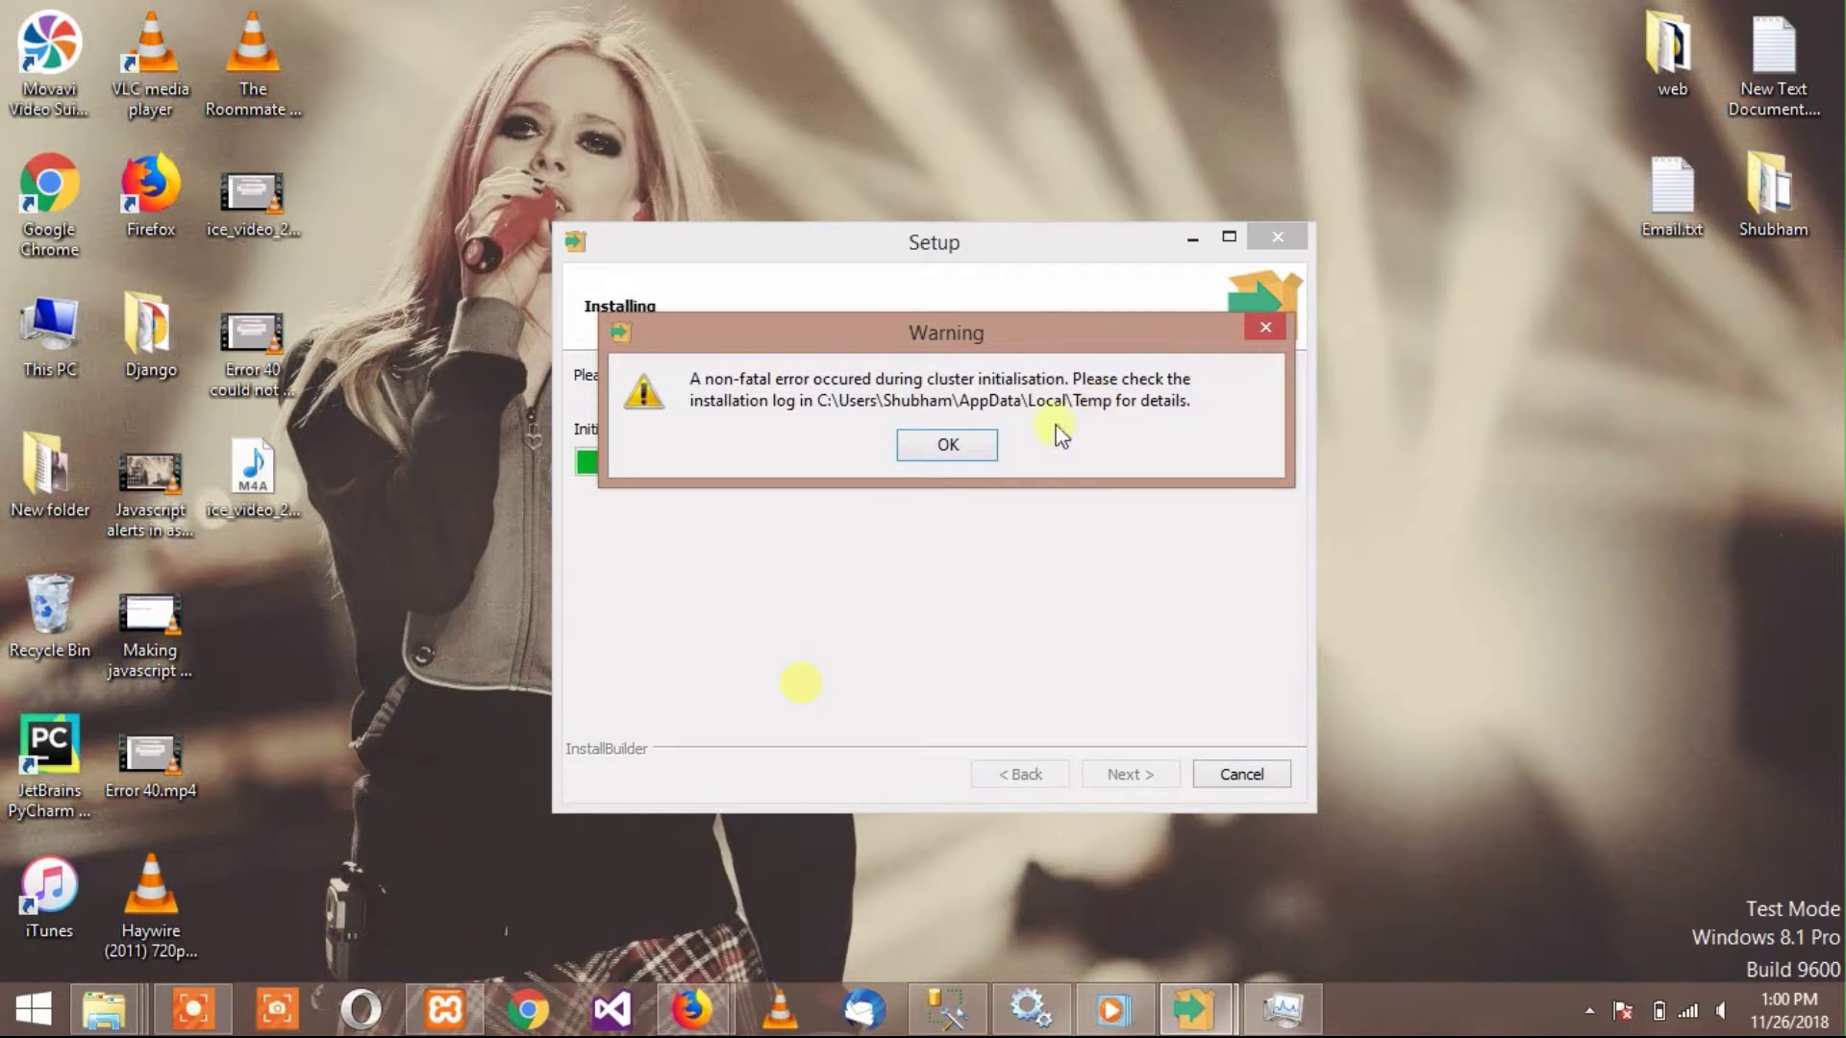
- Dismiss the cluster-initialisation and post-install warnings, then abort the PostgreSQL installation
{"action": "left_click", "coordinate": [964, 447]}
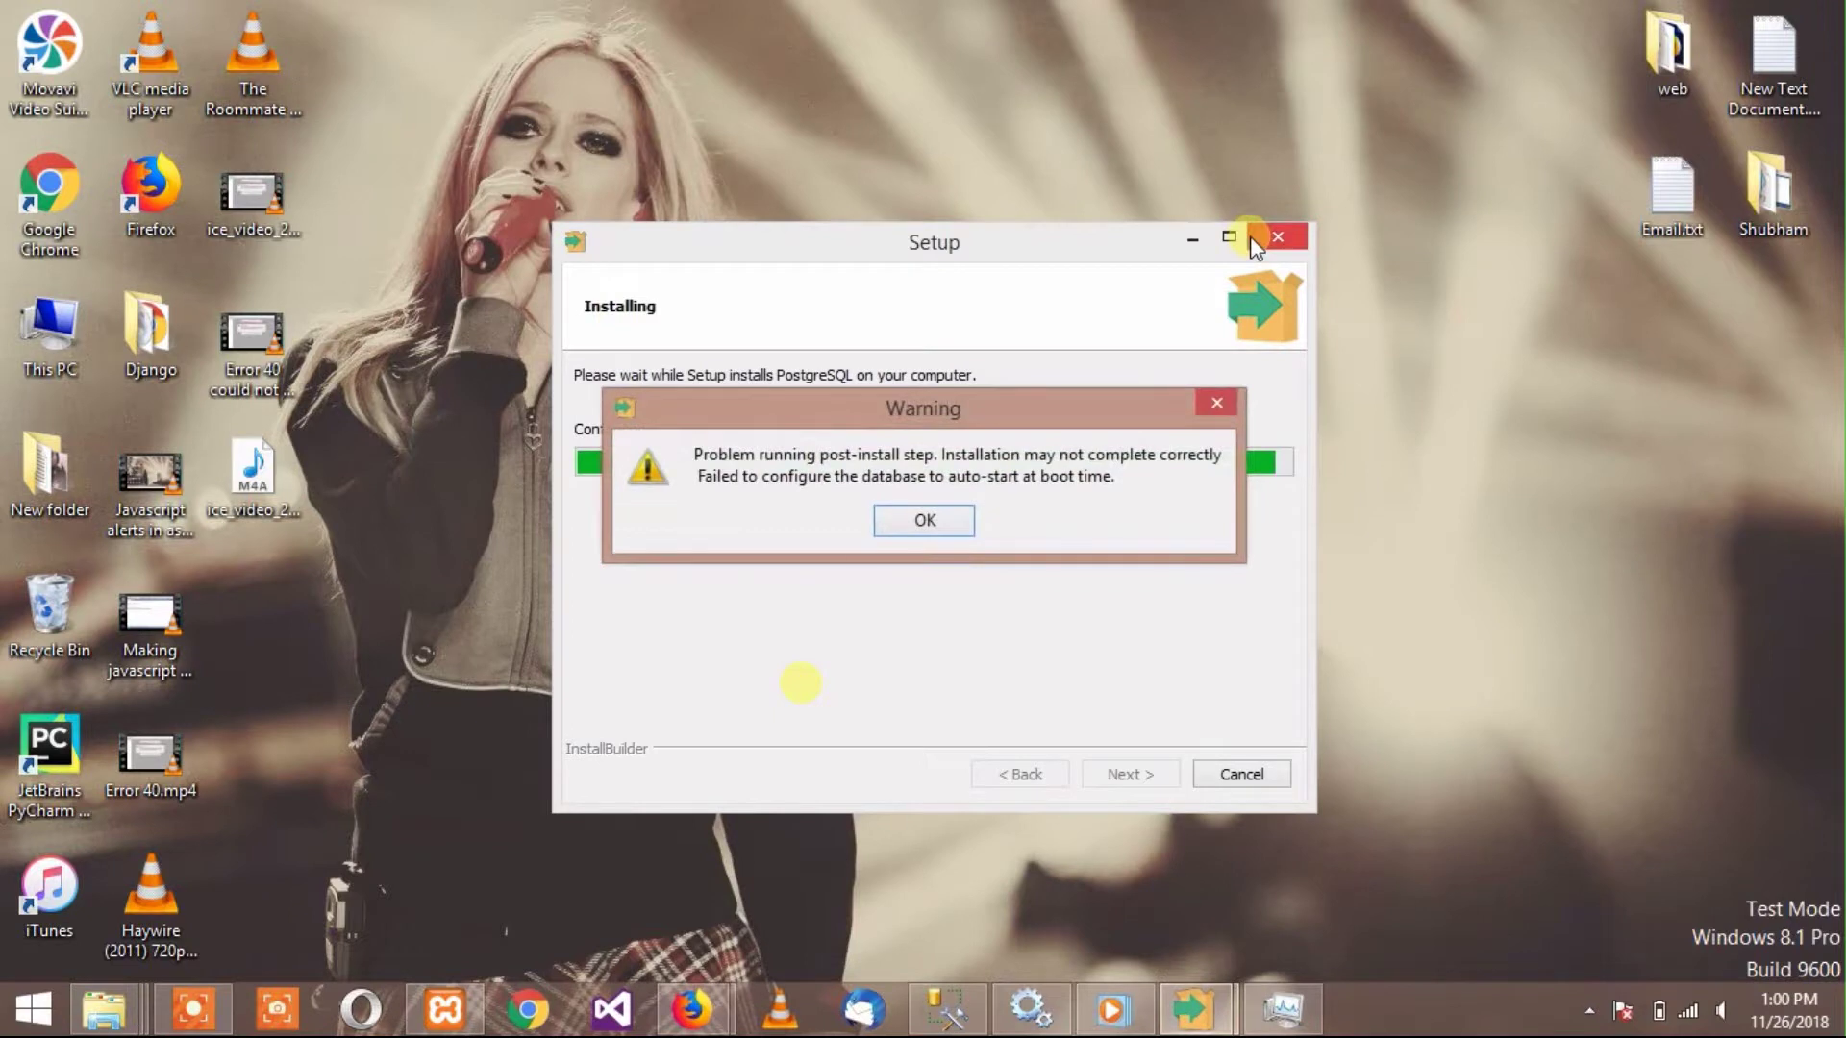
{"action": "left_click", "coordinate": [947, 529]}
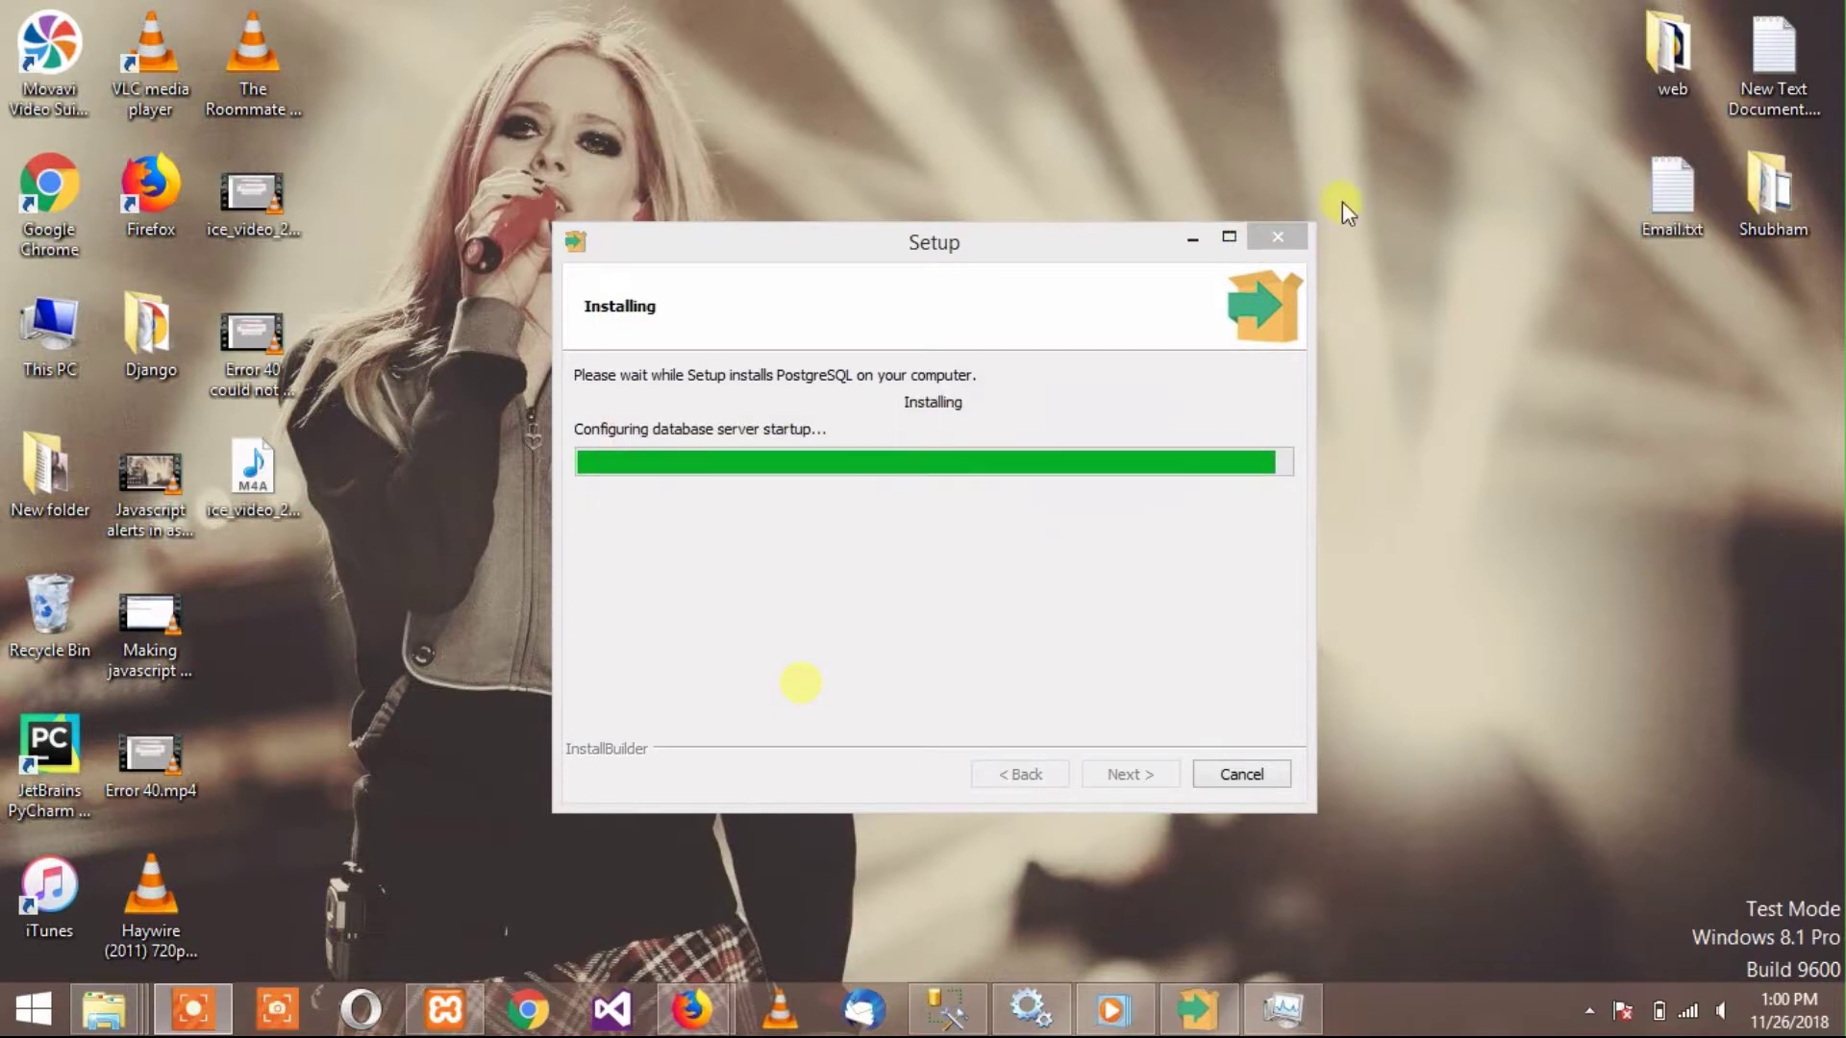
{"action": "left_click", "coordinate": [1240, 777]}
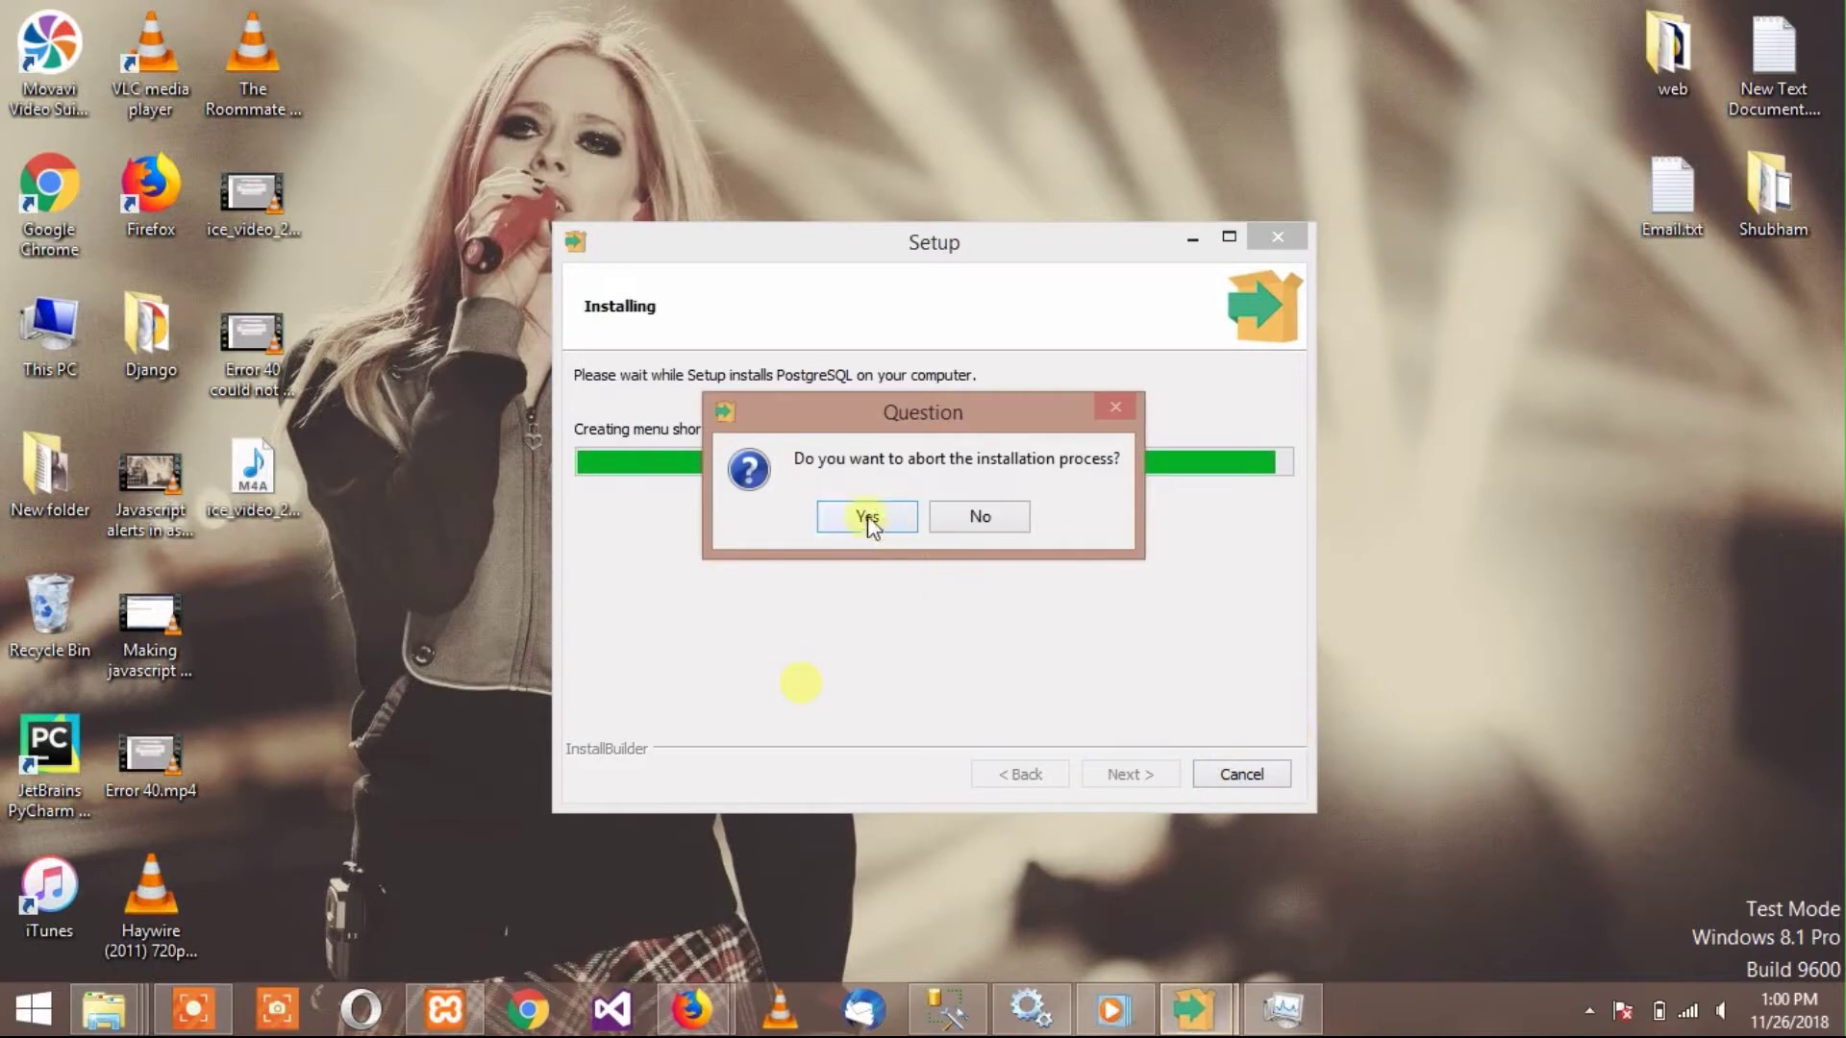
{"action": "left_click", "coordinate": [867, 515]}
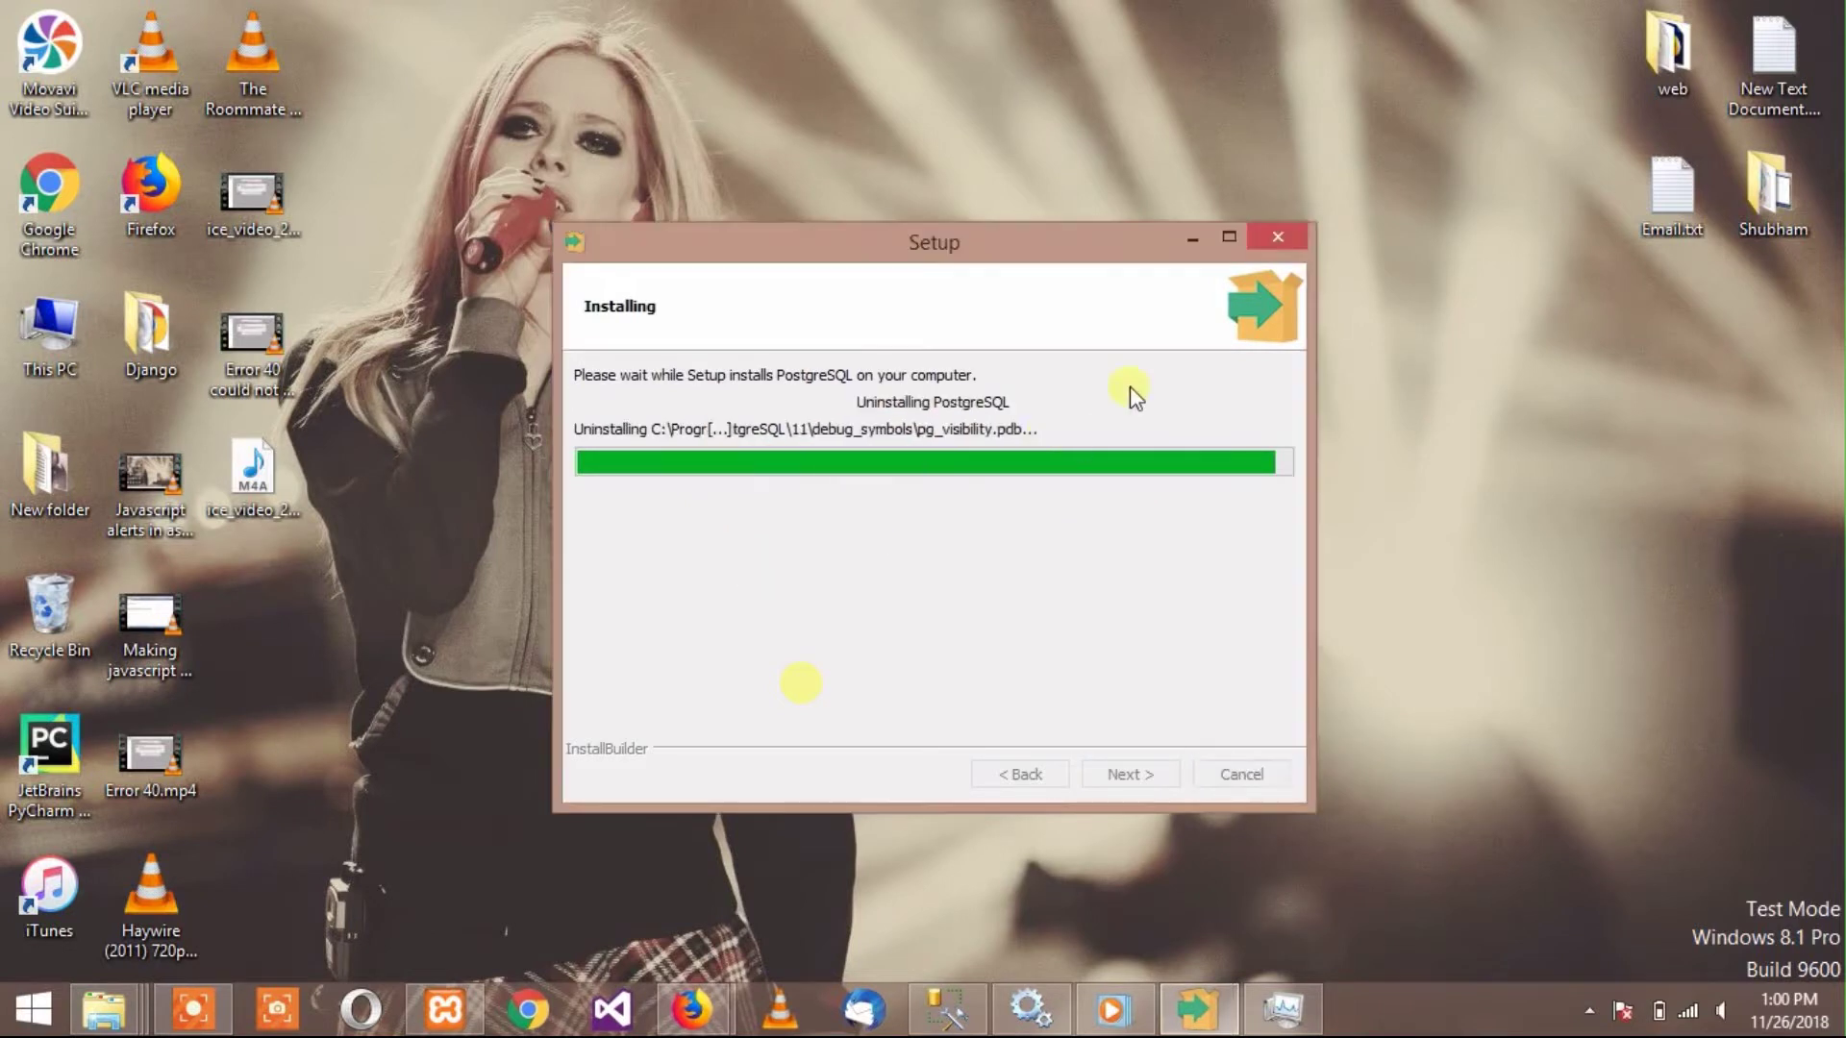
{"action": "left_click", "coordinate": [1275, 245]}
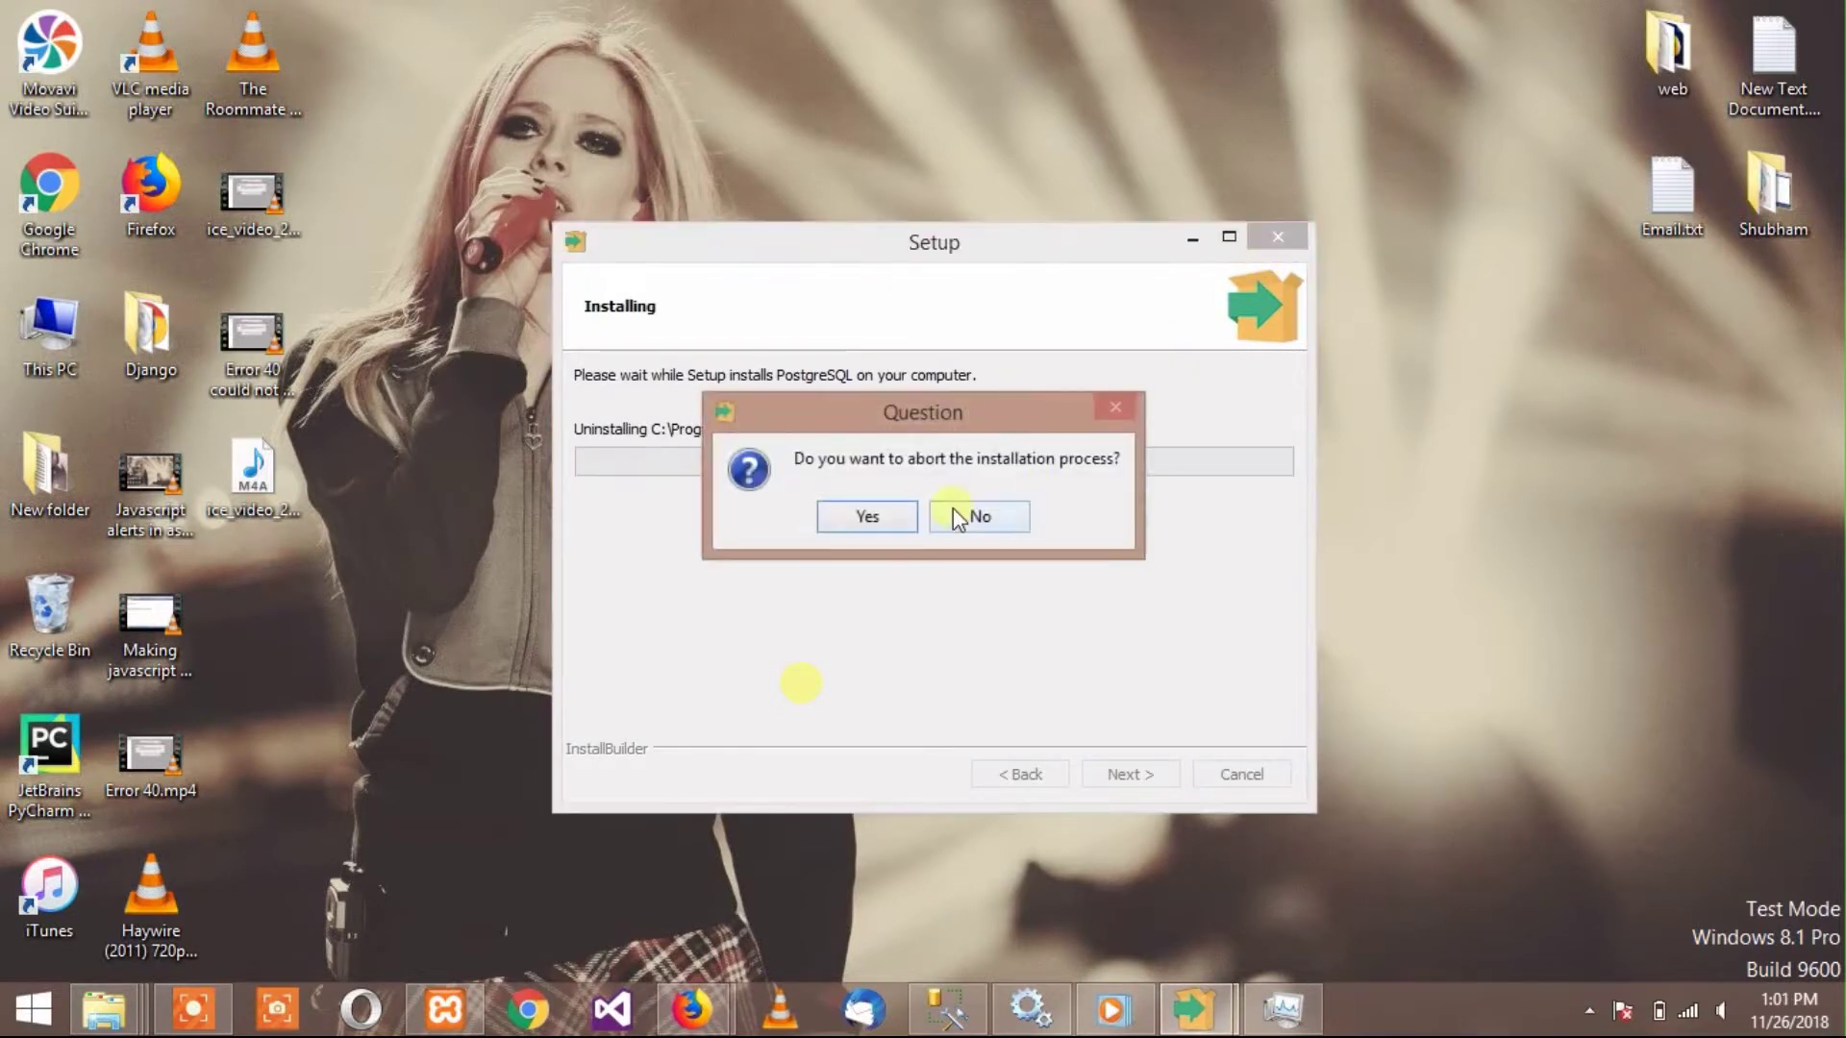
{"action": "left_click", "coordinate": [867, 515]}
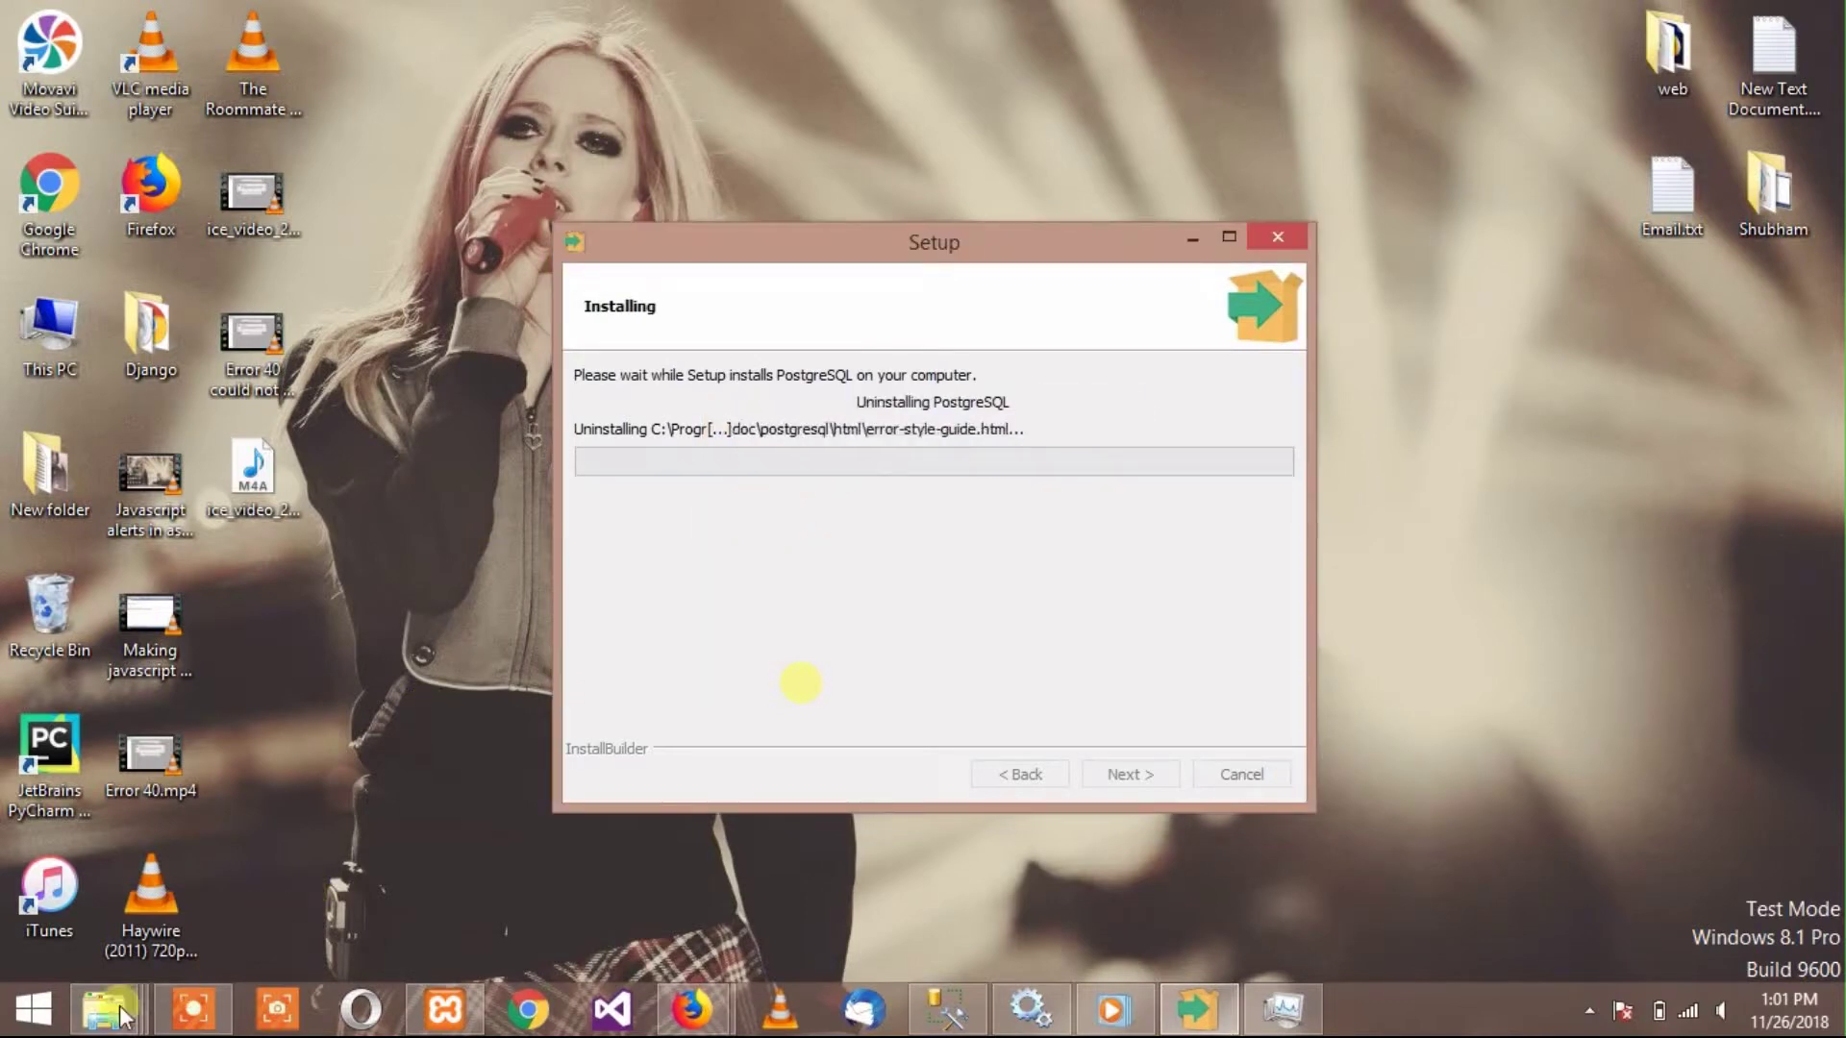
- Browse in Explorer to C:\Program Files\PostgreSQL\11 to inspect the leftover installation
{"action": "mouse_move", "coordinate": [103, 1010]}
{"action": "left_click", "coordinate": [212, 848]}
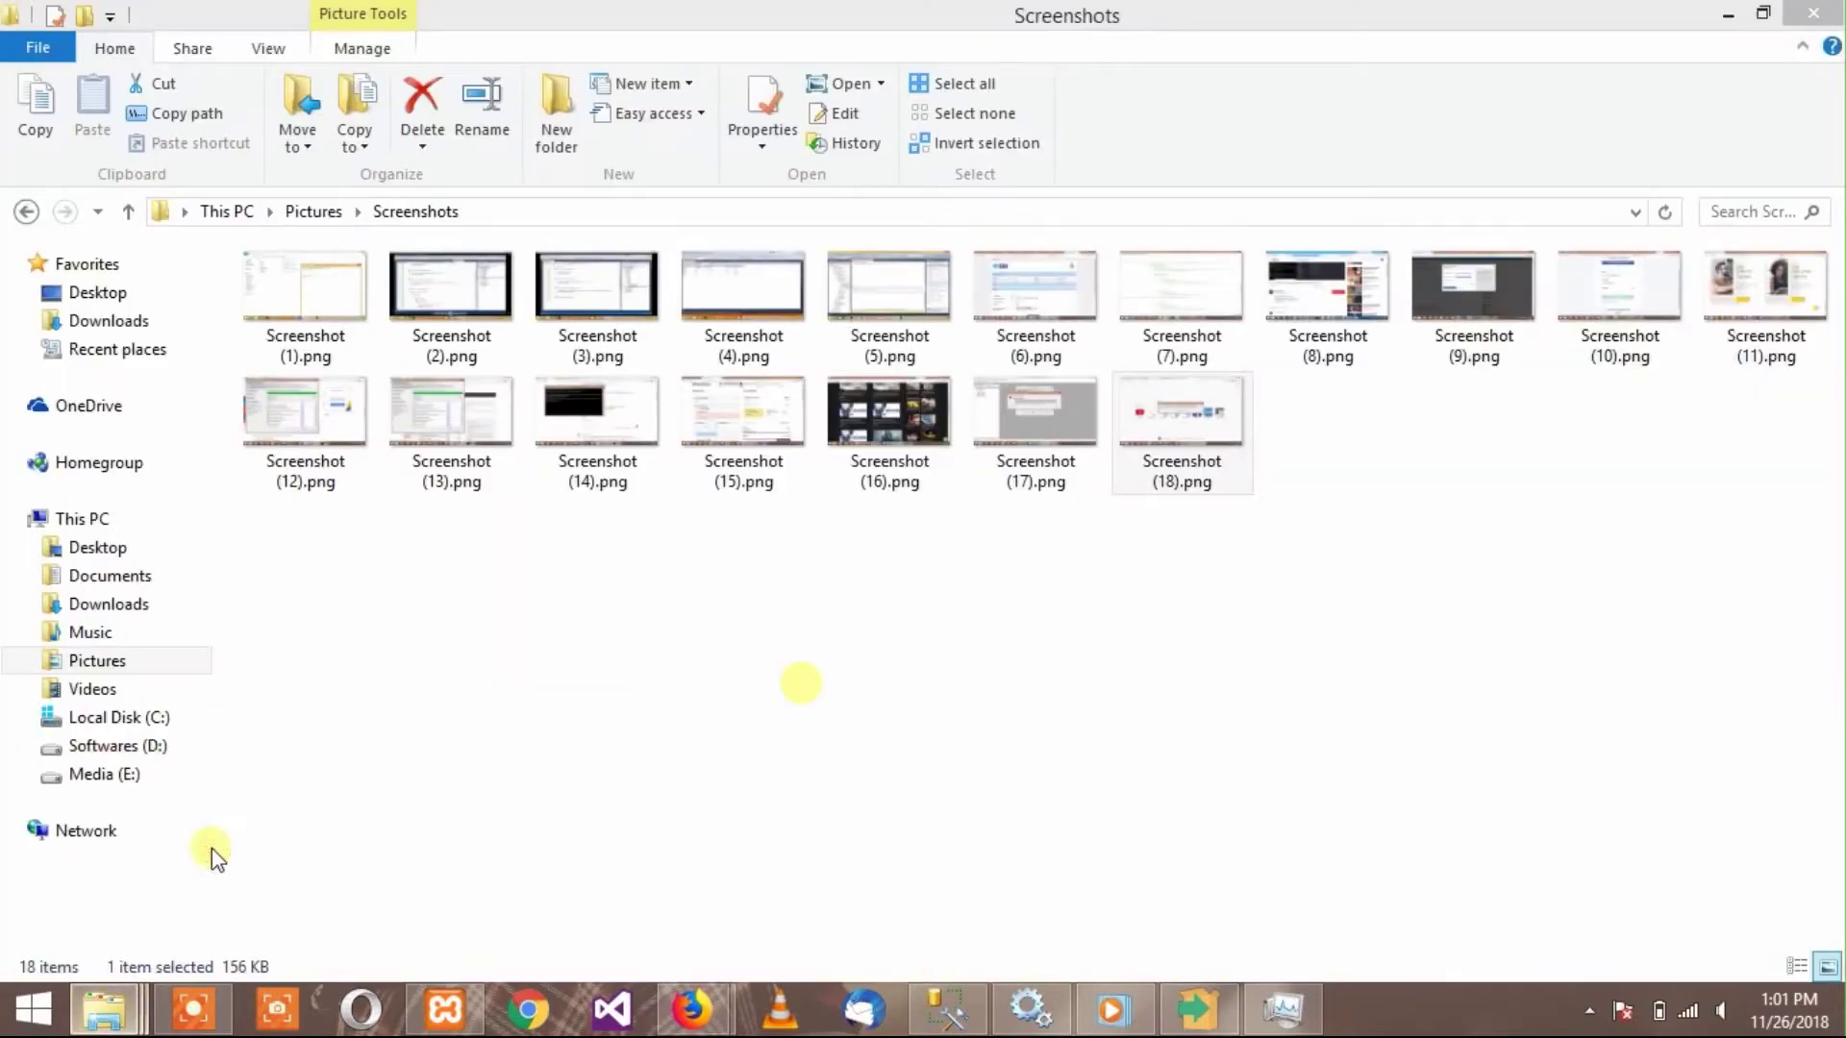
{"action": "left_click", "coordinate": [112, 727]}
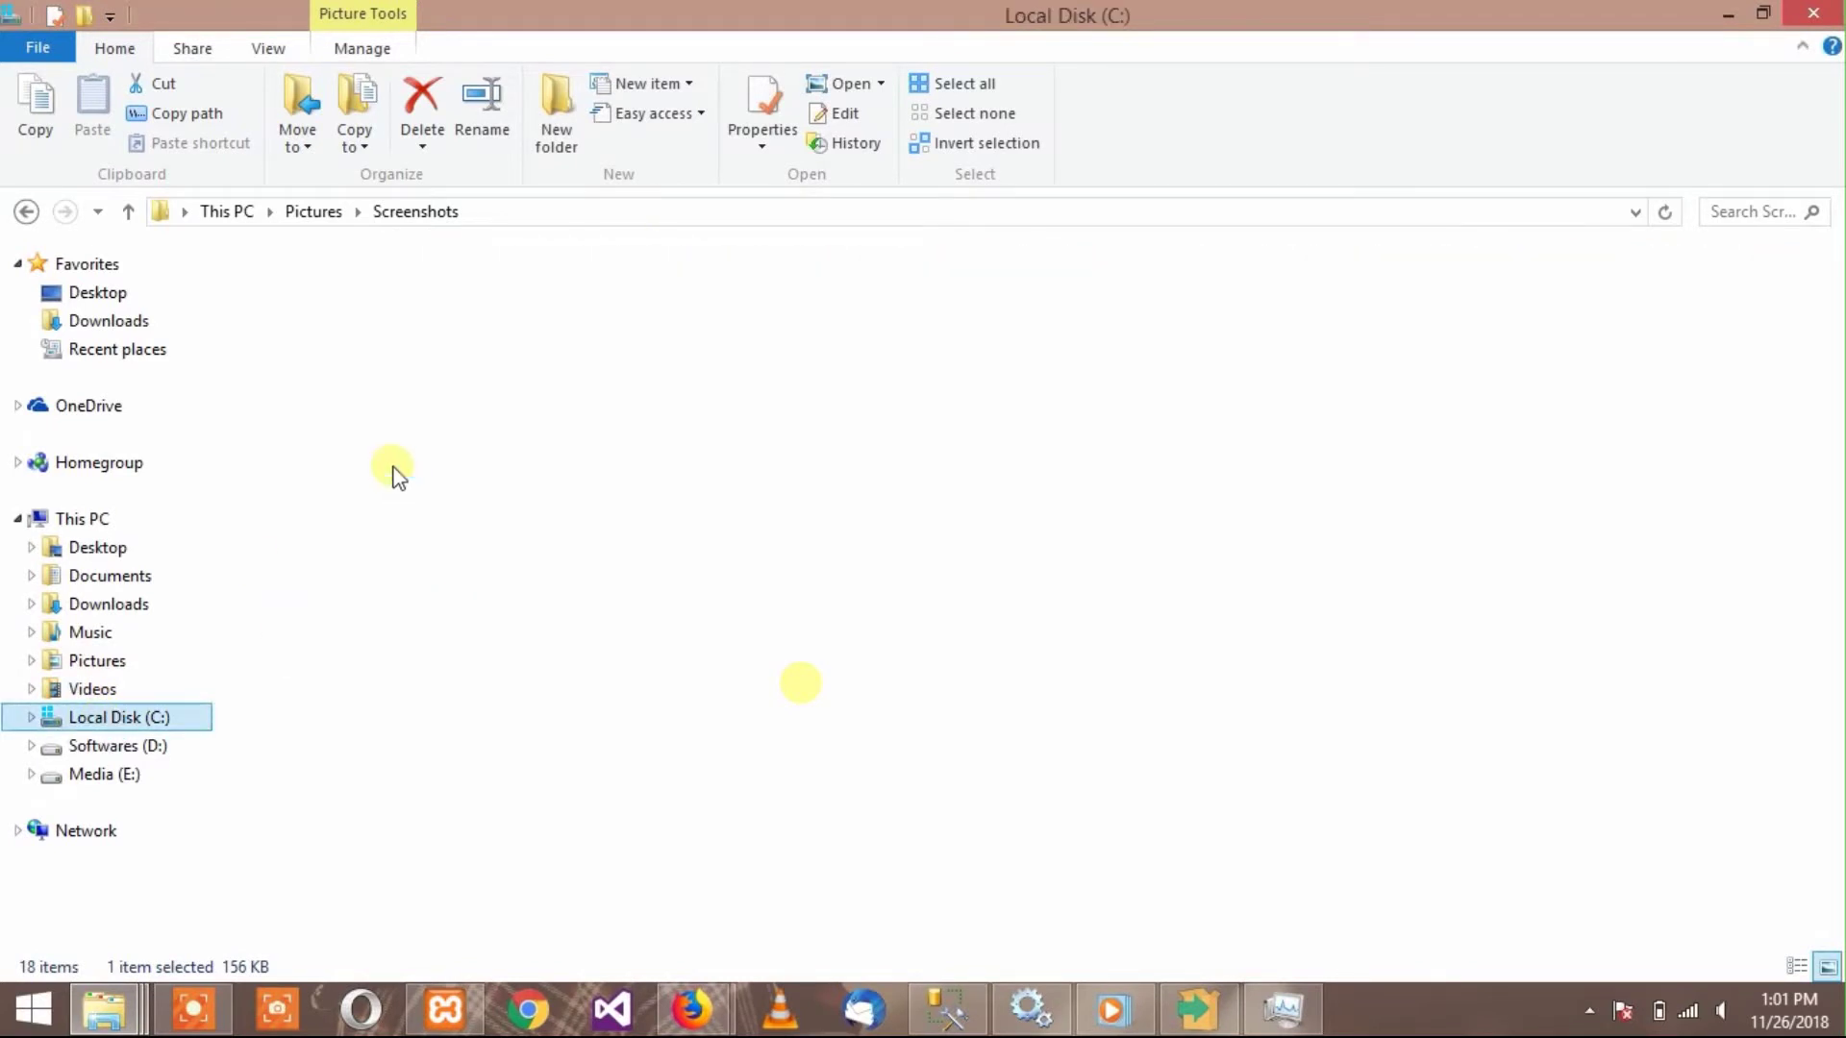
{"action": "left_click", "coordinate": [395, 466]}
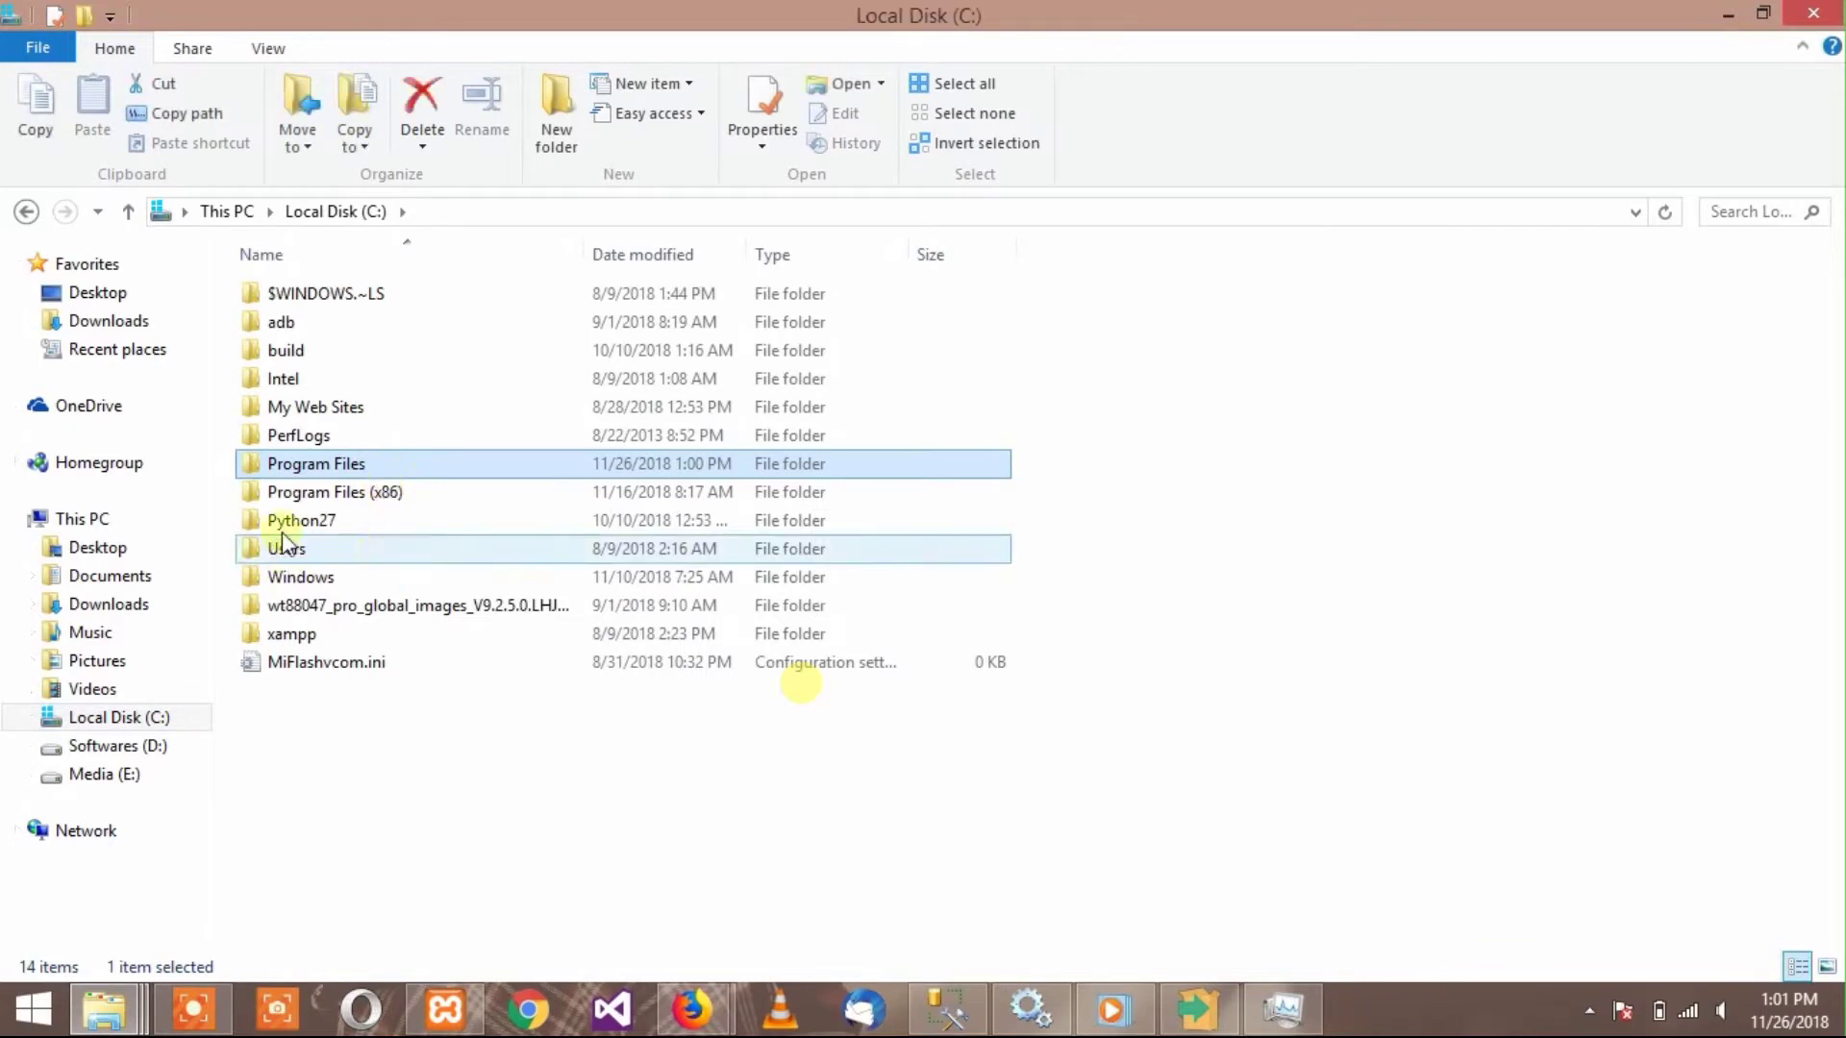
{"action": "left_click", "coordinate": [385, 493]}
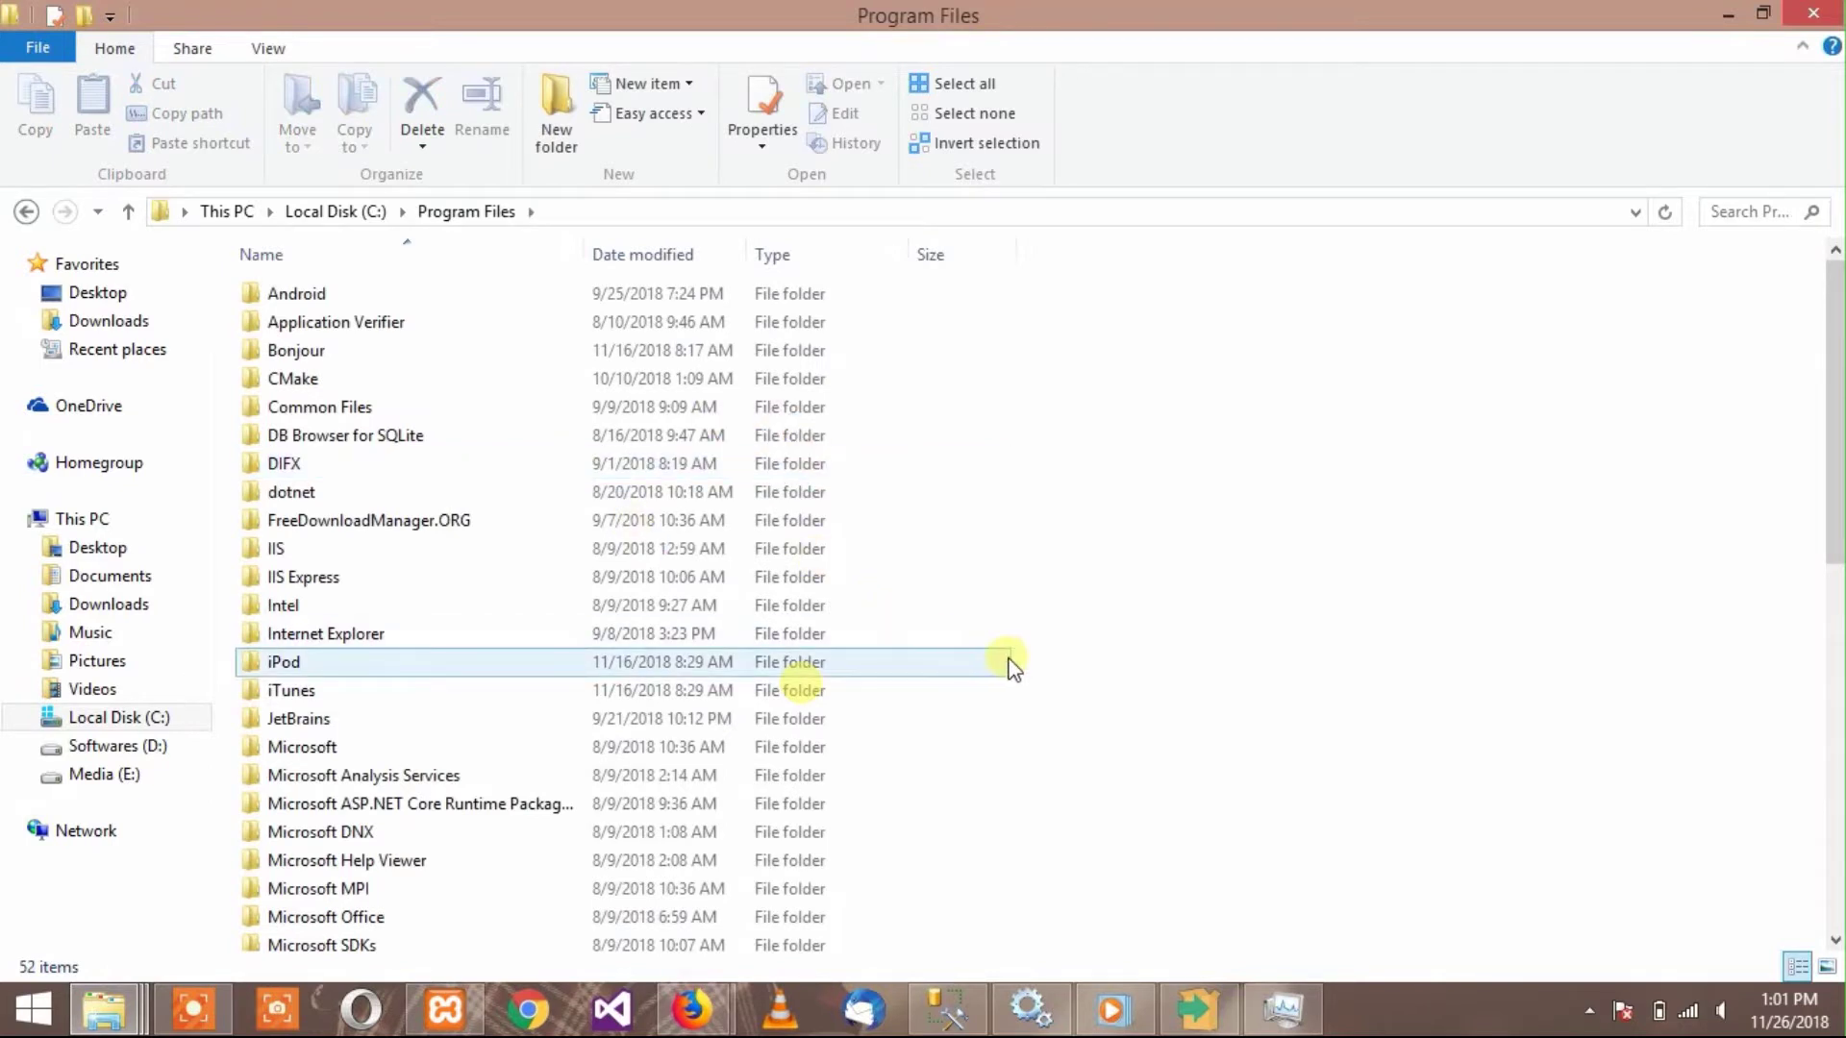
{"action": "scroll", "coordinate": [1013, 663], "scroll_direction": "down", "scroll_amount": 4}
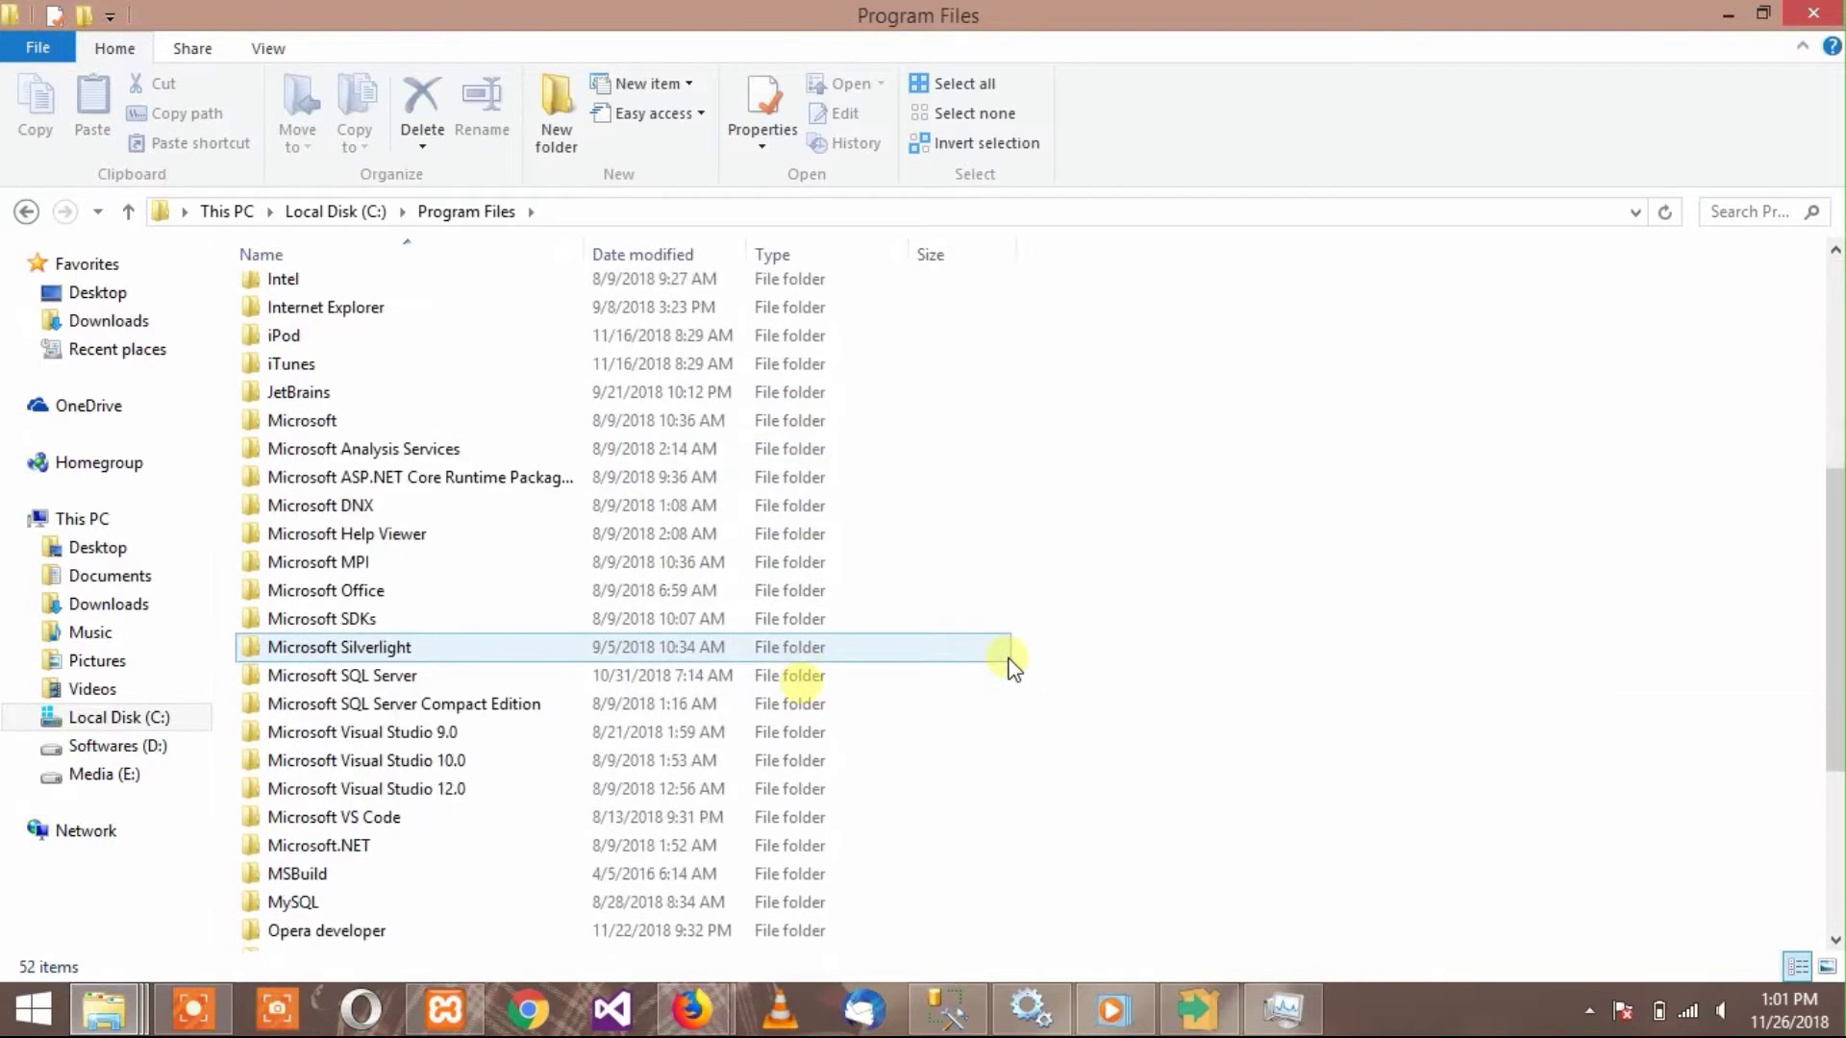
{"action": "scroll", "coordinate": [1013, 664], "scroll_direction": "down", "scroll_amount": 2}
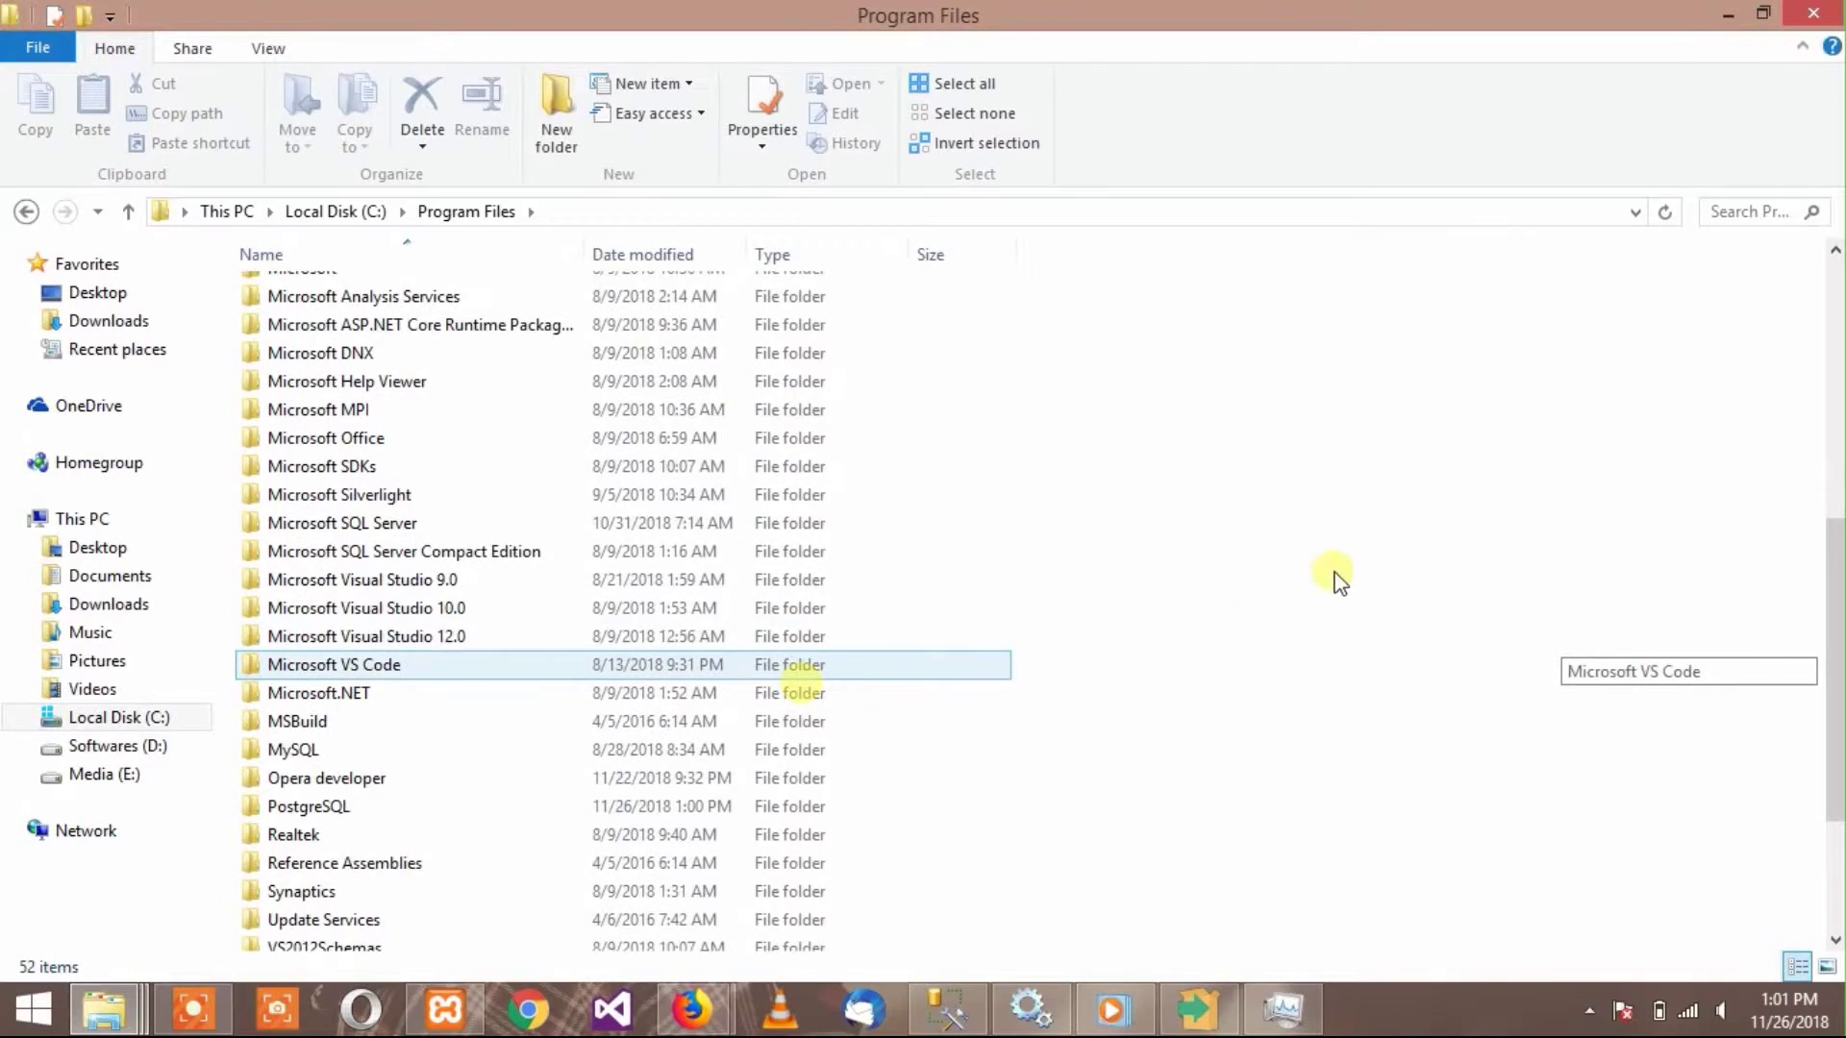
{"action": "scroll", "coordinate": [1529, 414], "scroll_direction": "down", "scroll_amount": 1}
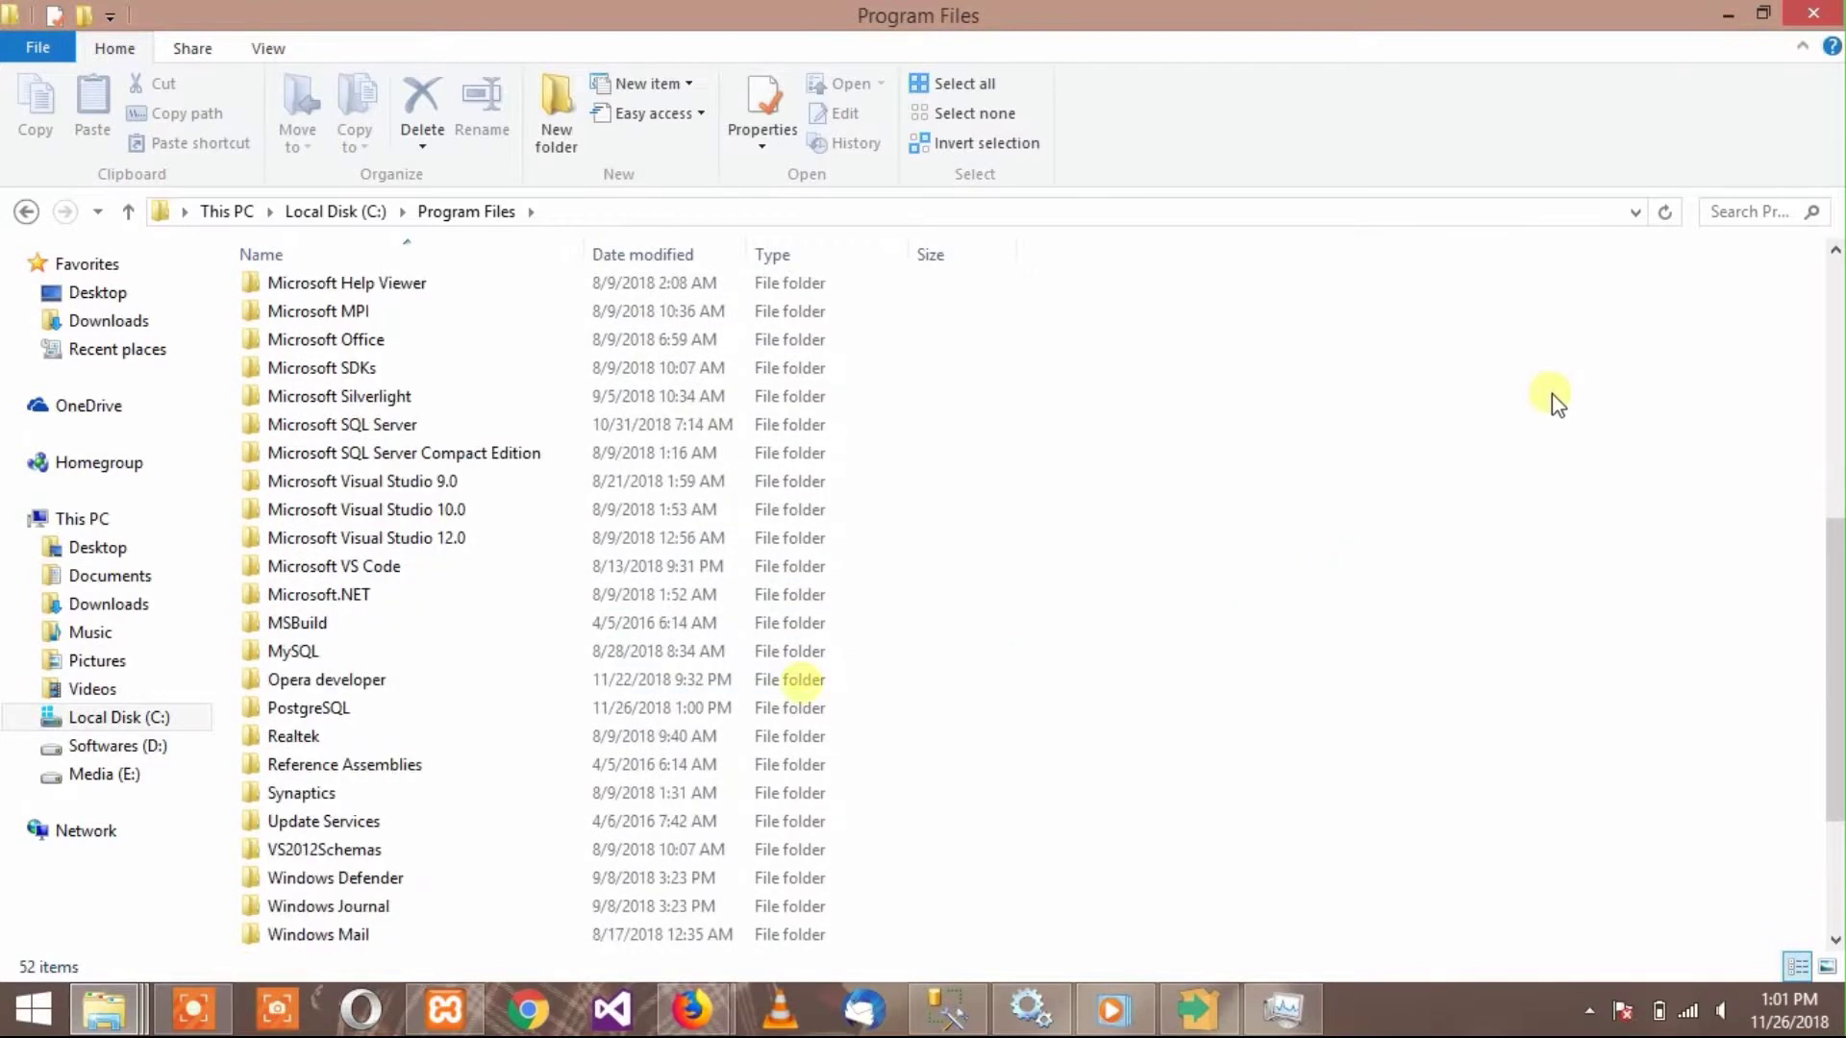
{"action": "double_click", "coordinate": [416, 711]}
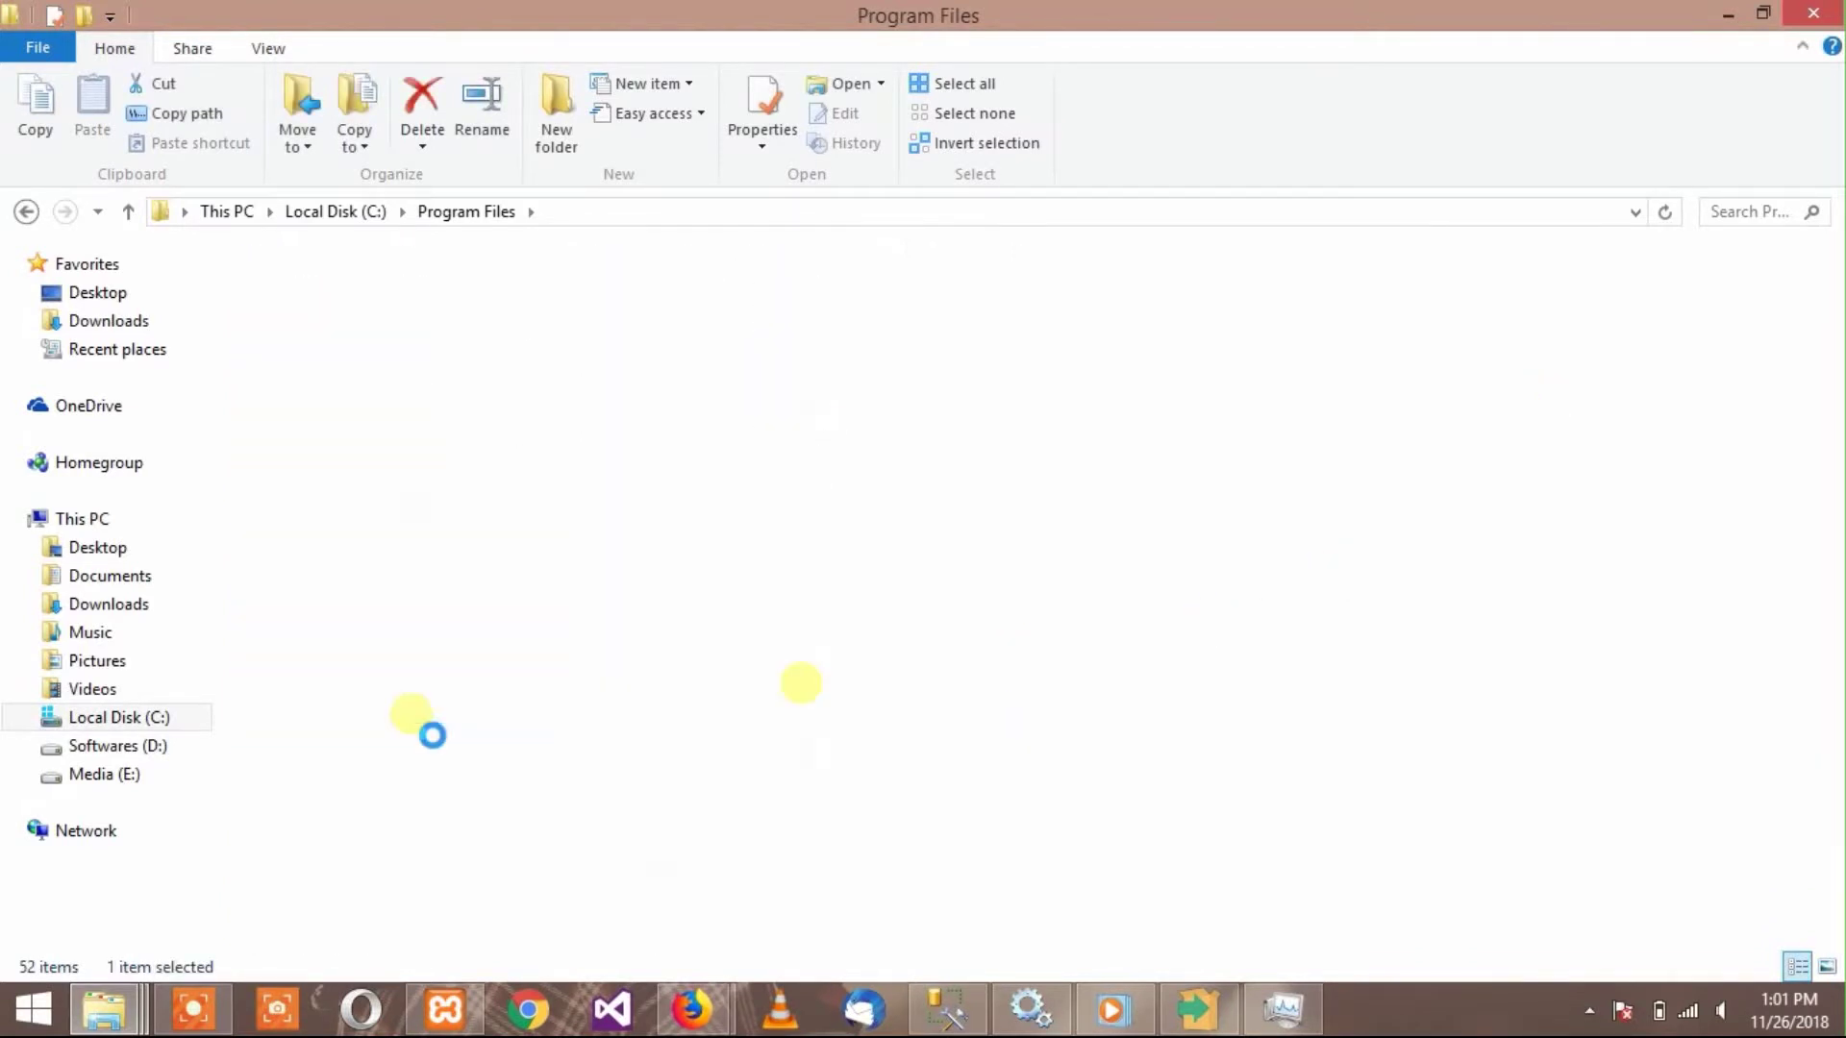
{"action": "double_click", "coordinate": [437, 298]}
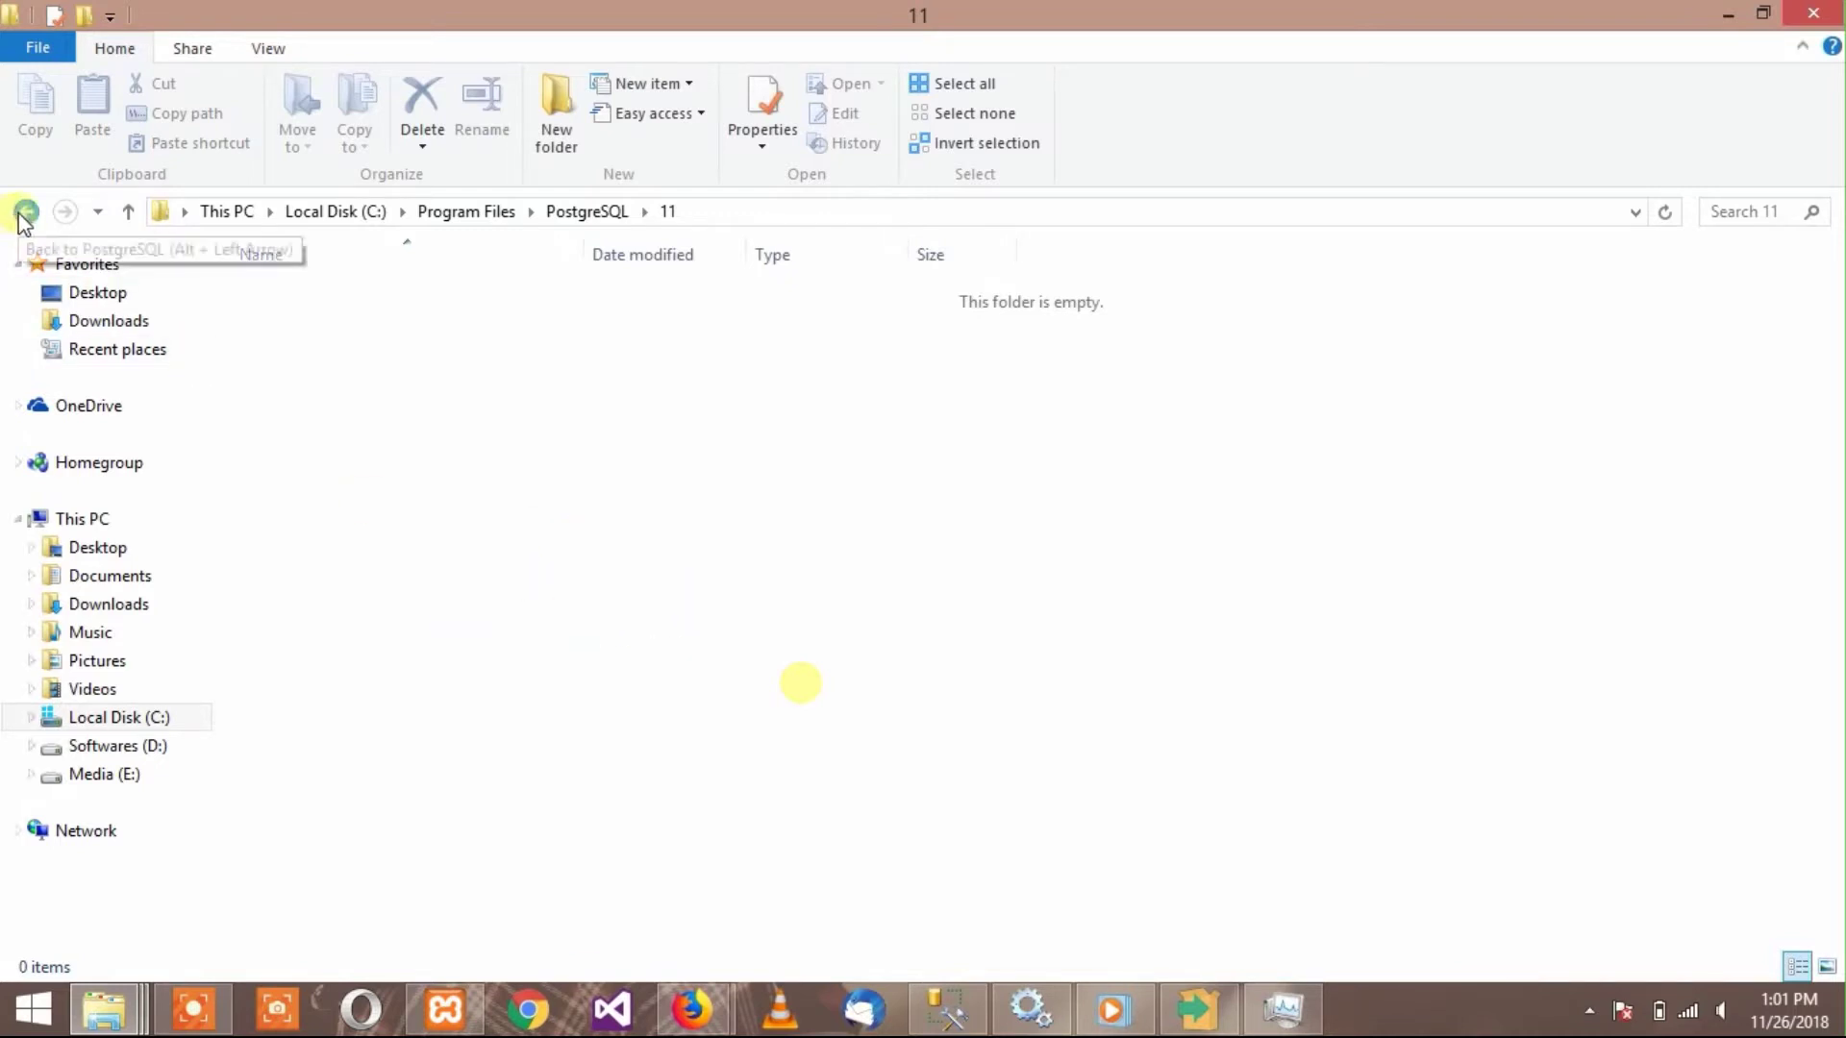
- Delete the PostgreSQL folder from Program Files, granting permission, then return to Local Disk (C:)
{"action": "key", "text": "BackSpace"}
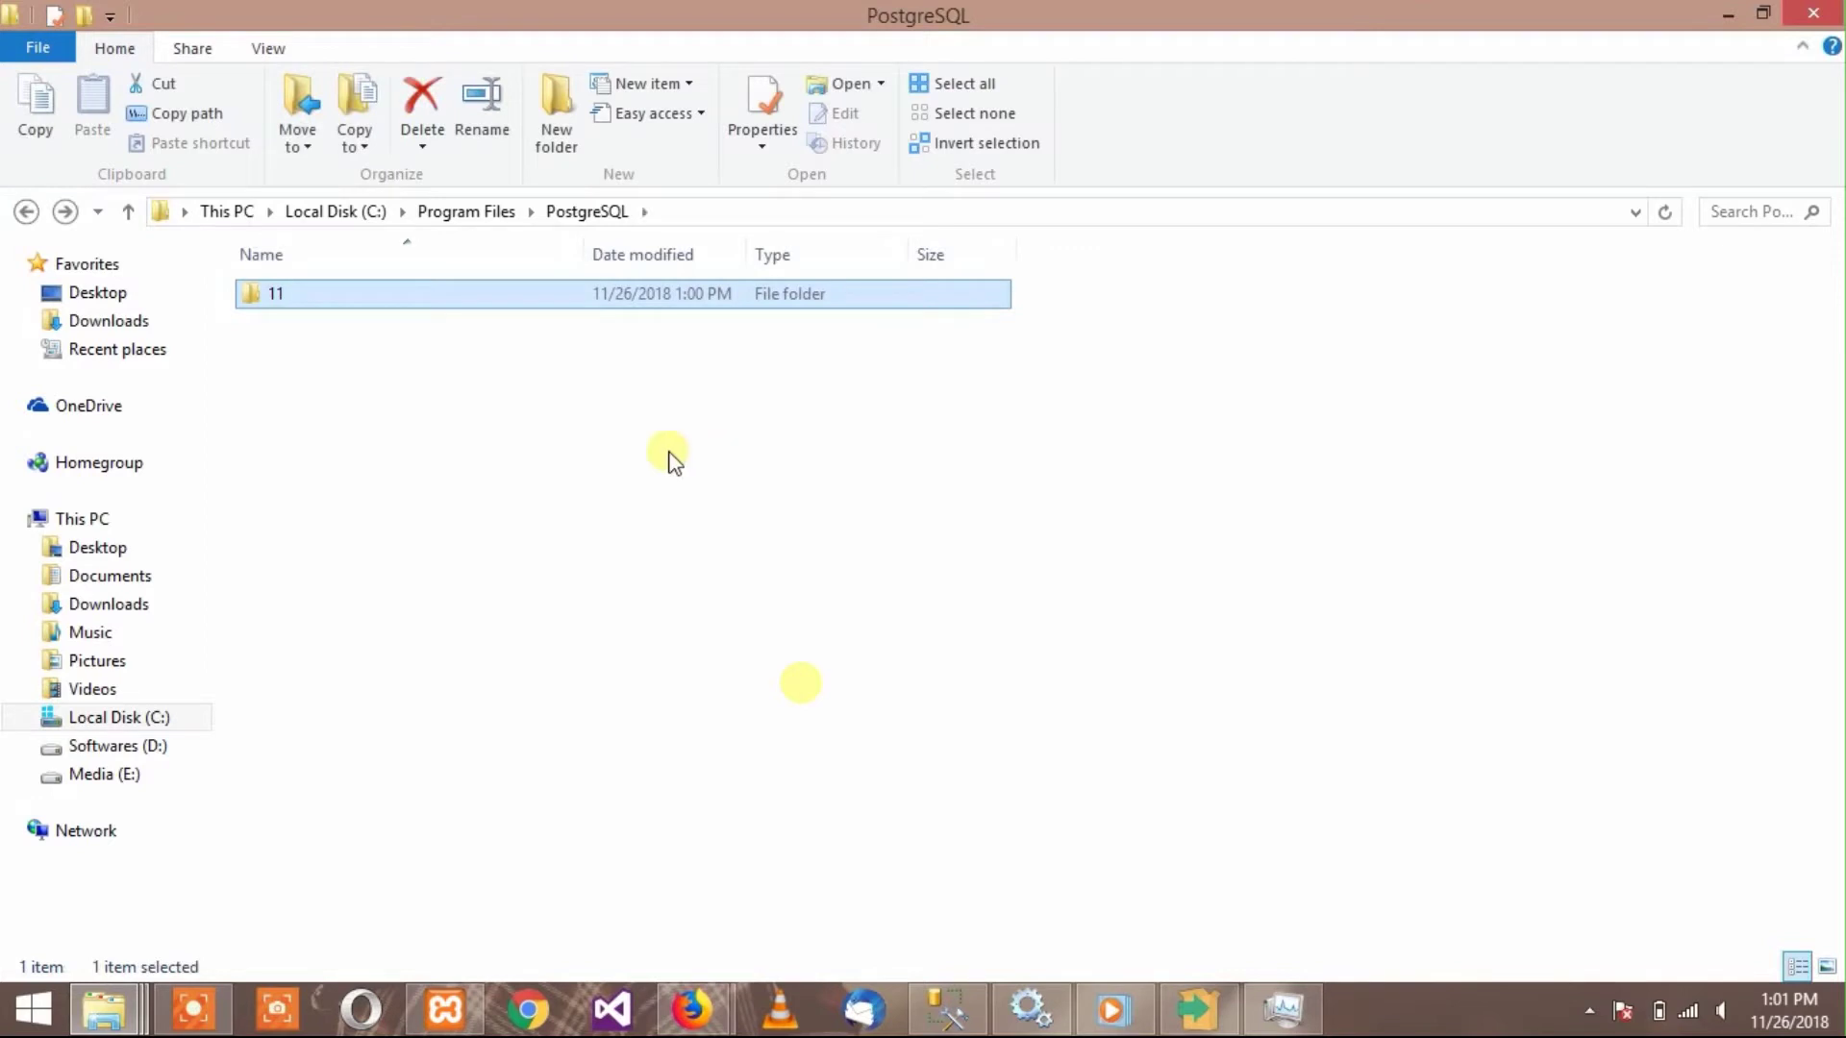
{"action": "left_click", "coordinate": [24, 214]}
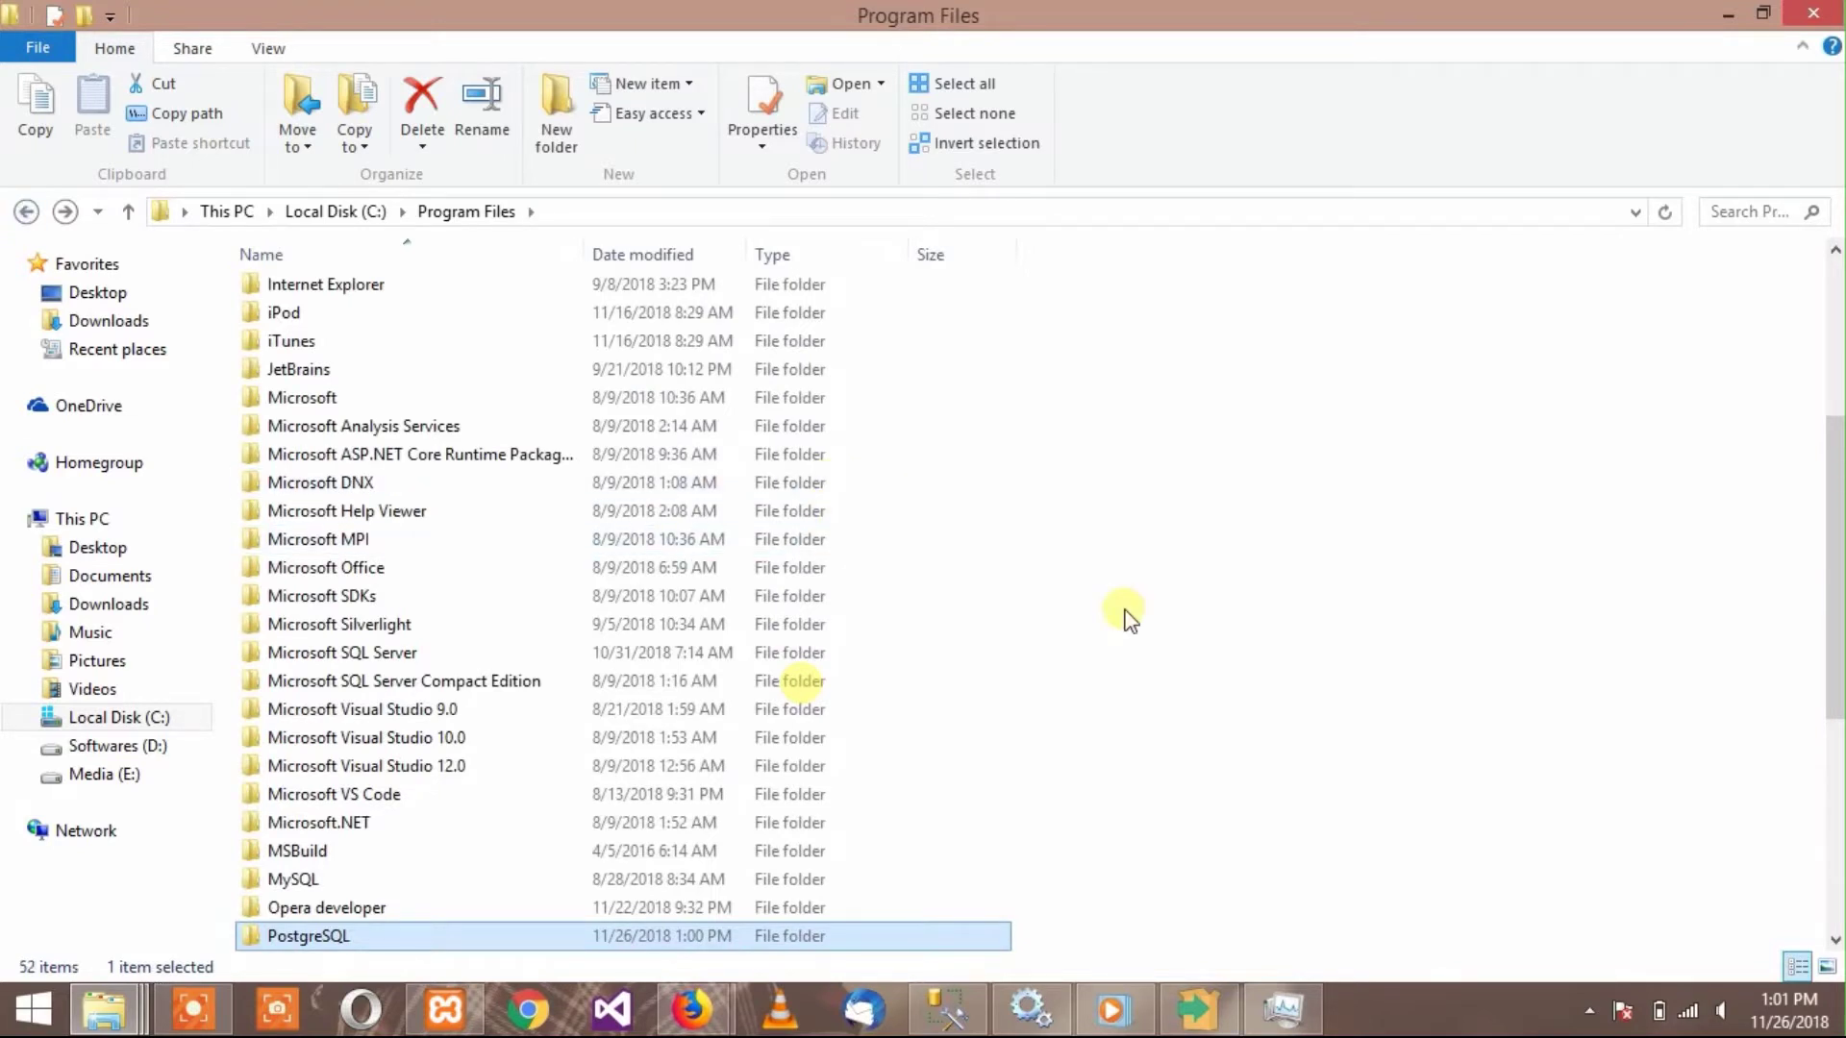
{"action": "key", "text": "Delete"}
{"action": "left_click", "coordinate": [859, 327]}
{"action": "left_click", "coordinate": [108, 716]}
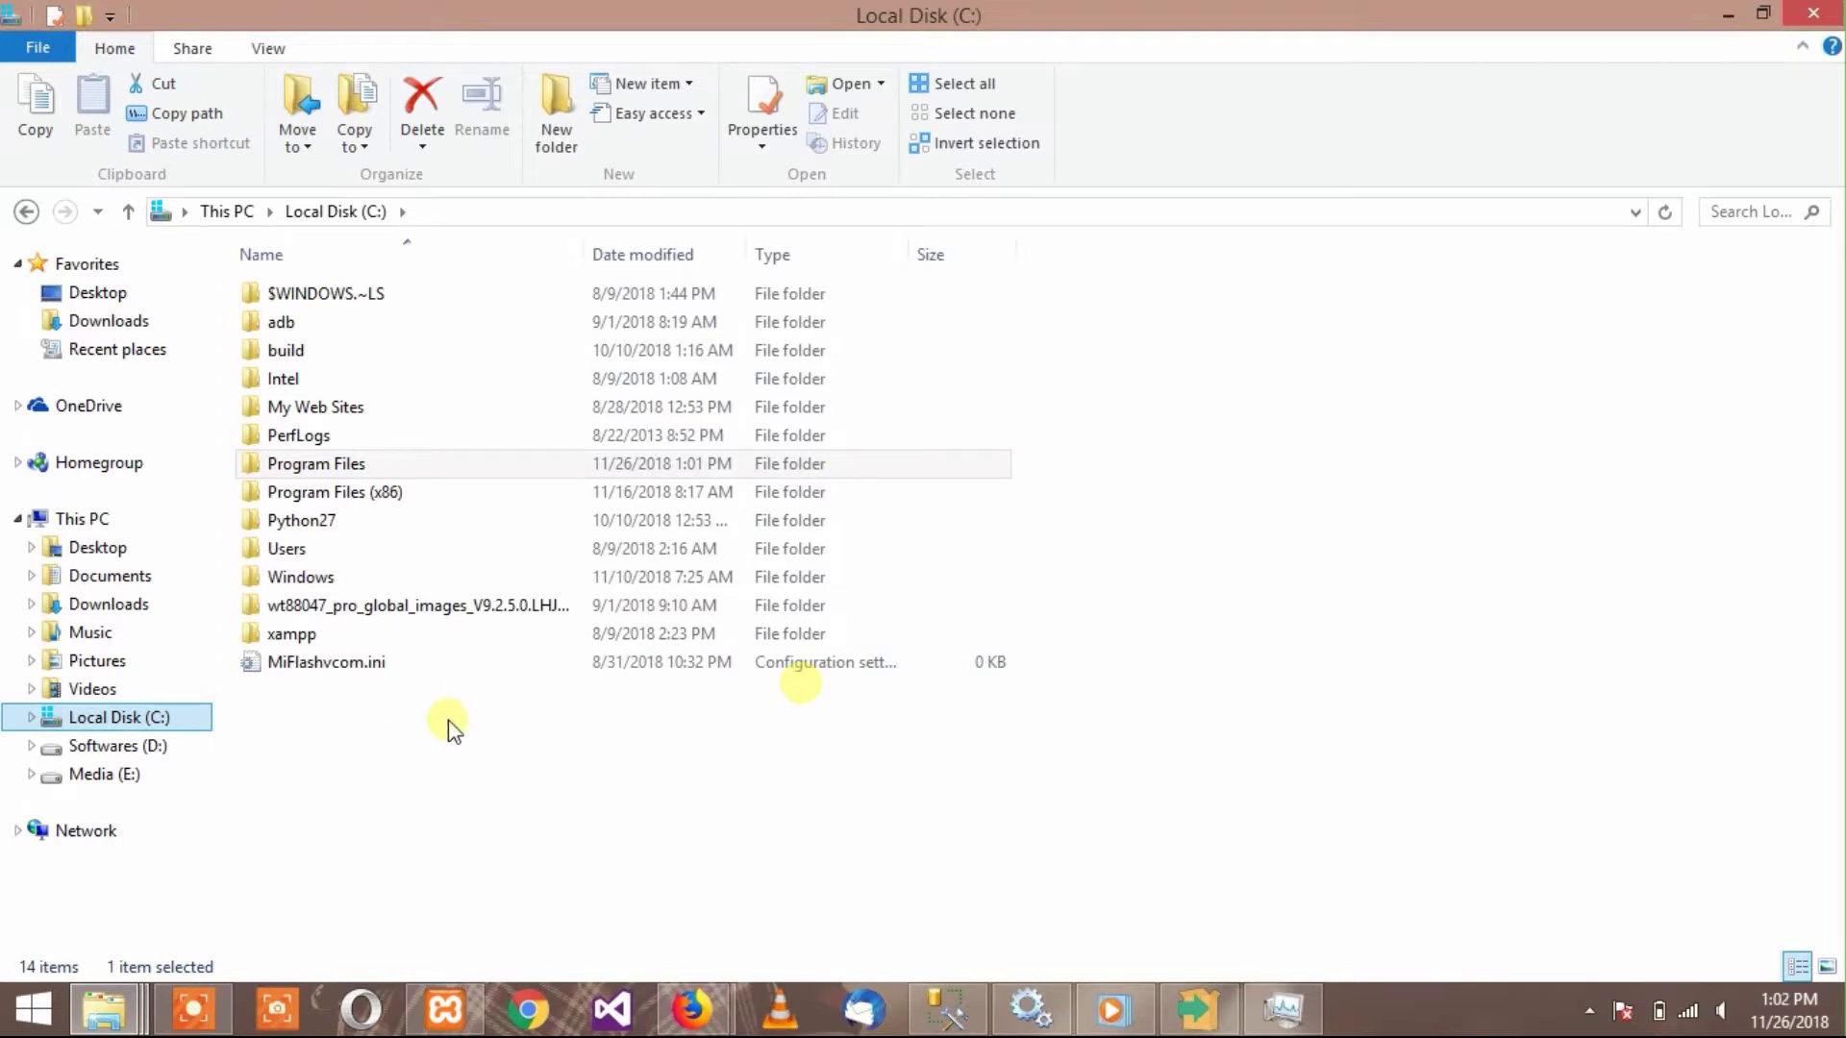
- Create a new folder named PostgreSql on the C: drive
{"action": "left_click", "coordinate": [556, 114]}
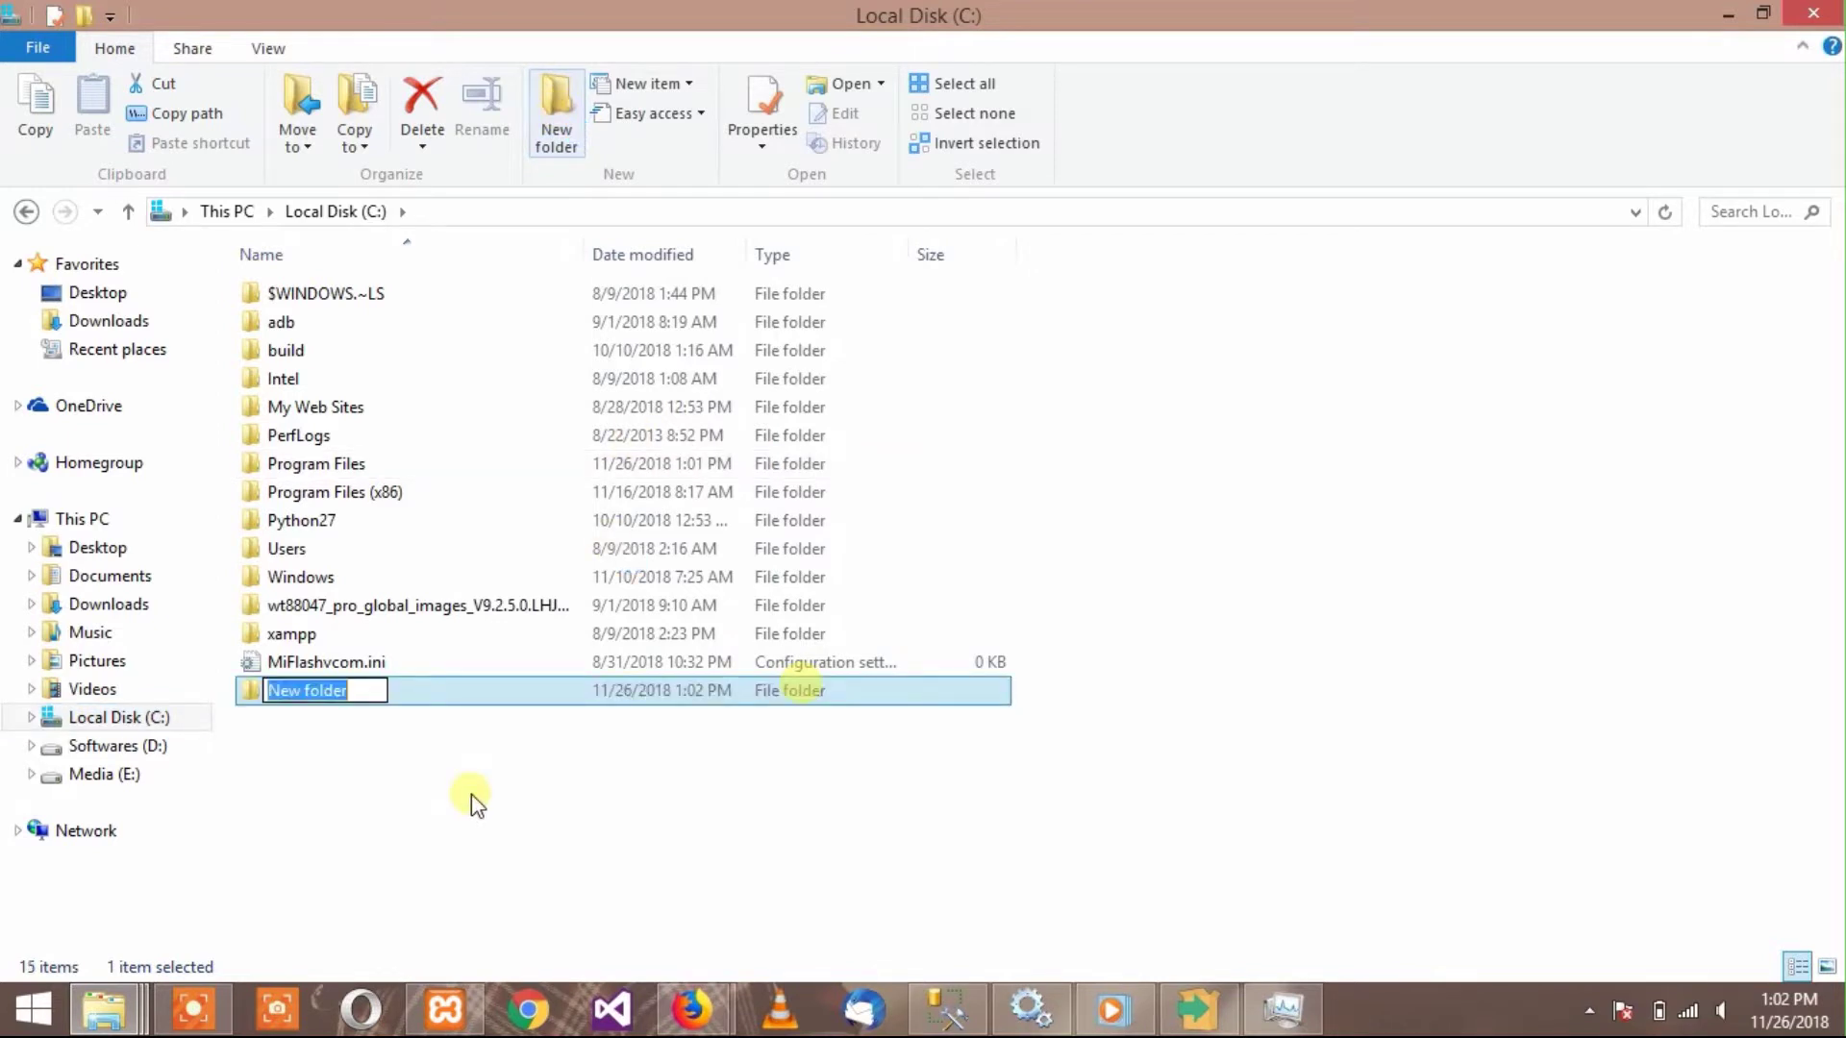
{"action": "type", "text": "PostgreSql"}
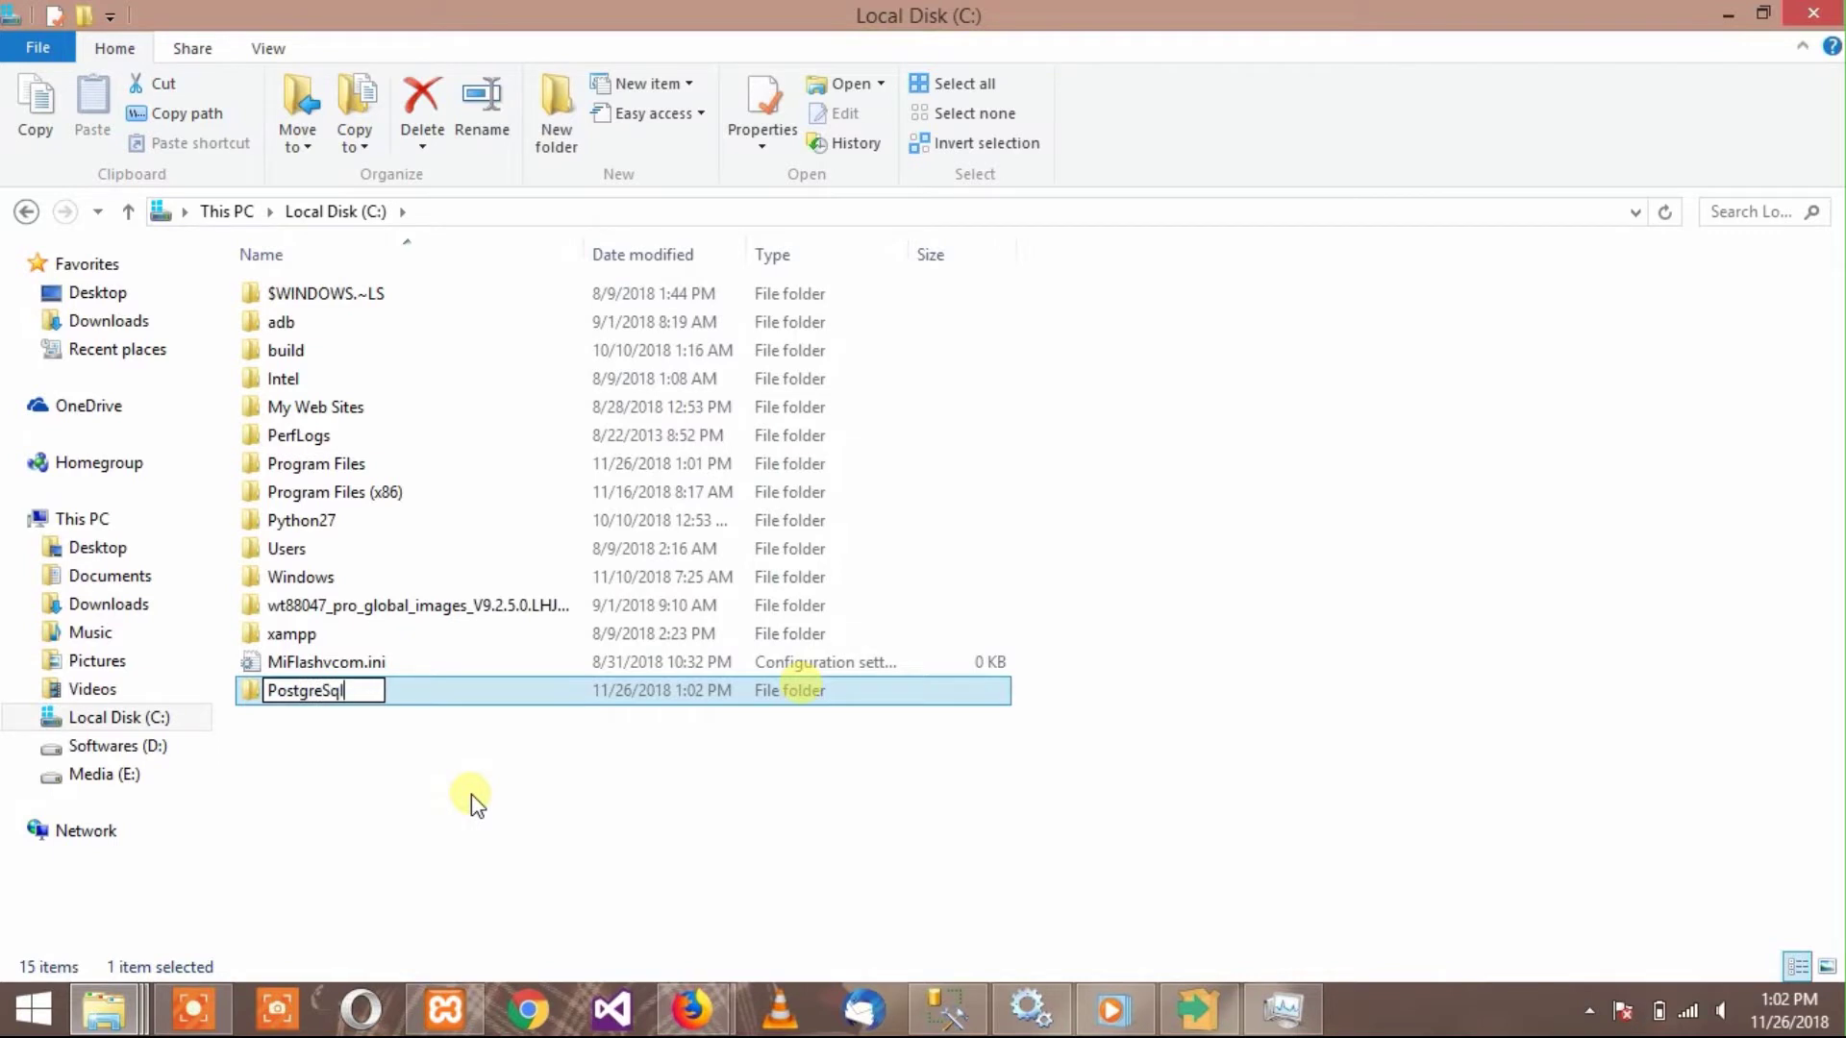
{"action": "key", "text": "Return"}
- Inside C:\PostgreSql, create a new folder named PostgresqlData
{"action": "double_click", "coordinate": [332, 696]}
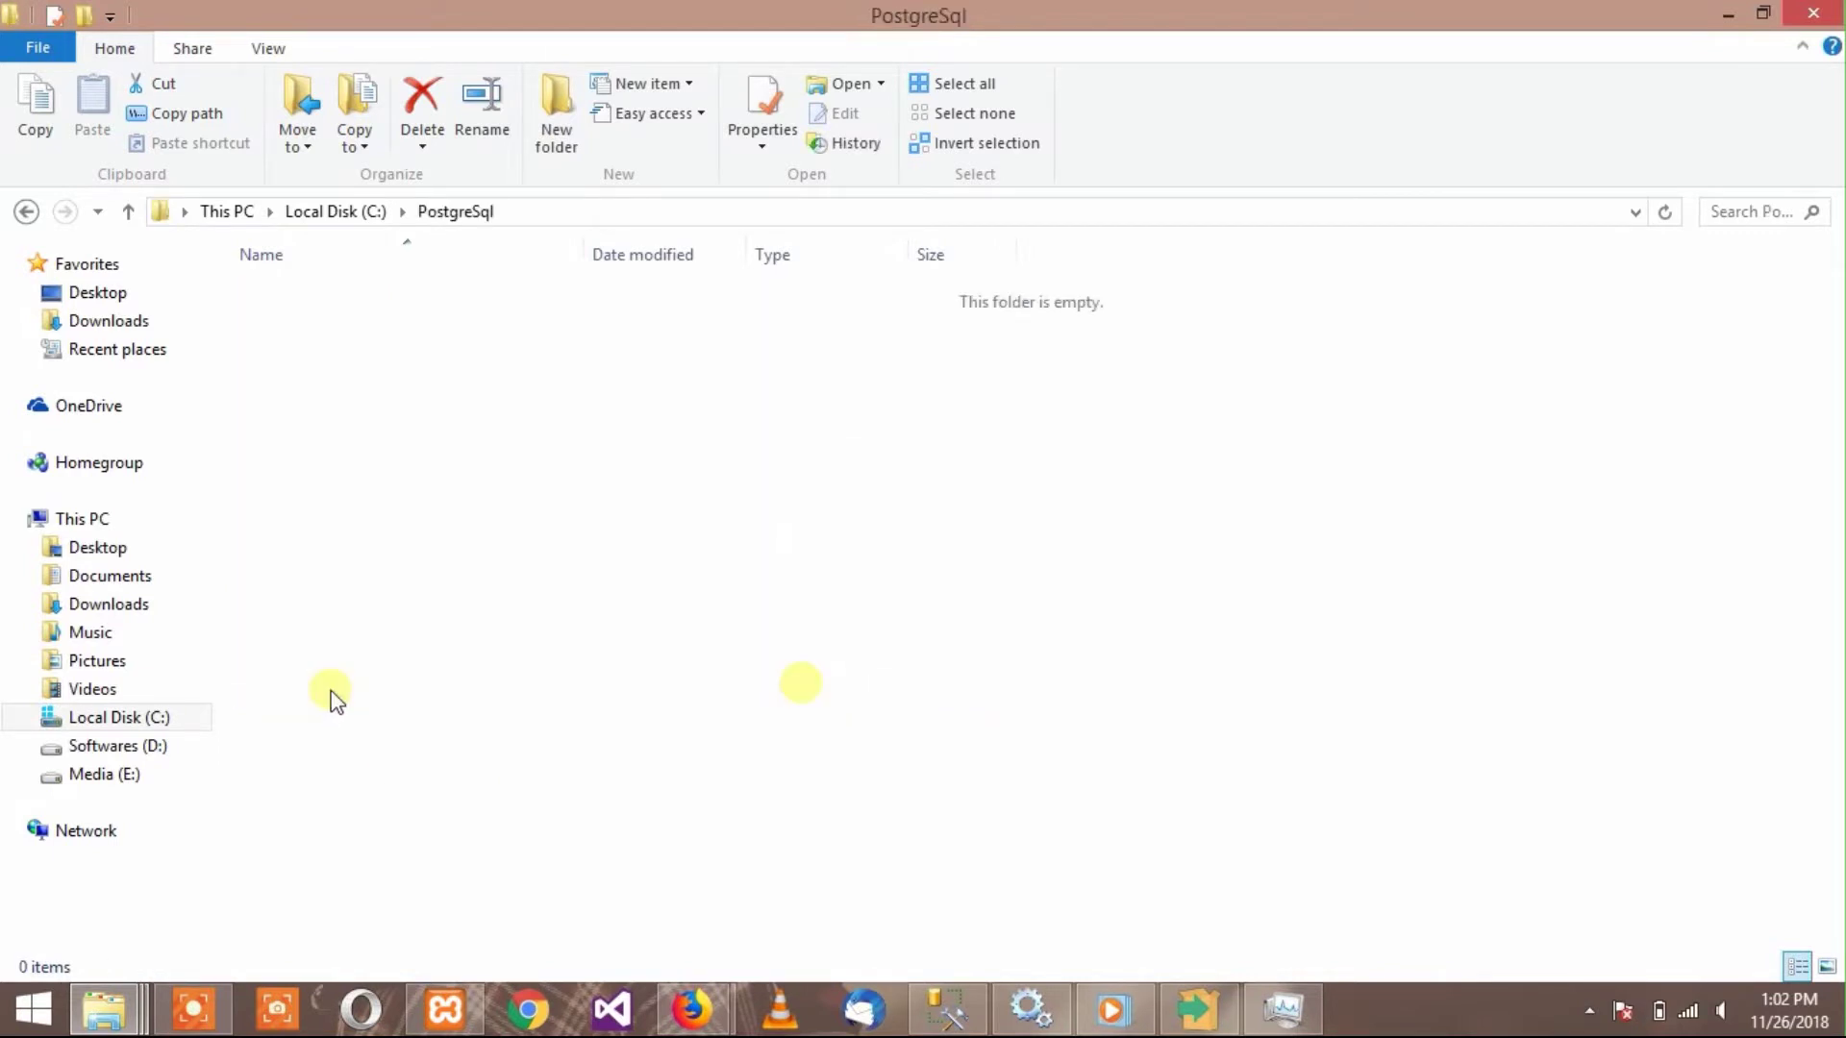
{"action": "left_click", "coordinate": [551, 137]}
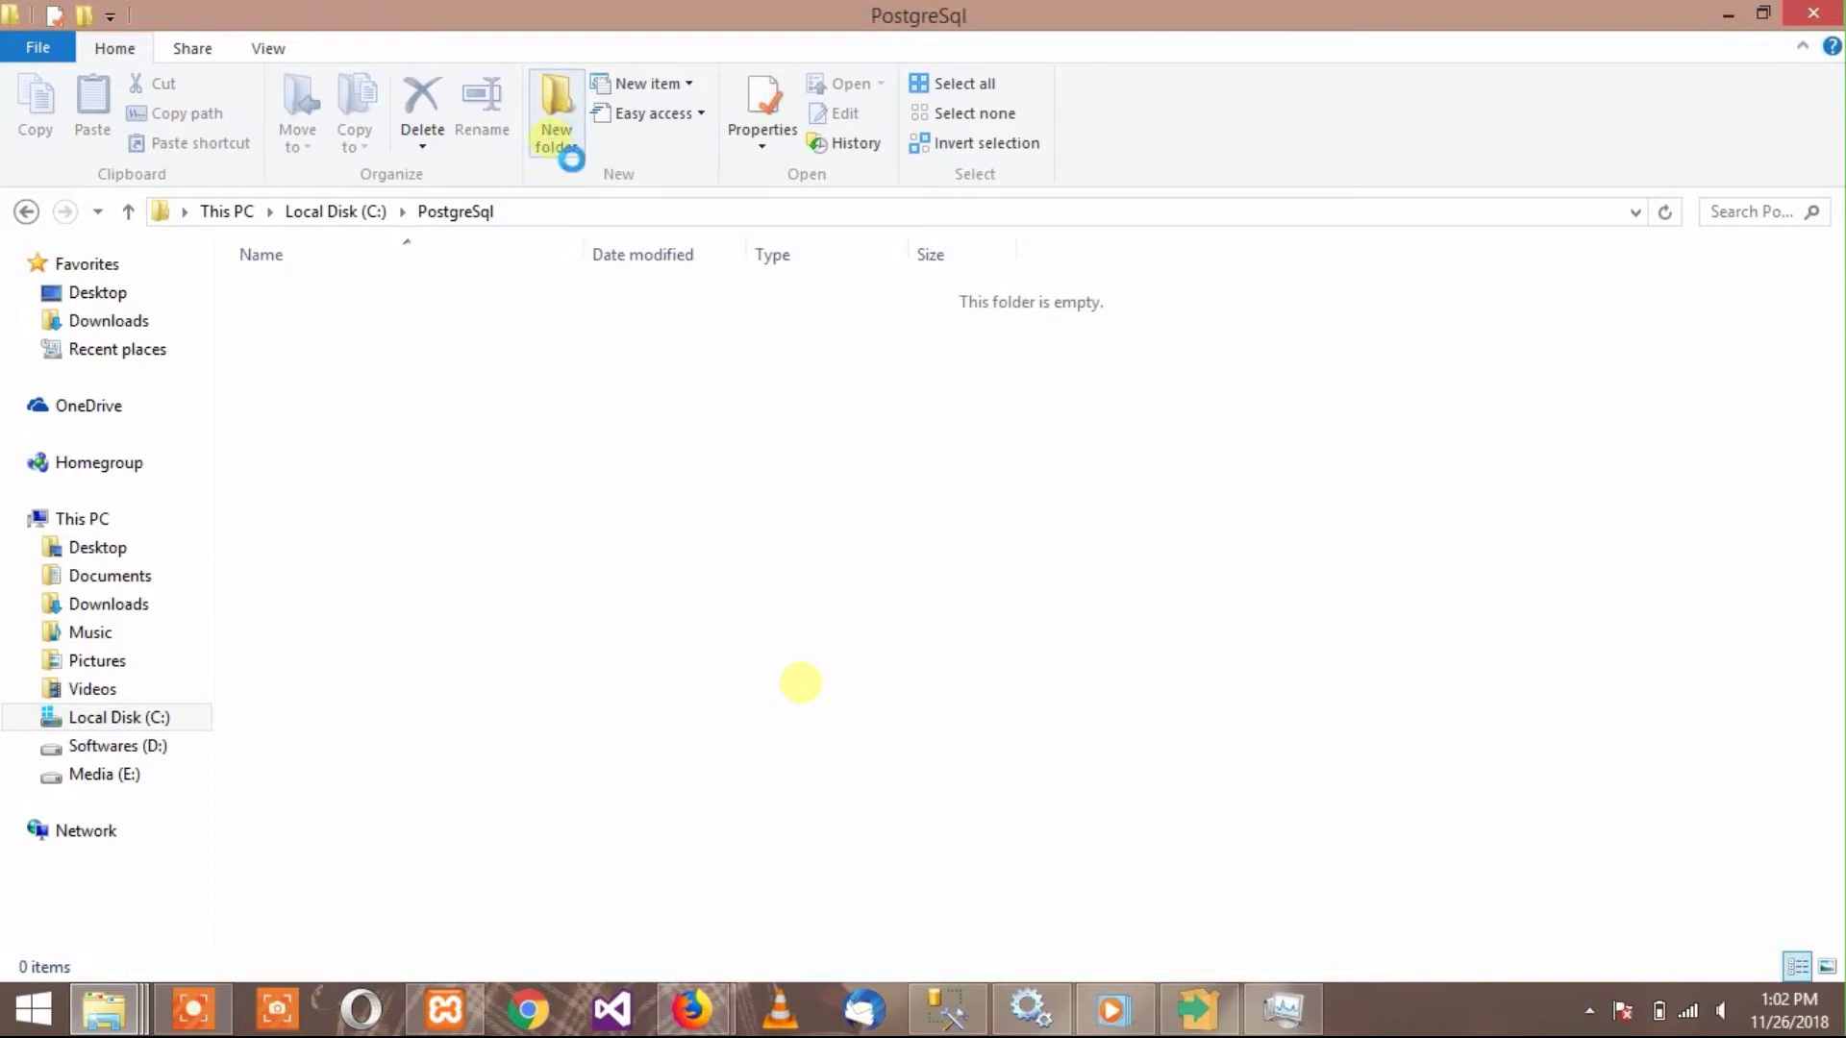
{"action": "type", "text": "Post"}
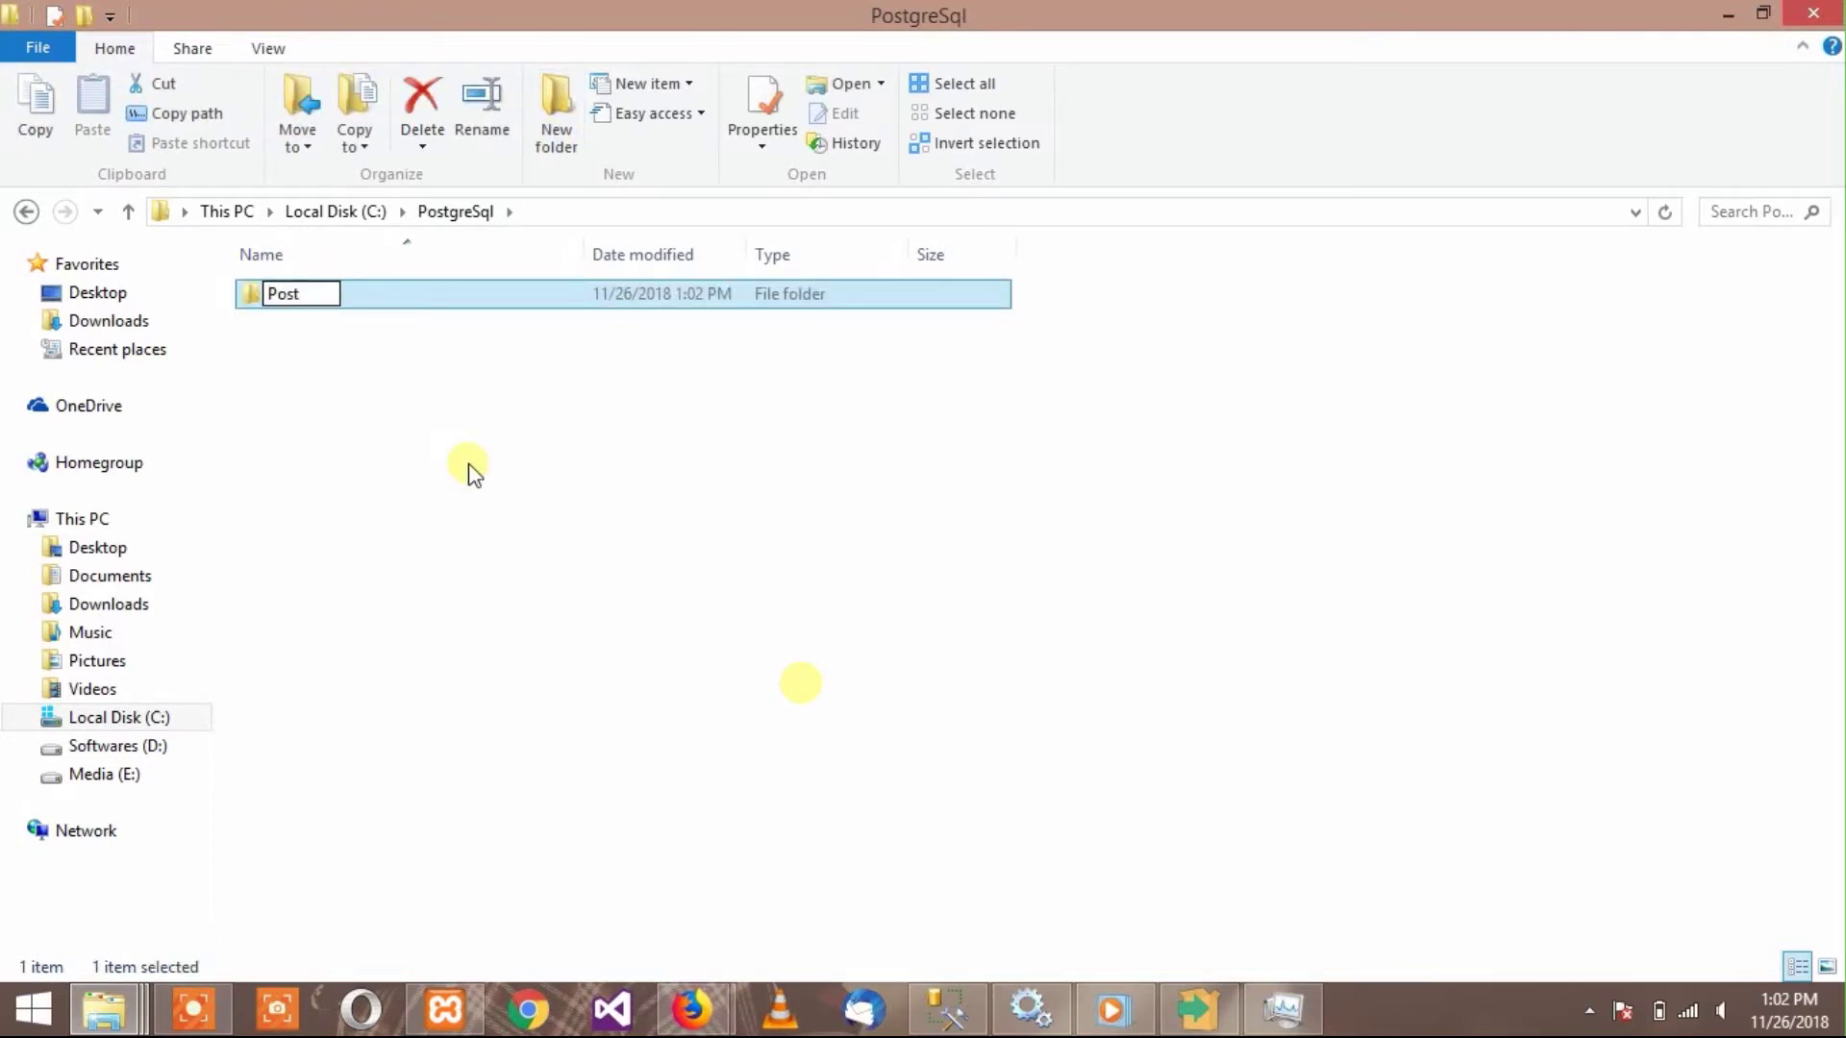
{"action": "type", "text": "gresqlData"}
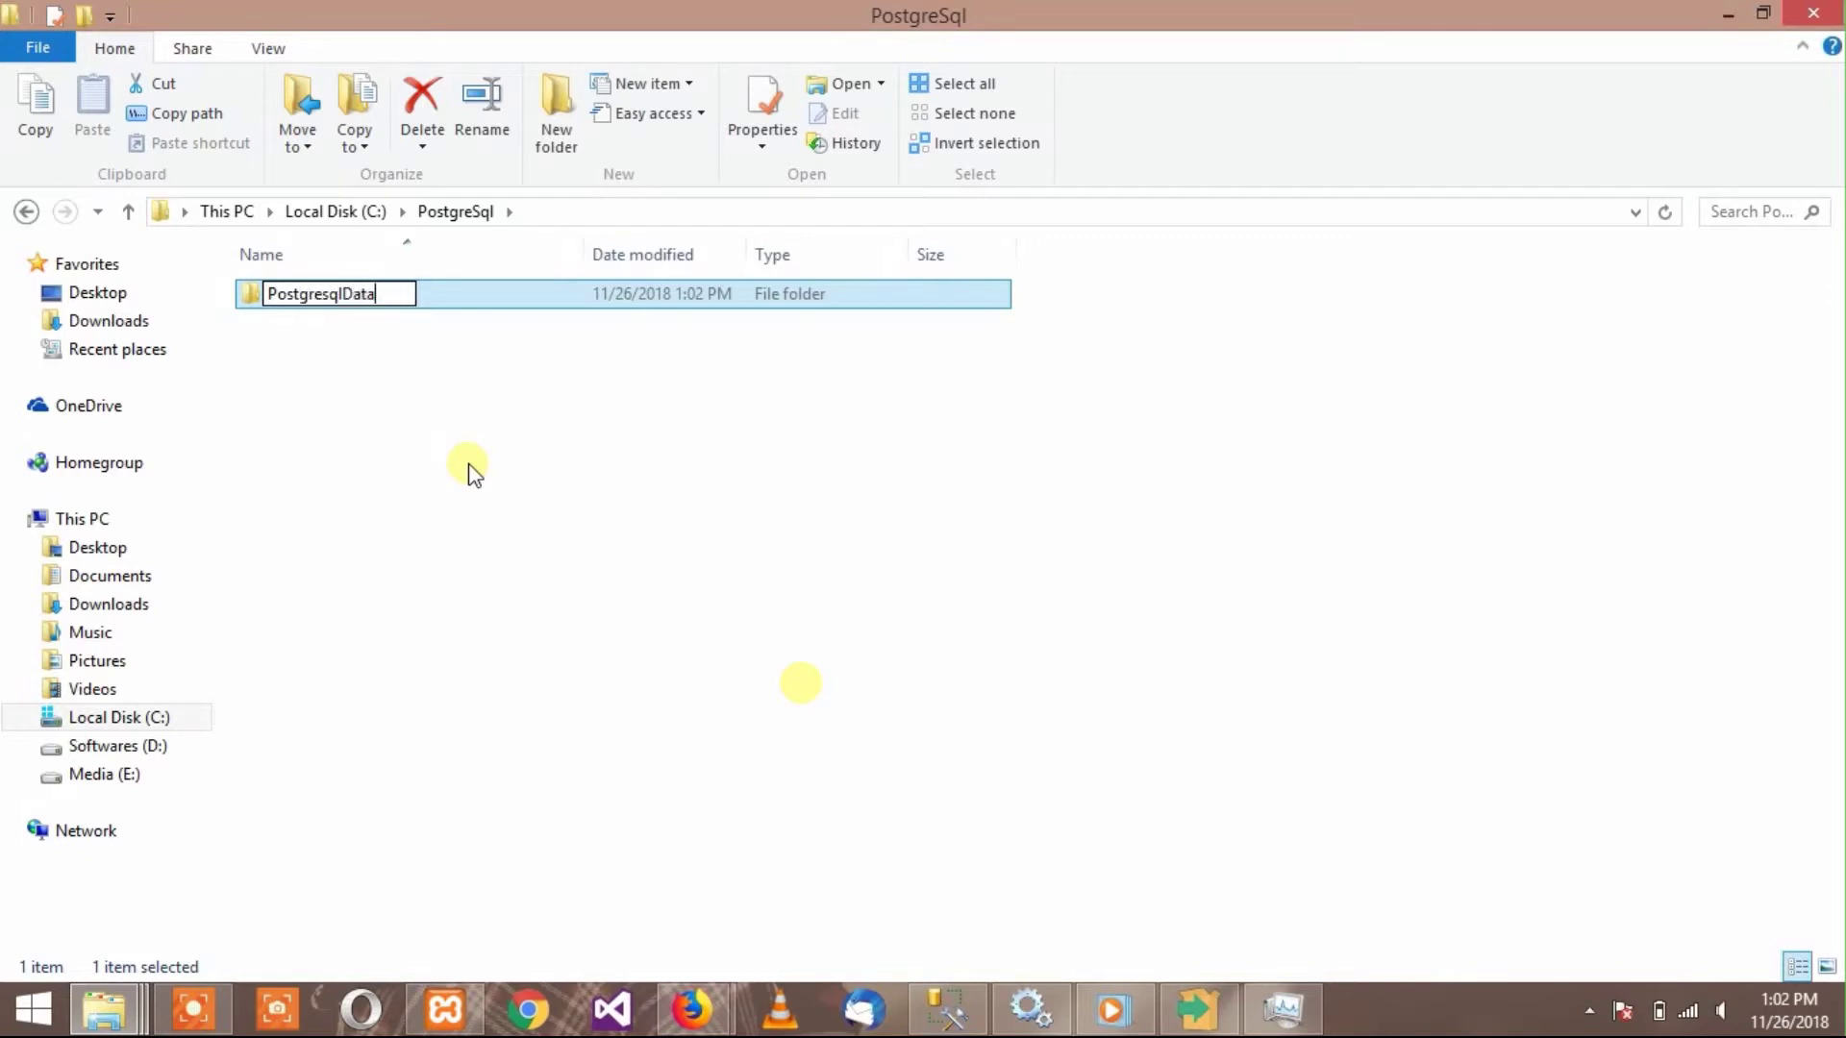
{"action": "key", "text": "Return"}
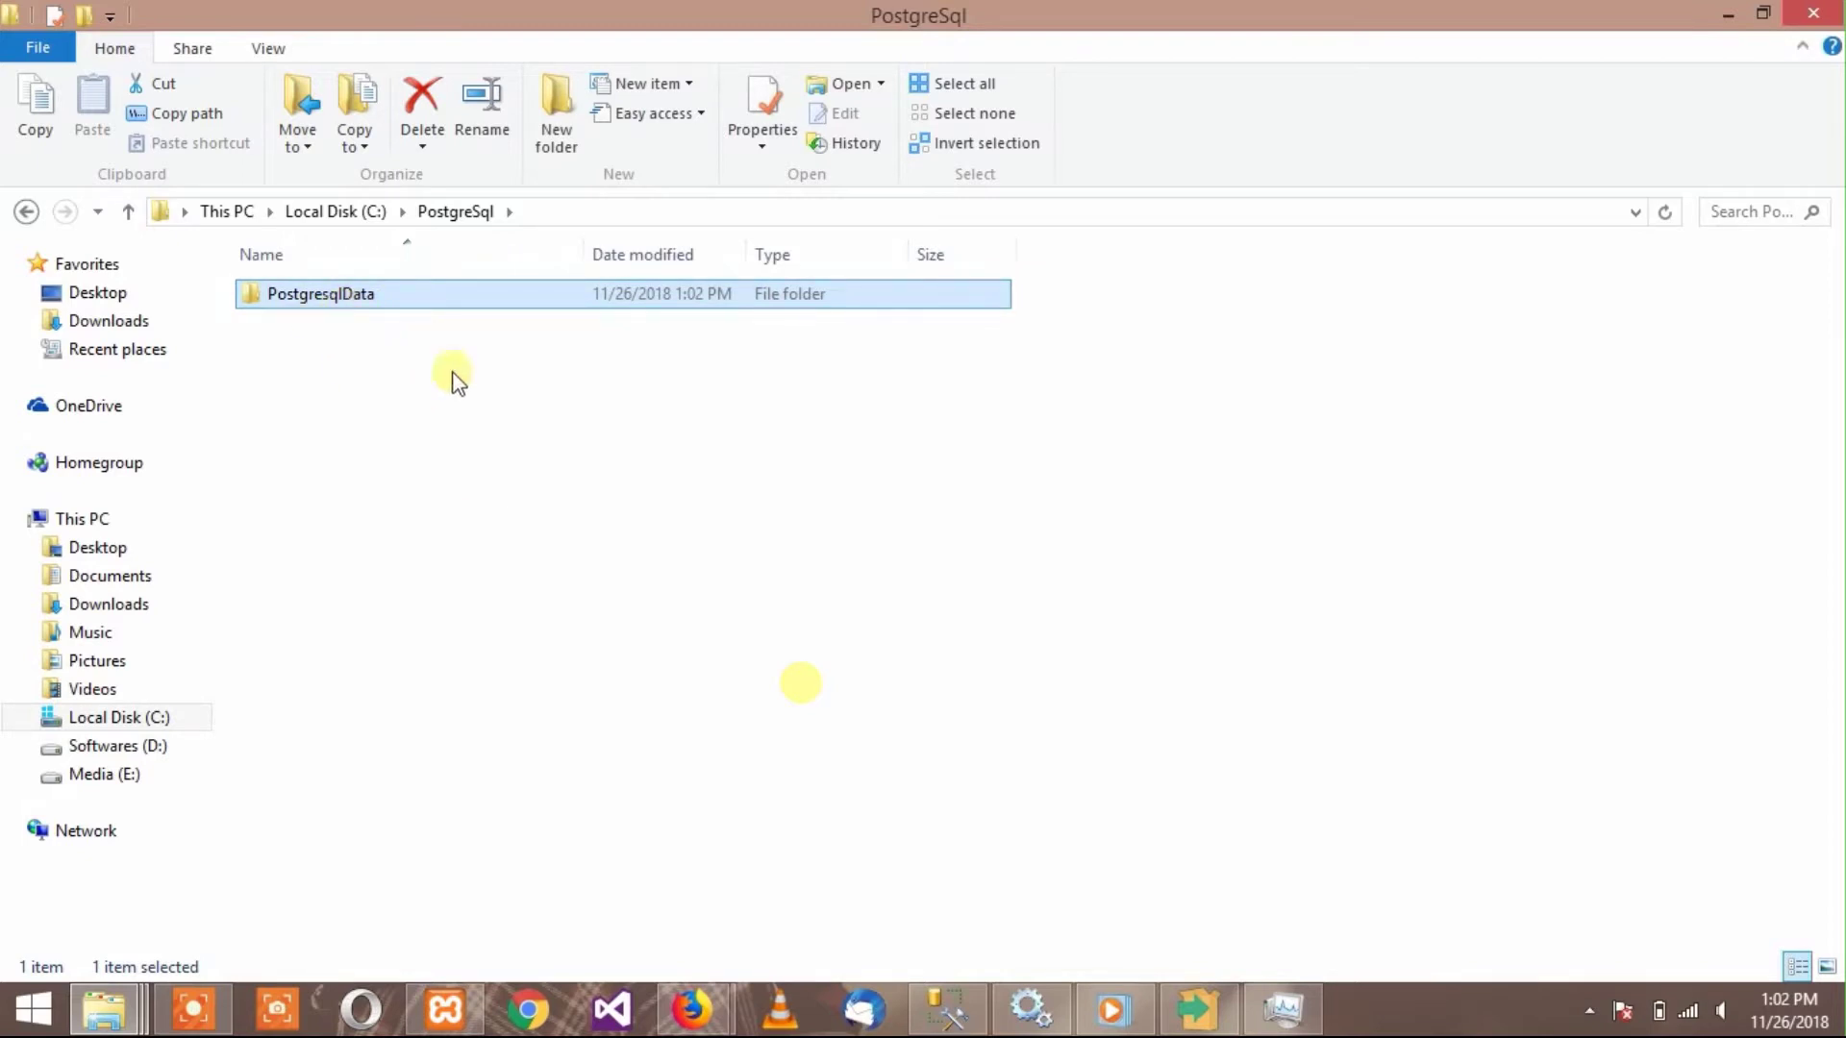
- Run postgresql-11.1-1-windows-x64.exe from Downloads as administrator, approving the UAC prompt
{"action": "left_click", "coordinate": [85, 606]}
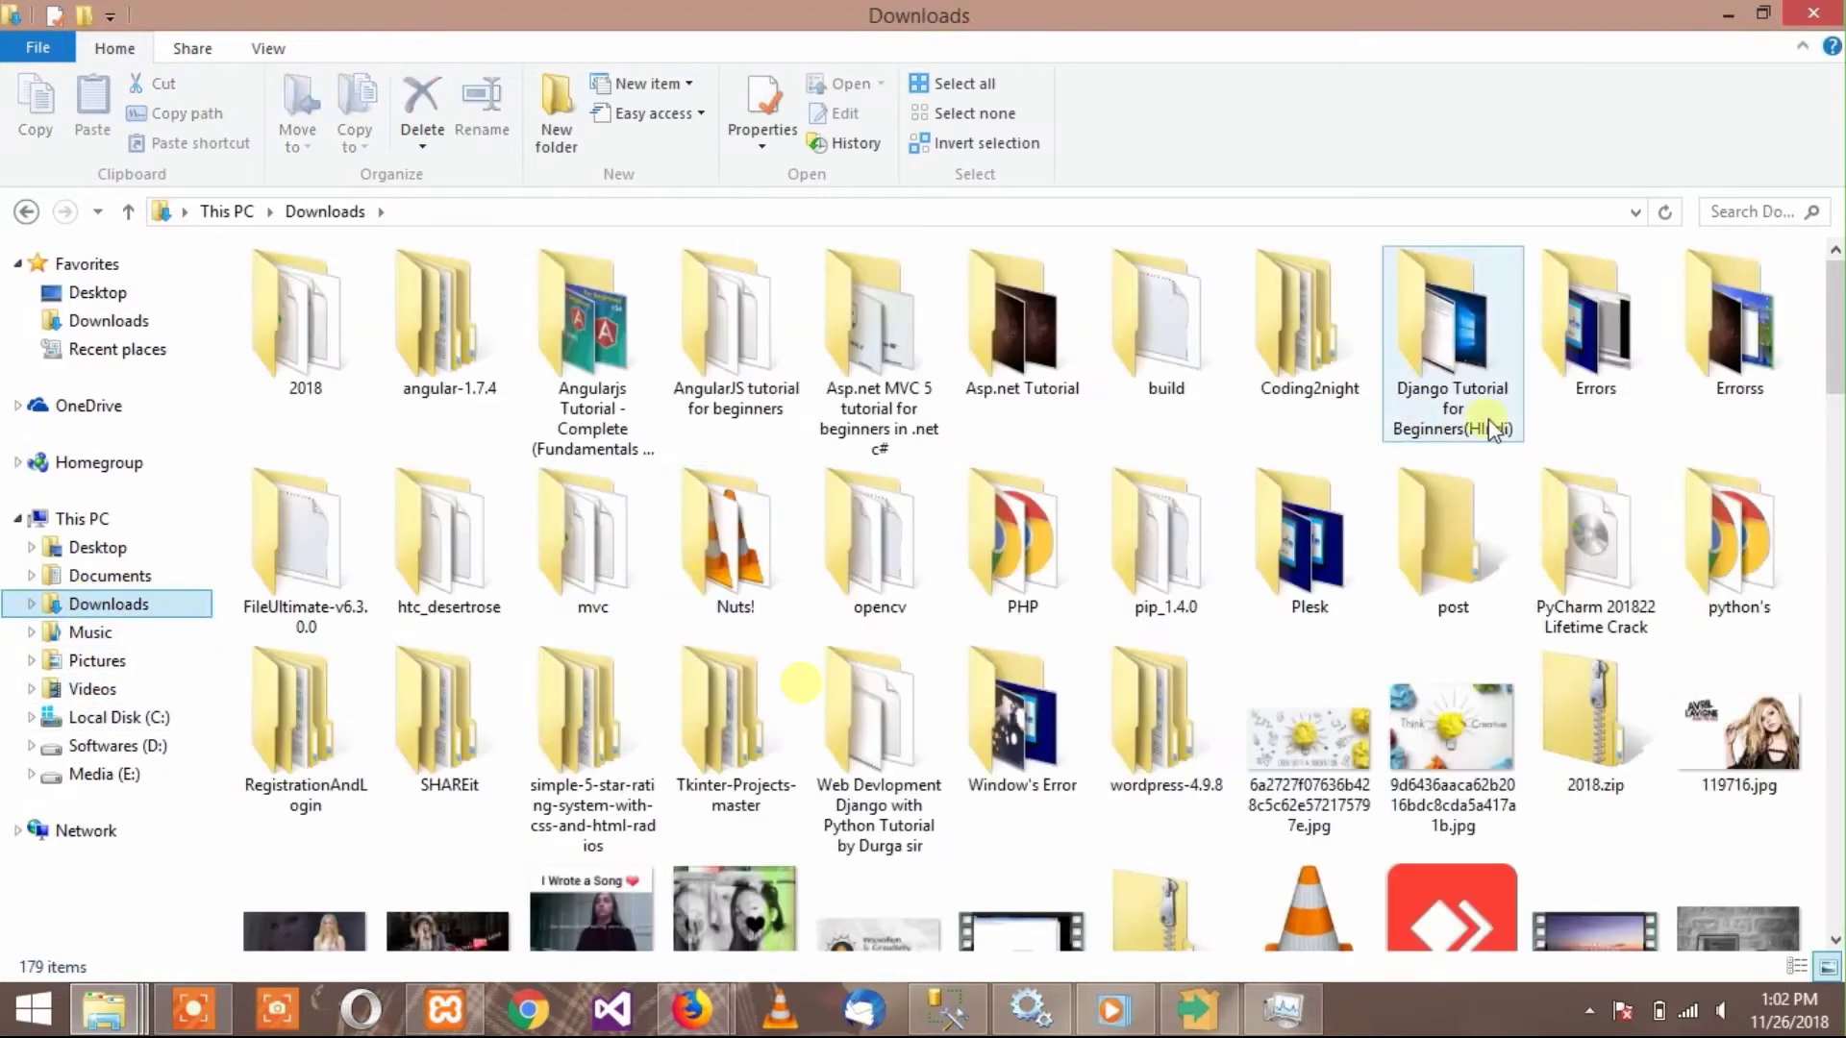
{"action": "left_click_drag", "start_coordinate": [1838, 370], "coordinate": [1838, 723]}
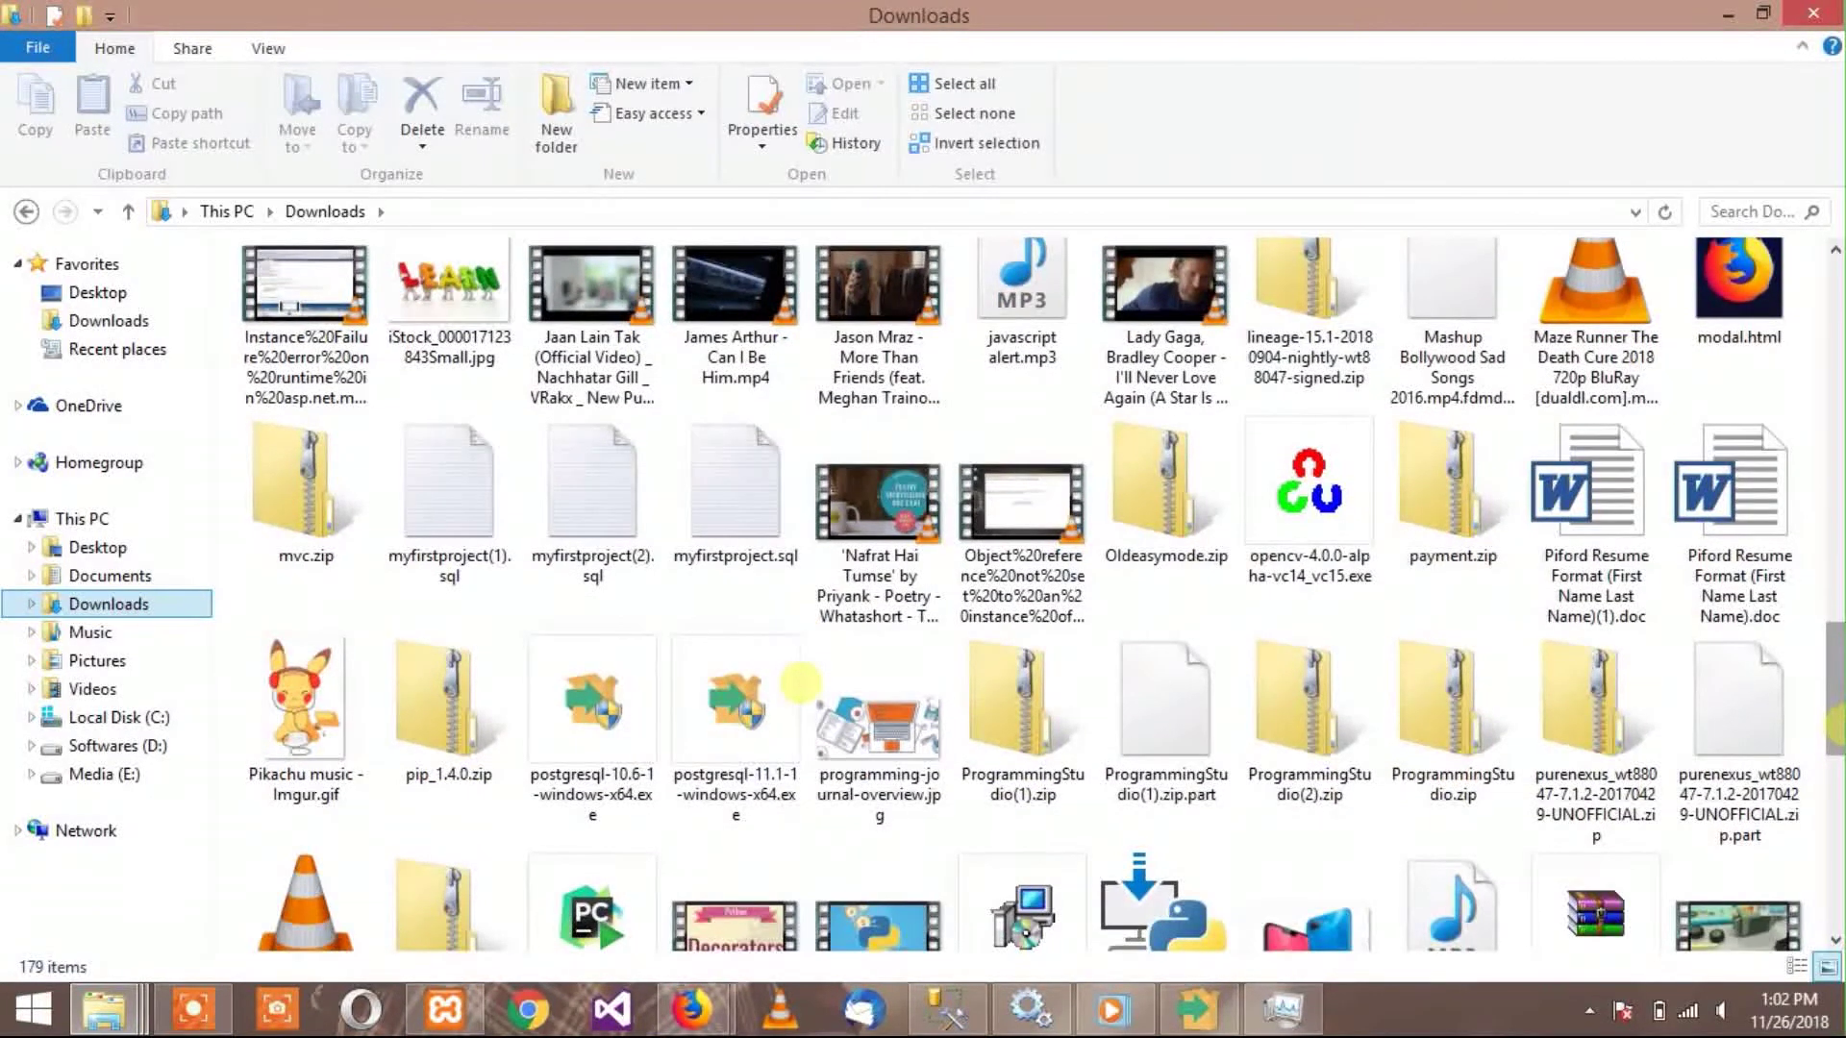
{"action": "double_click", "coordinate": [674, 727]}
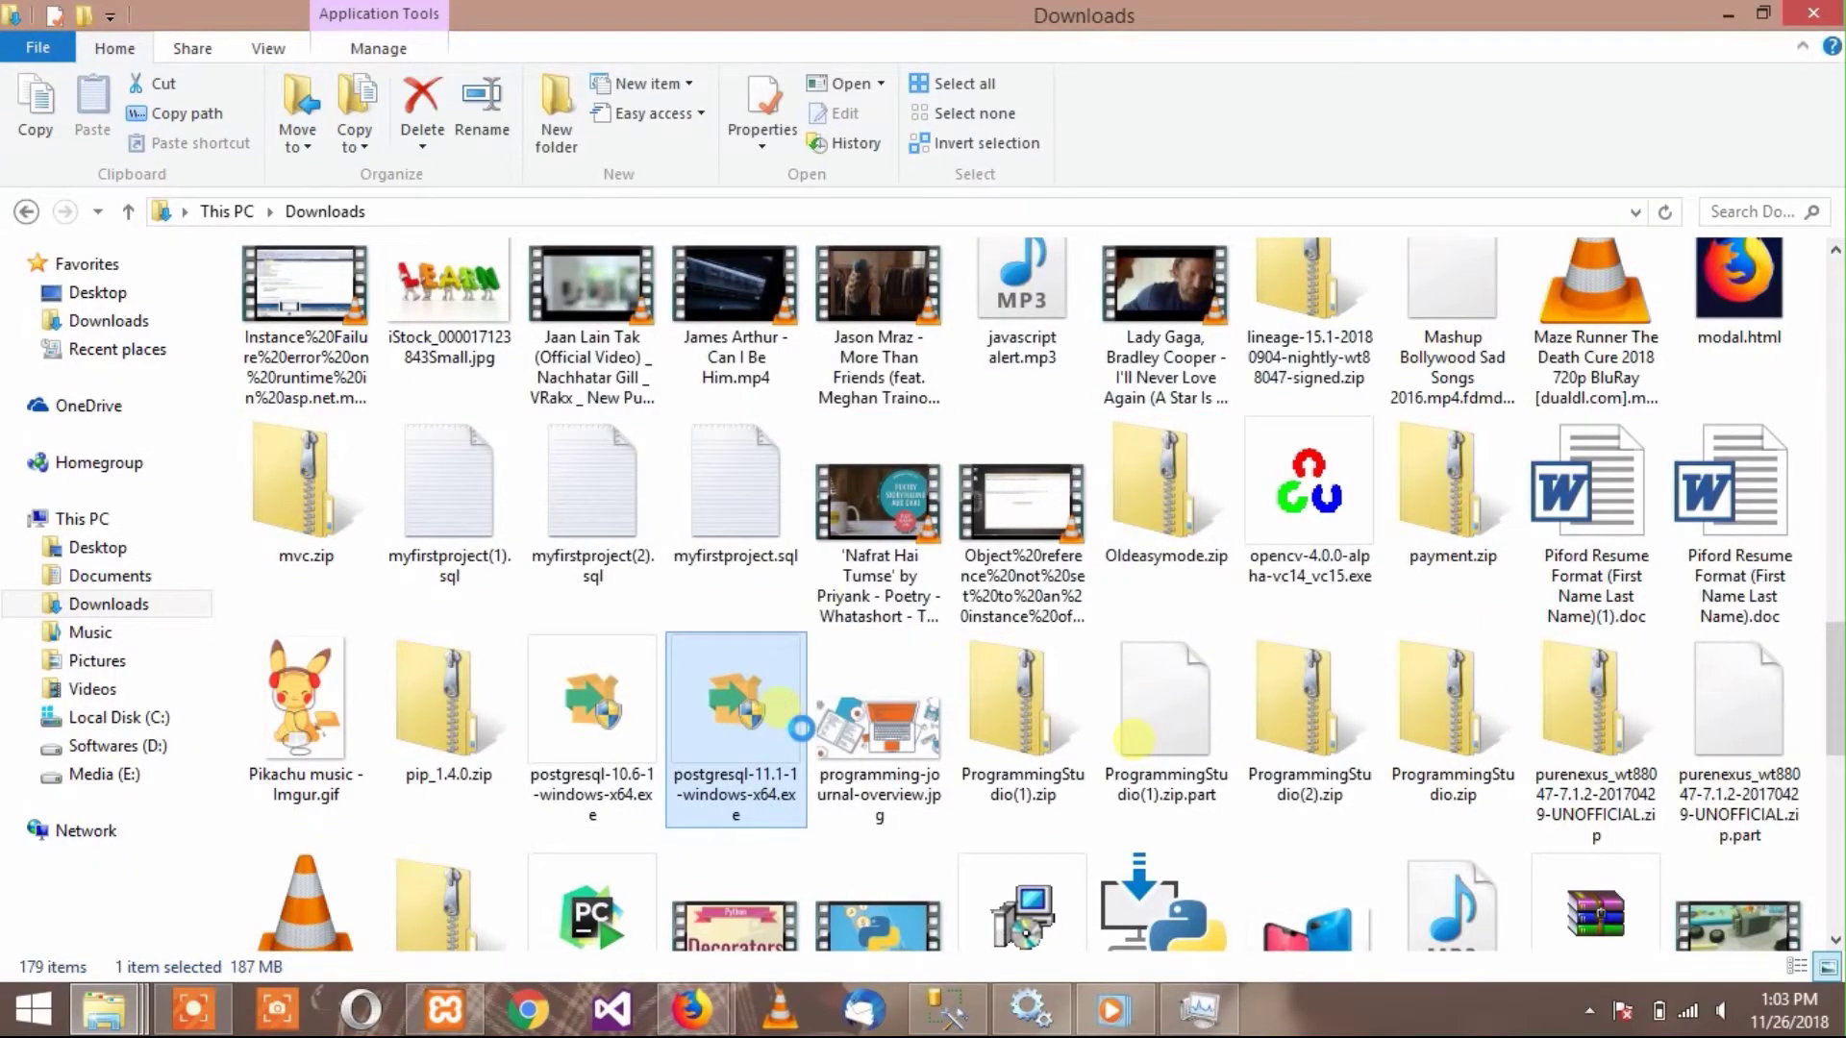
{"action": "right_click", "coordinate": [750, 702]}
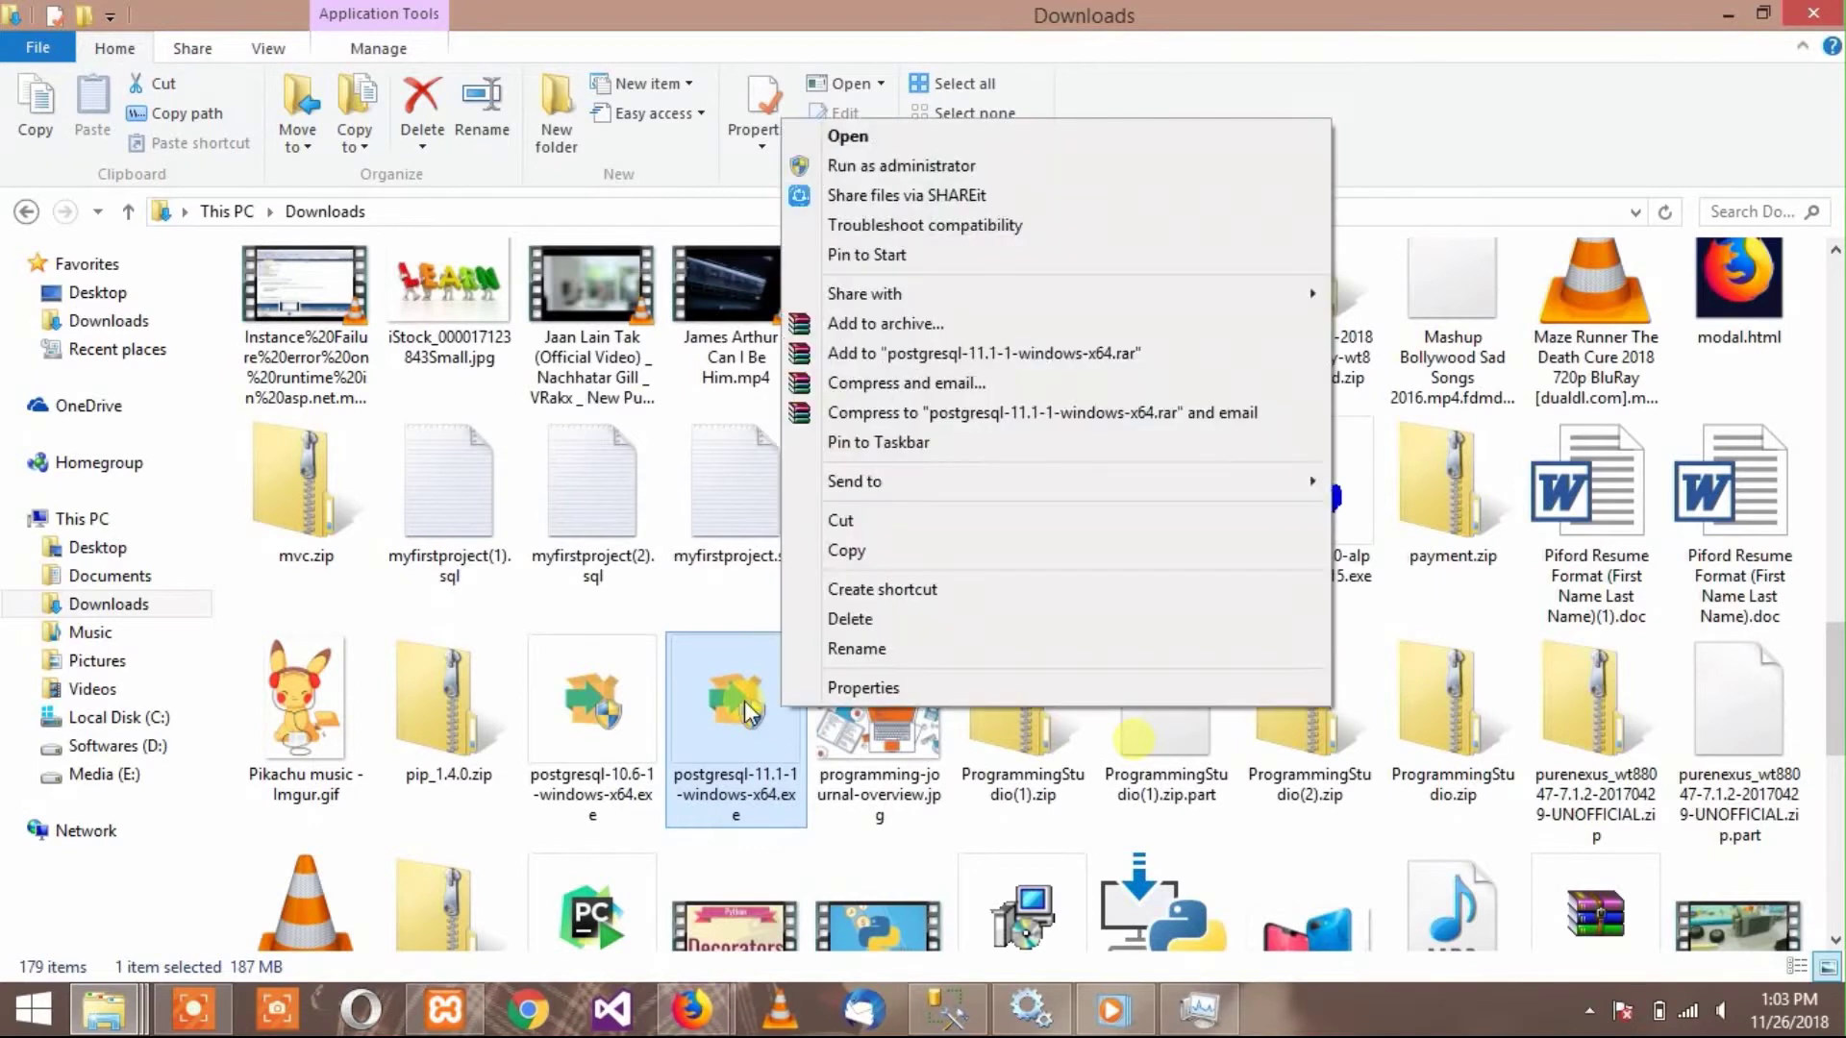
{"action": "left_click", "coordinate": [871, 169]}
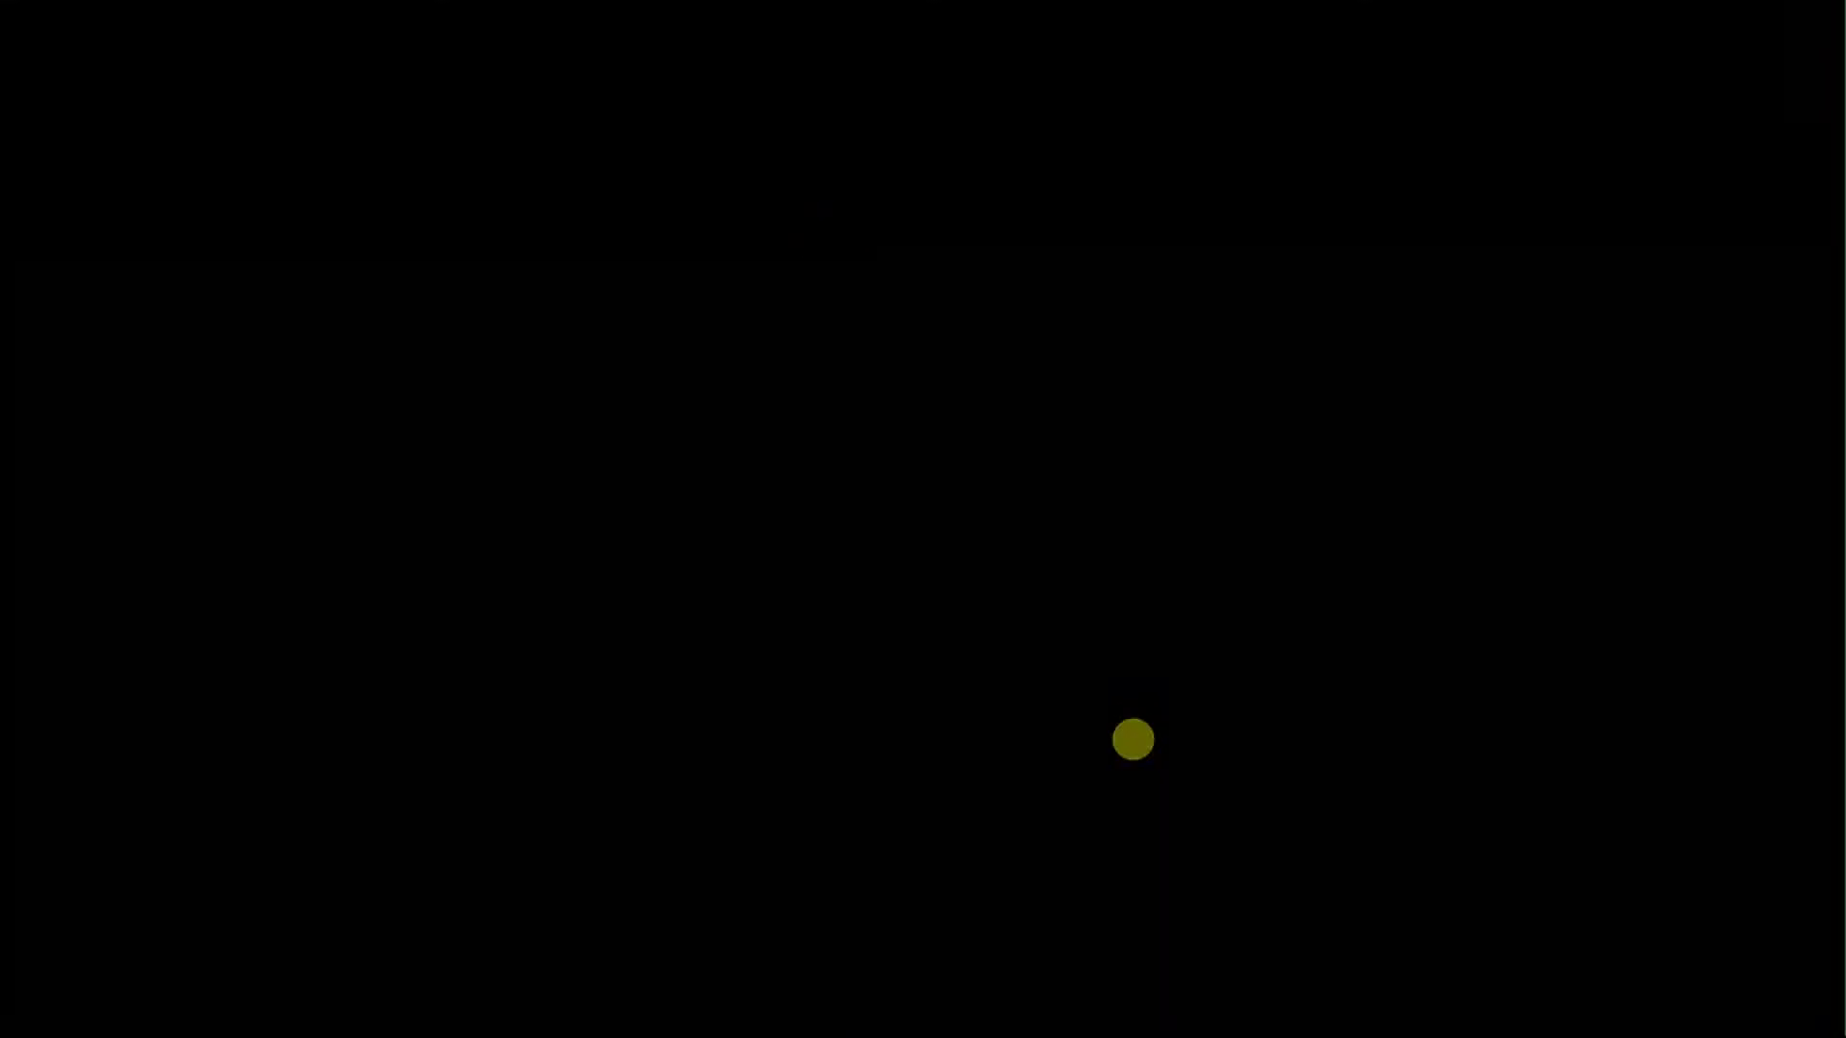
{"action": "left_click", "coordinate": [1133, 739]}
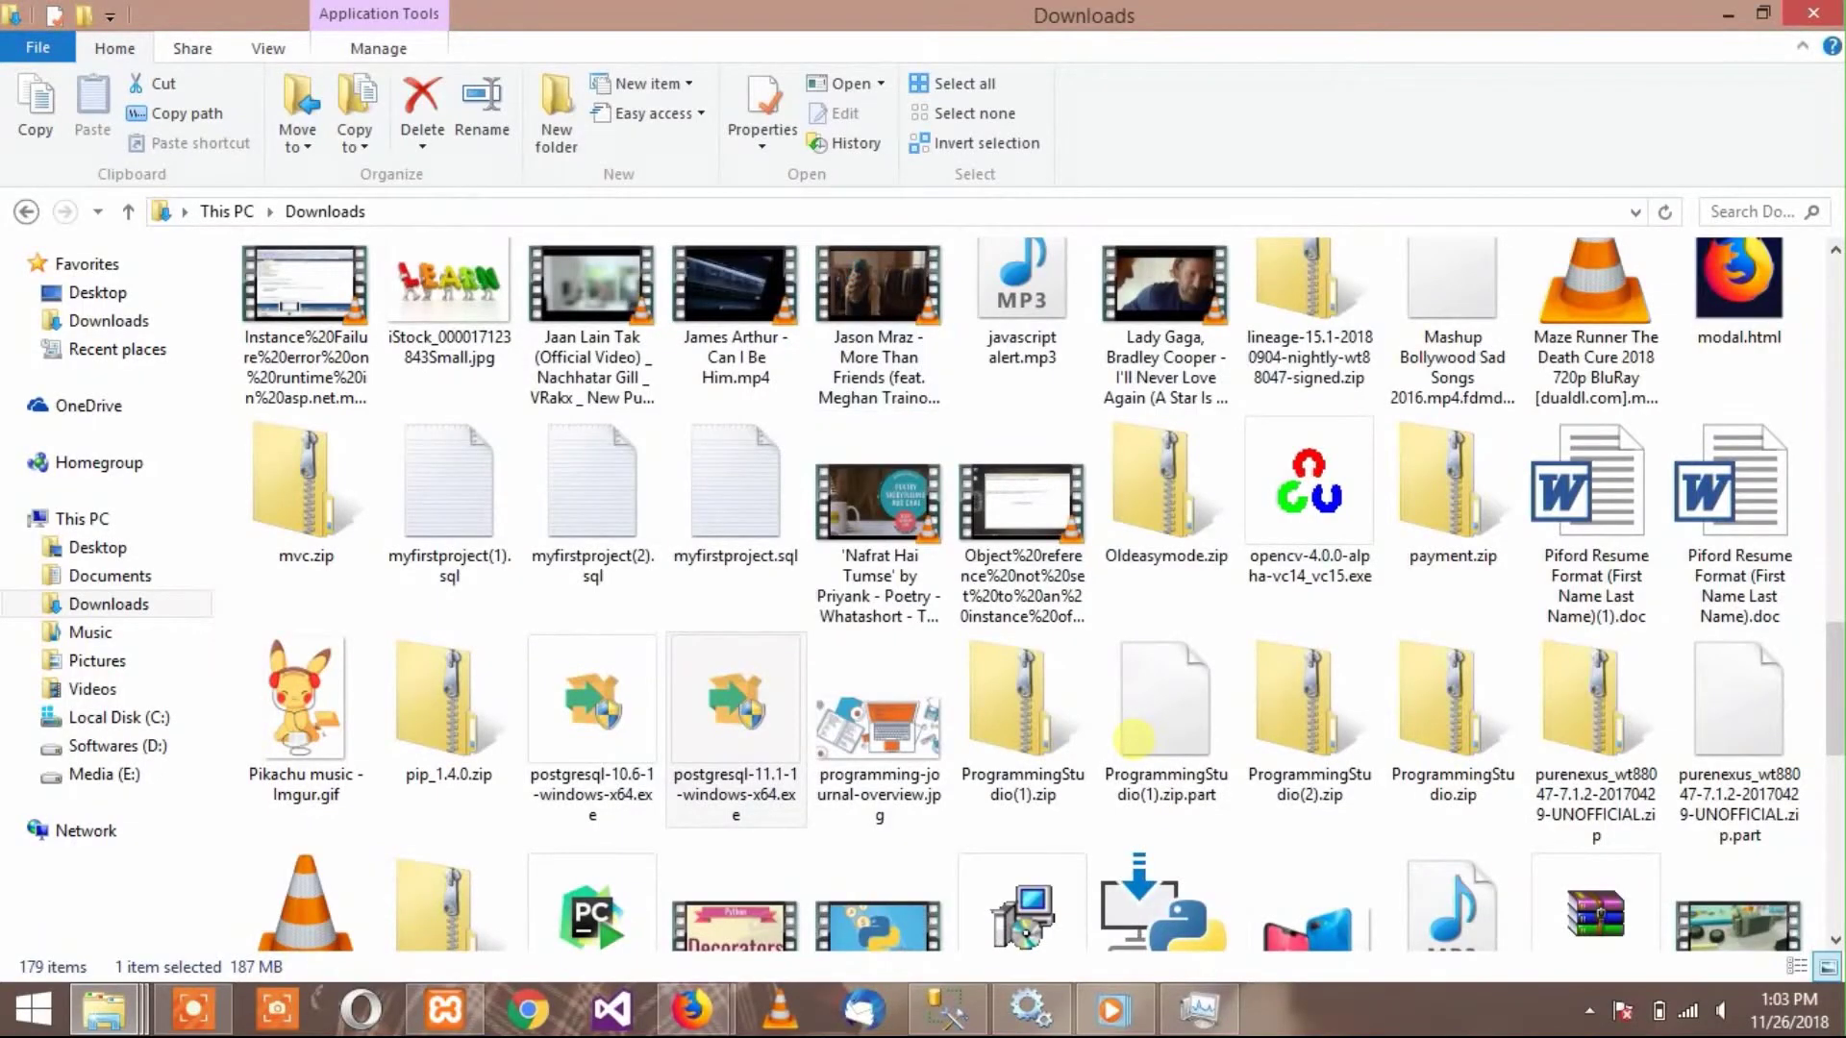
- Minimize the Downloads window to reveal the PostgreSQL Setup wizard
{"action": "left_click", "coordinate": [1727, 14]}
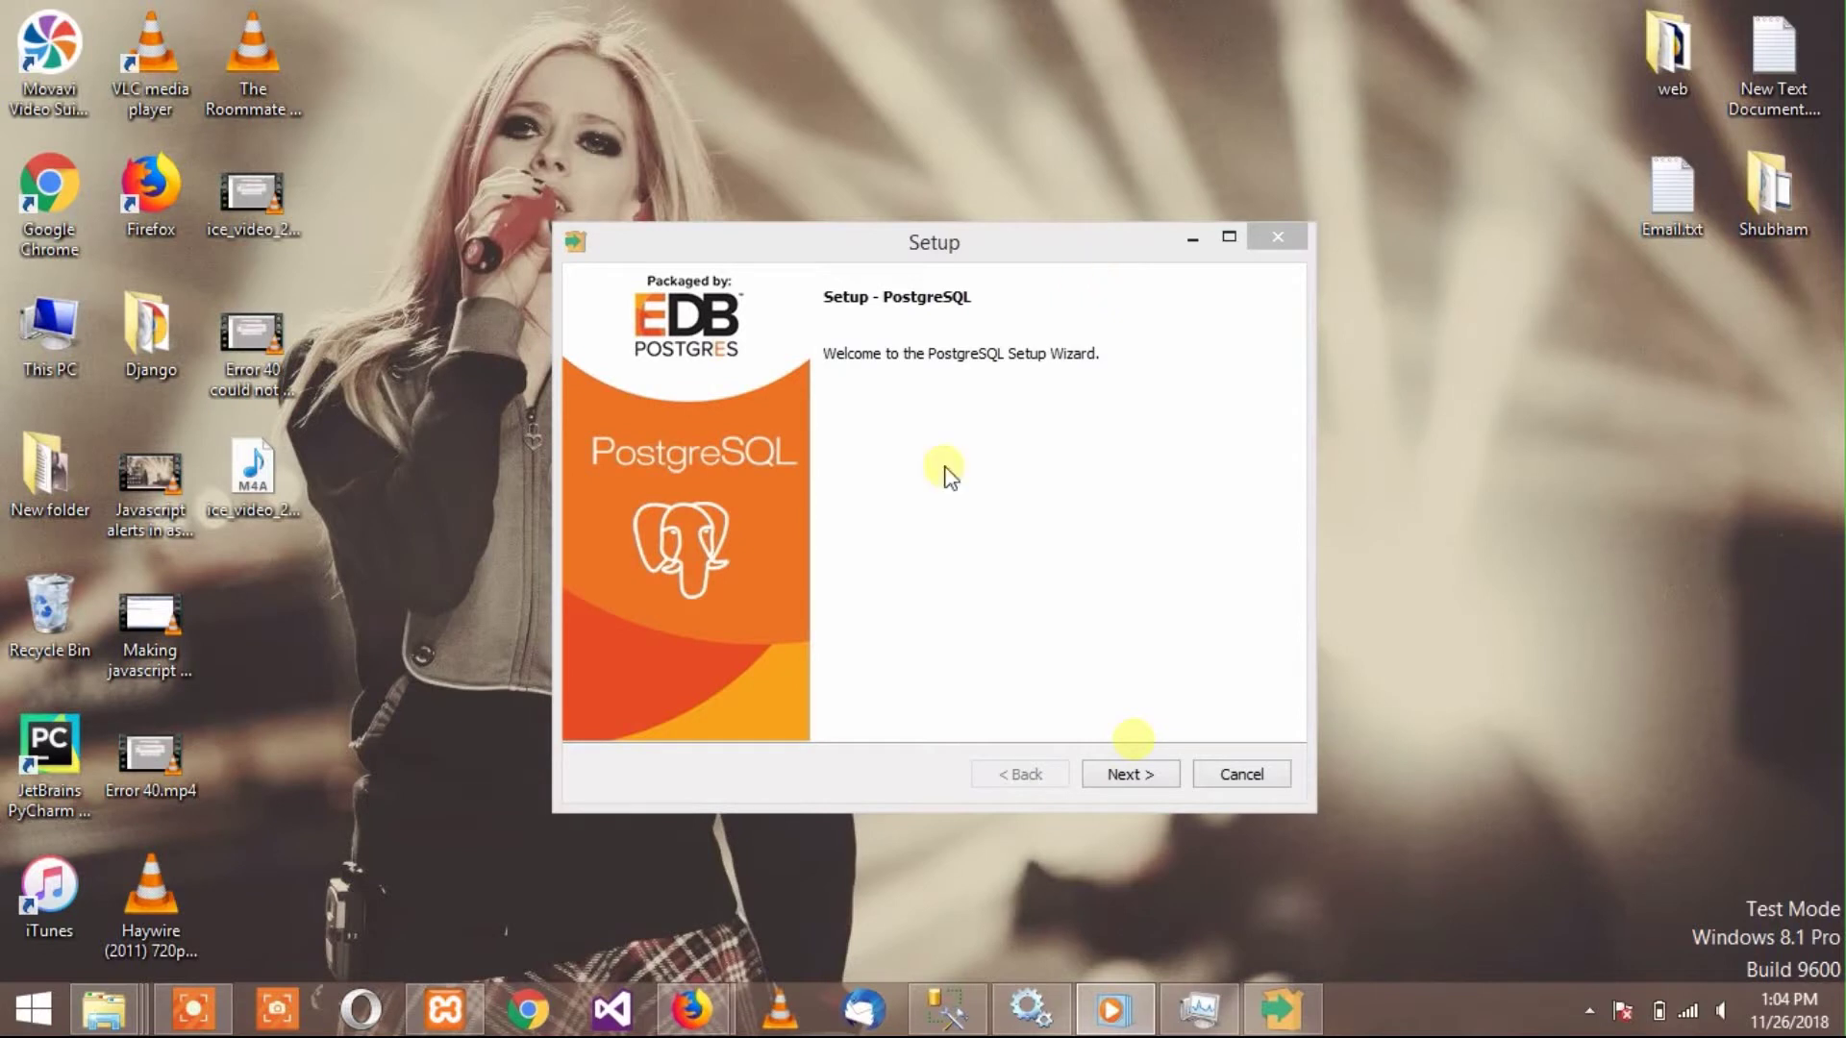
- Set the installation directory to C:\PostgreSql
{"action": "left_click", "coordinate": [1108, 777]}
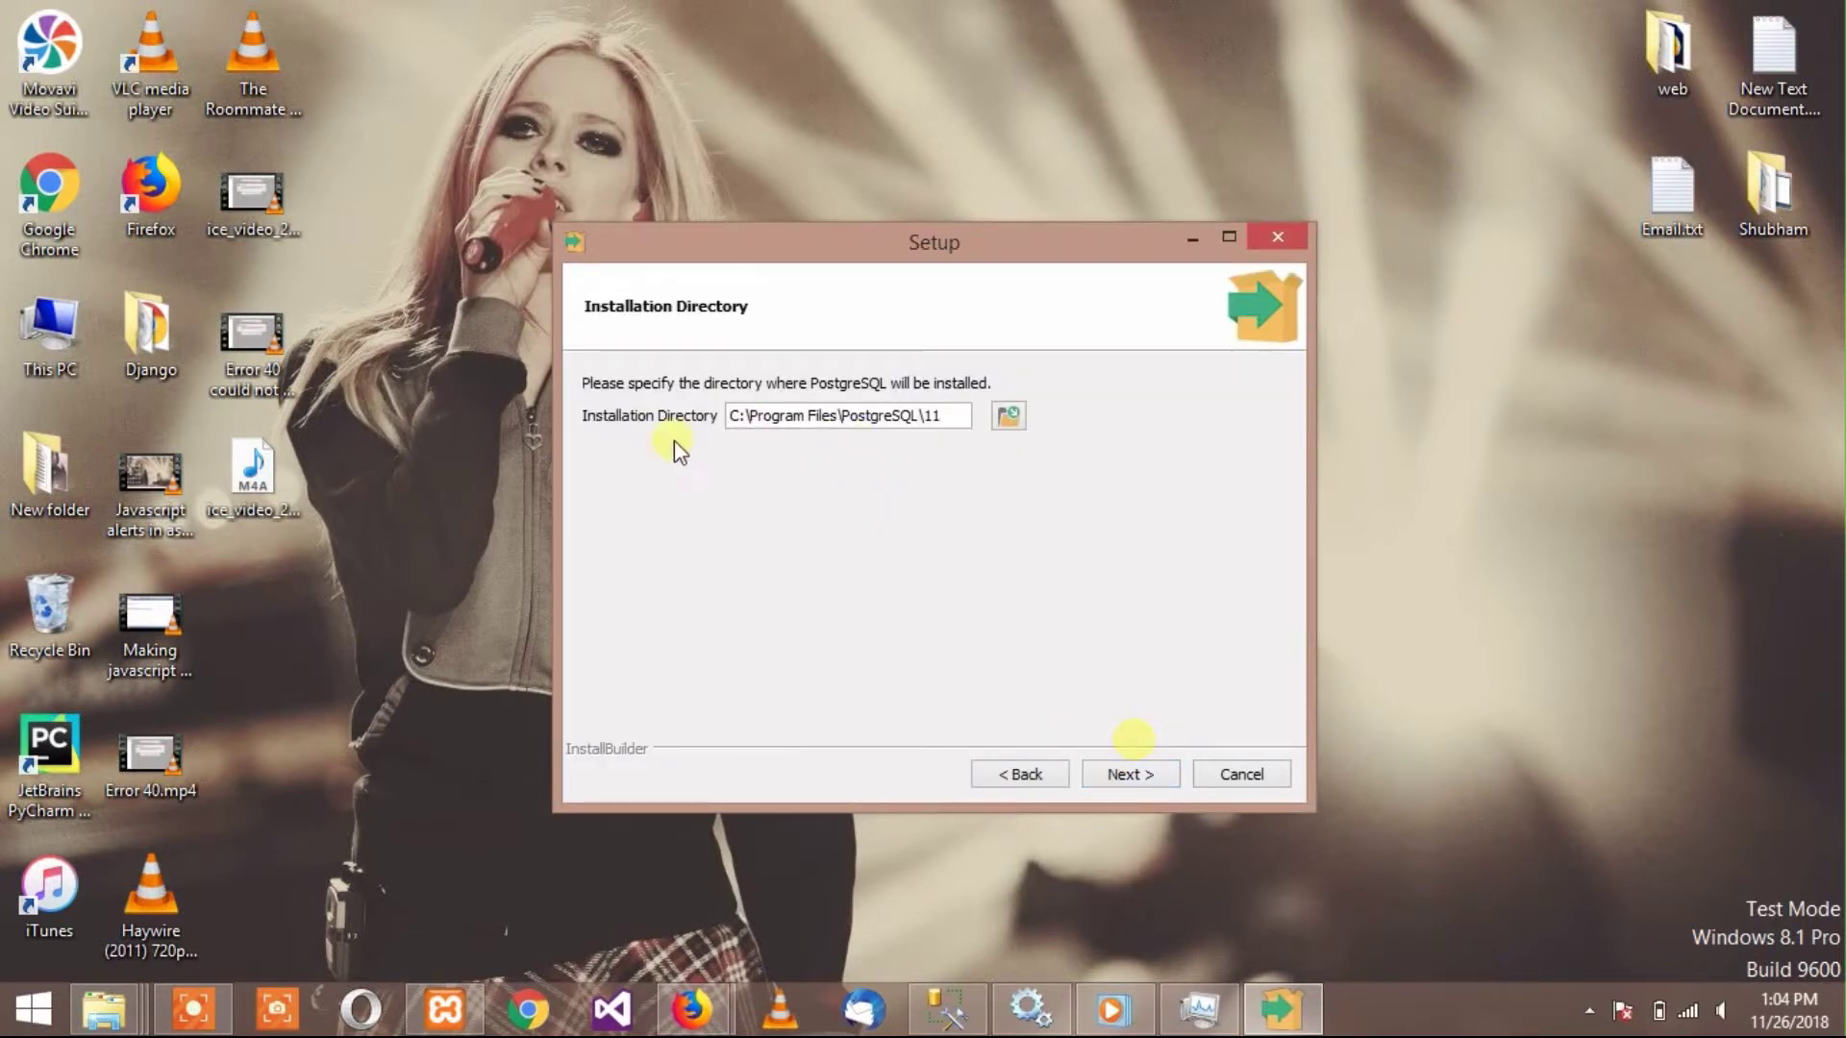
{"action": "left_click", "coordinate": [1007, 416]}
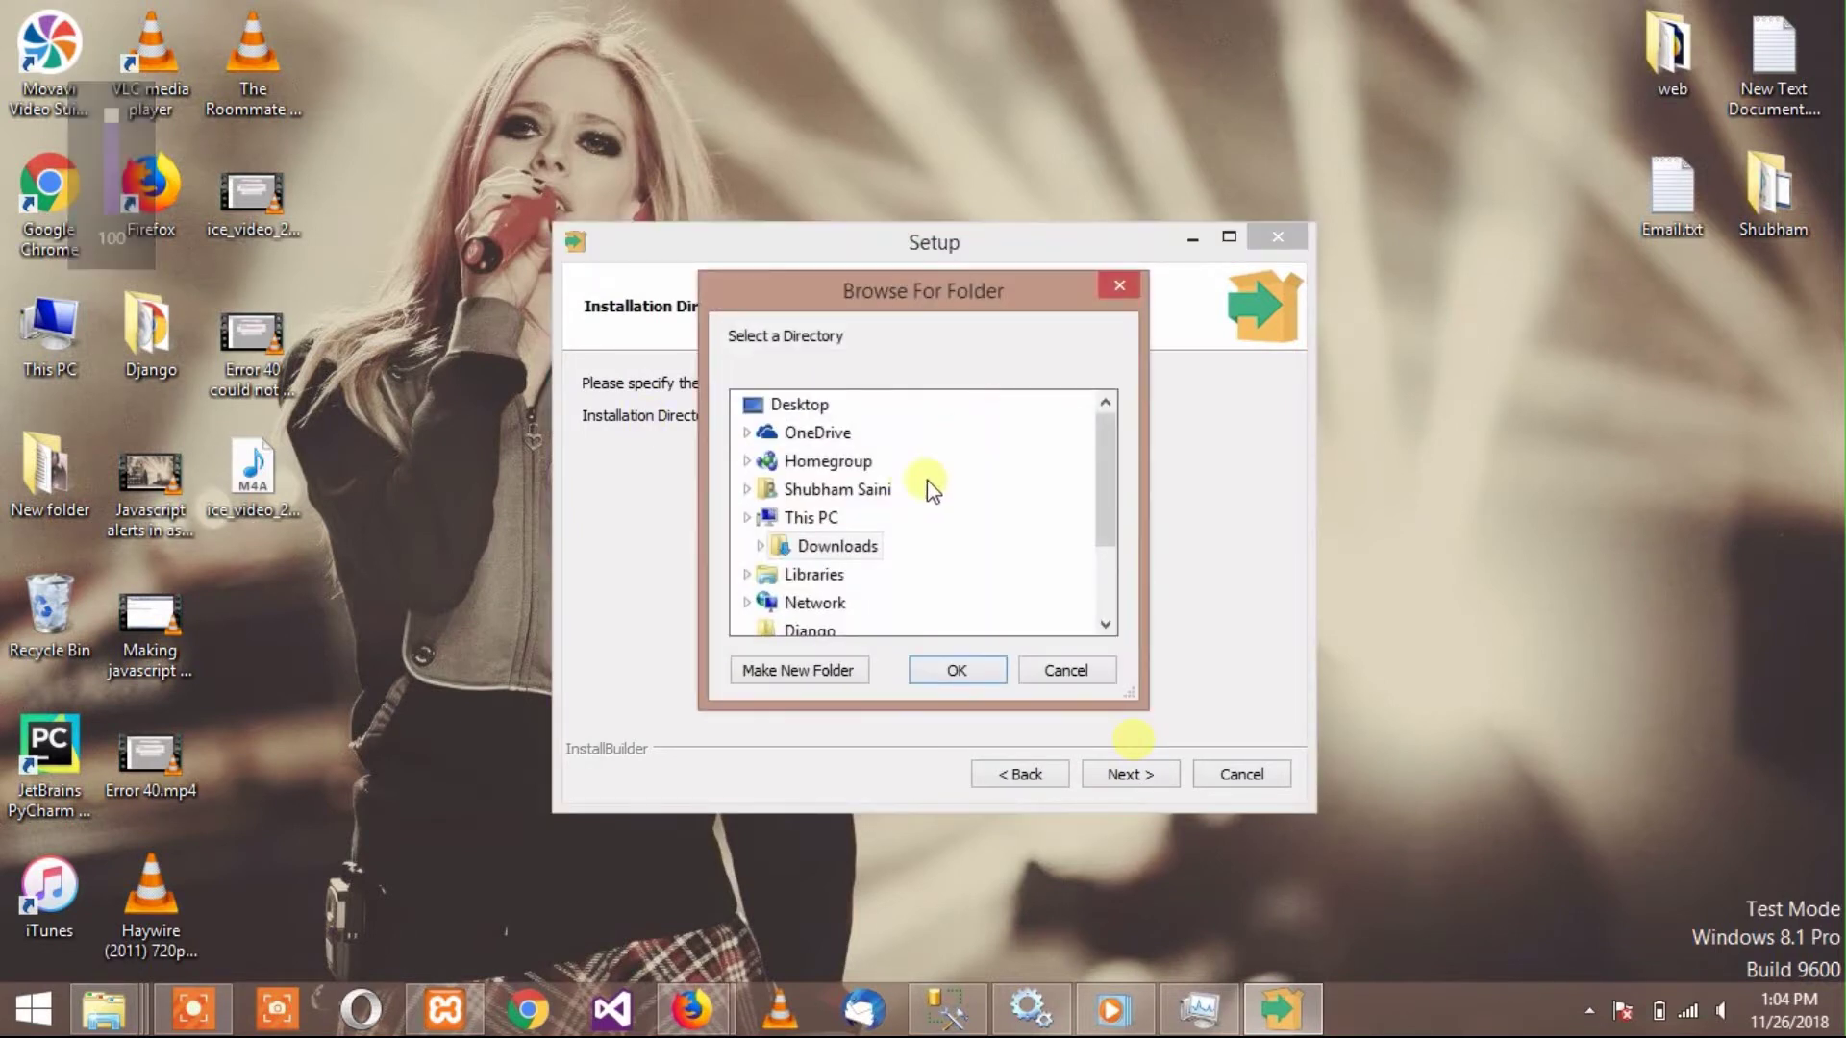
{"action": "left_click_drag", "start_coordinate": [1110, 475], "coordinate": [1106, 543]}
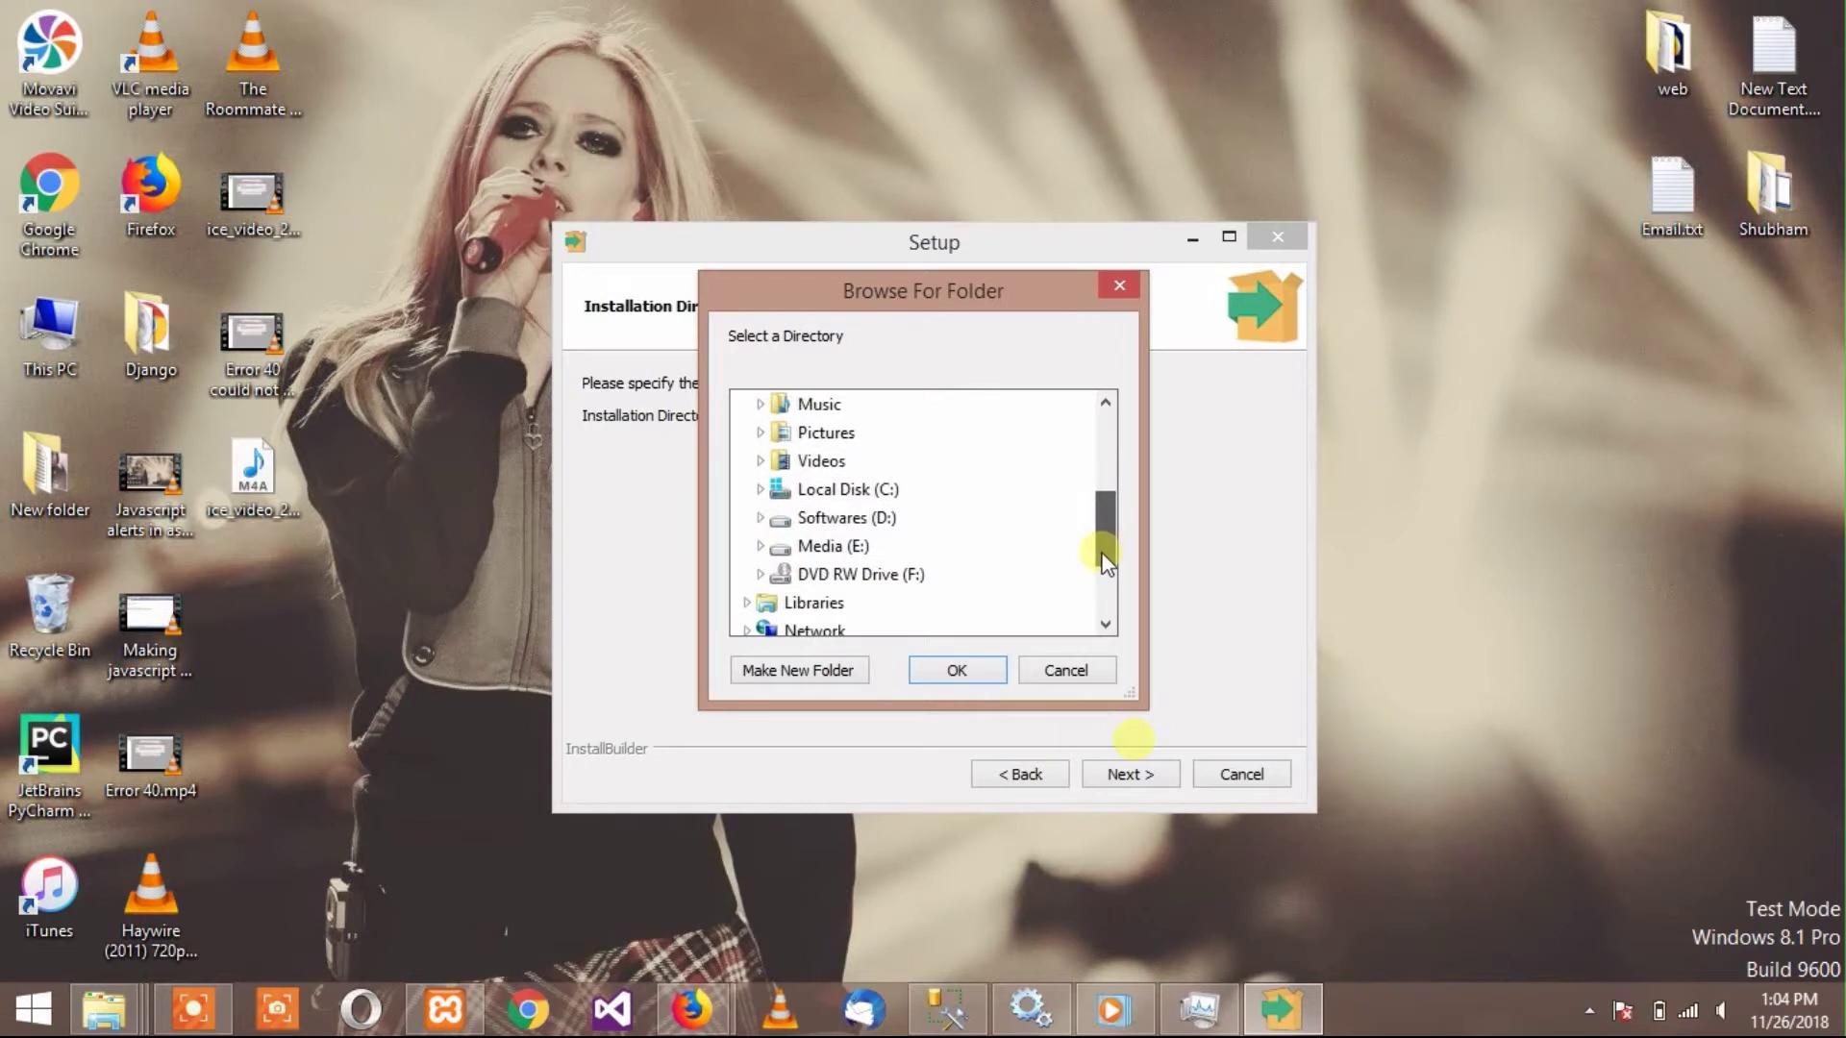
{"action": "left_click", "coordinate": [758, 486]}
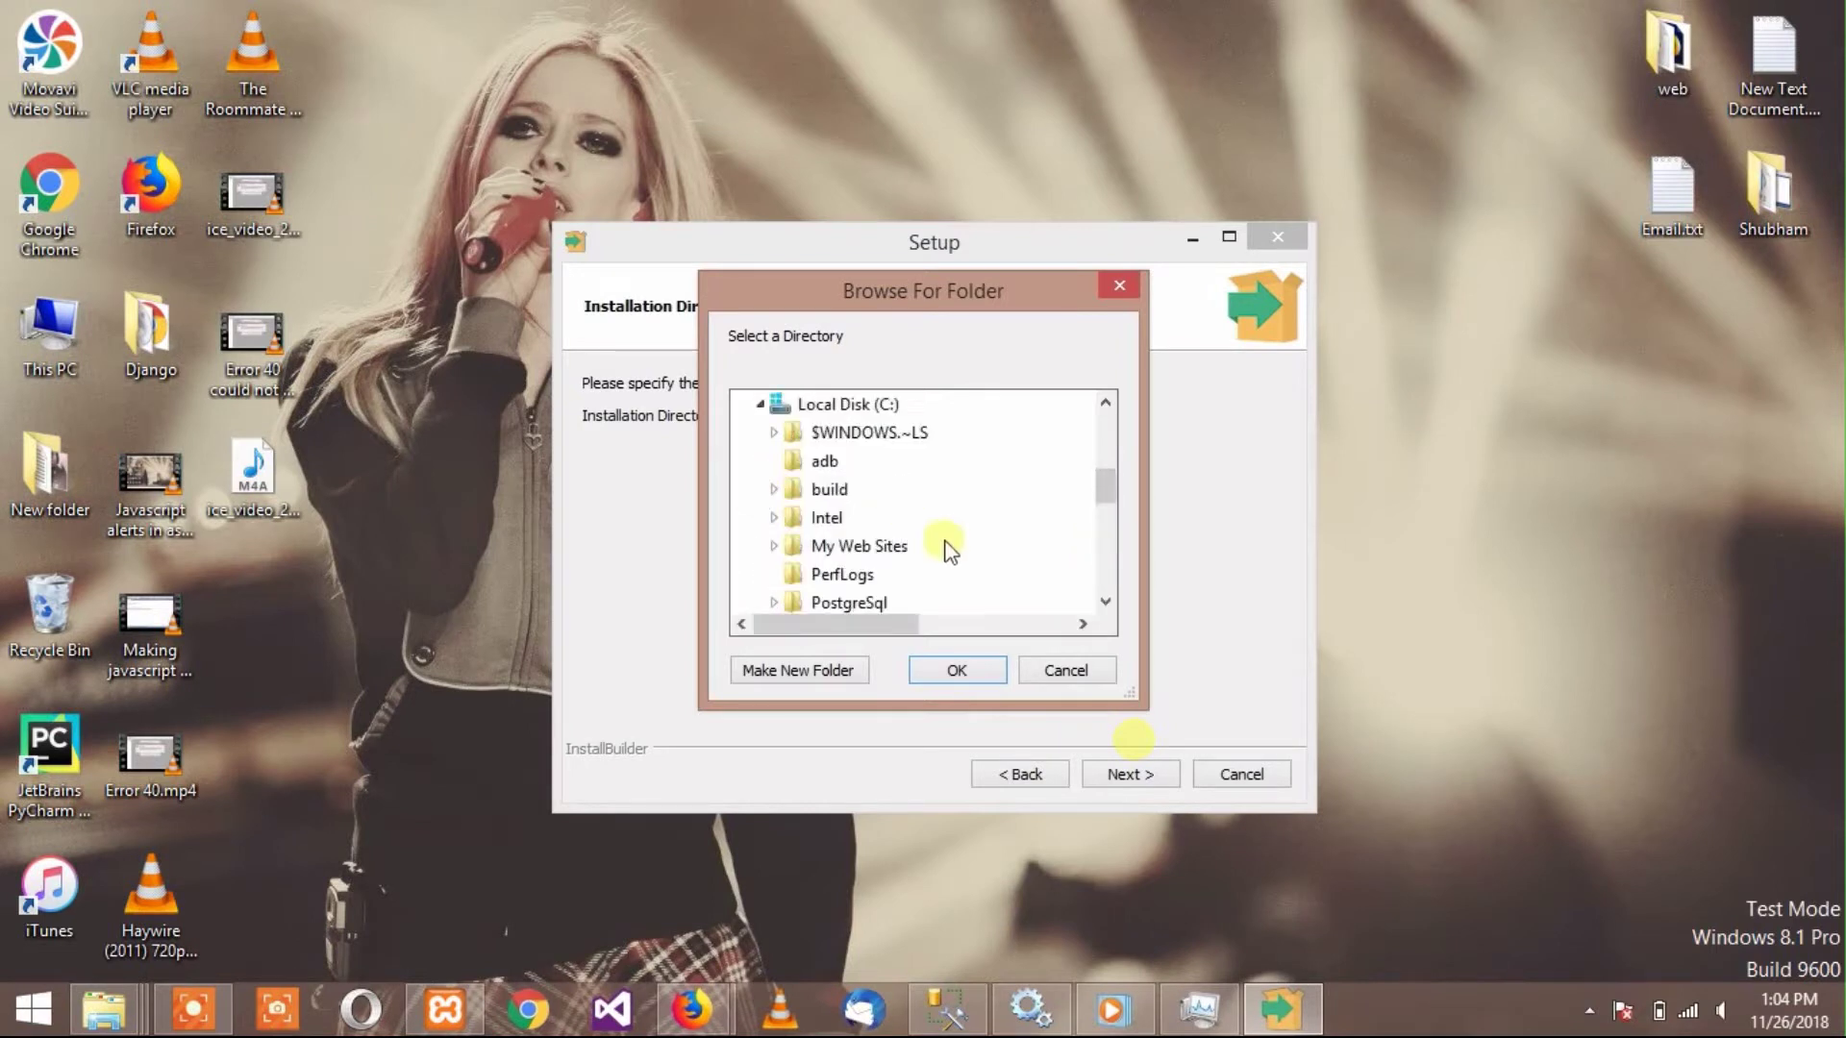
{"action": "left_click", "coordinate": [848, 602]}
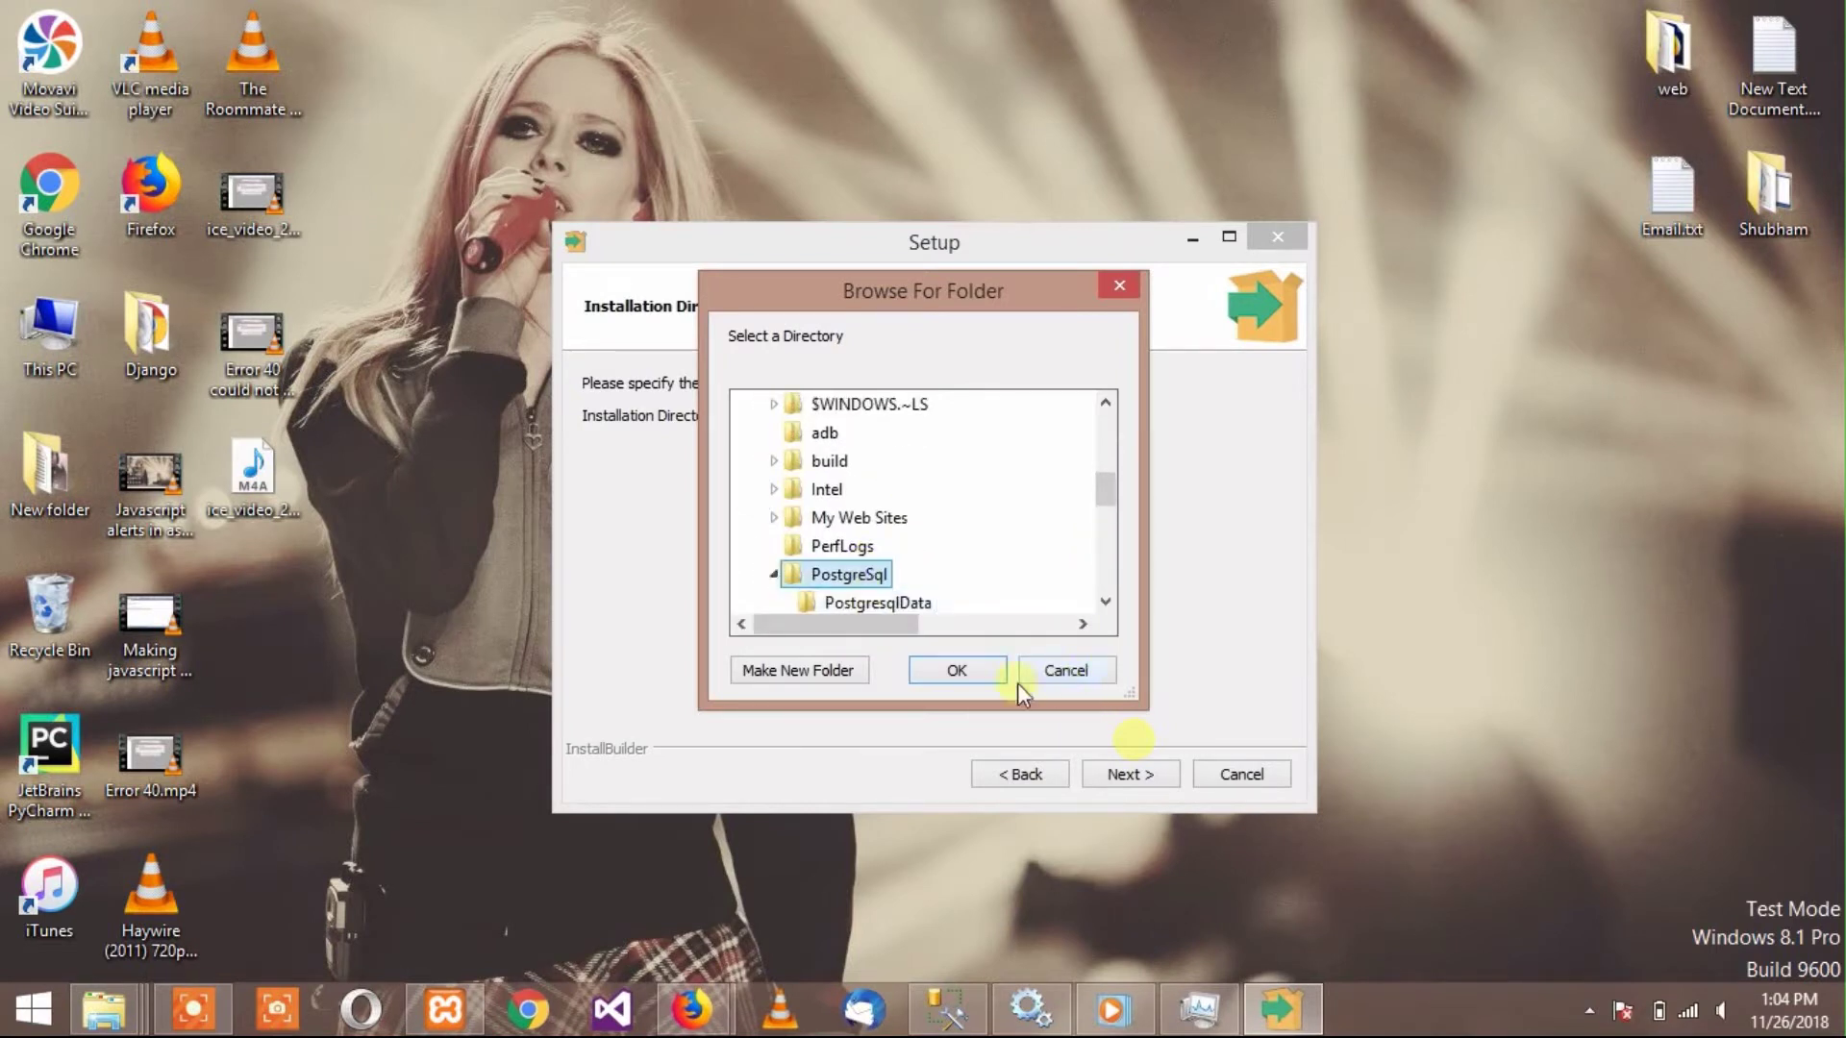
{"action": "left_click", "coordinate": [979, 670]}
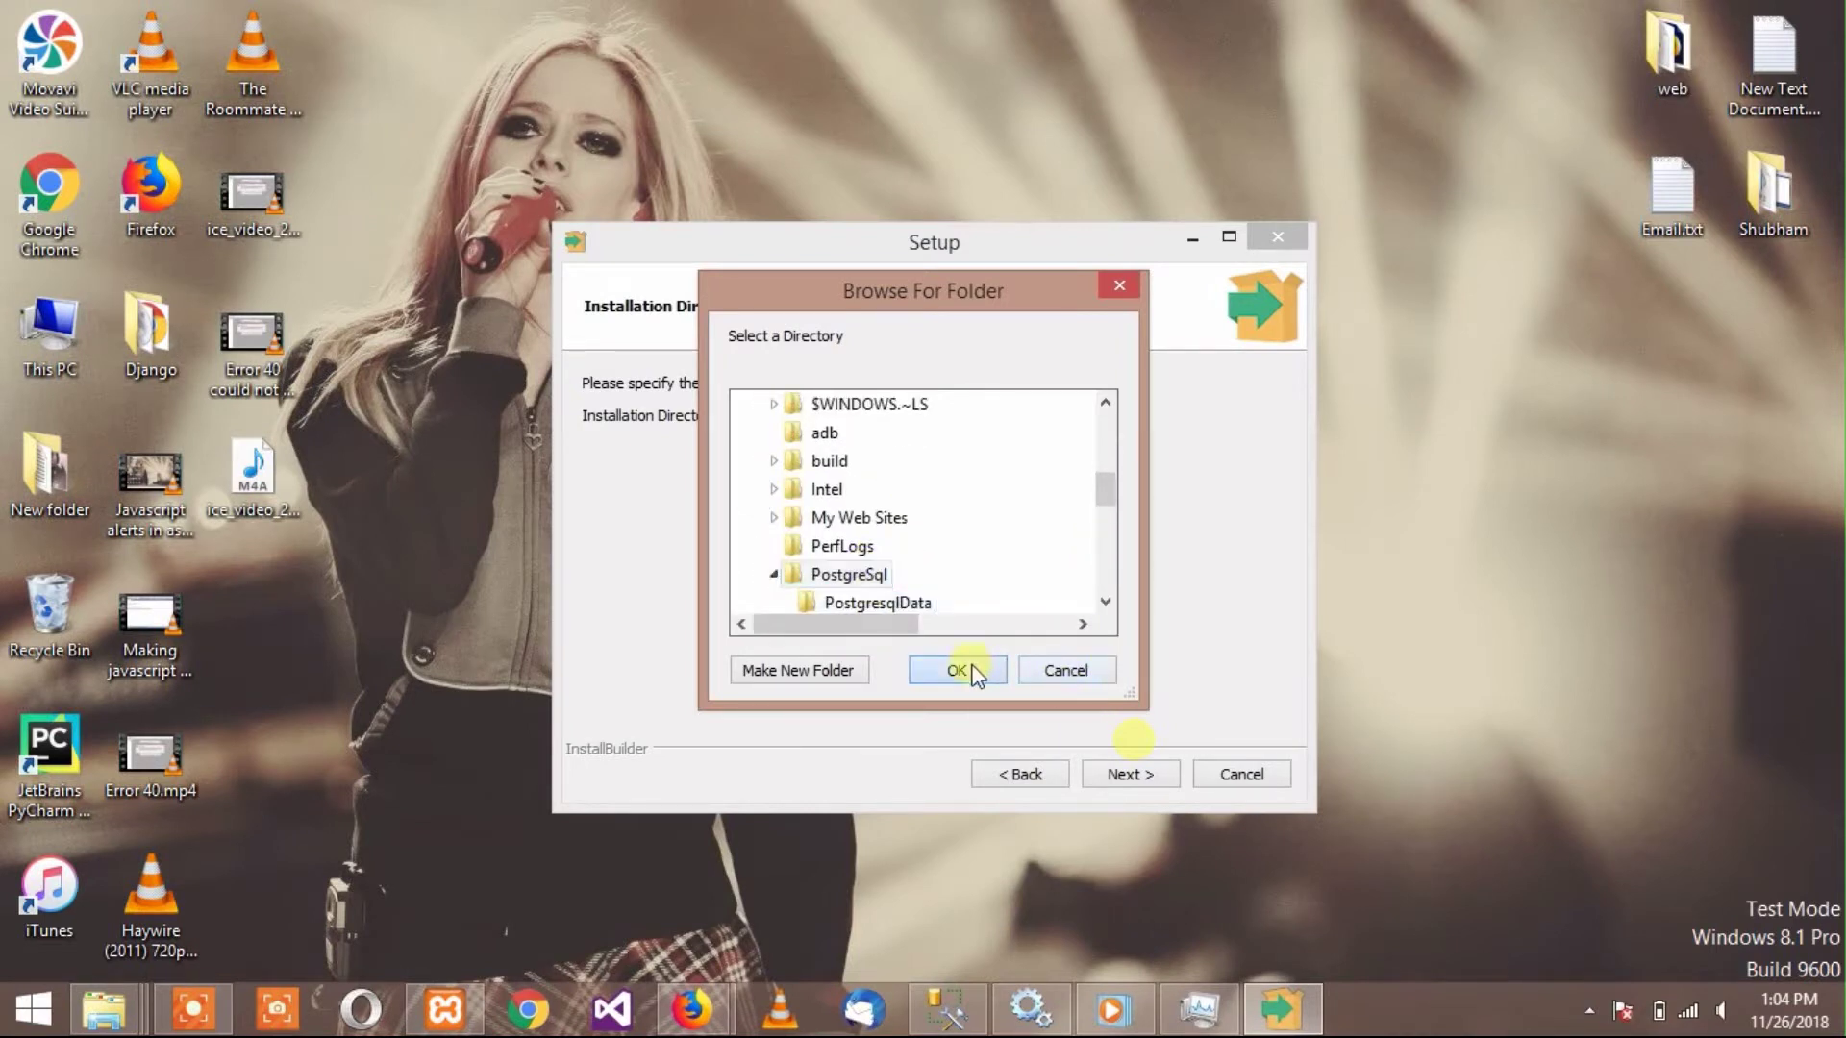
- Keep all four components and browse into C:\PostgreSql for the data directory
{"action": "left_click", "coordinate": [1113, 769]}
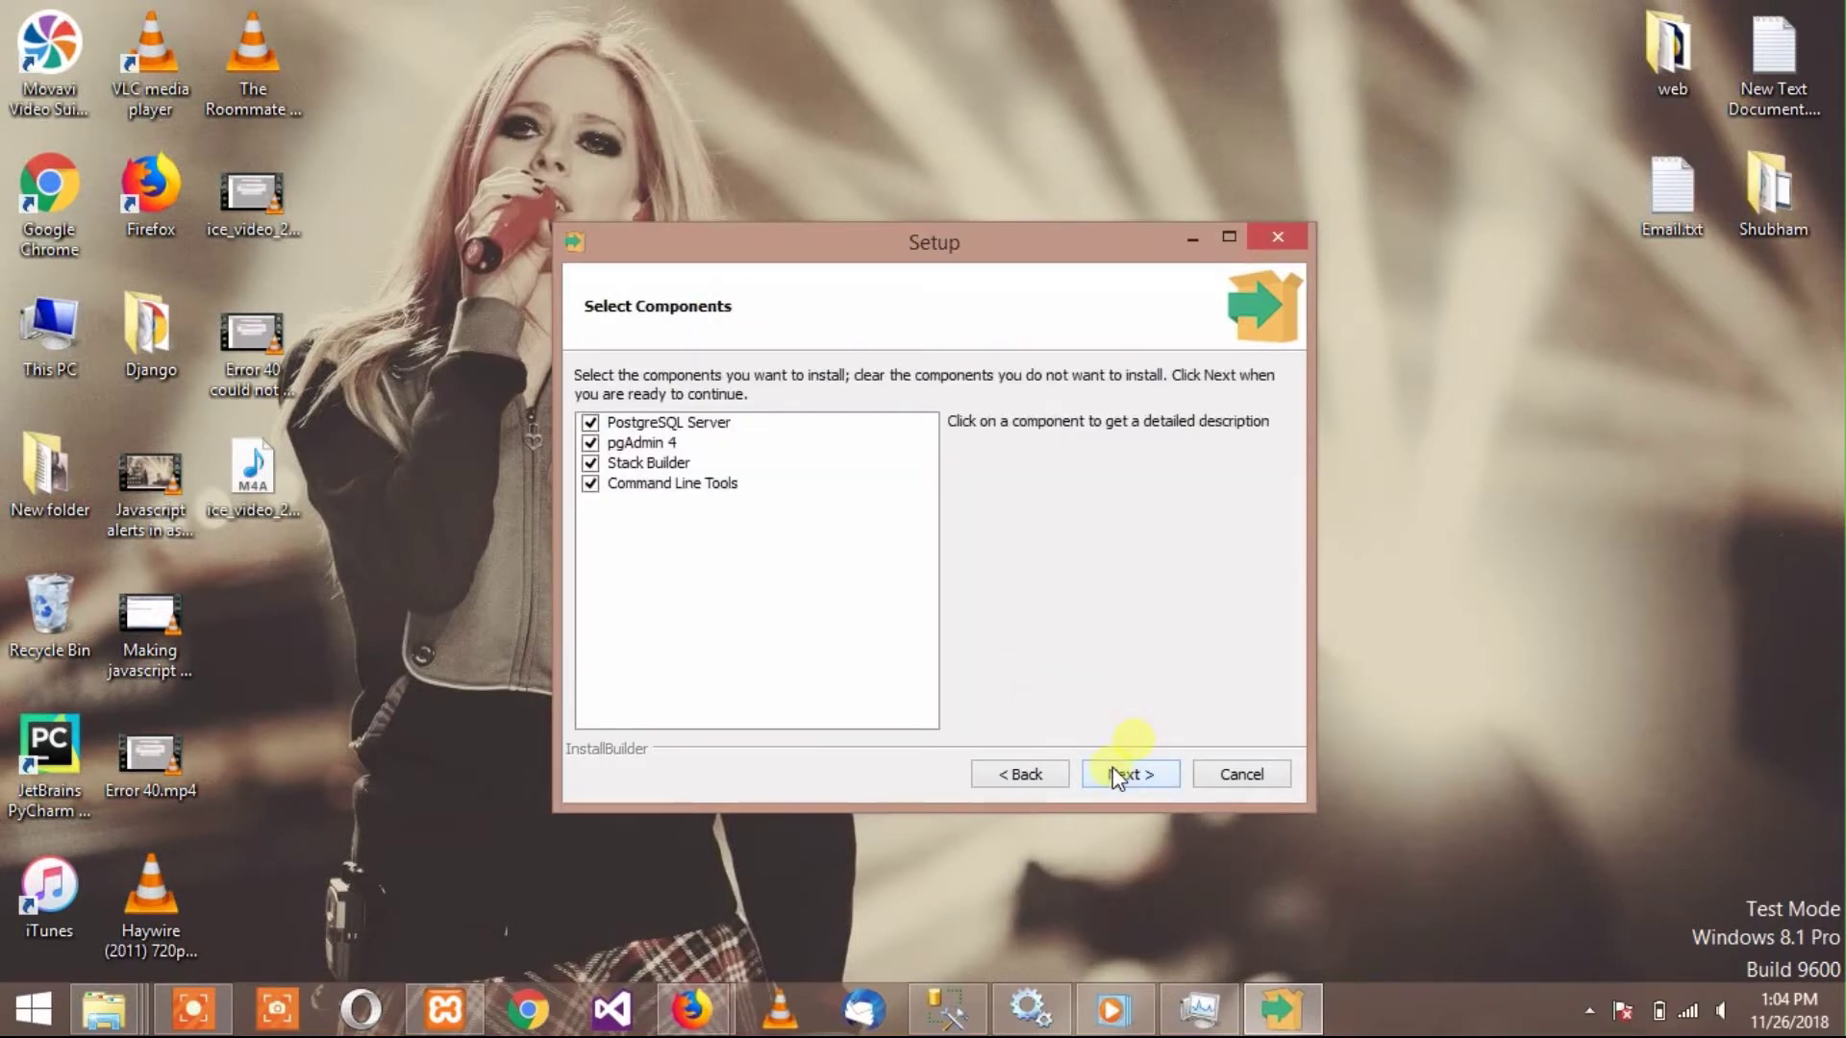
{"action": "left_click", "coordinate": [1104, 774]}
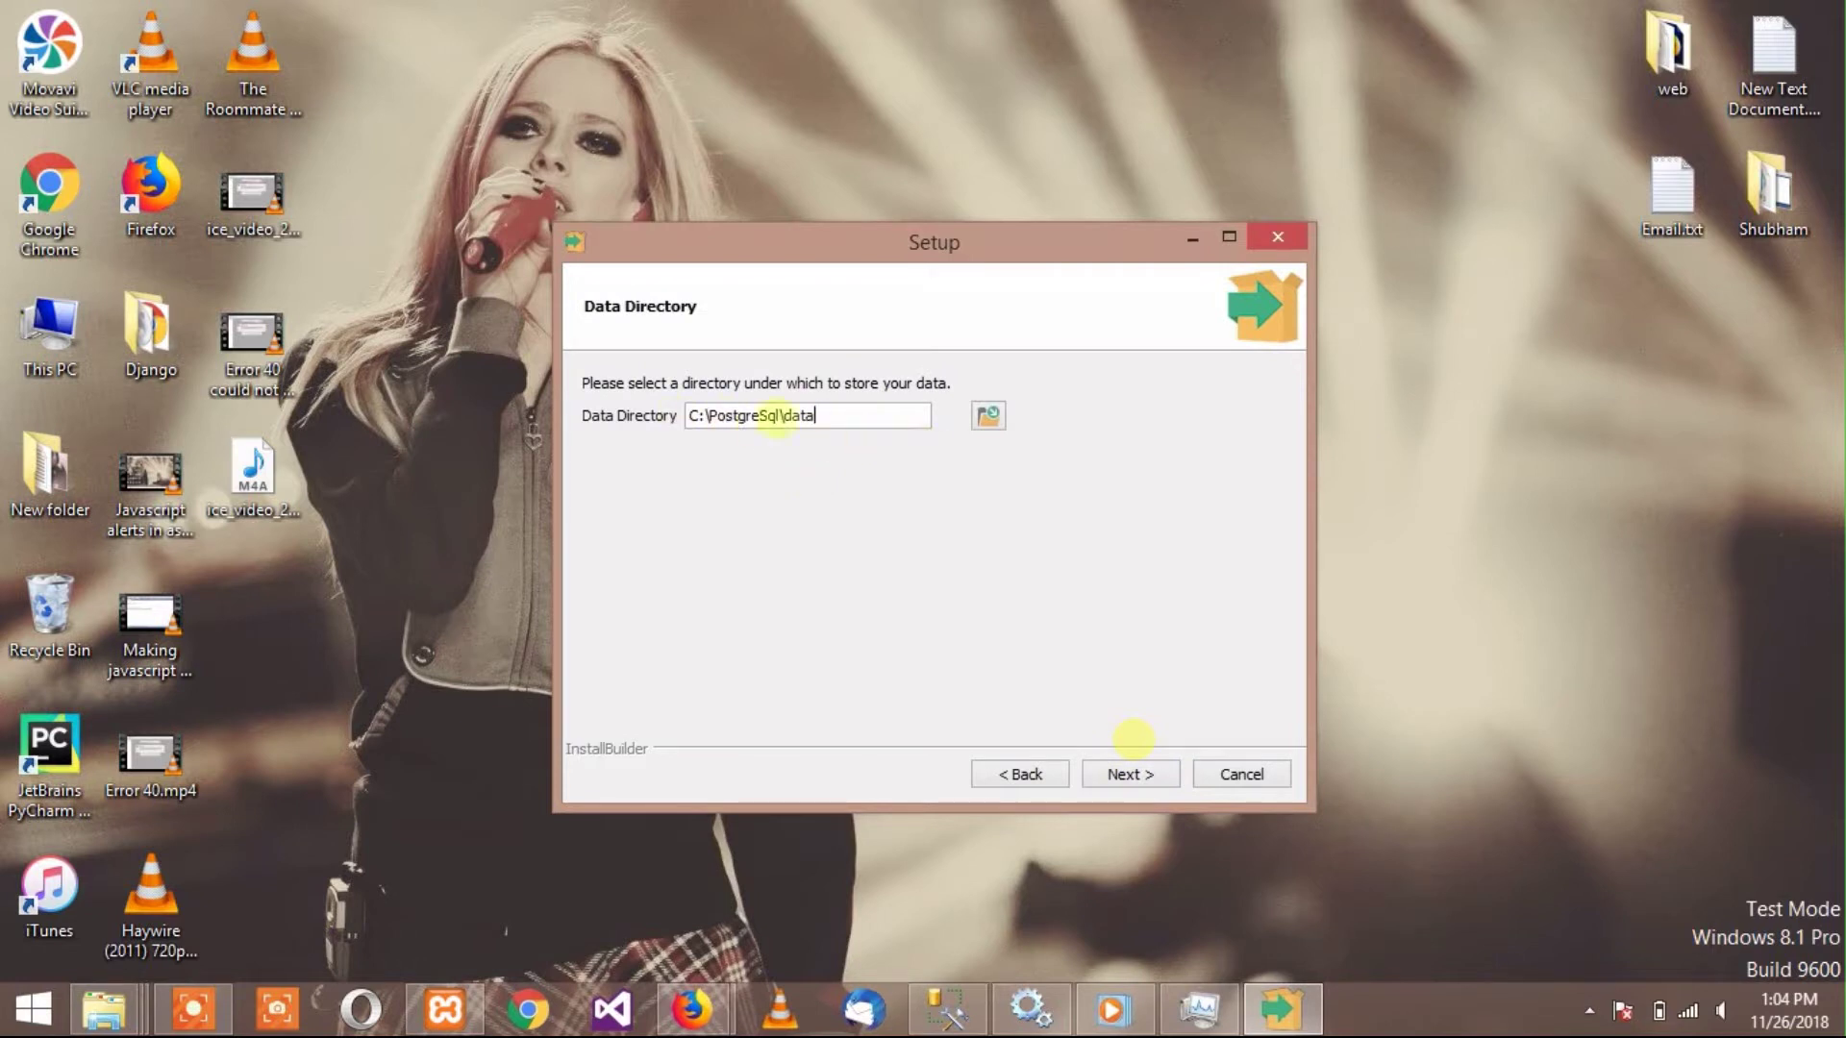
{"action": "left_click", "coordinate": [987, 415]}
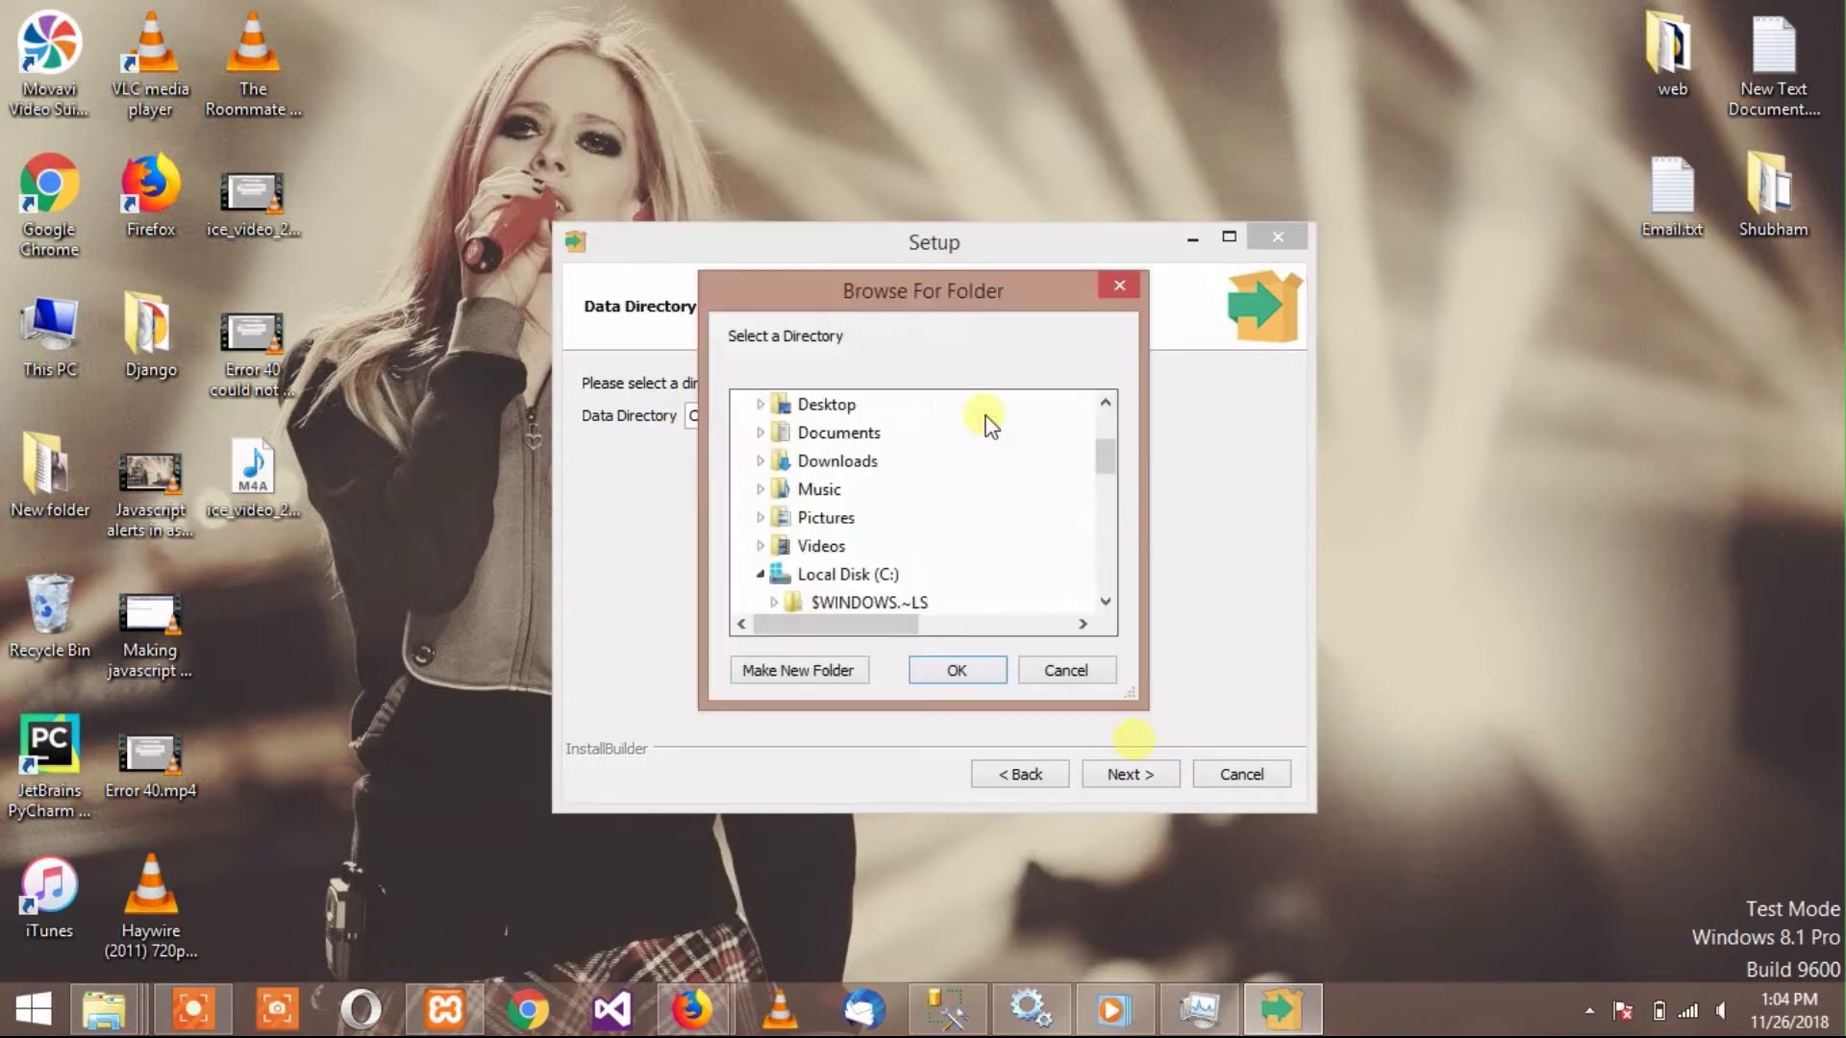
{"action": "left_click_drag", "start_coordinate": [1107, 457], "coordinate": [1102, 507]}
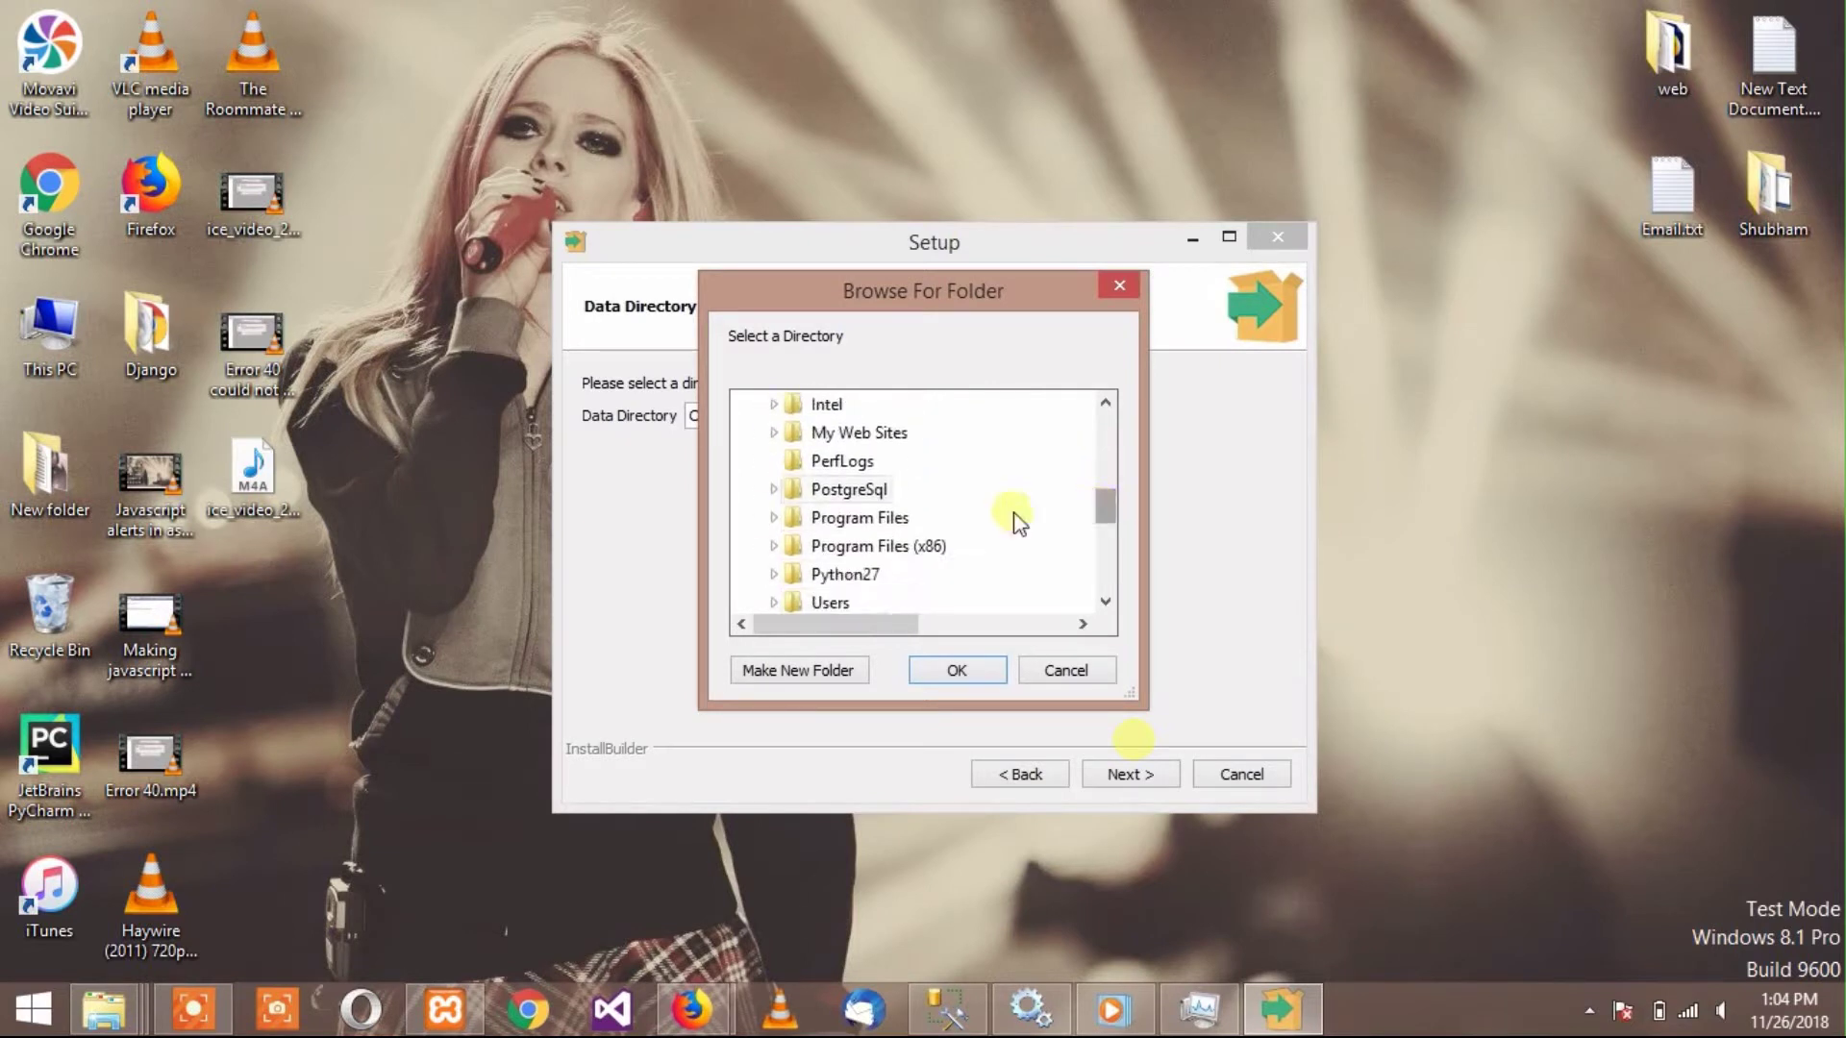
{"action": "left_click", "coordinate": [772, 489]}
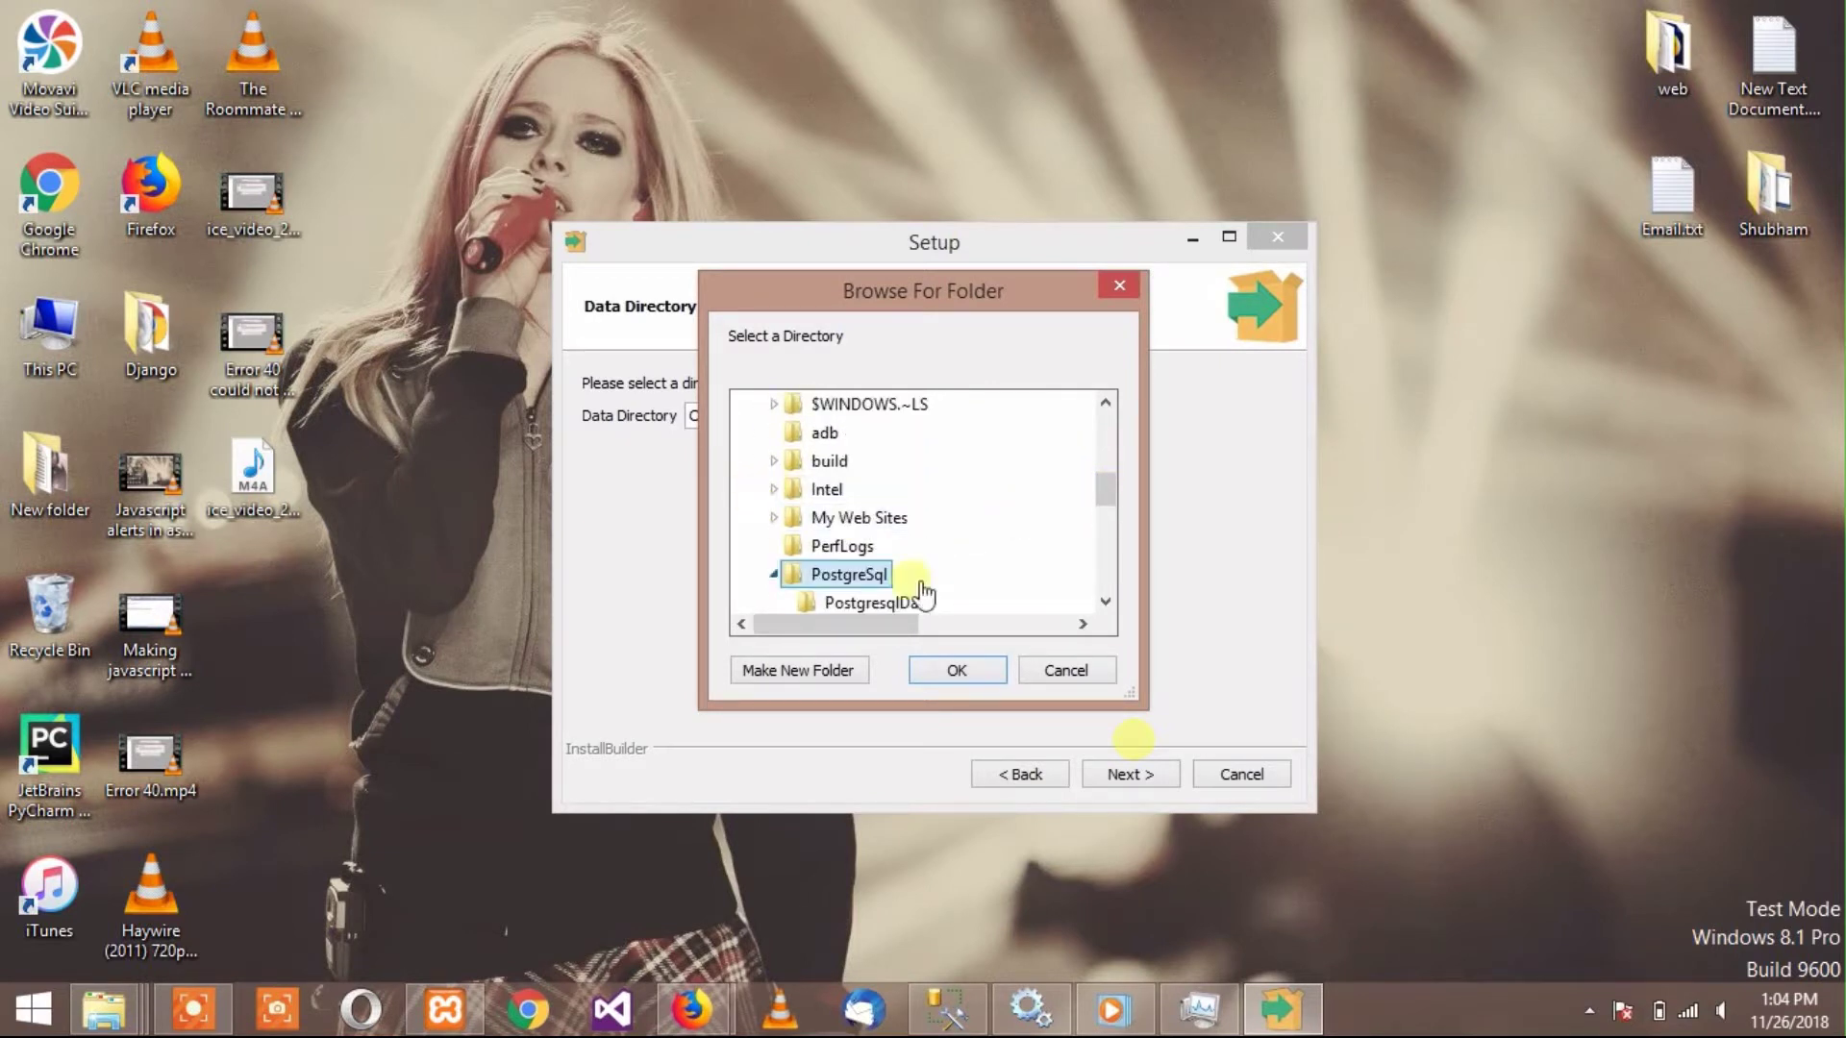
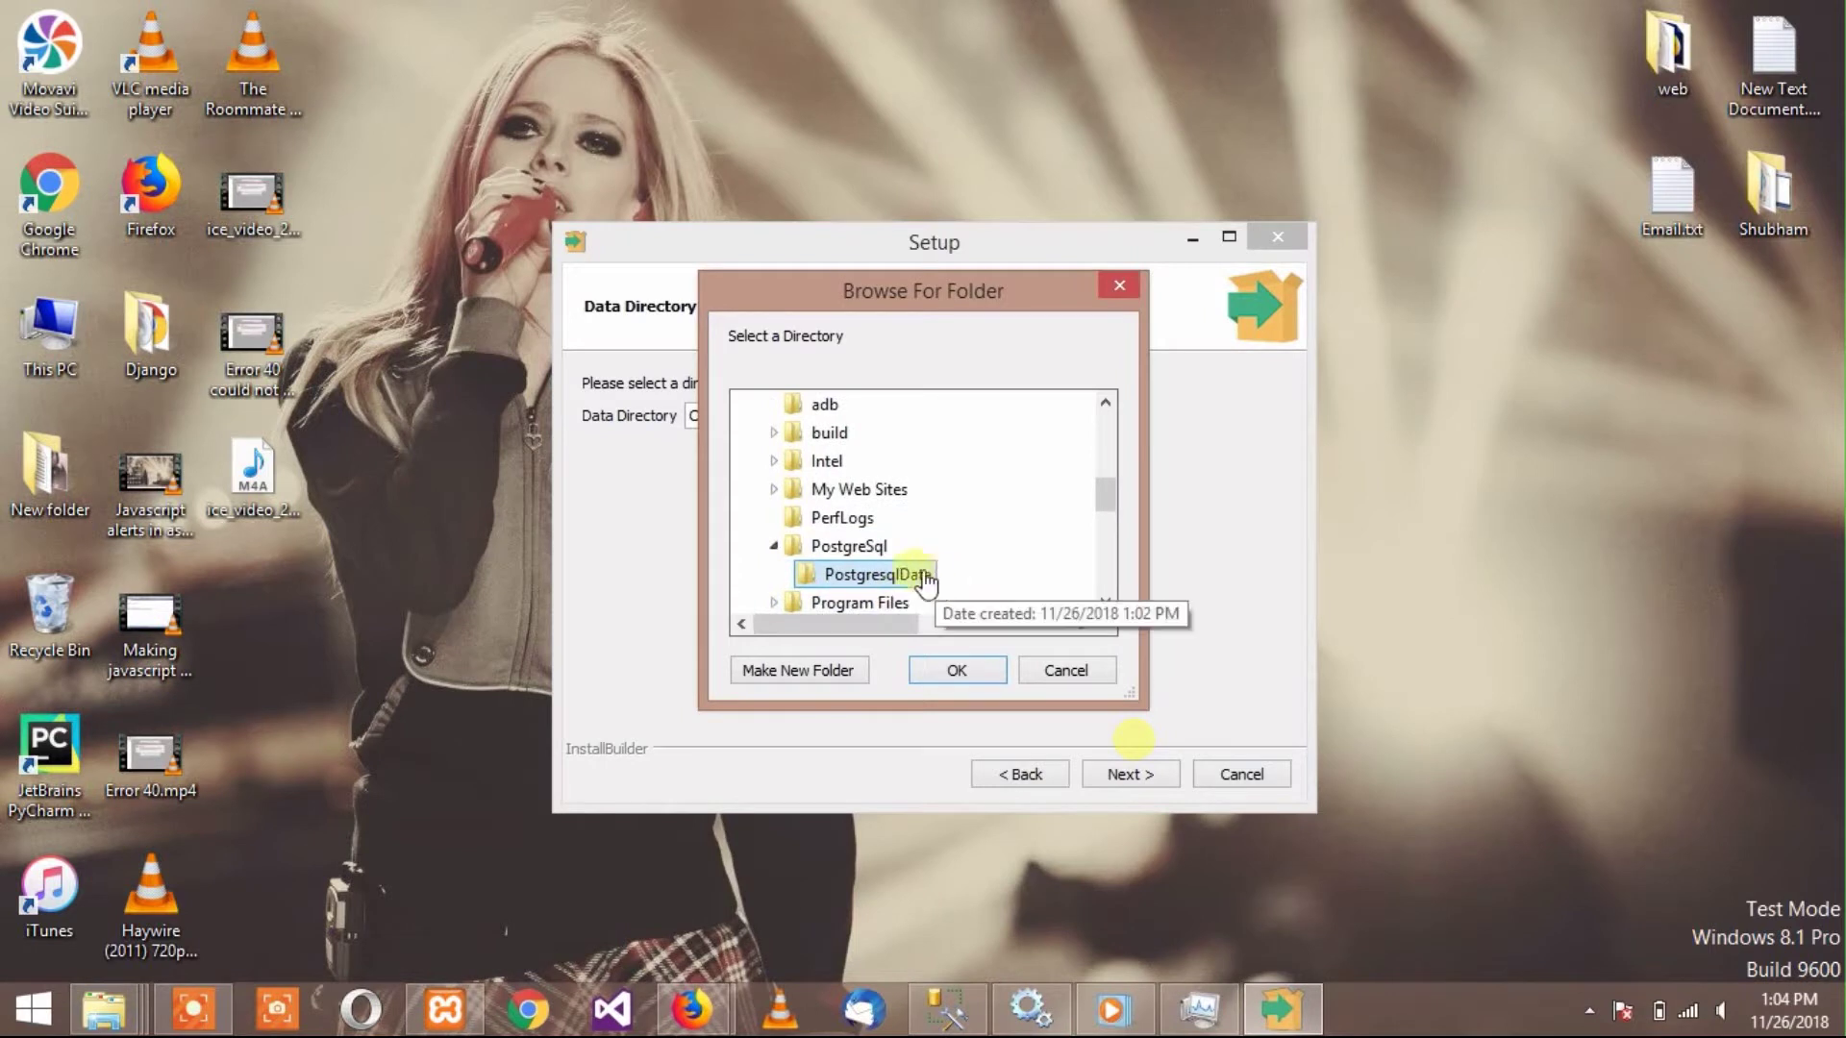
- Confirm C:\PostgreSql\PostgresqlData as the data directory and enter the superuser password in both fields
{"action": "left_click", "coordinate": [957, 670]}
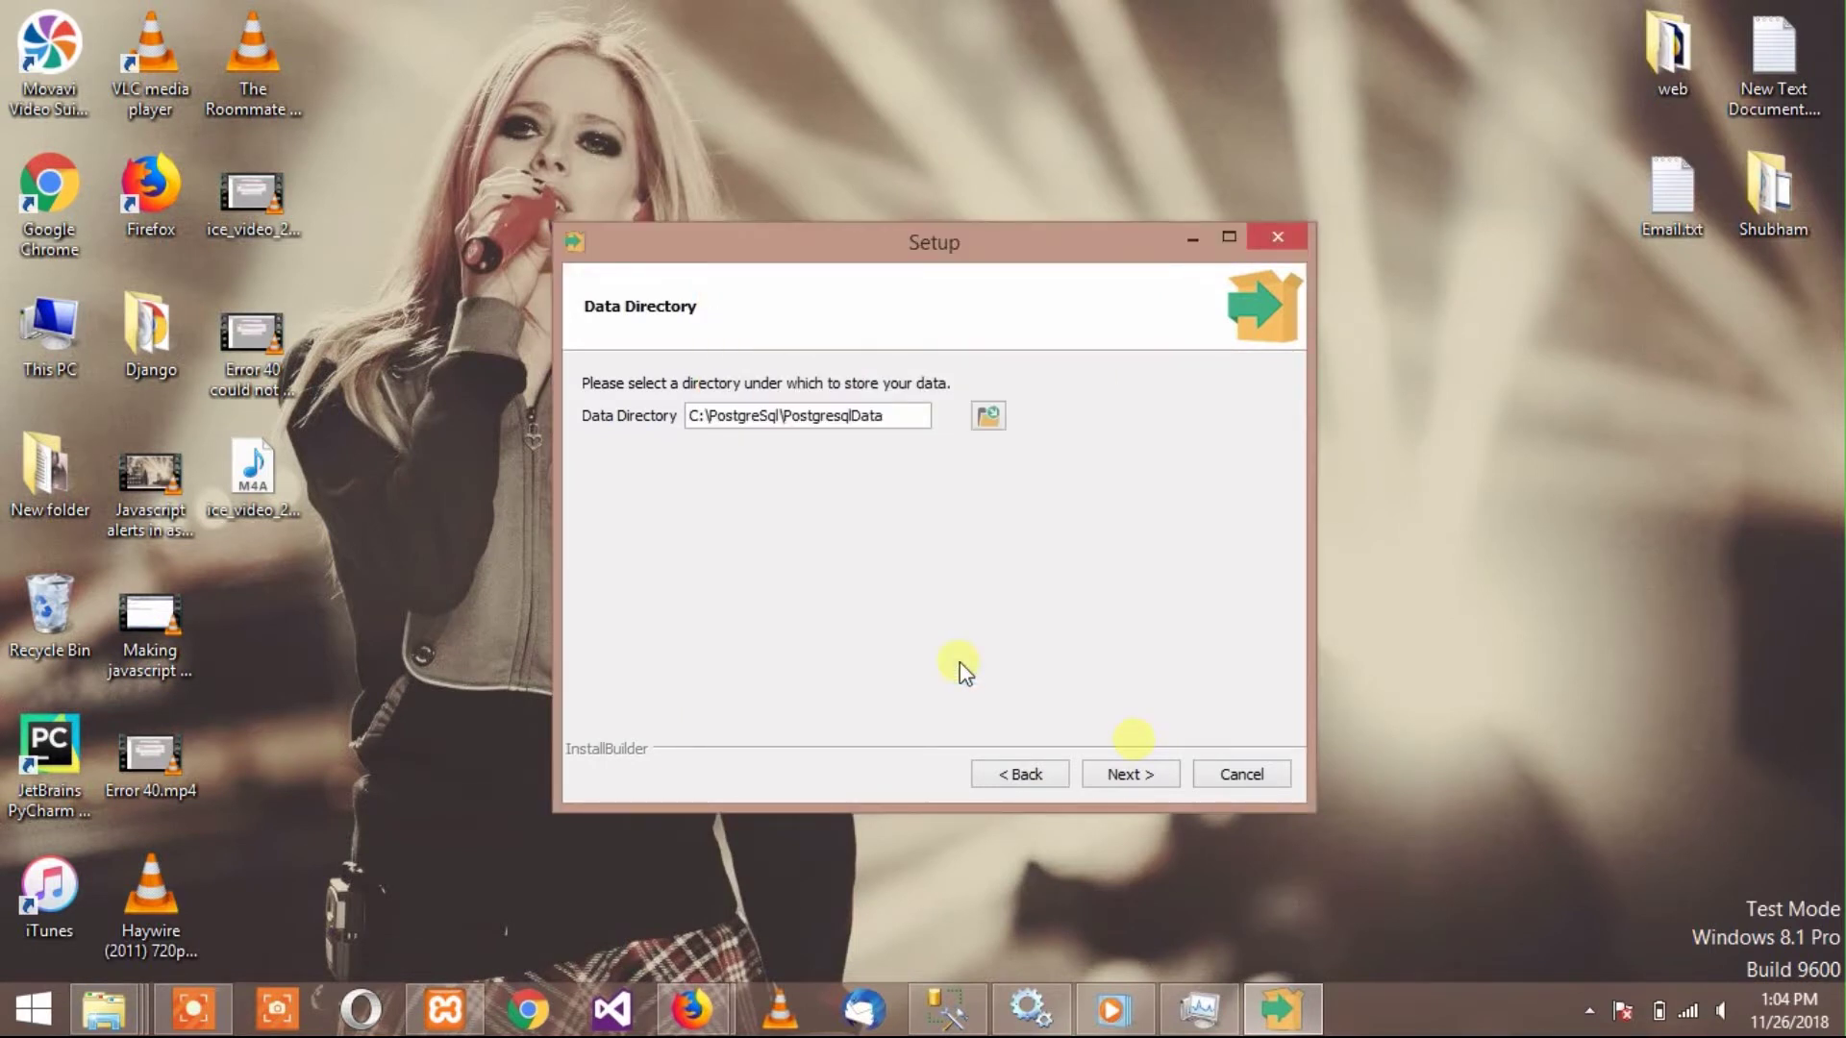
{"action": "left_click", "coordinate": [1121, 767]}
{"action": "left_click", "coordinate": [751, 413]}
{"action": "left_click", "coordinate": [765, 447]}
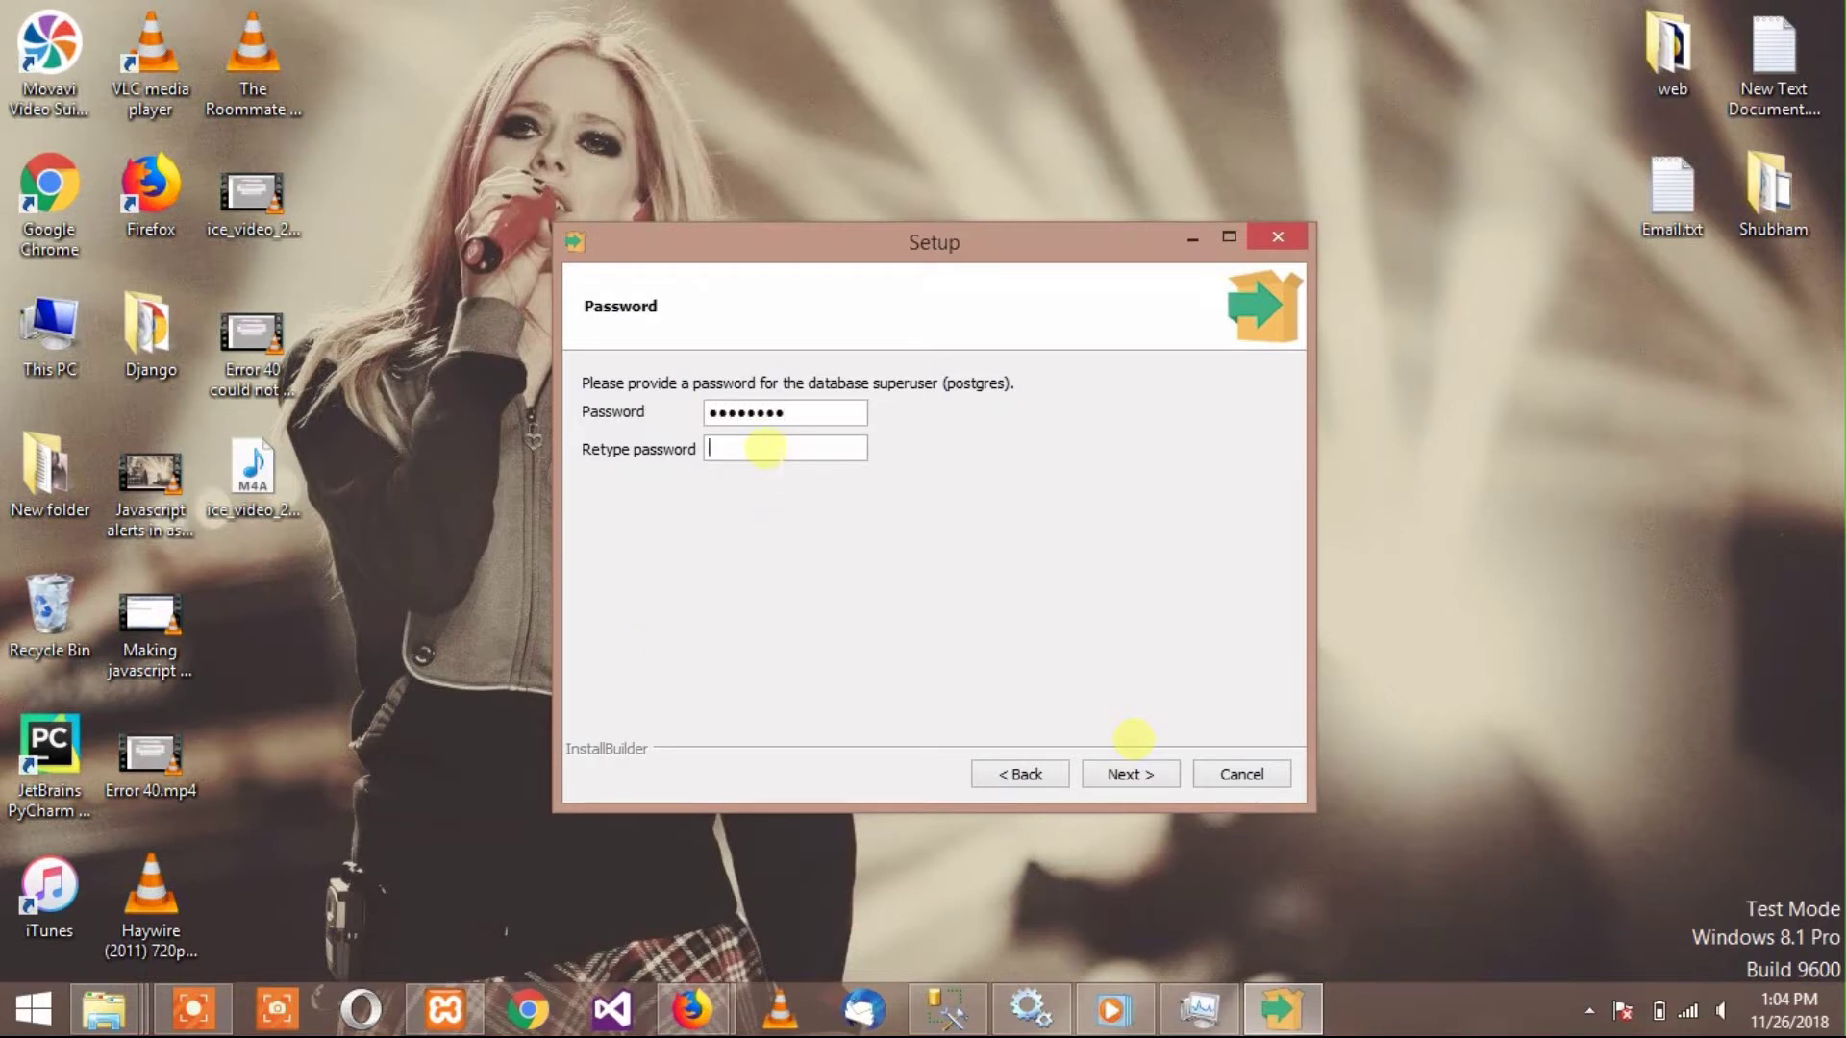
- Keep port 5432, set the database locale to Hindi, India, and continue past the summary
{"action": "left_click", "coordinate": [1131, 777]}
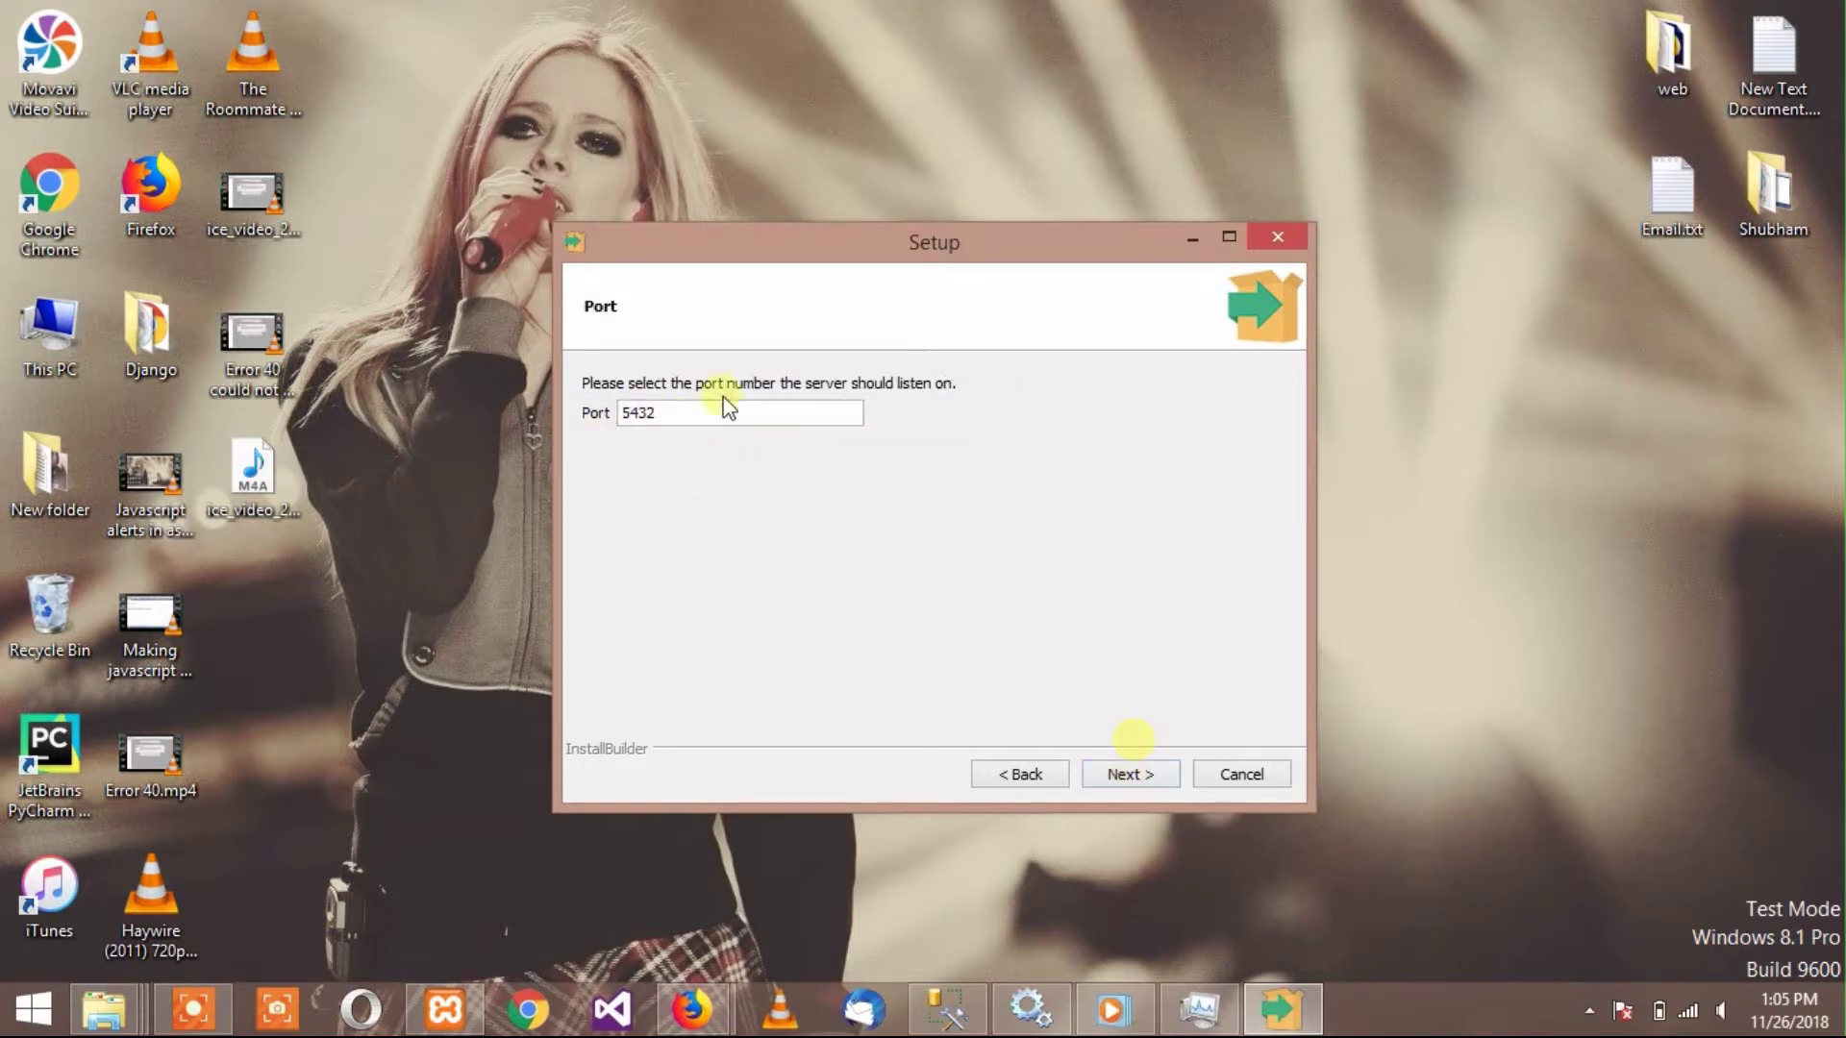
{"action": "left_click", "coordinate": [1136, 765]}
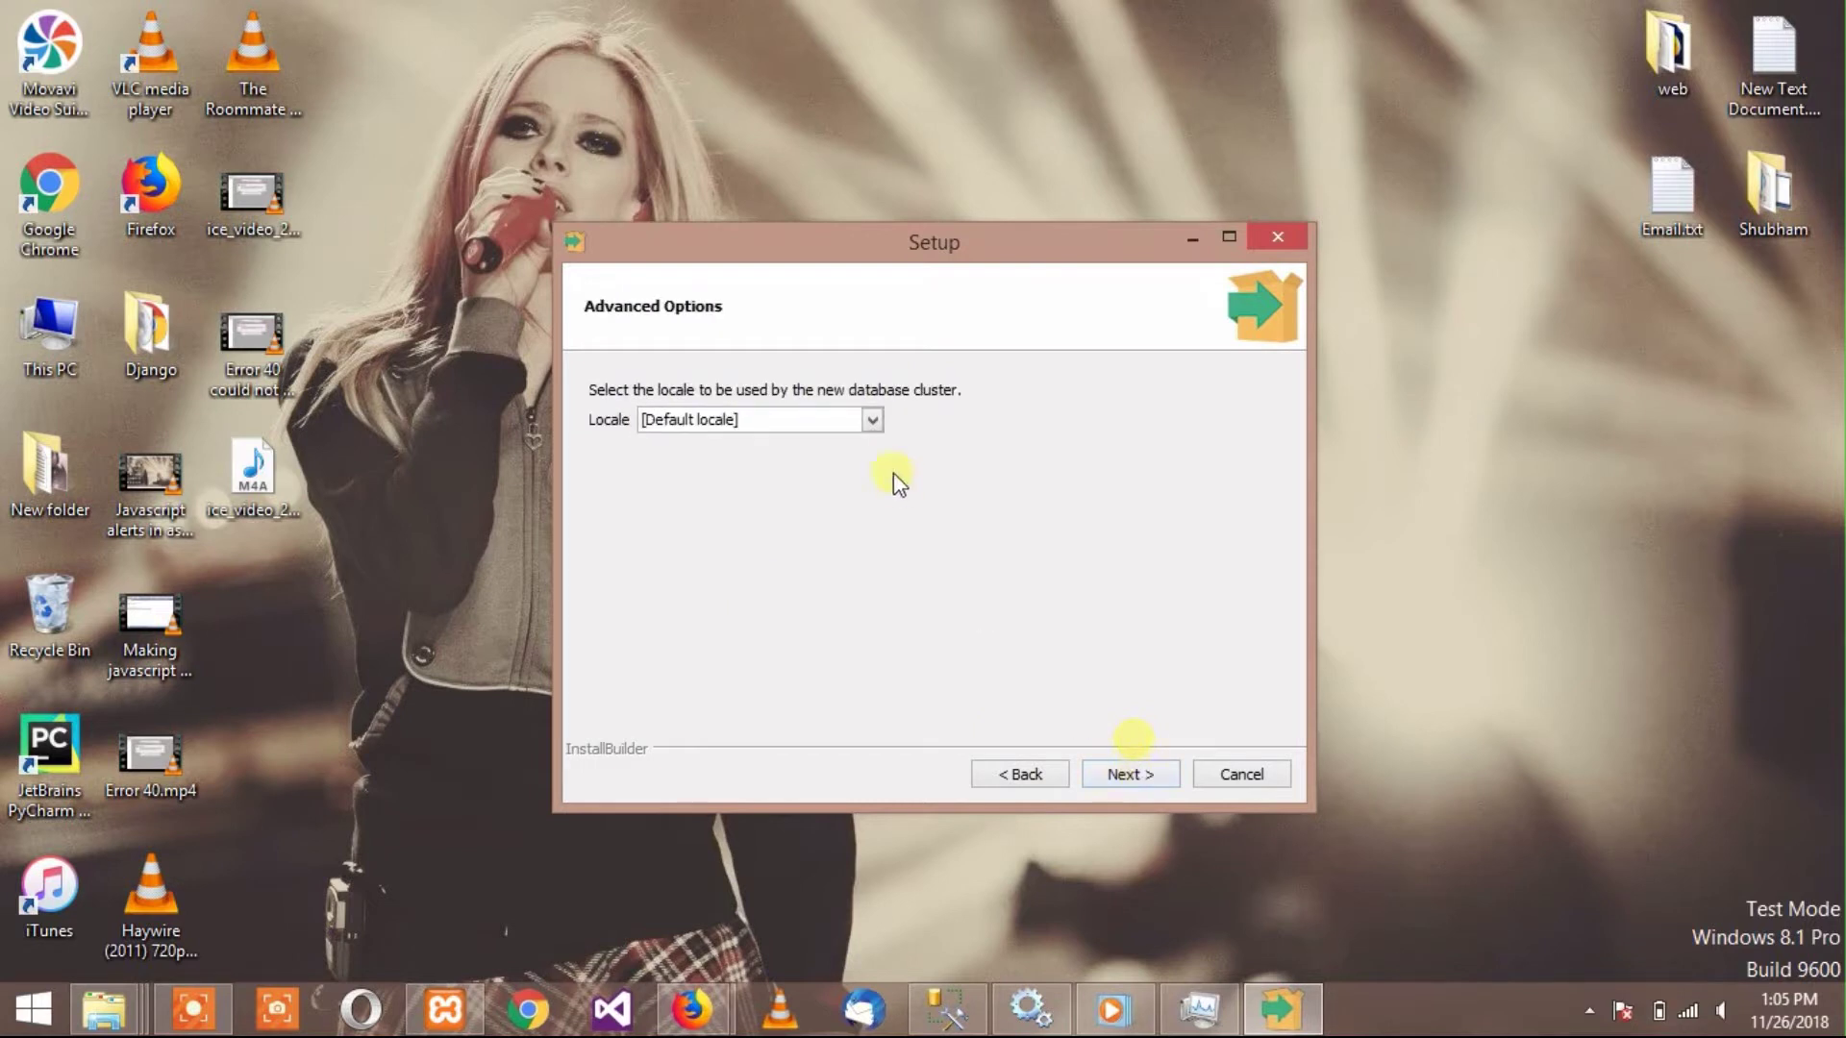
{"action": "left_click", "coordinate": [872, 421]}
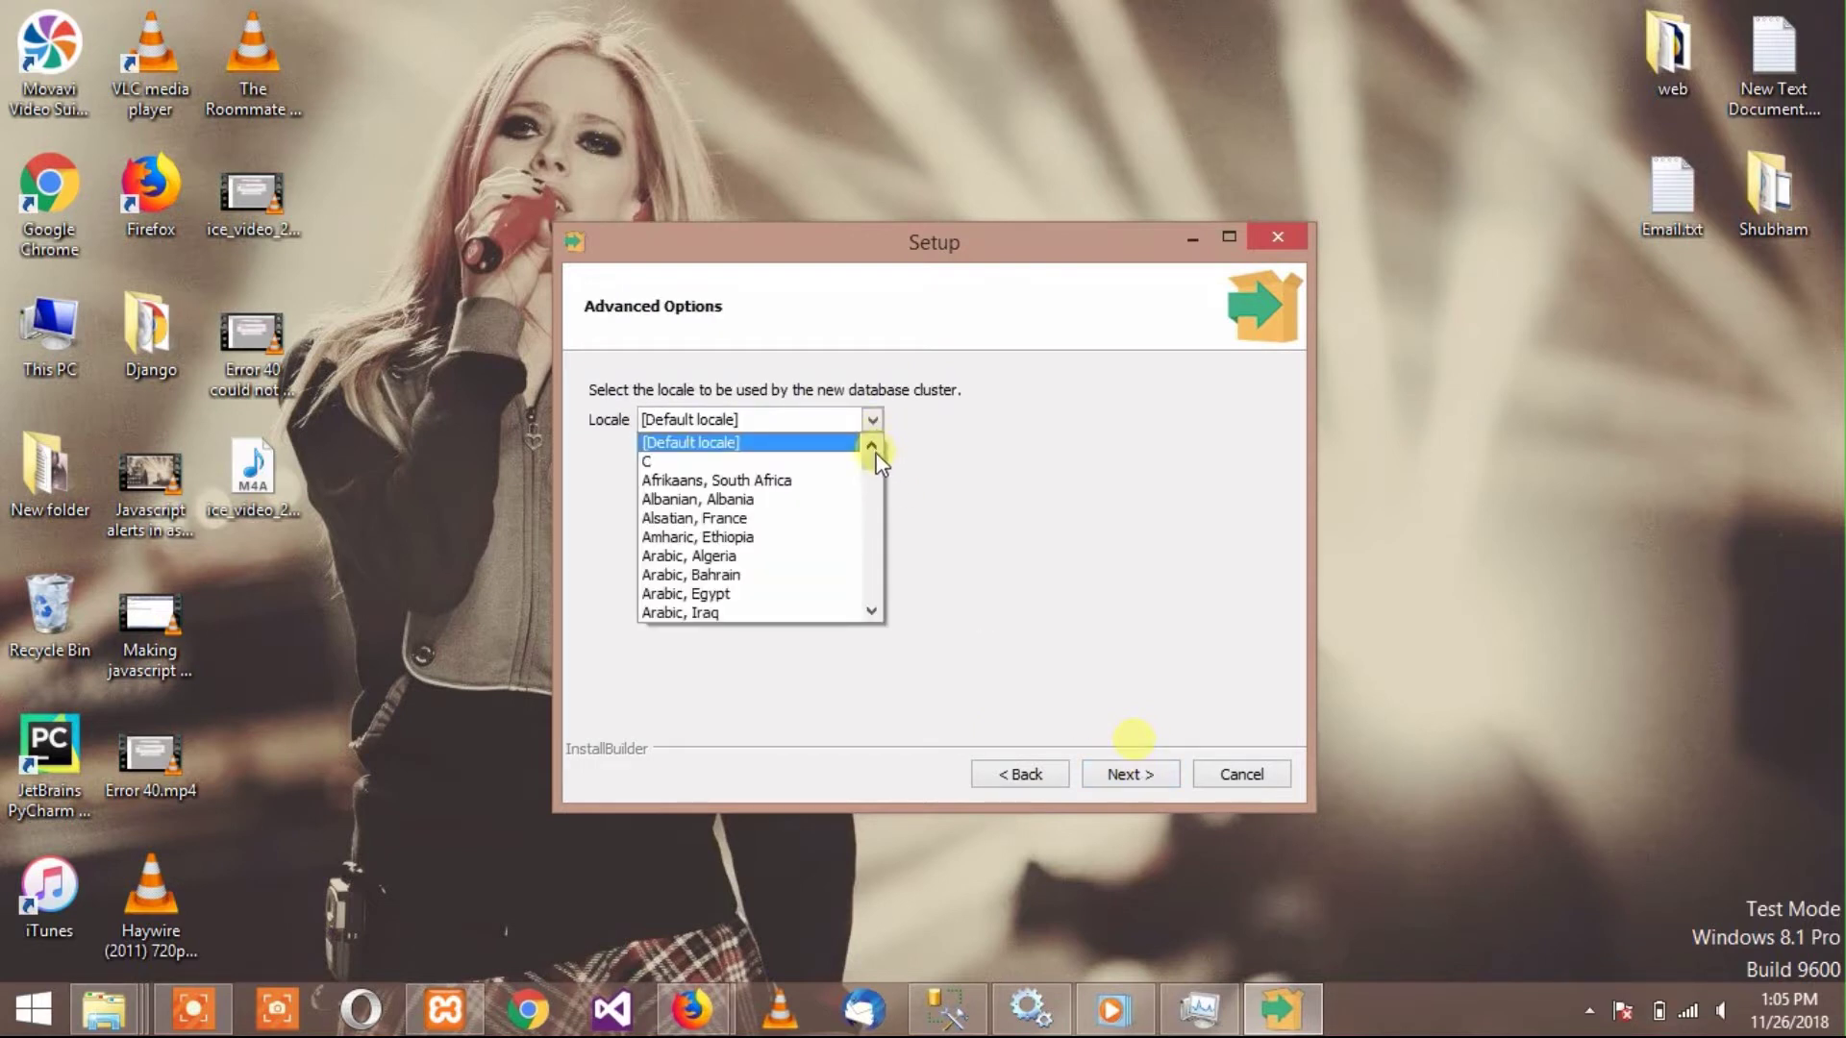
{"action": "left_click_drag", "start_coordinate": [873, 471], "coordinate": [869, 521]}
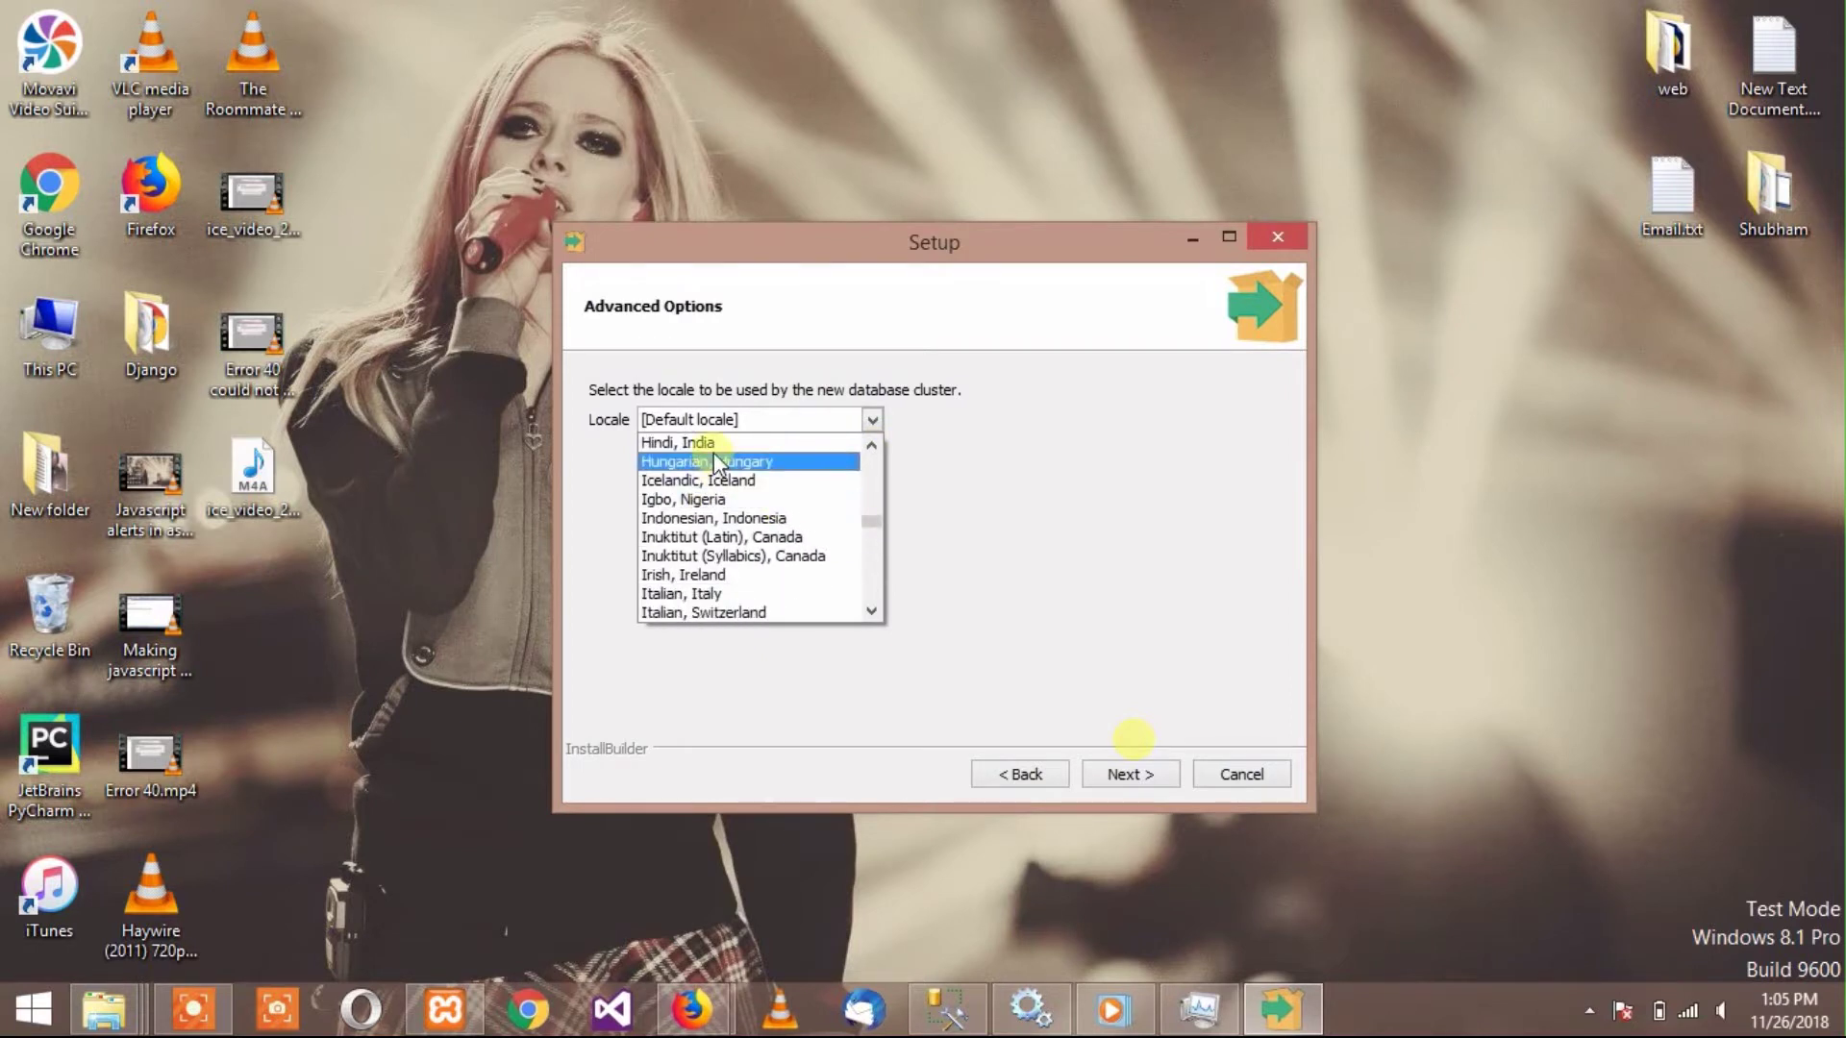
{"action": "left_click", "coordinate": [680, 442]}
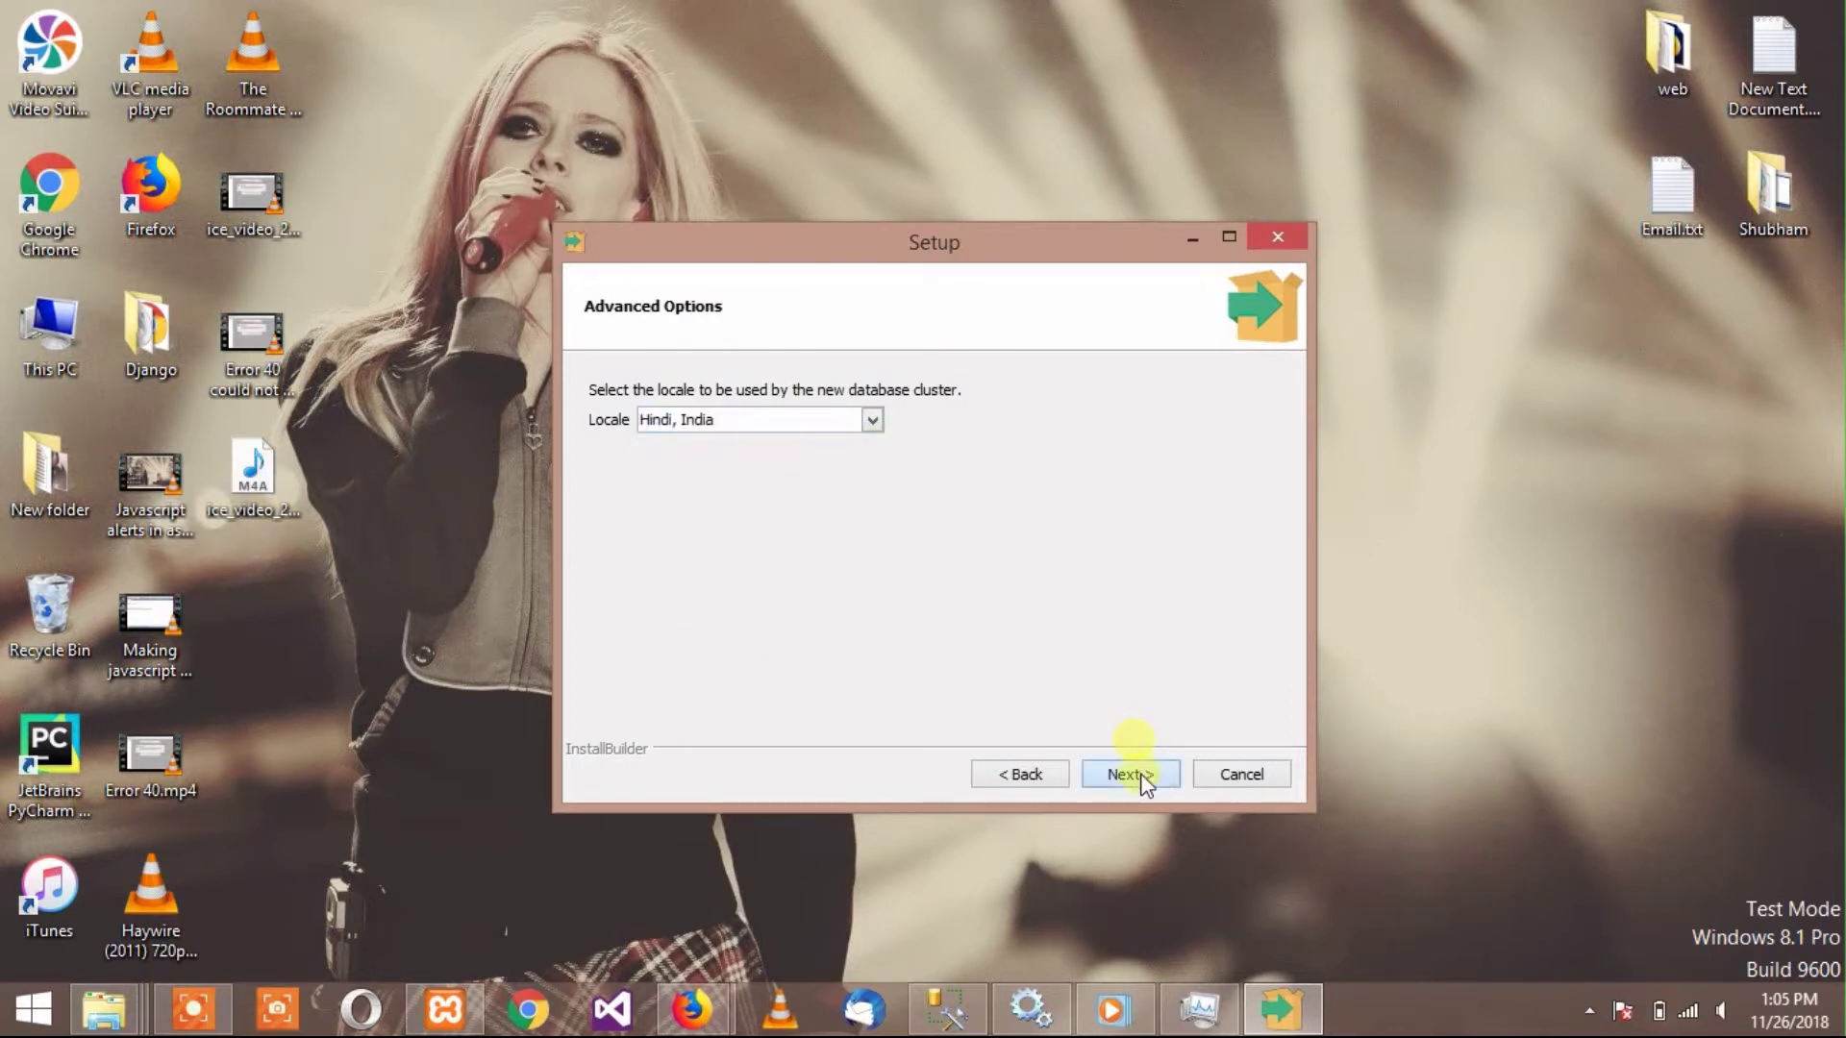
{"action": "left_click", "coordinate": [1144, 784]}
{"action": "left_click", "coordinate": [1144, 783]}
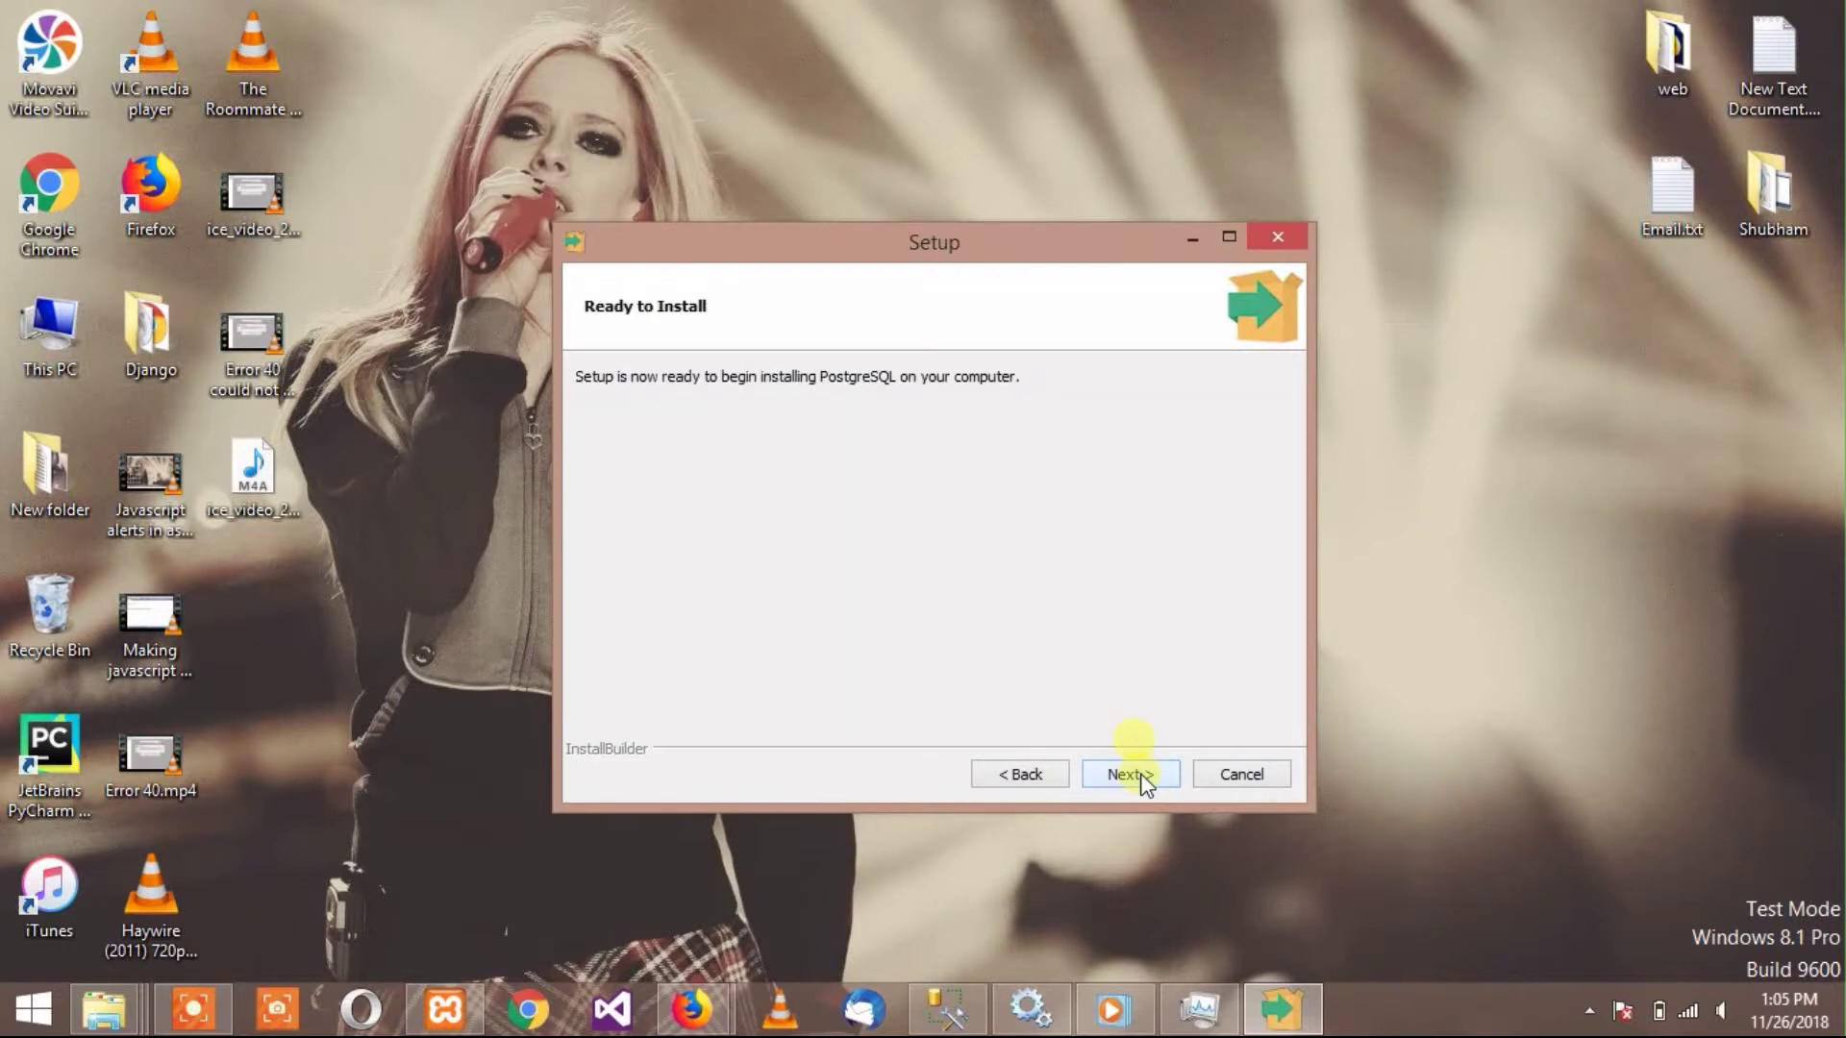
- Start the PostgreSQL installation from the Ready to Install page
{"action": "left_click", "coordinate": [1144, 783]}
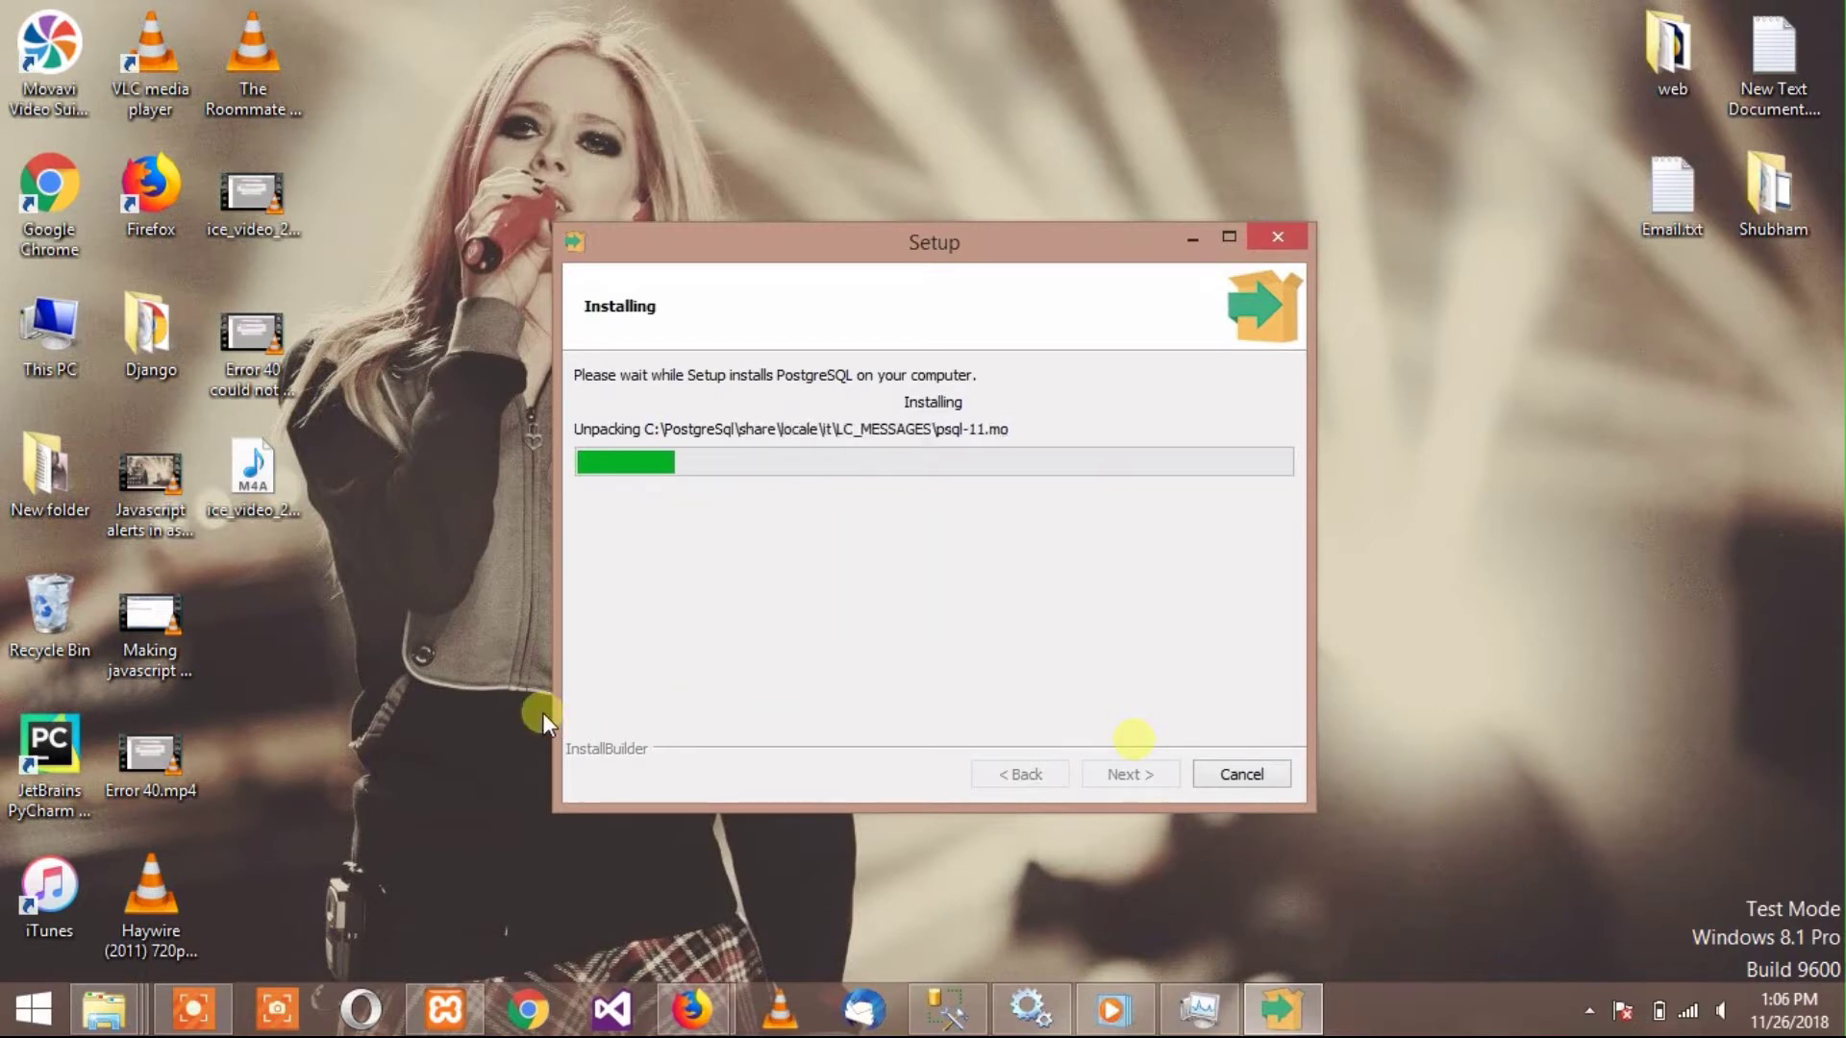
{"action": "mouse_move", "coordinate": [210, 990]}
{"action": "left_click", "coordinate": [185, 904]}
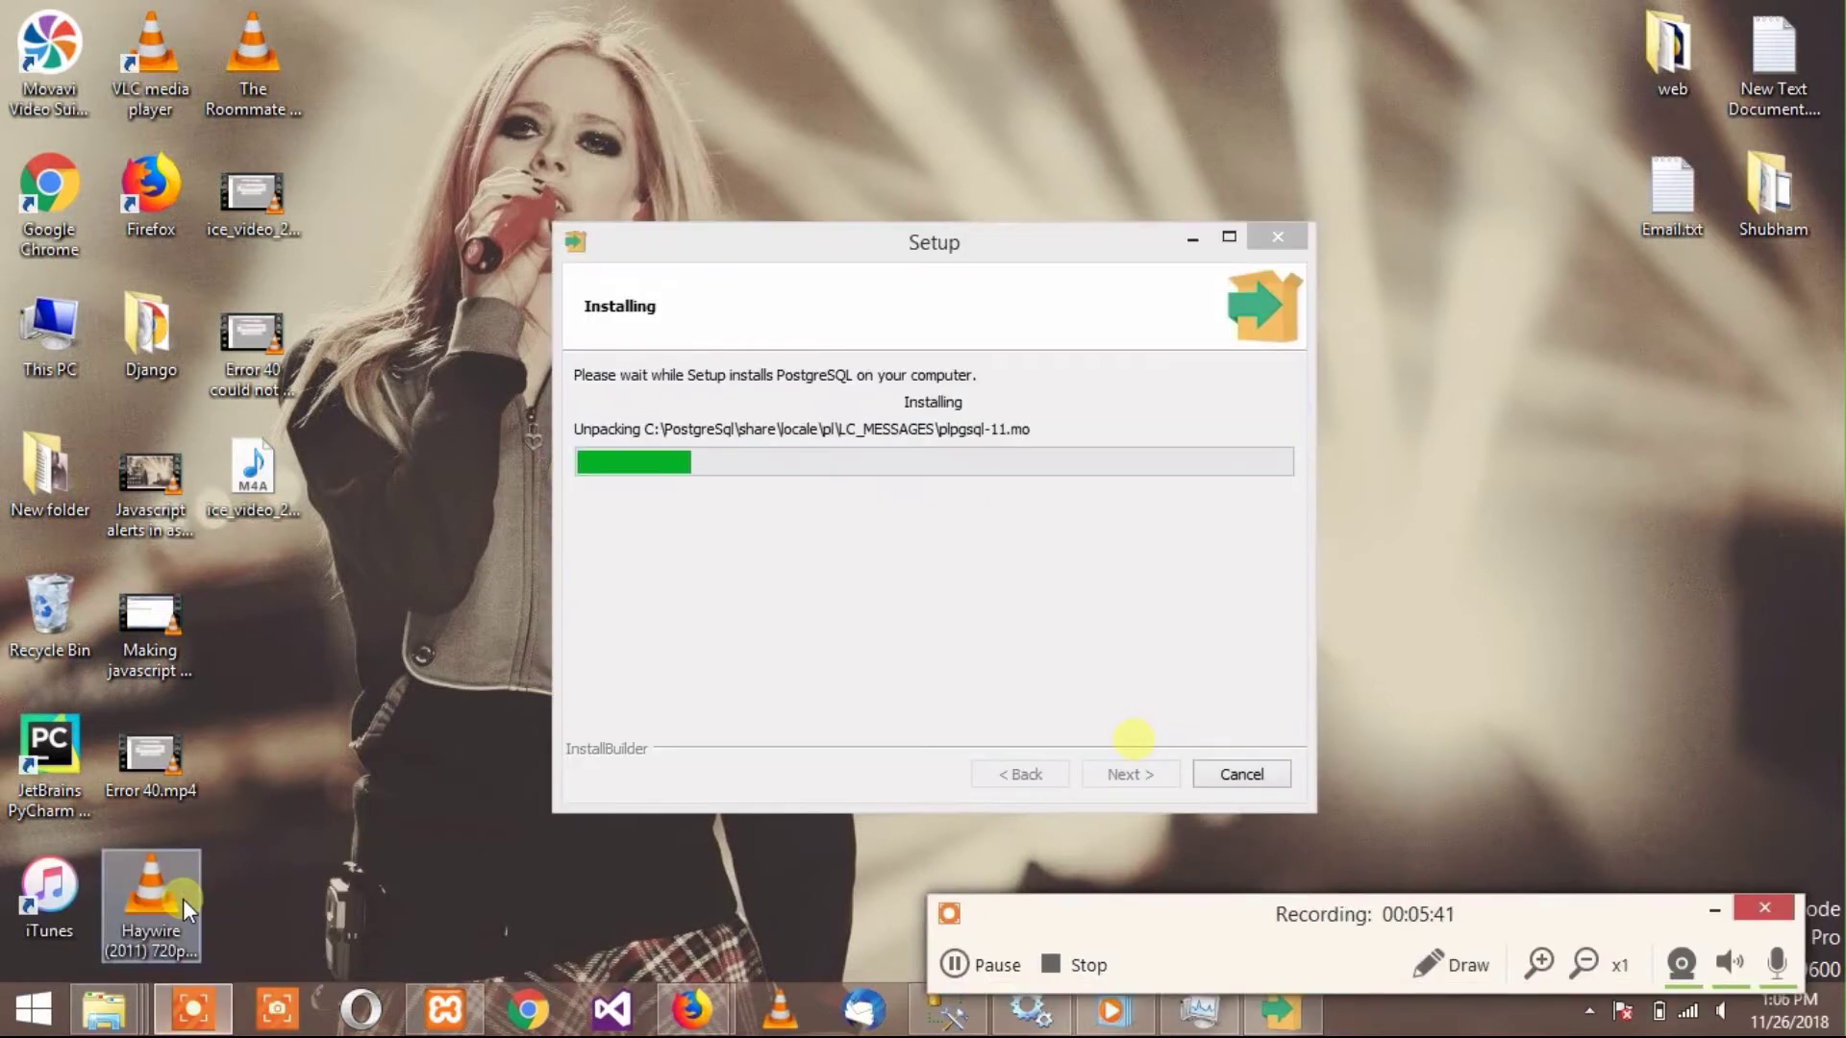
{"action": "left_click", "coordinate": [986, 966]}
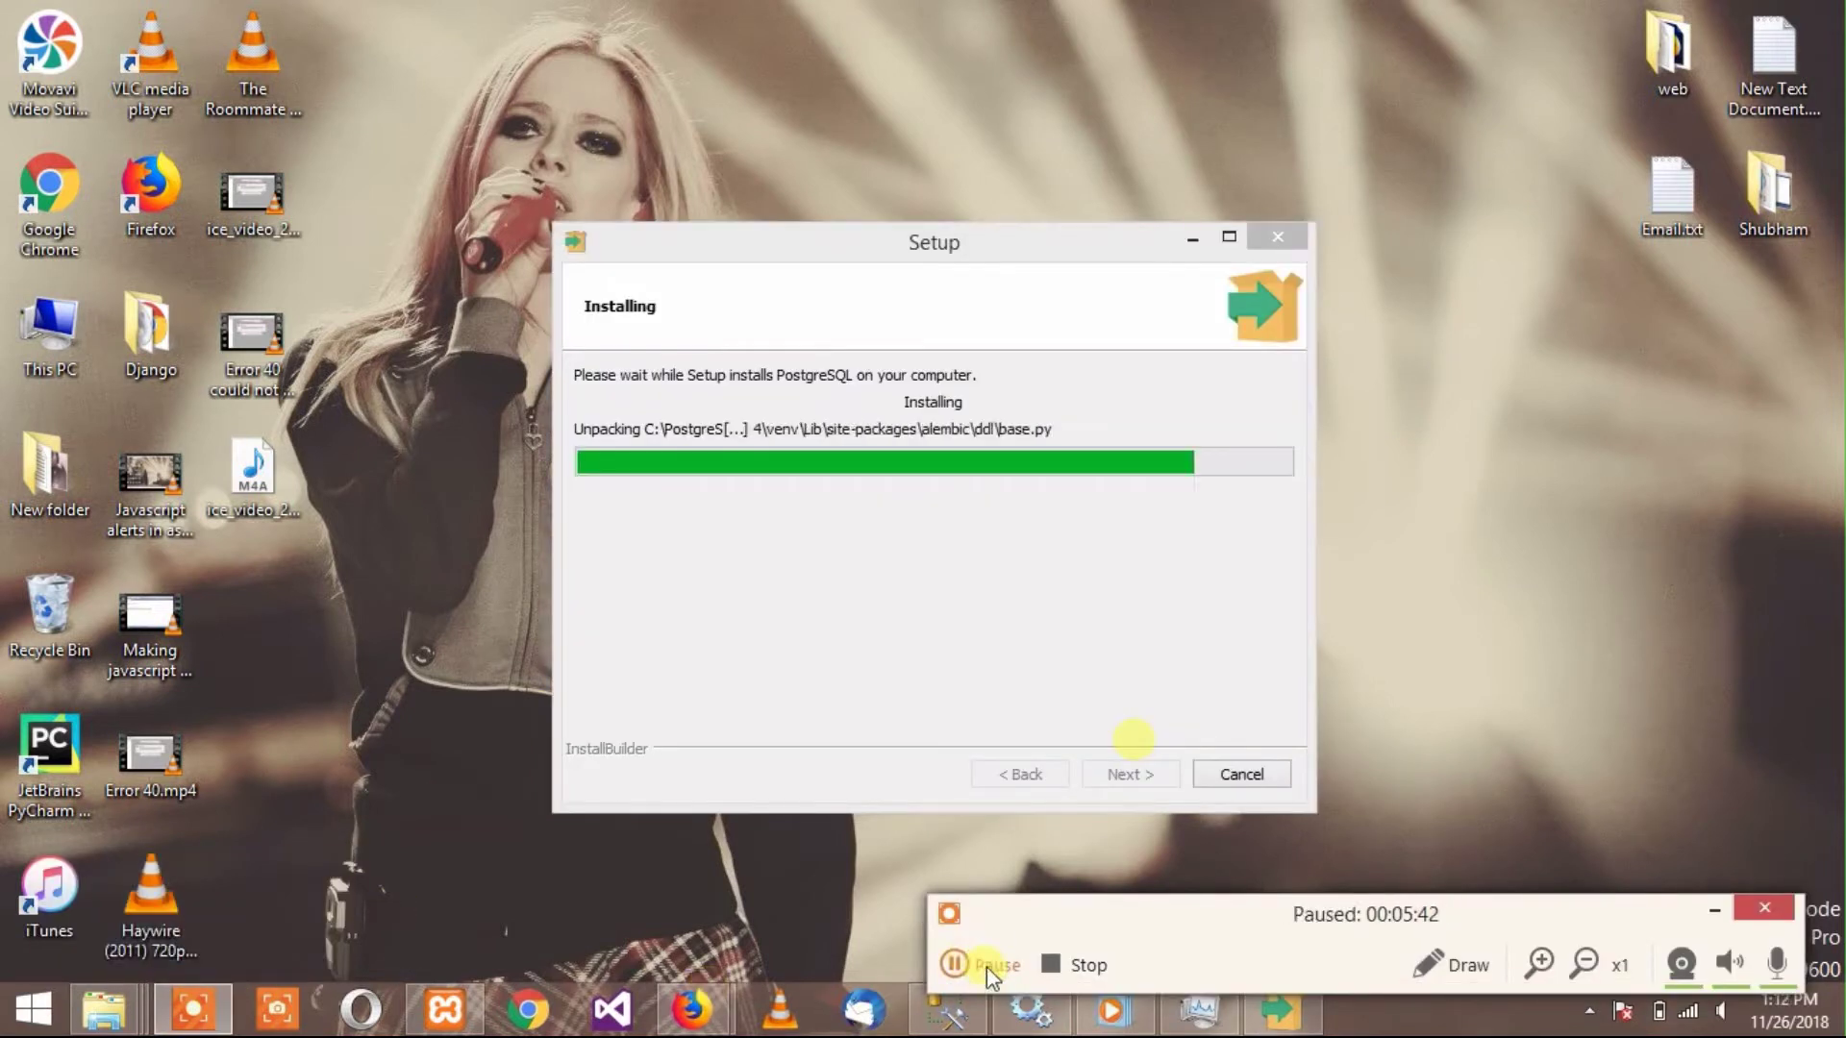
{"action": "left_click", "coordinate": [987, 966]}
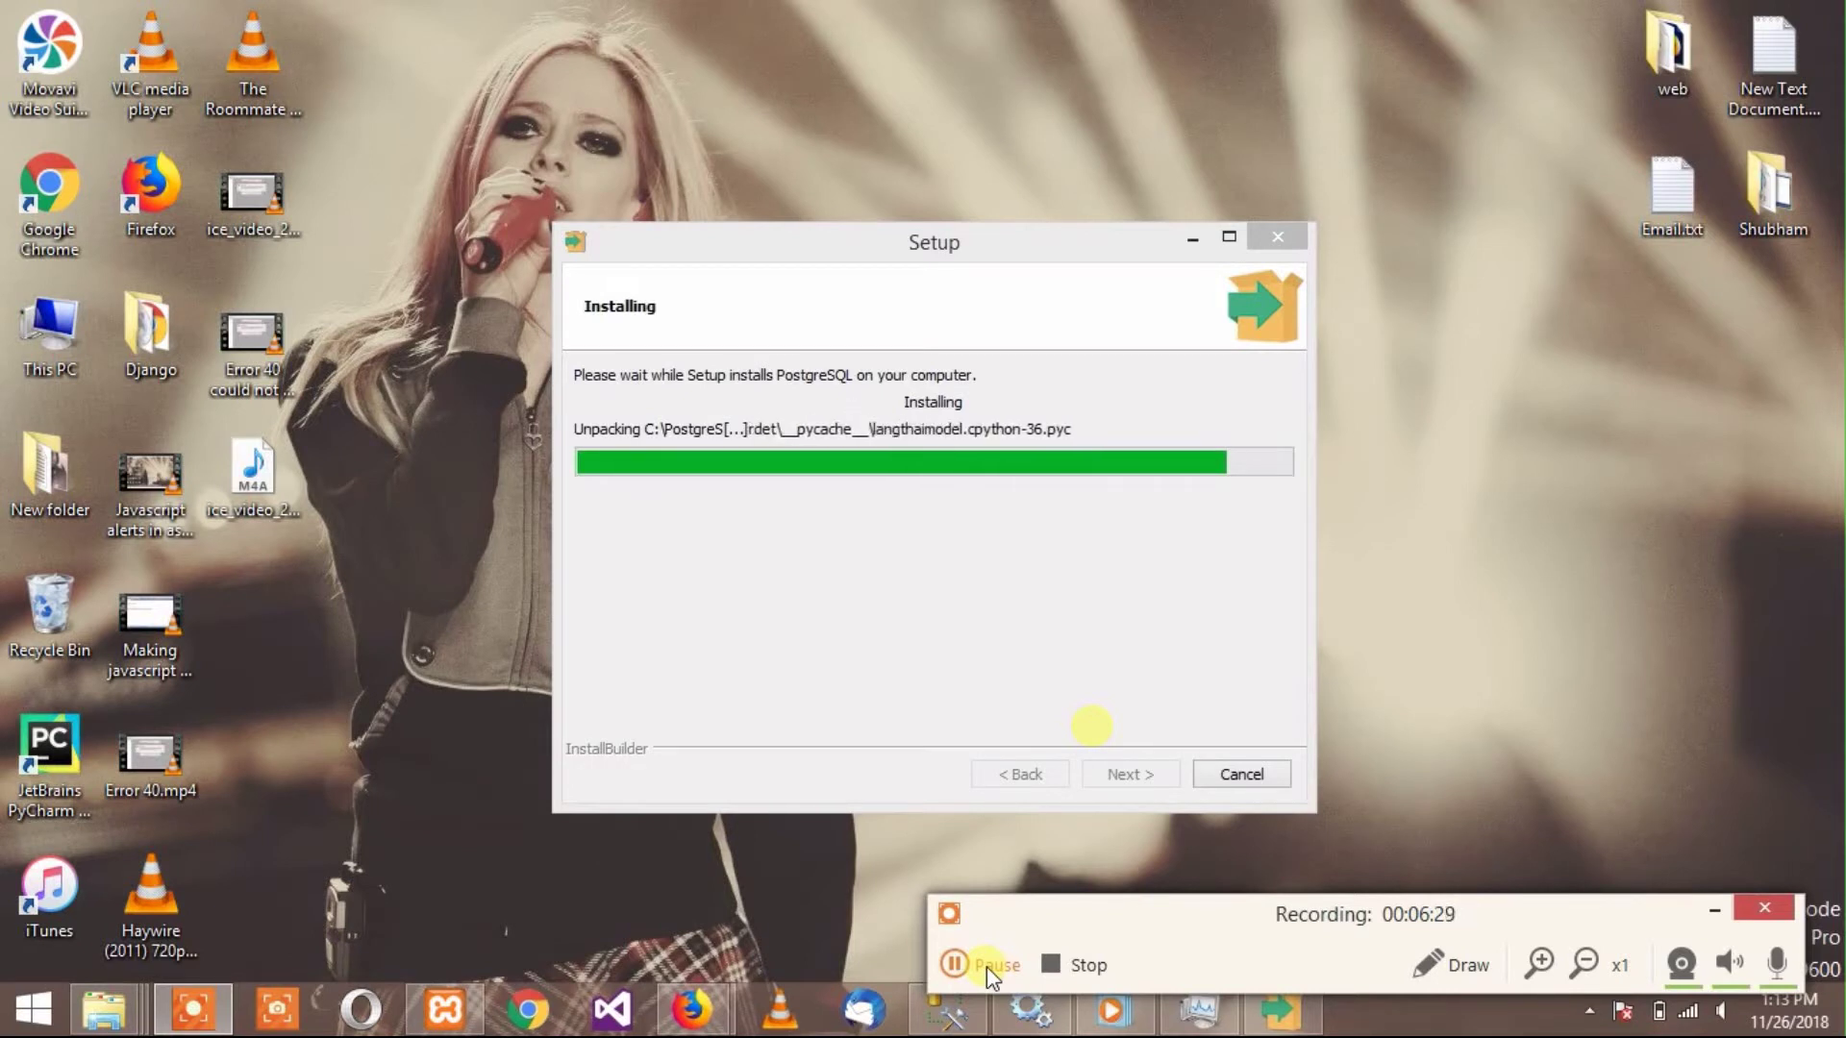
{"action": "left_click", "coordinate": [1150, 545]}
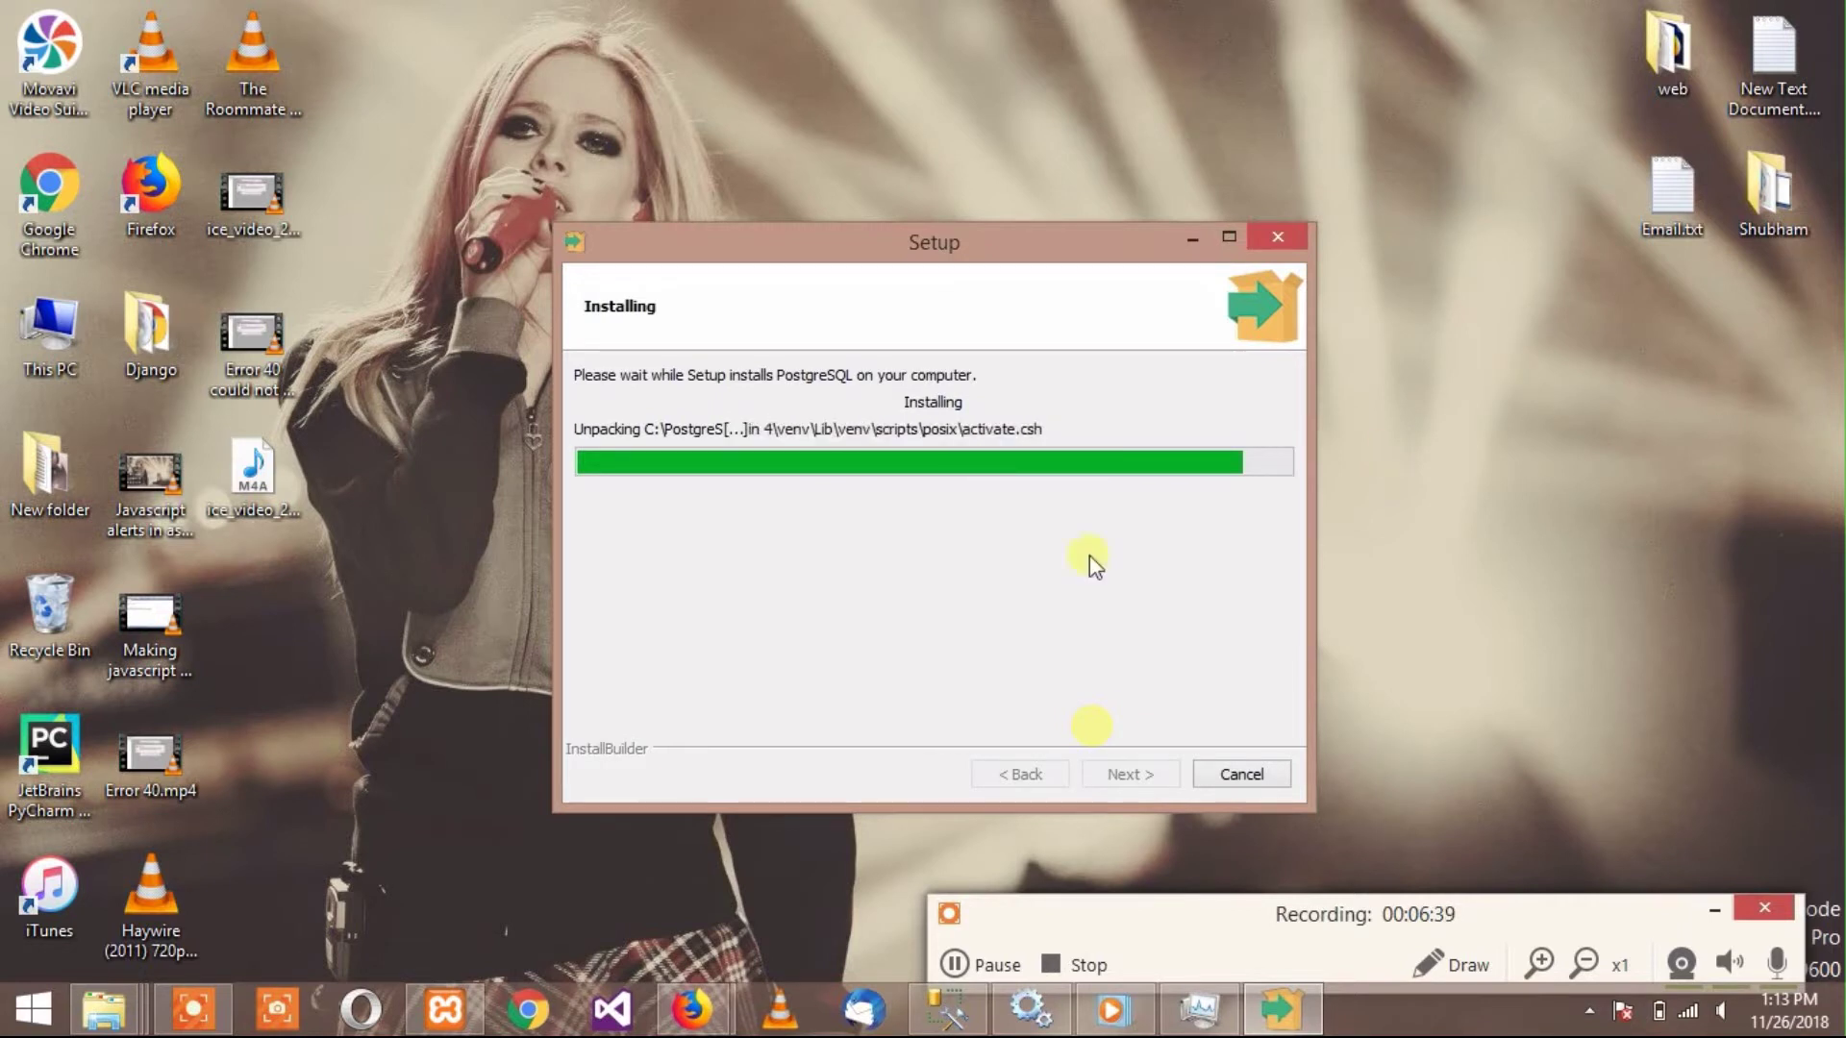
{"action": "left_click", "coordinate": [574, 242]}
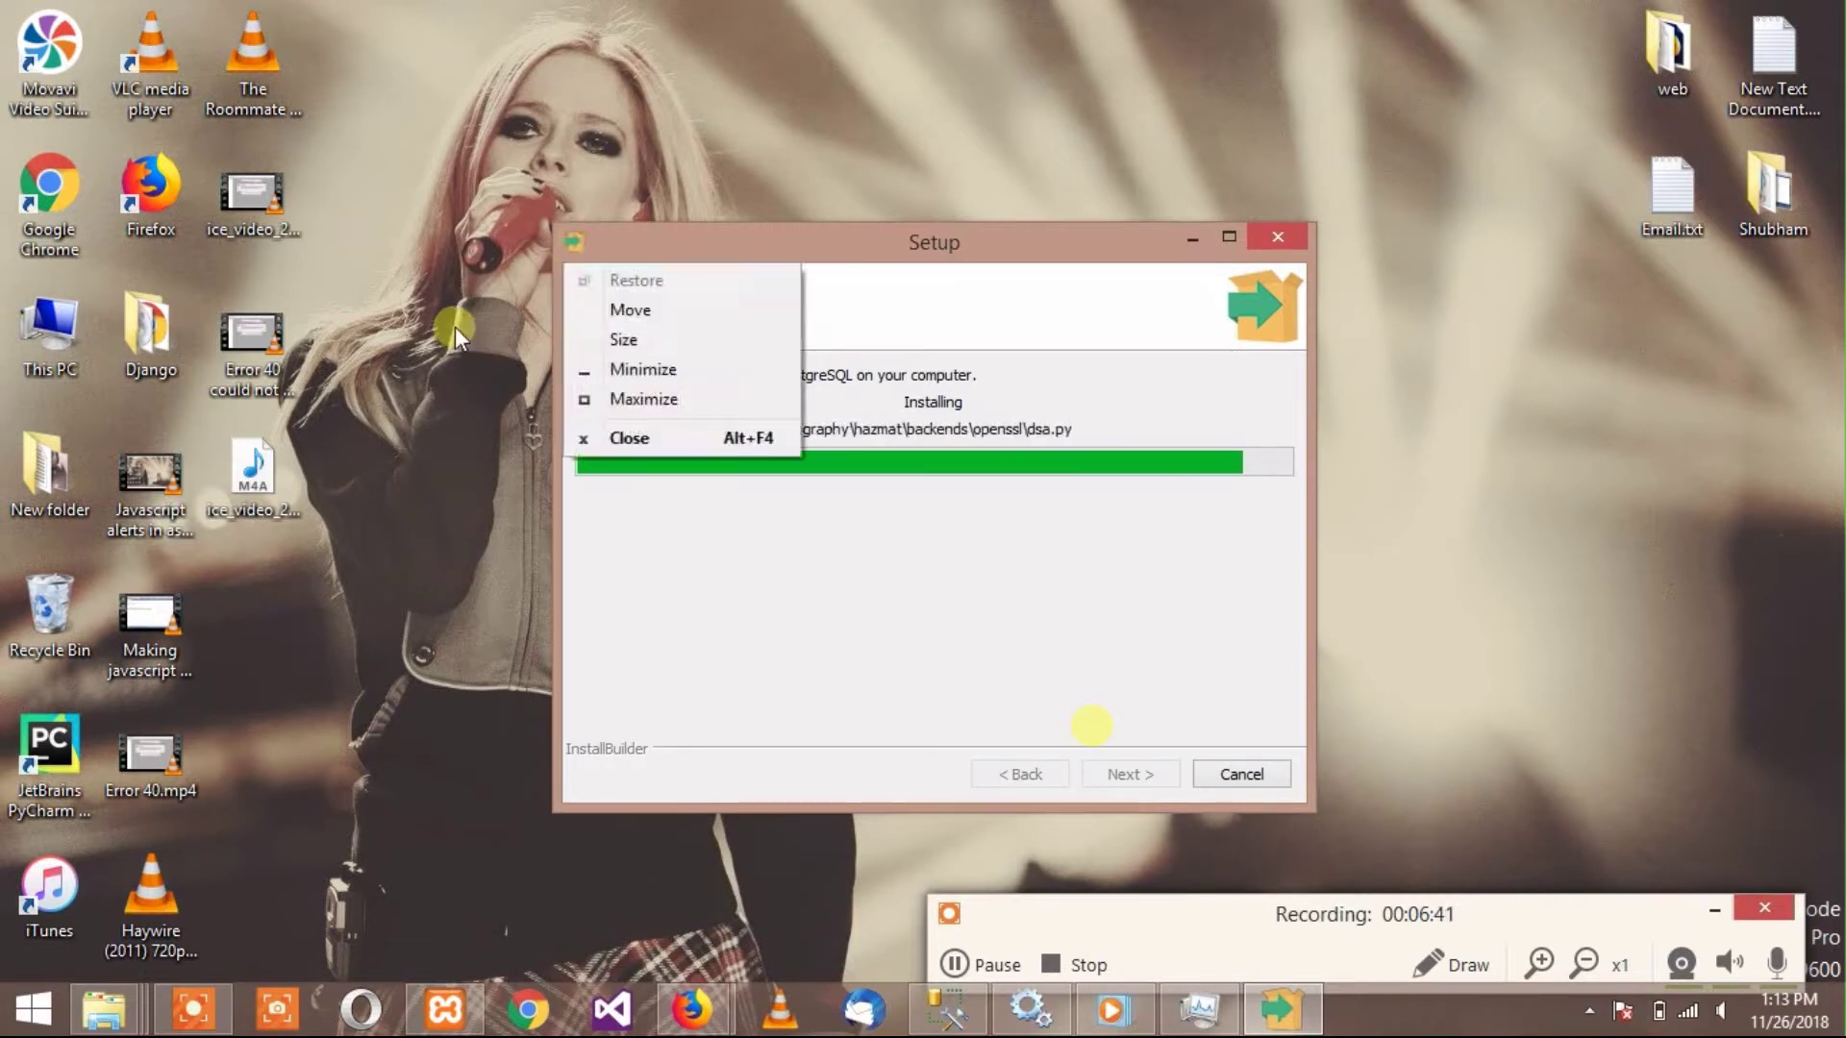
{"action": "left_click", "coordinate": [735, 158]}
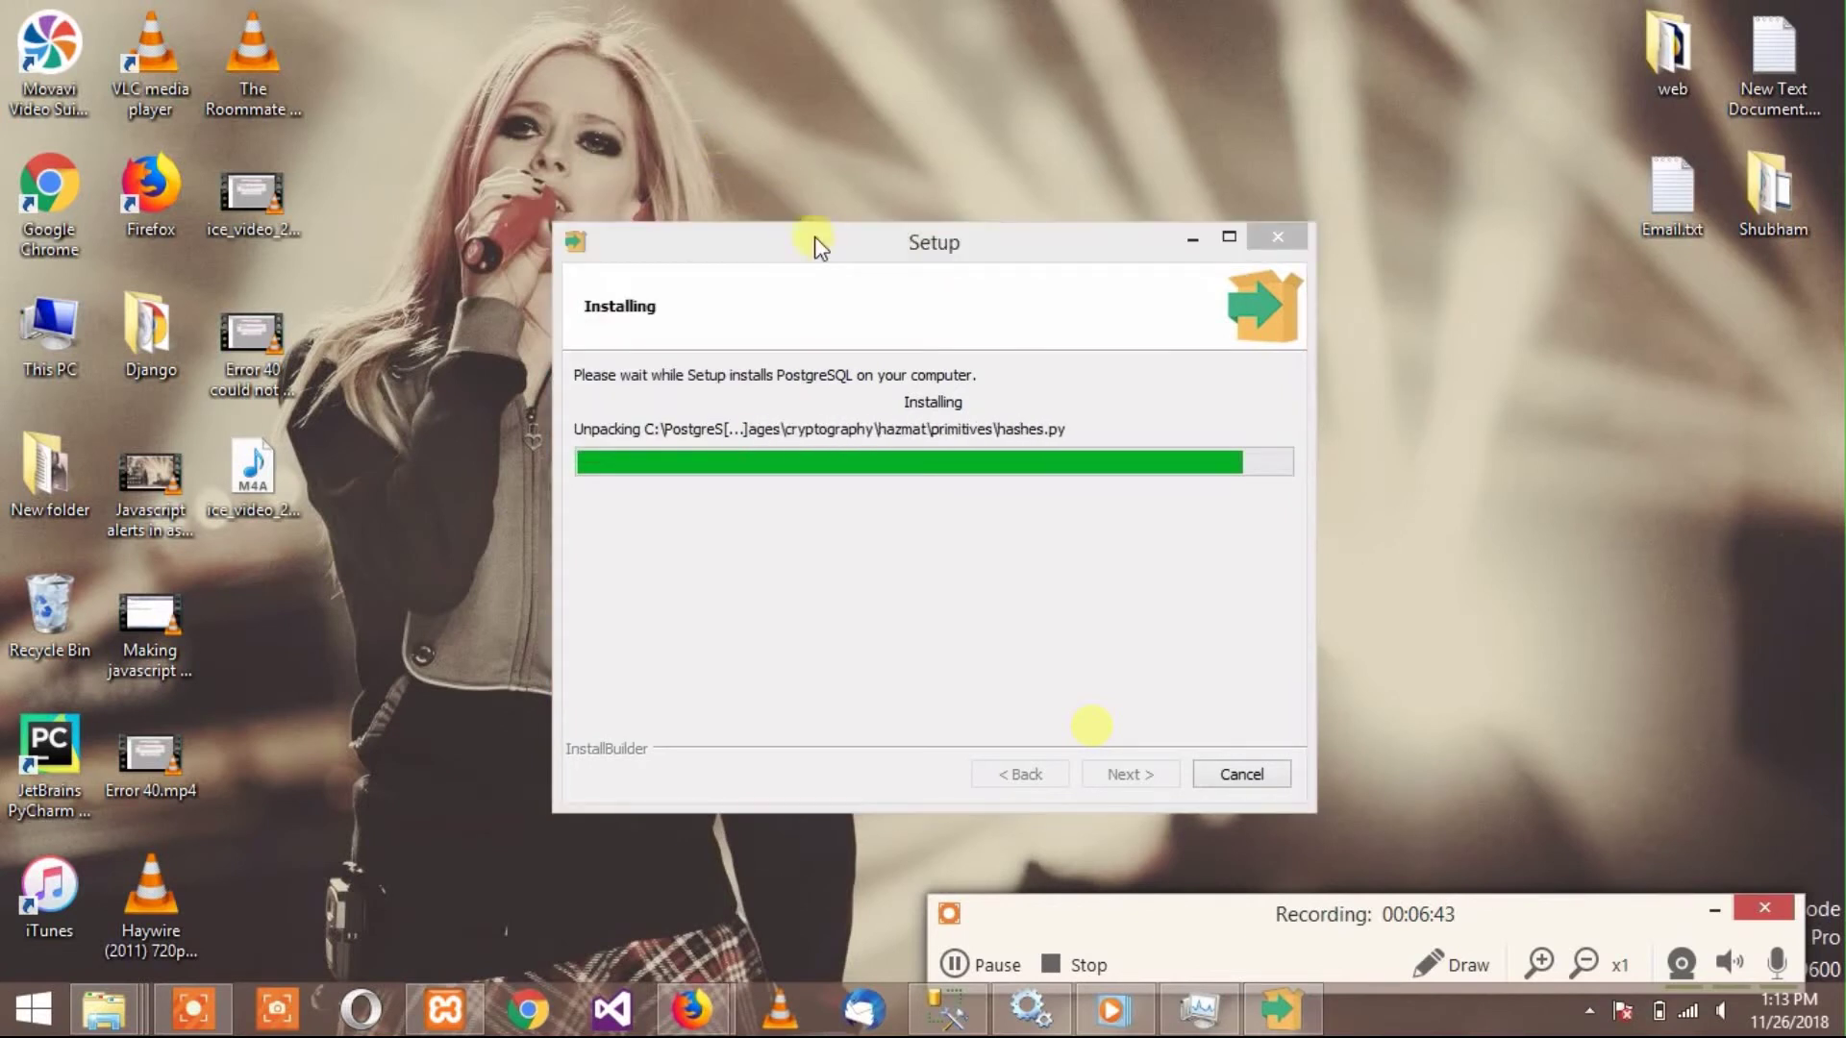
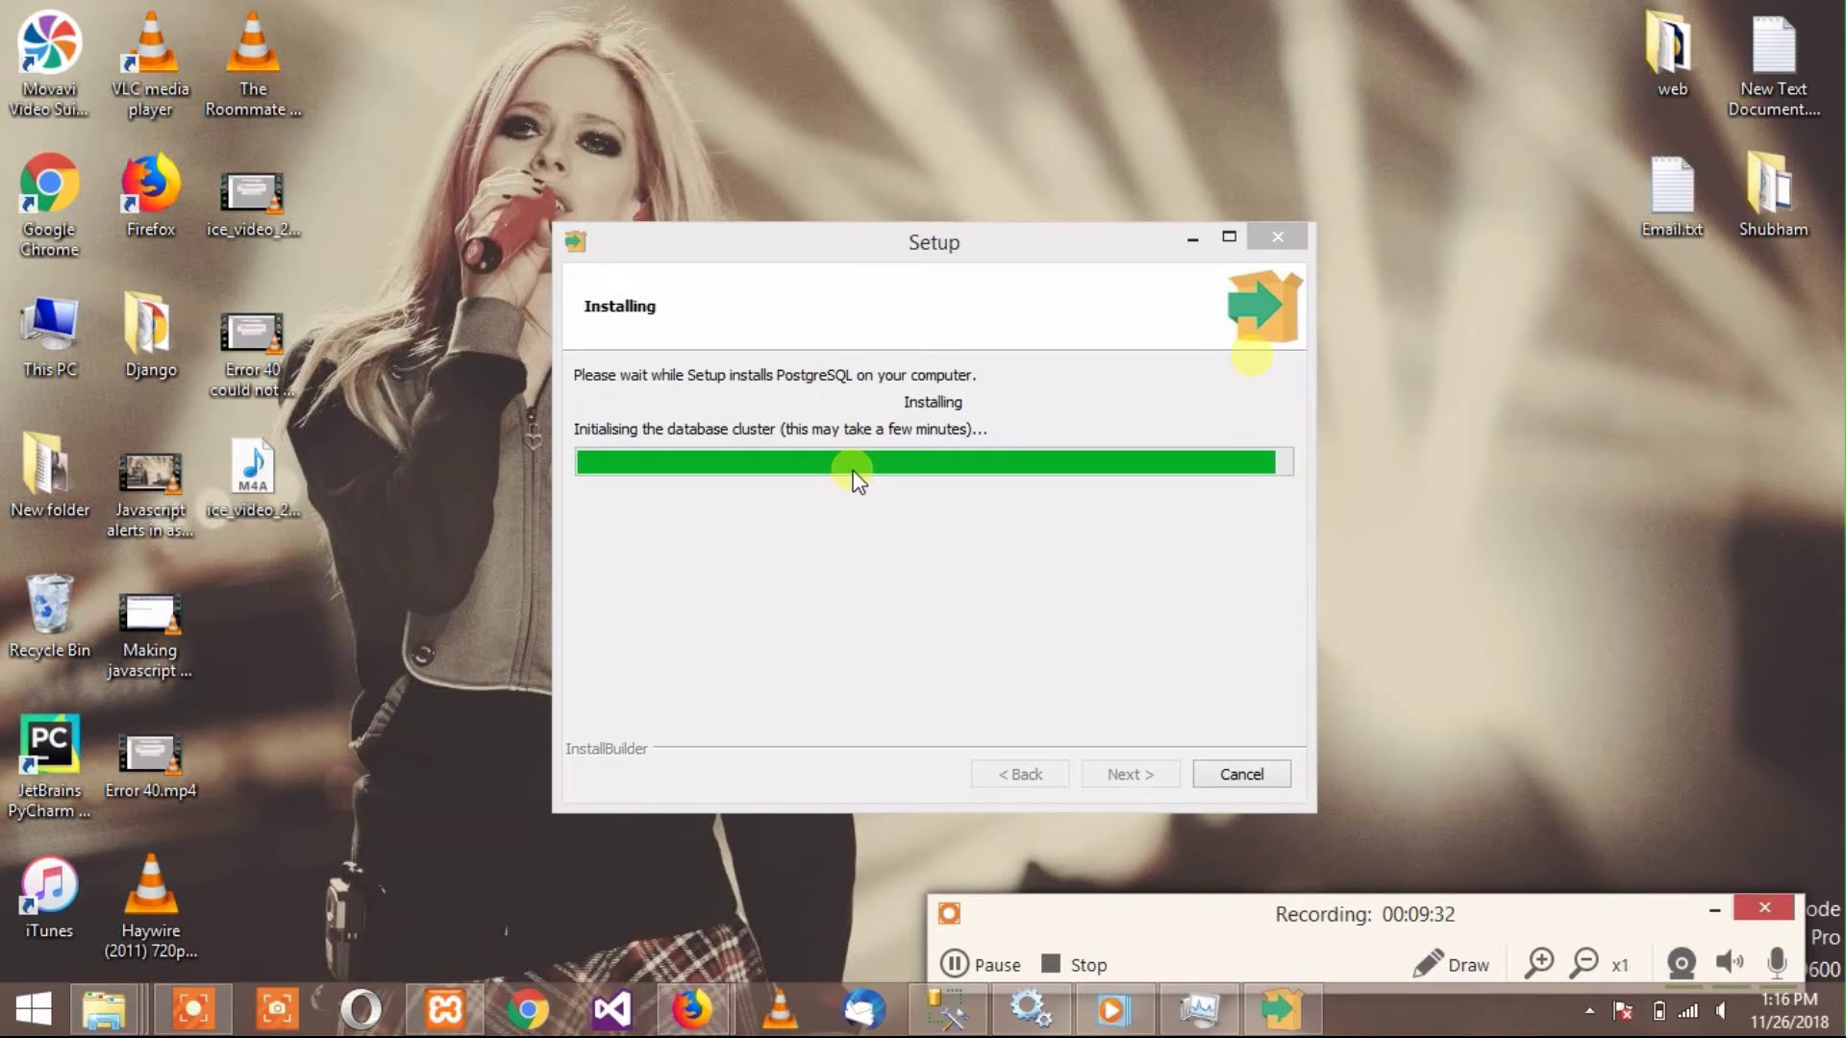
- Dismiss the non-fatal cluster initialisation warning so the PostgreSQL installation can finish
{"action": "left_click", "coordinate": [881, 550]}
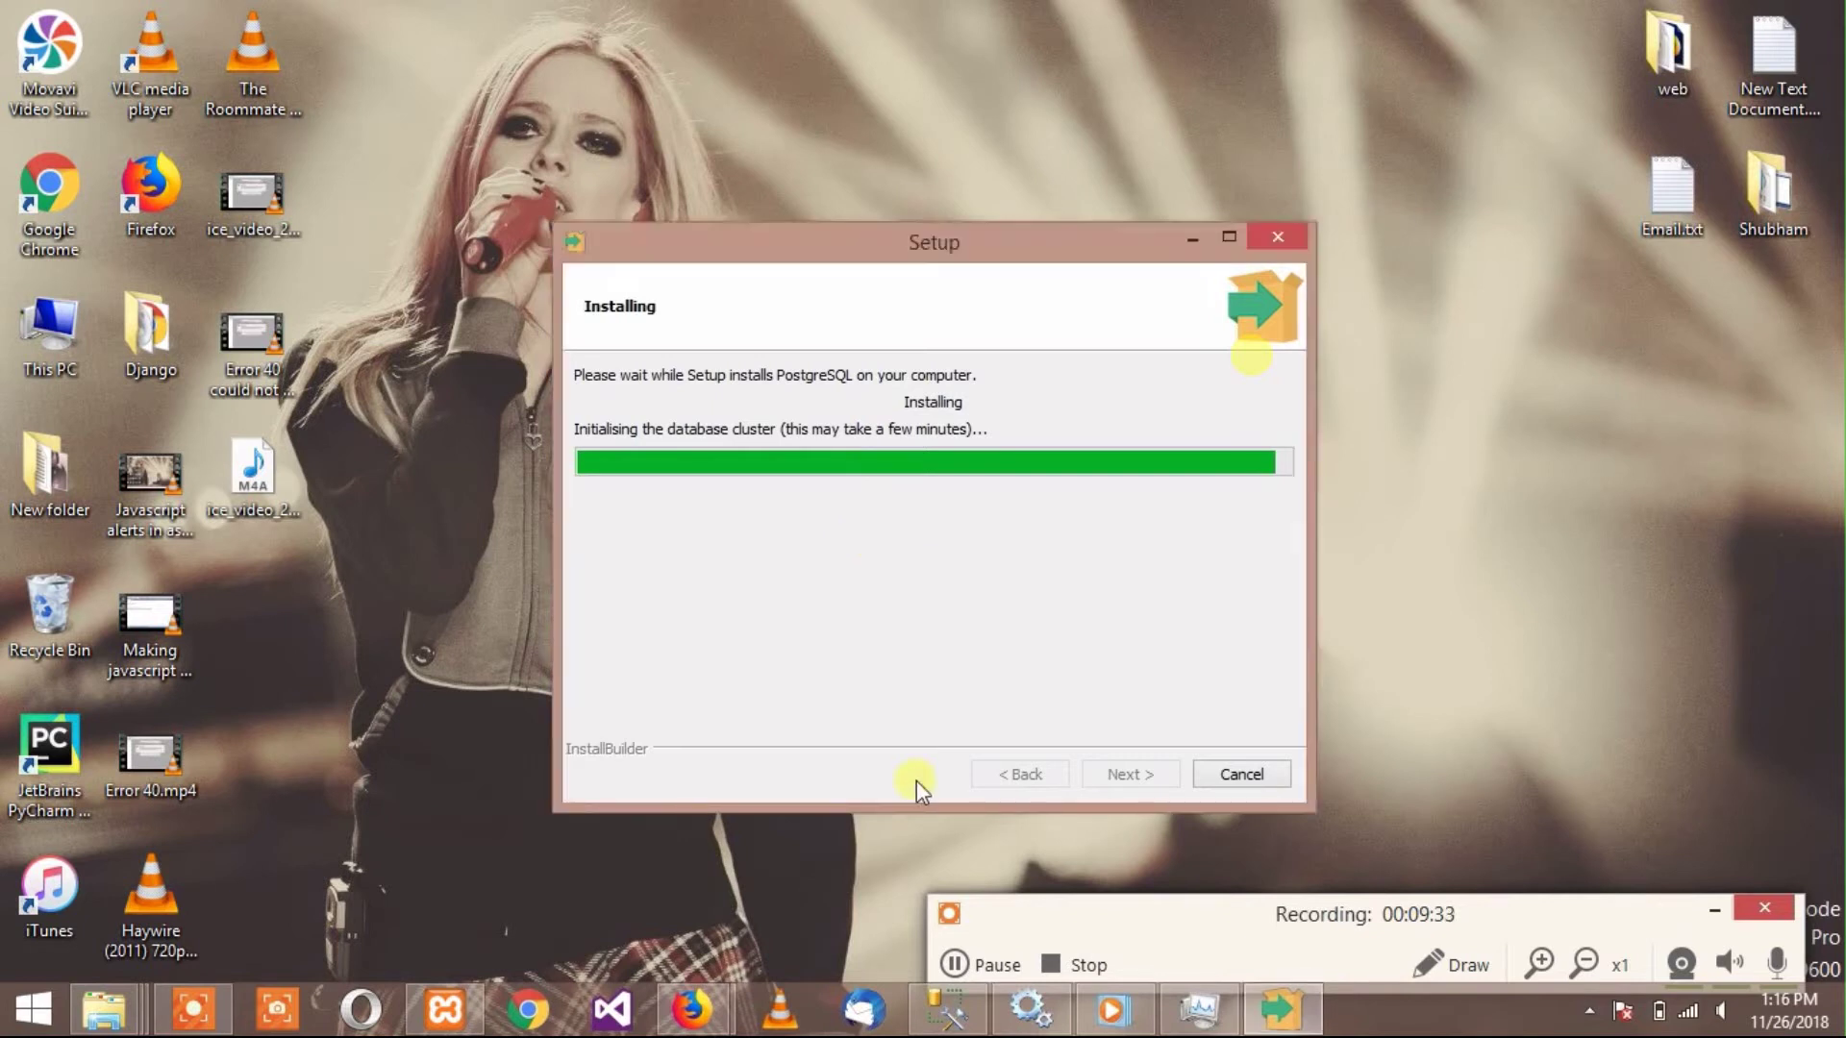
{"action": "left_click", "coordinate": [960, 962]}
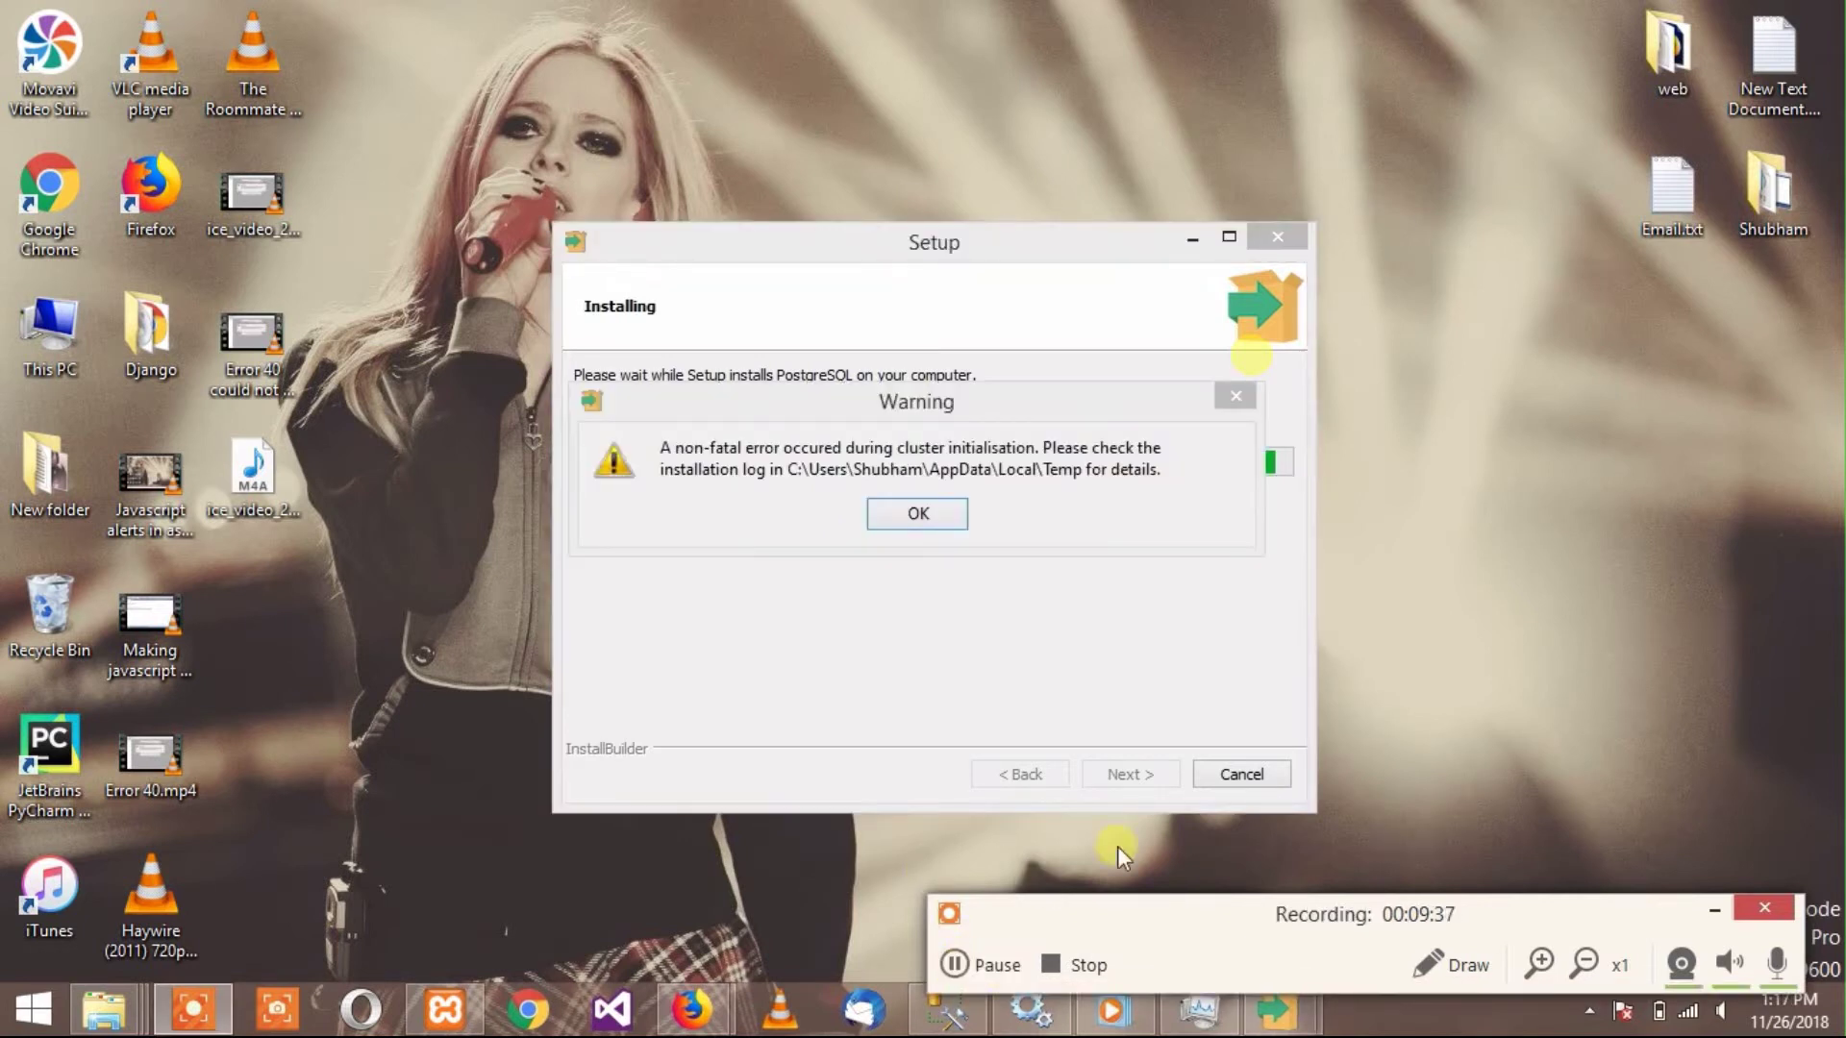
{"action": "left_click", "coordinate": [924, 522]}
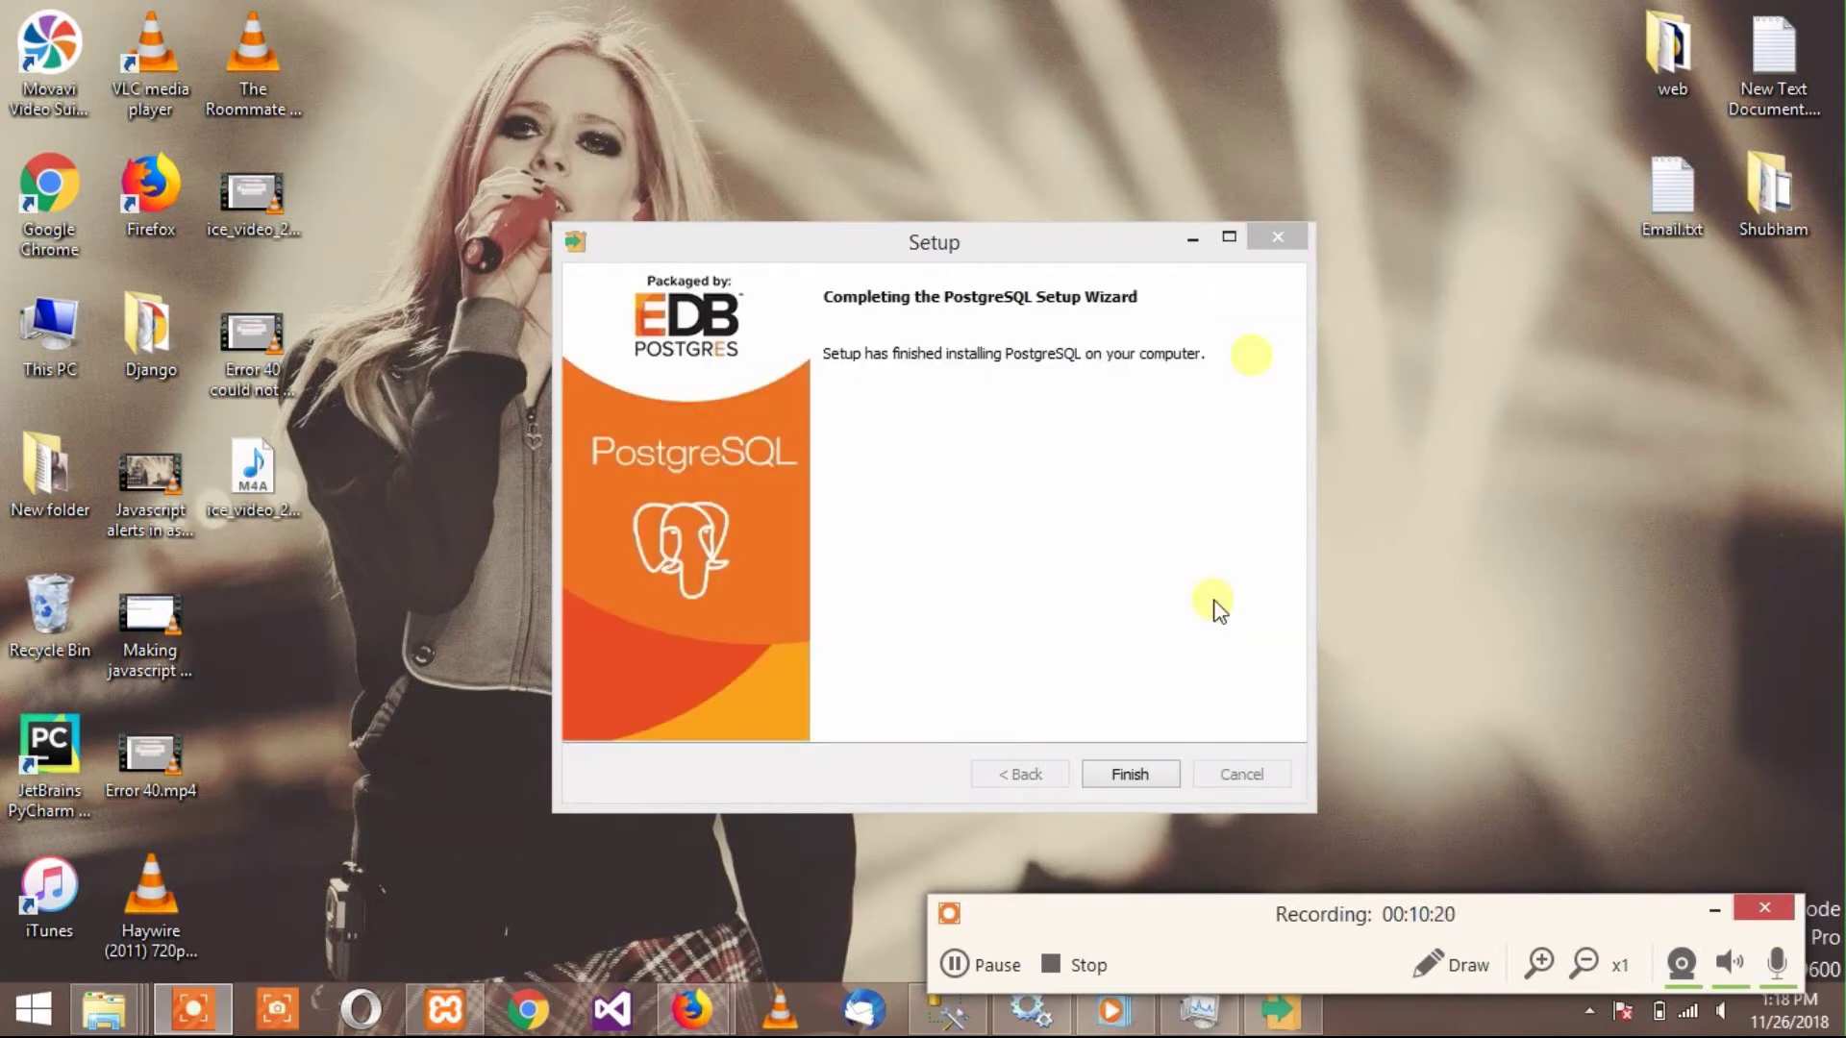
- Finish the PostgreSQL installer and open the Start screen's full list of apps
{"action": "left_click", "coordinate": [1134, 778]}
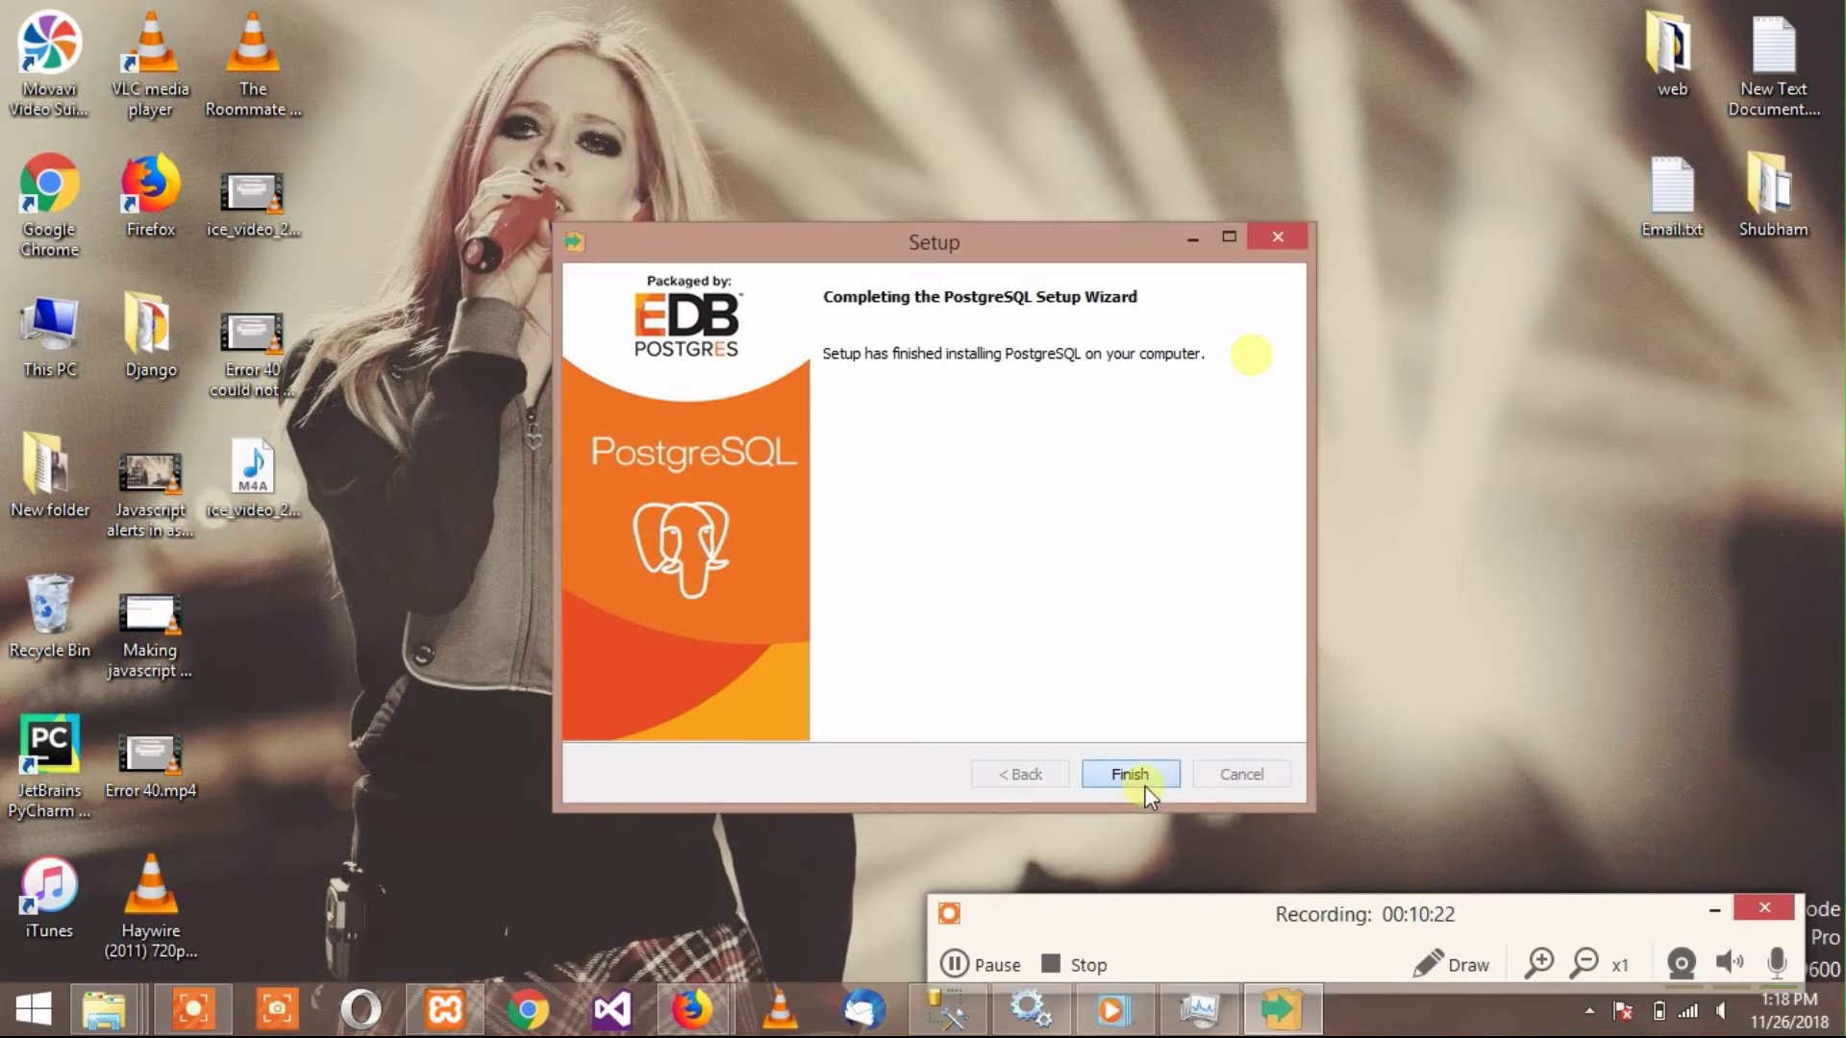
{"action": "left_click", "coordinate": [21, 1019]}
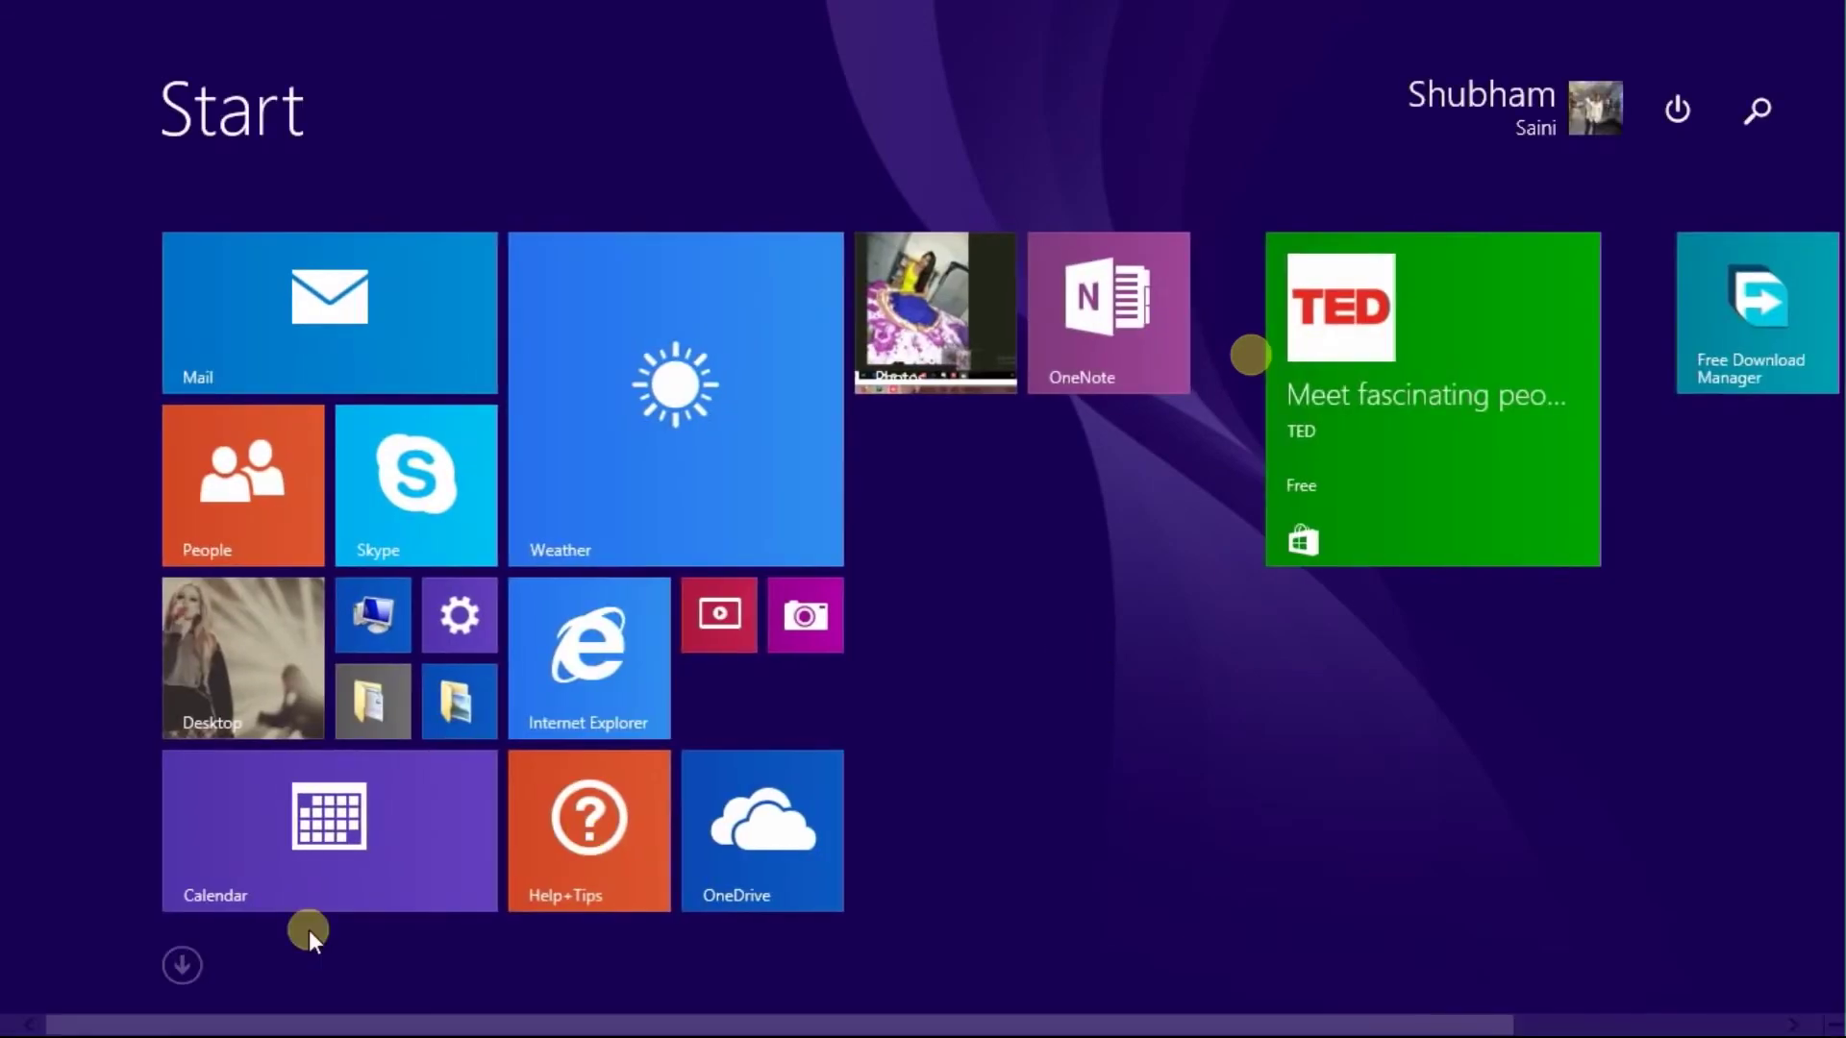
{"action": "left_click", "coordinate": [180, 964]}
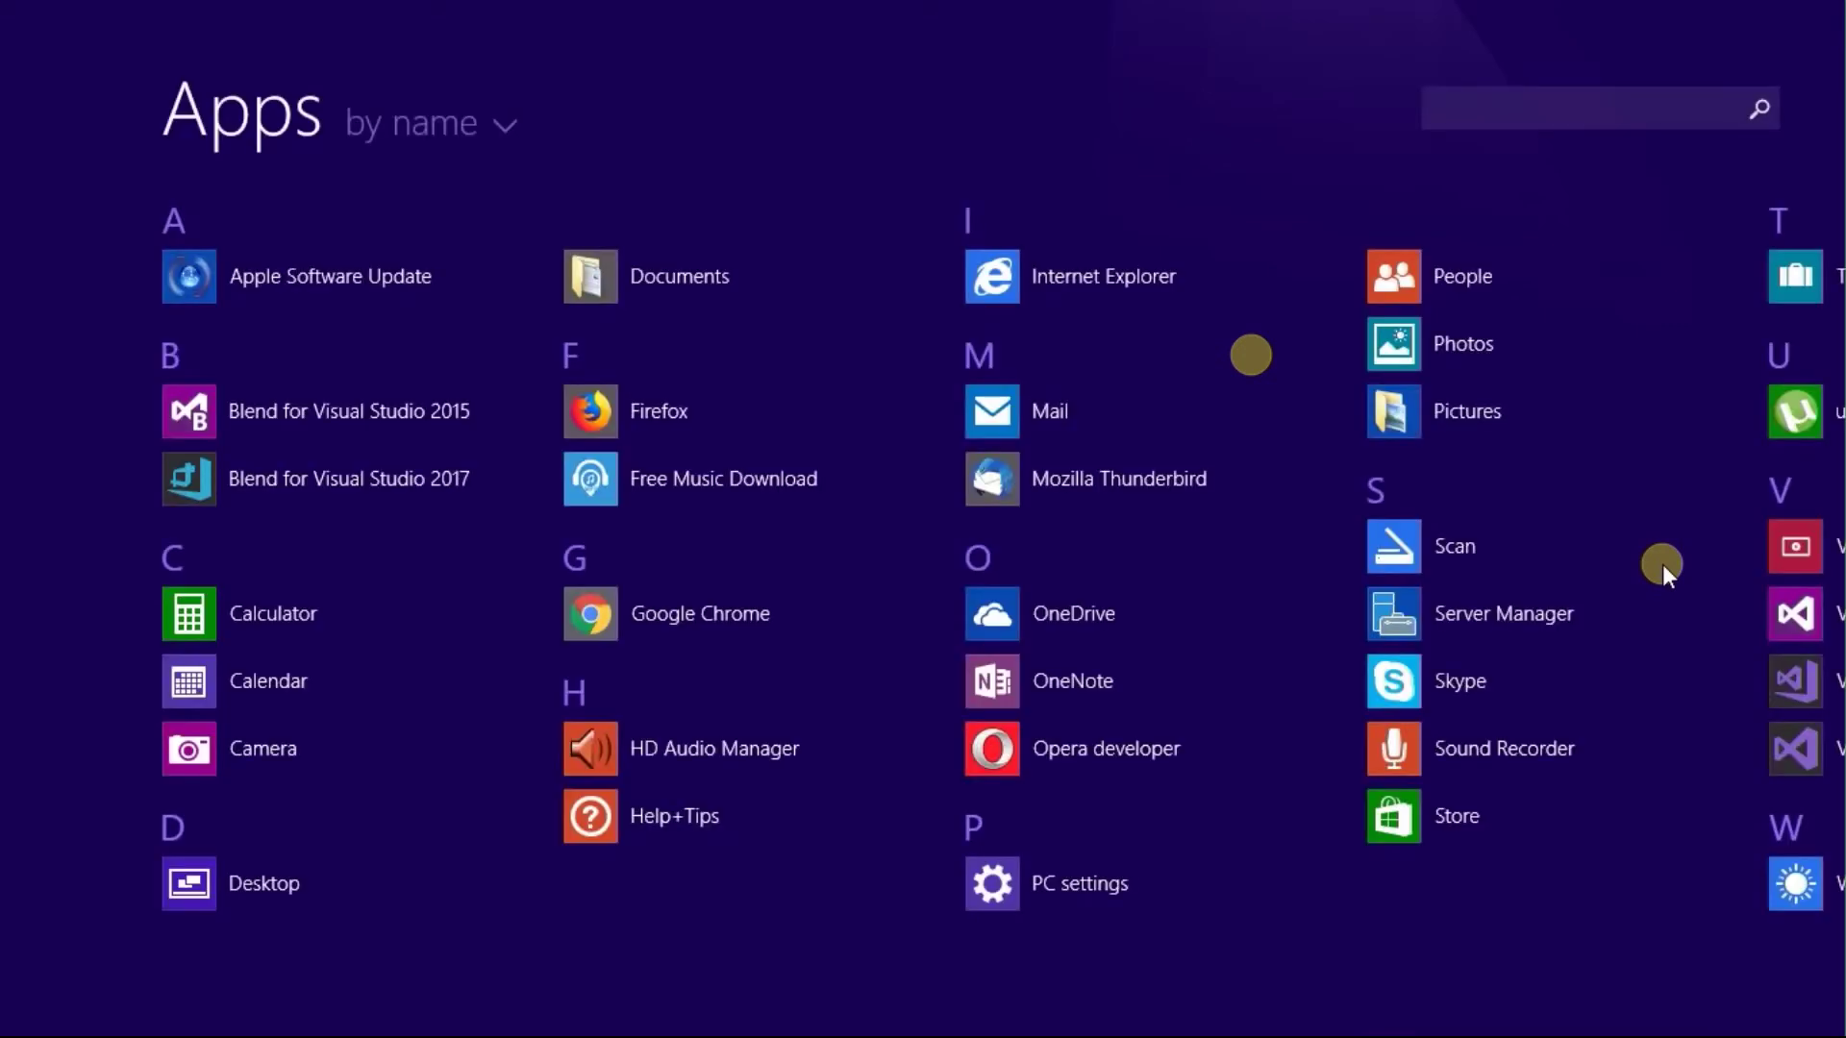
- Find the PostgreSQL 11 group in the app list and launch pgAdmin 4
{"action": "scroll", "coordinate": [1663, 563], "scroll_direction": "down", "scroll_amount": 10}
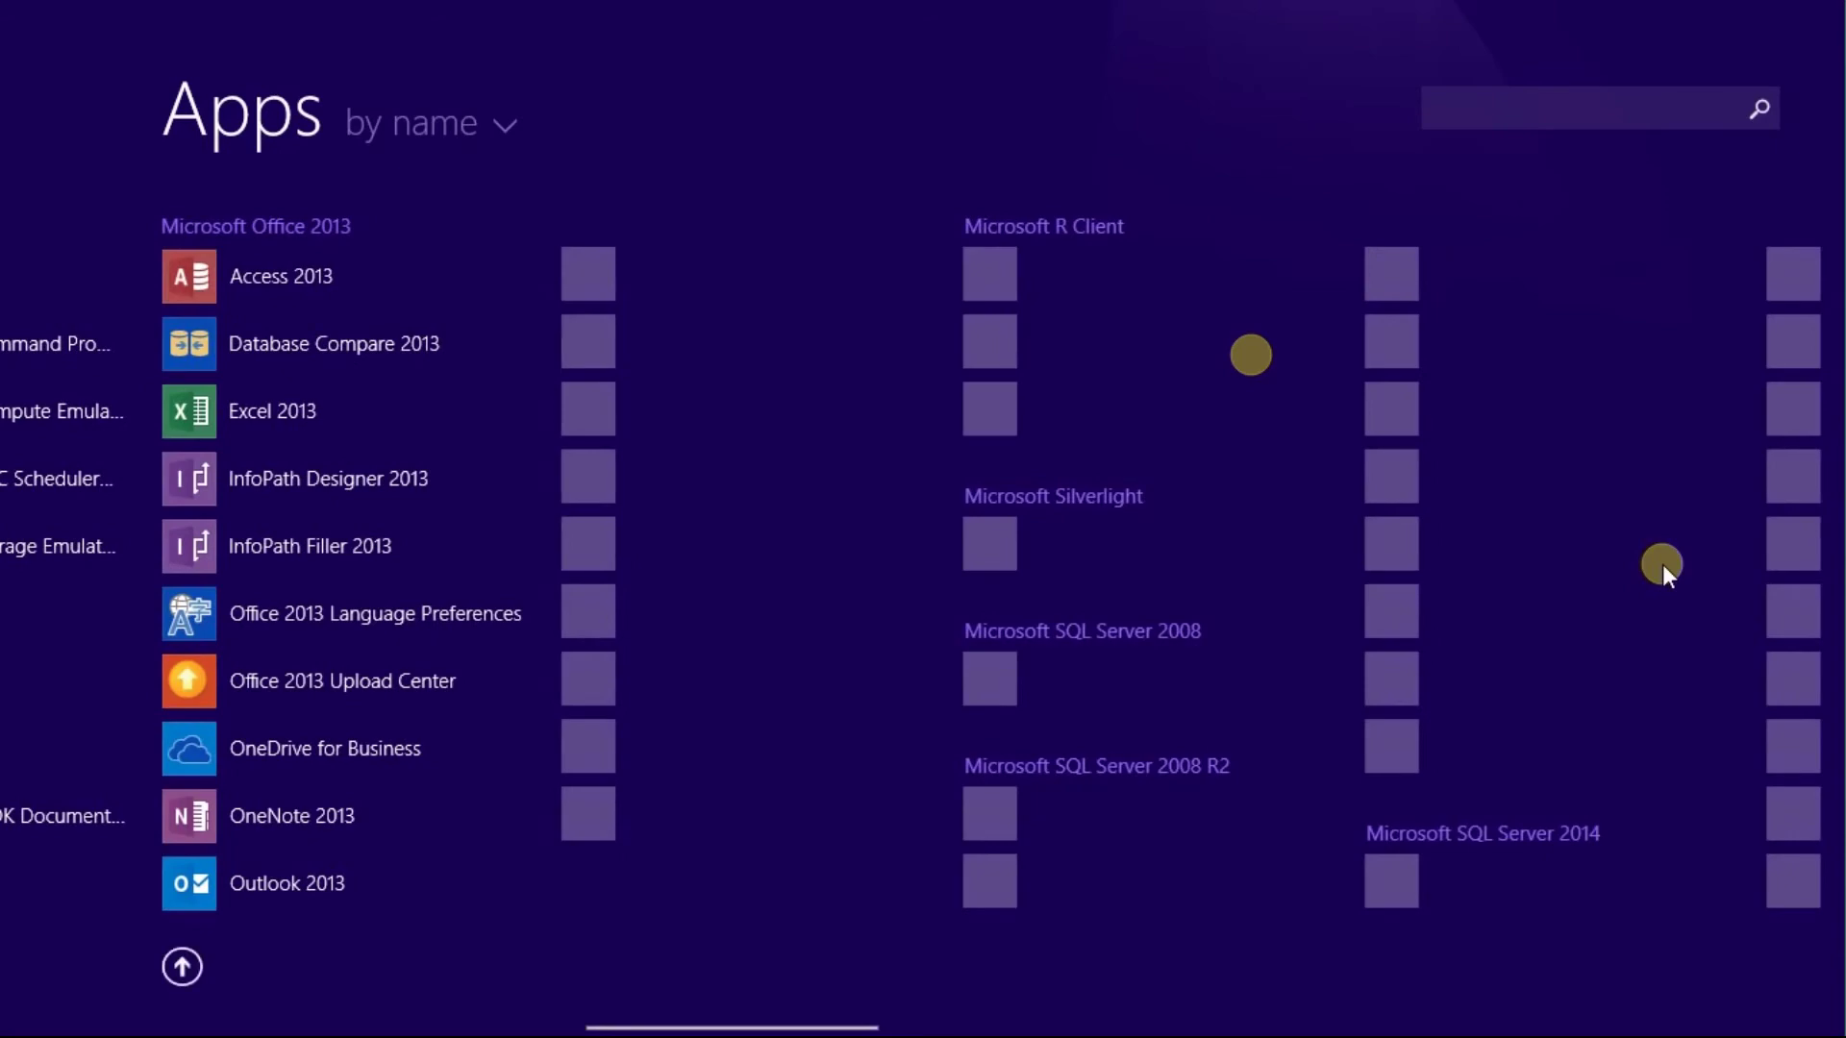
{"action": "scroll", "coordinate": [1663, 564], "scroll_direction": "down", "scroll_amount": 5}
{"action": "scroll", "coordinate": [1664, 564], "scroll_direction": "down", "scroll_amount": 5}
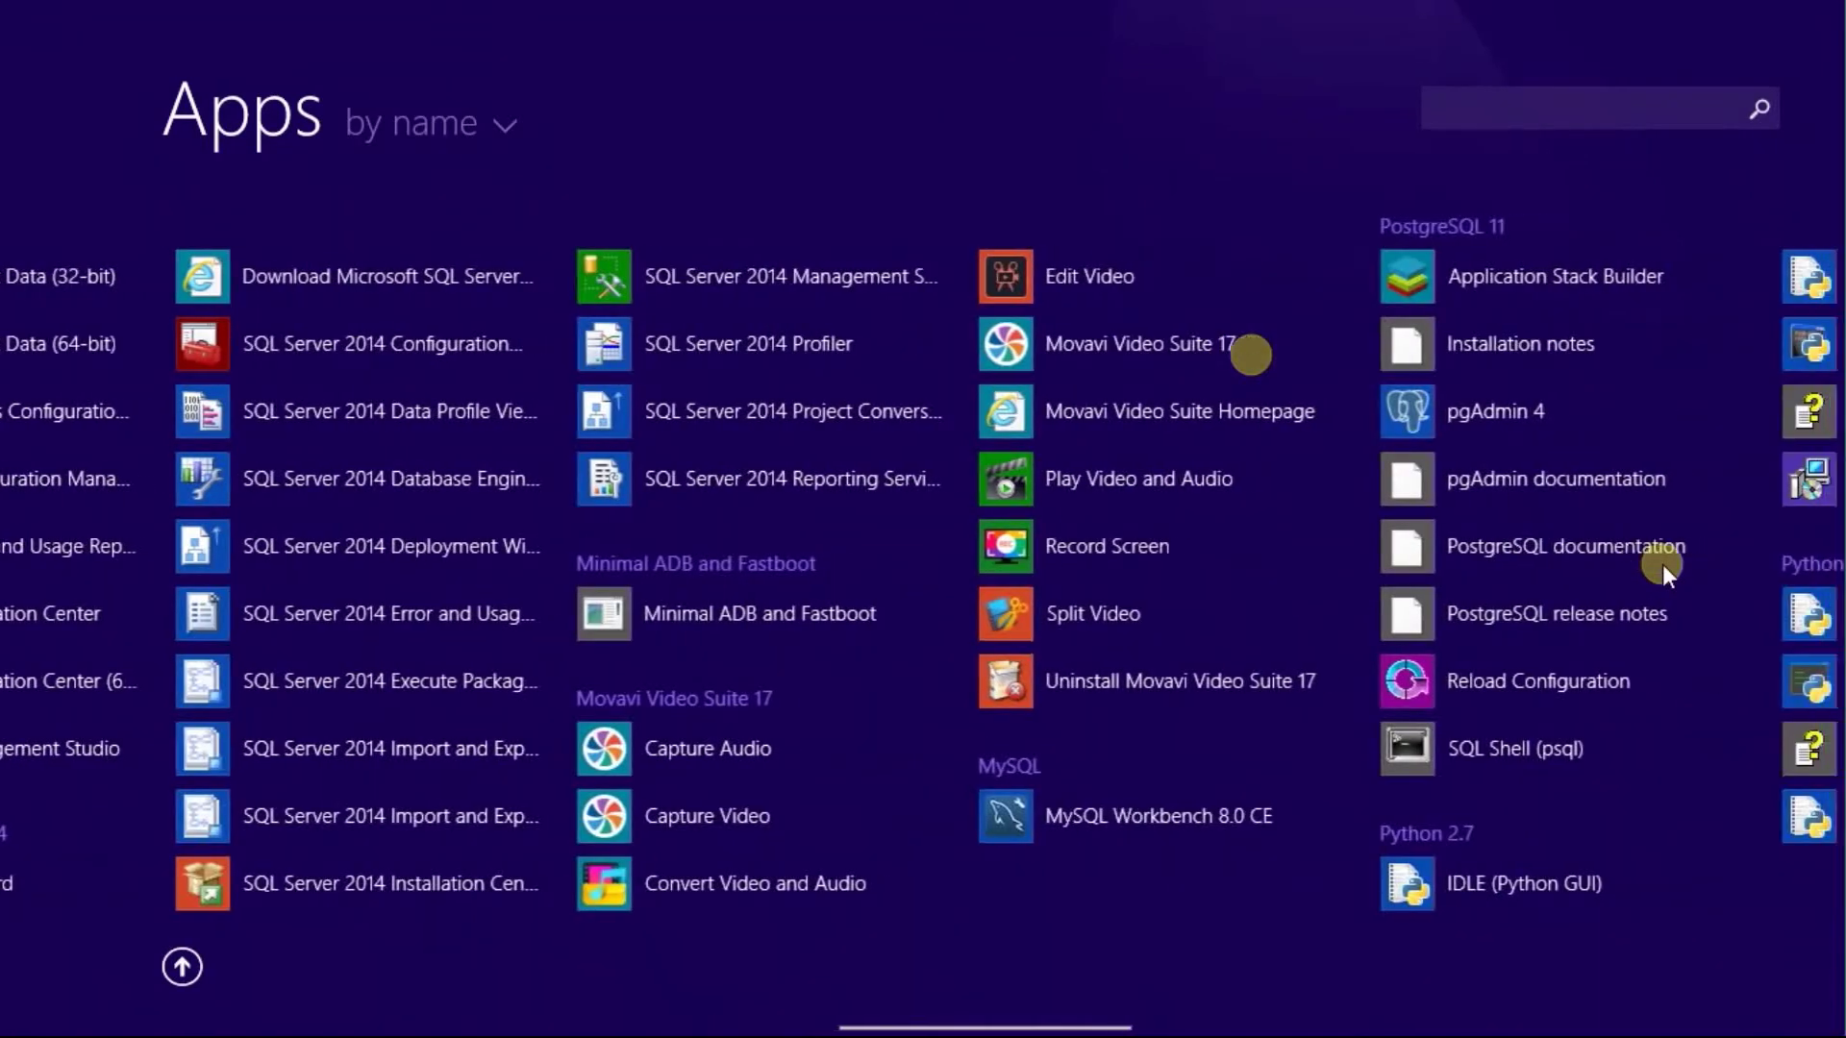
{"action": "scroll", "coordinate": [1663, 563], "scroll_direction": "down", "scroll_amount": 10}
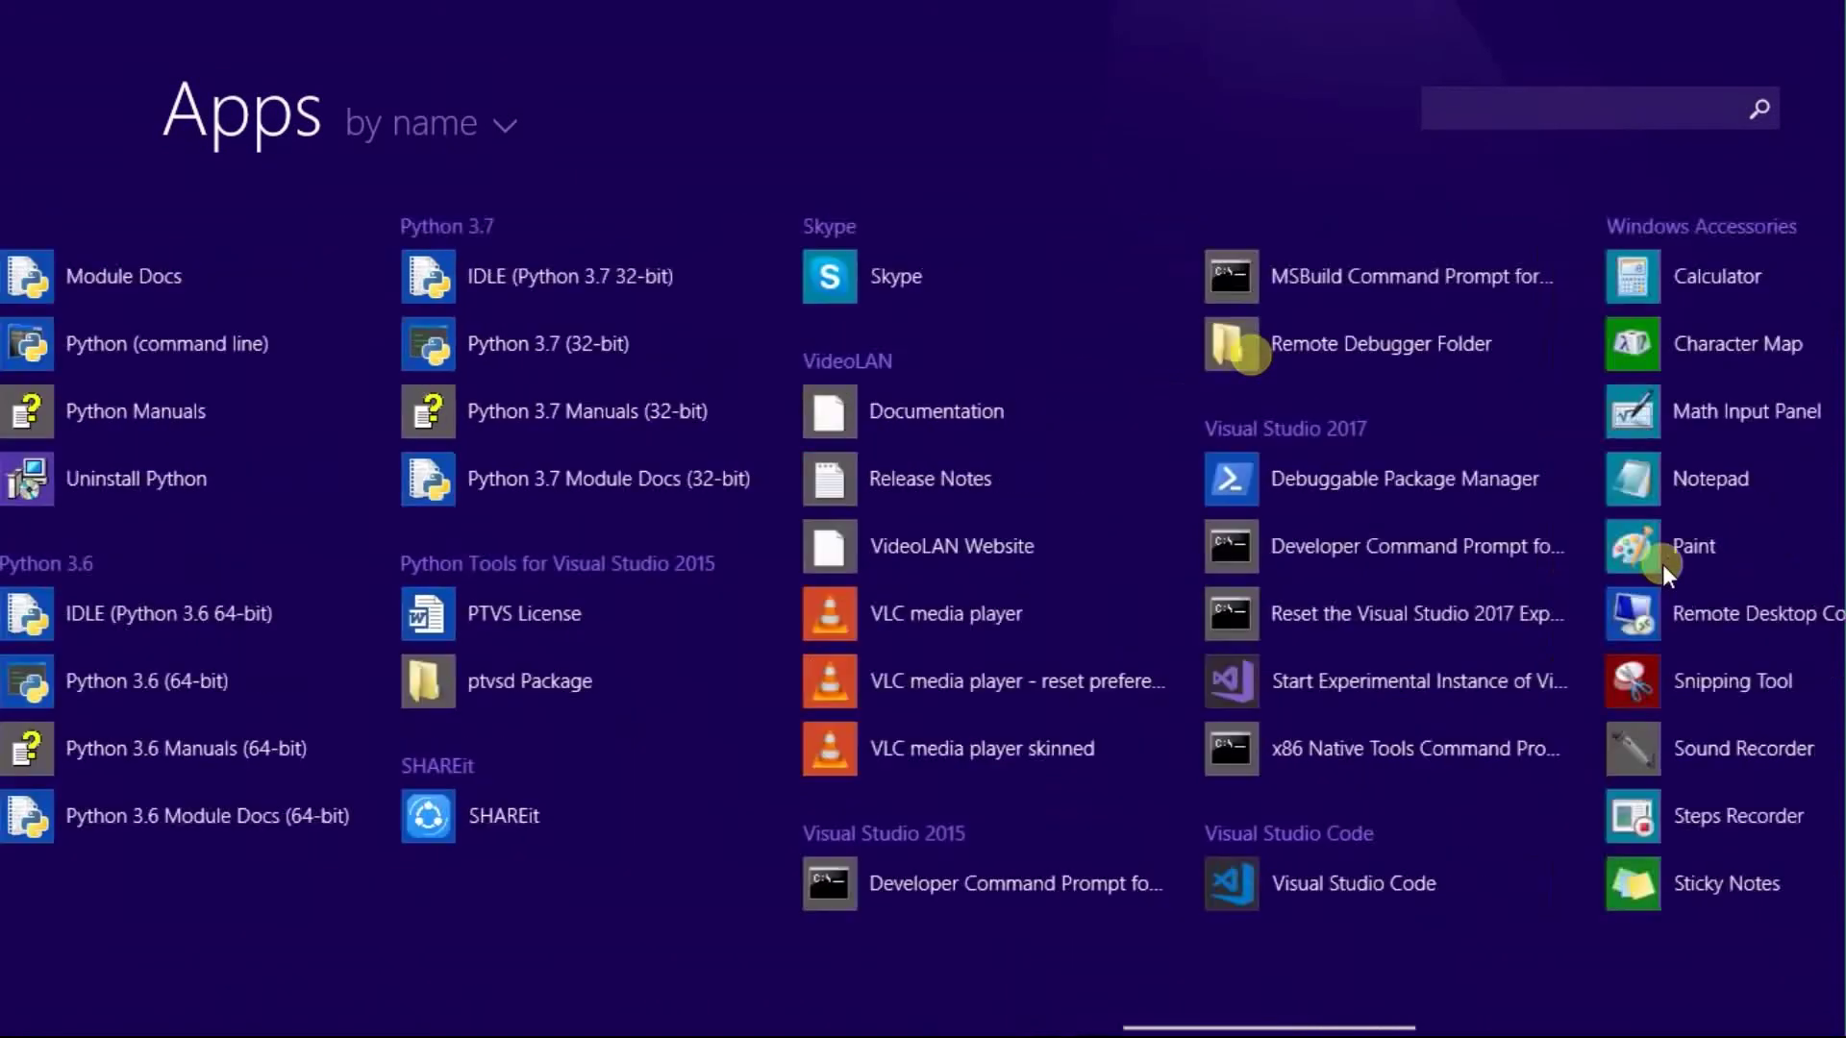
{"action": "scroll", "coordinate": [1663, 564], "scroll_direction": "down", "scroll_amount": 6}
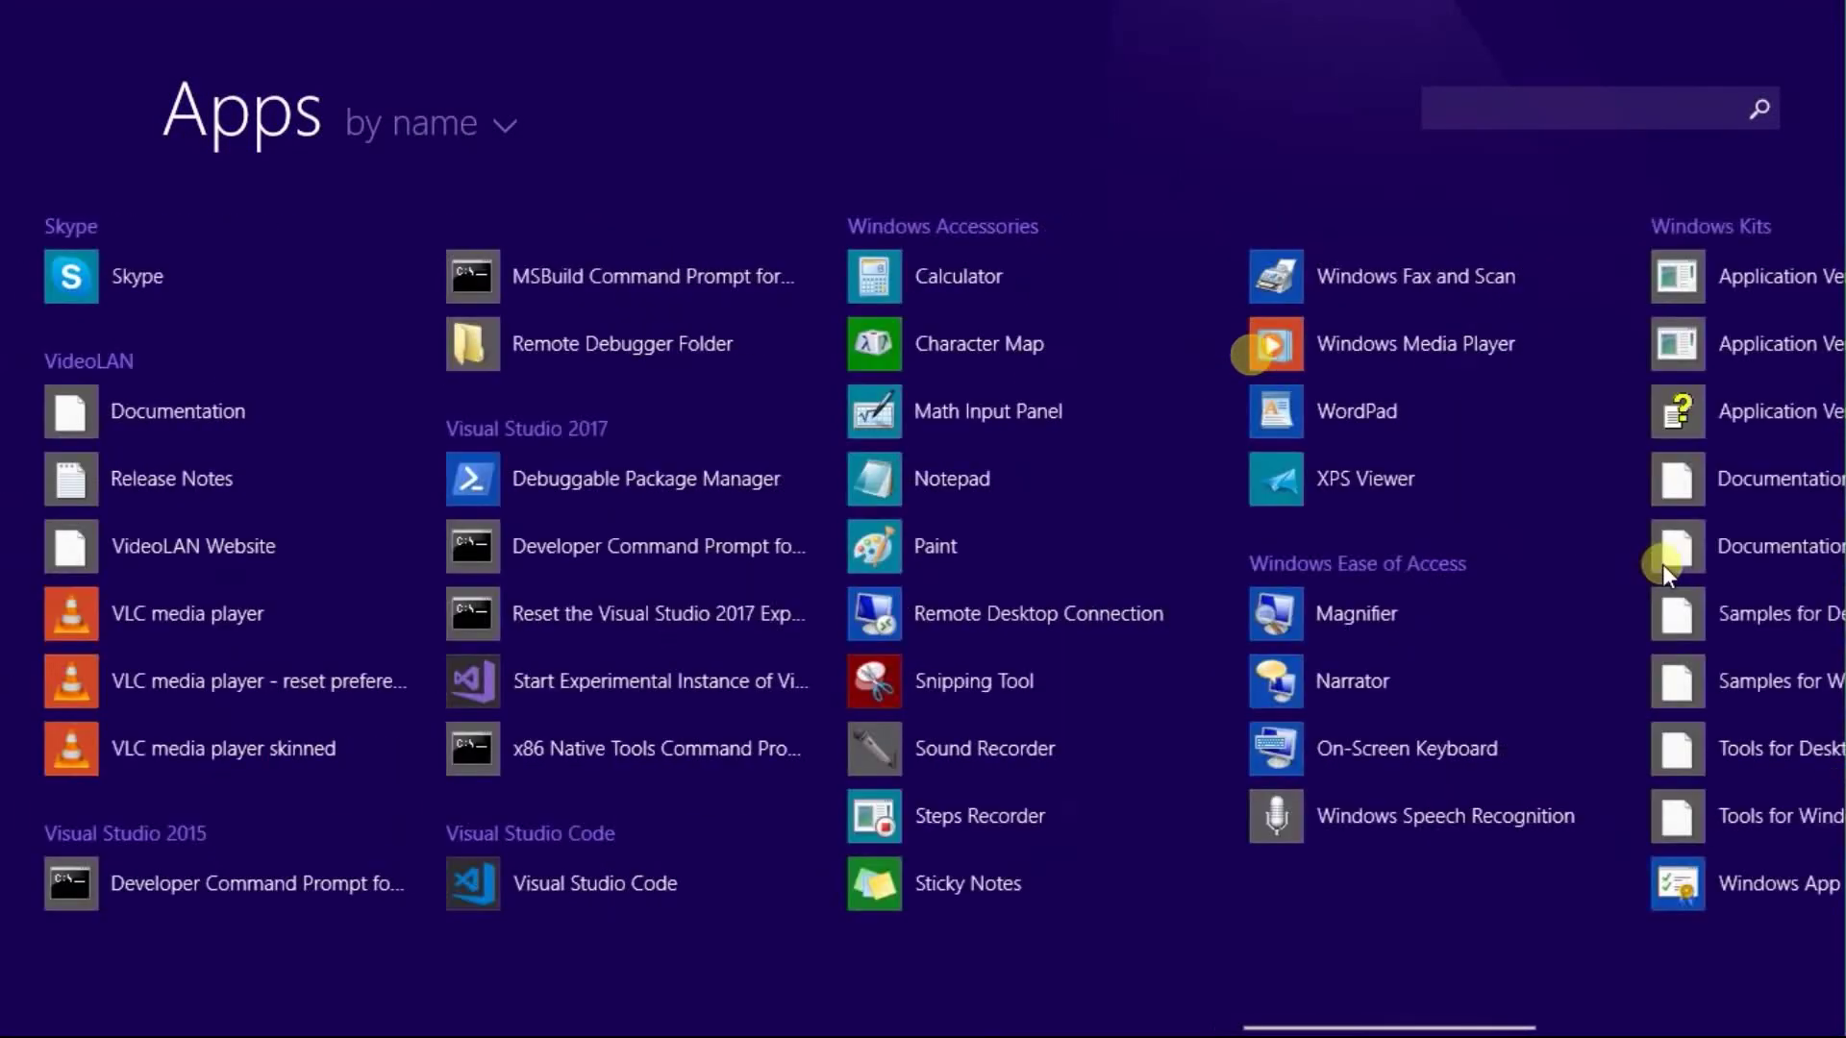
{"action": "scroll", "coordinate": [1663, 563], "scroll_direction": "down", "scroll_amount": 5}
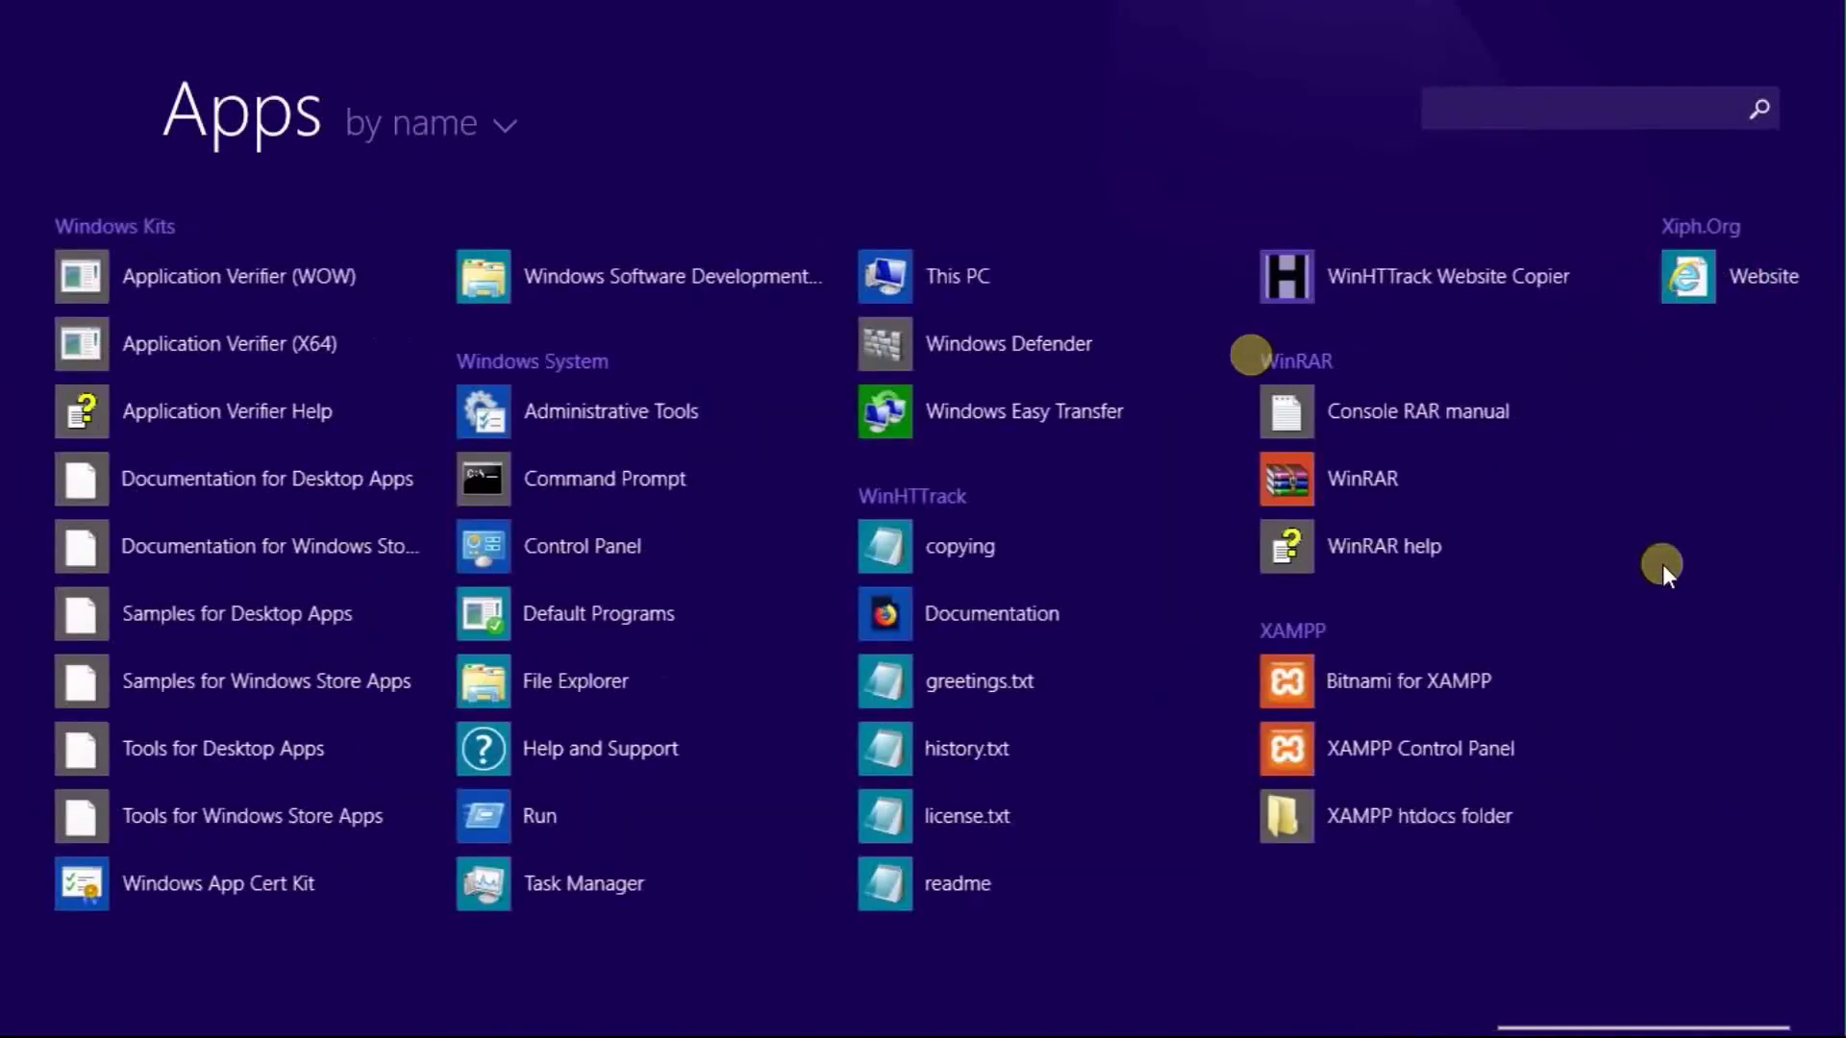
{"action": "scroll", "coordinate": [1663, 564], "scroll_direction": "up", "scroll_amount": 20}
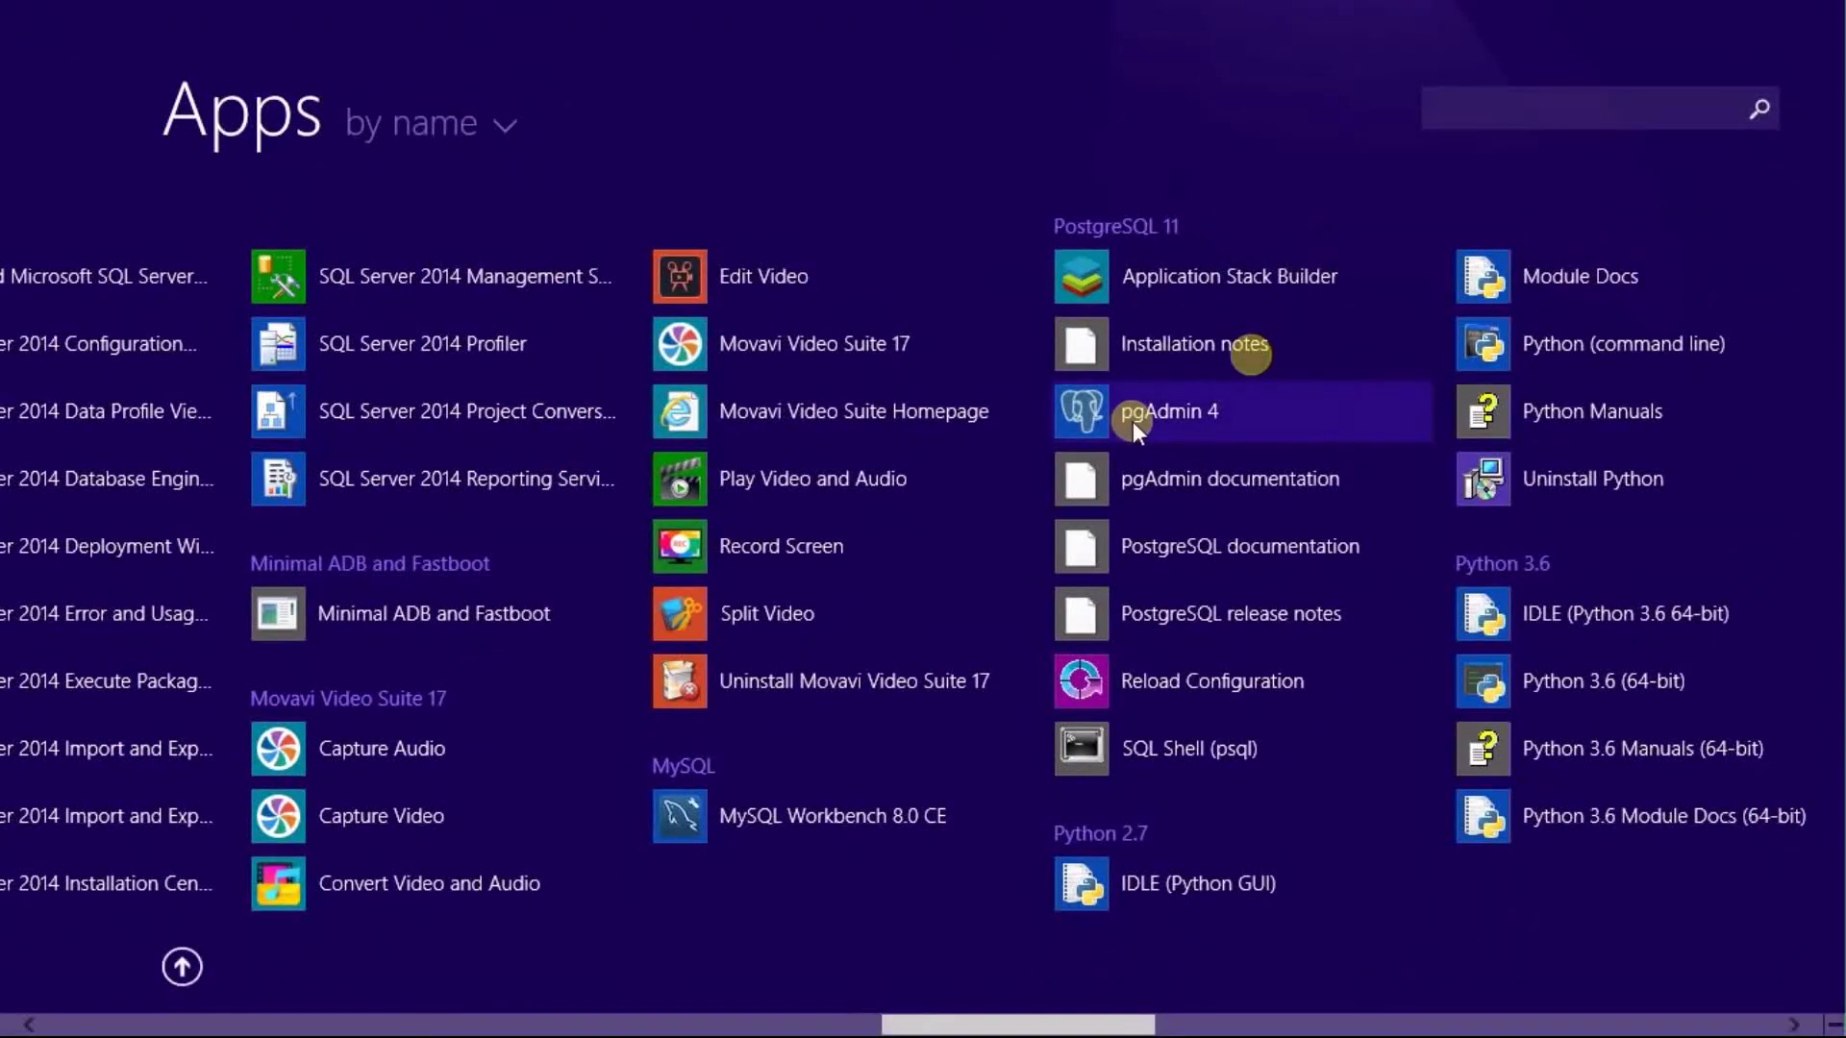
{"action": "left_click", "coordinate": [1179, 408]}
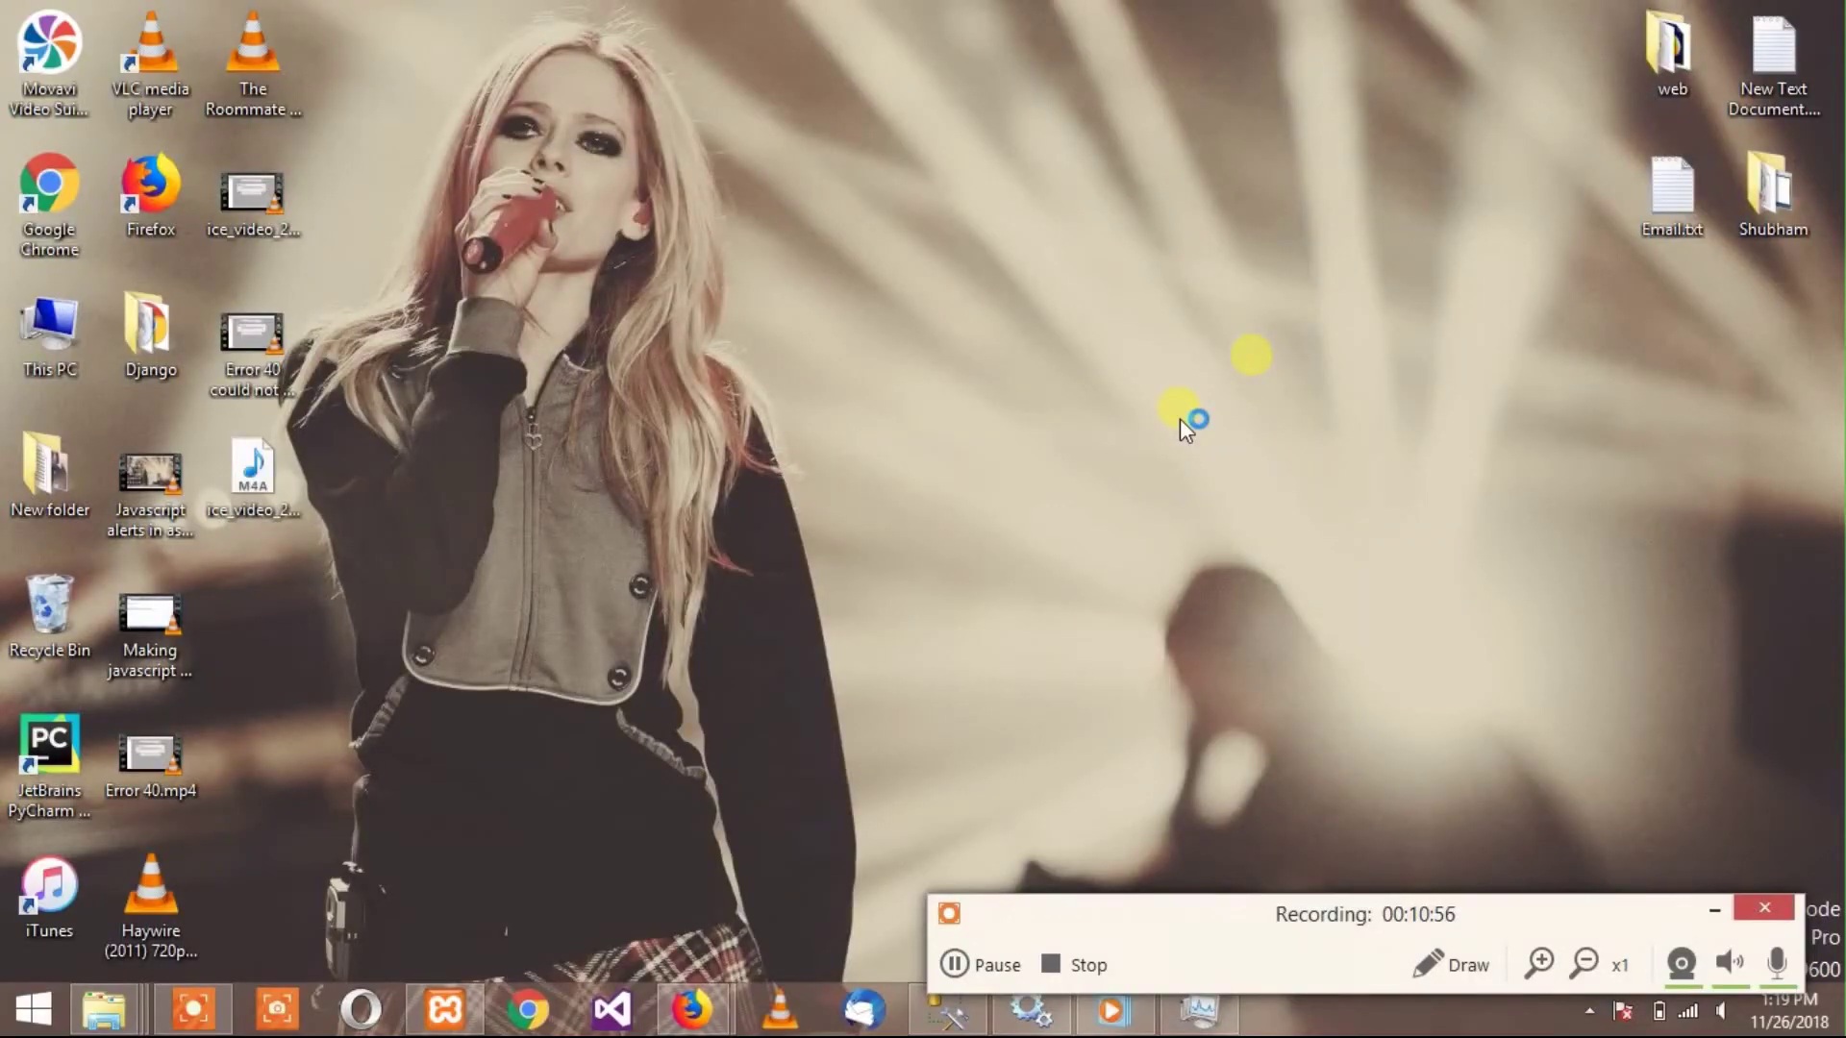
- Restore, then minimize the XAMPP Control Panel while the pgAdmin 4 splash loads
{"action": "left_click", "coordinate": [434, 990]}
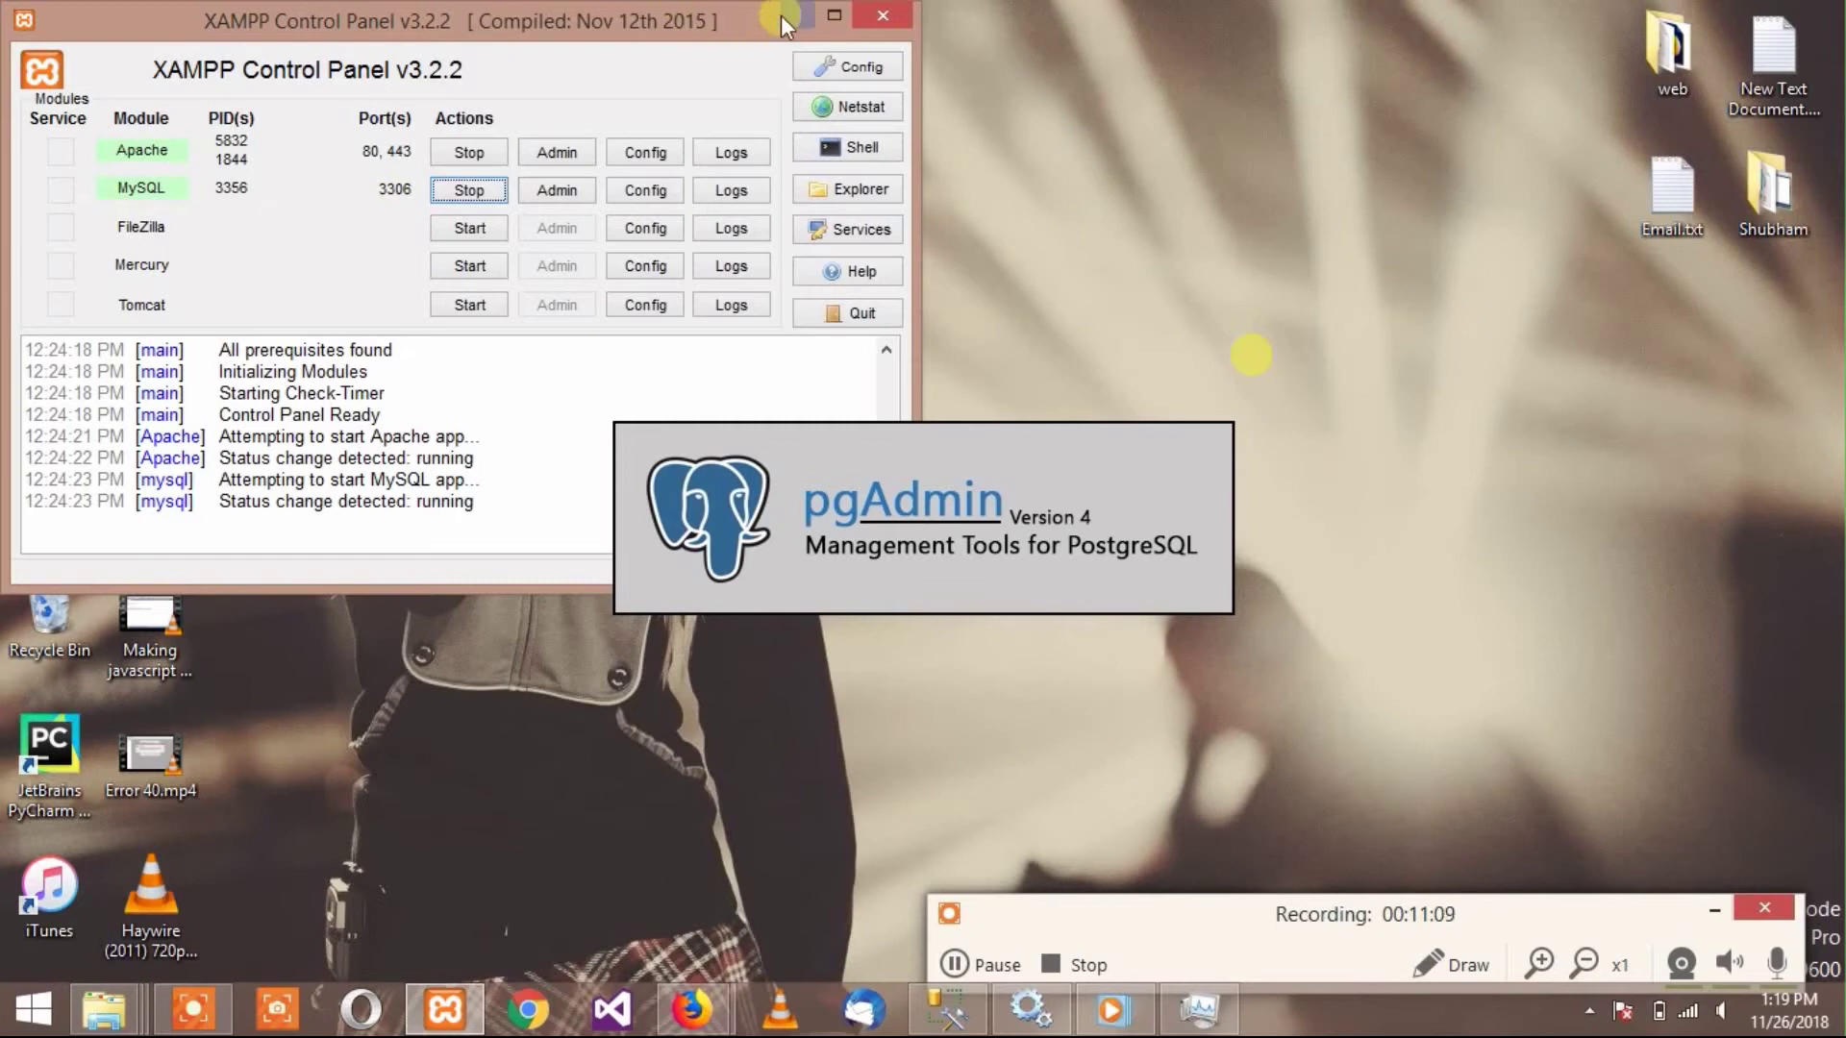
{"action": "left_click", "coordinate": [833, 16]}
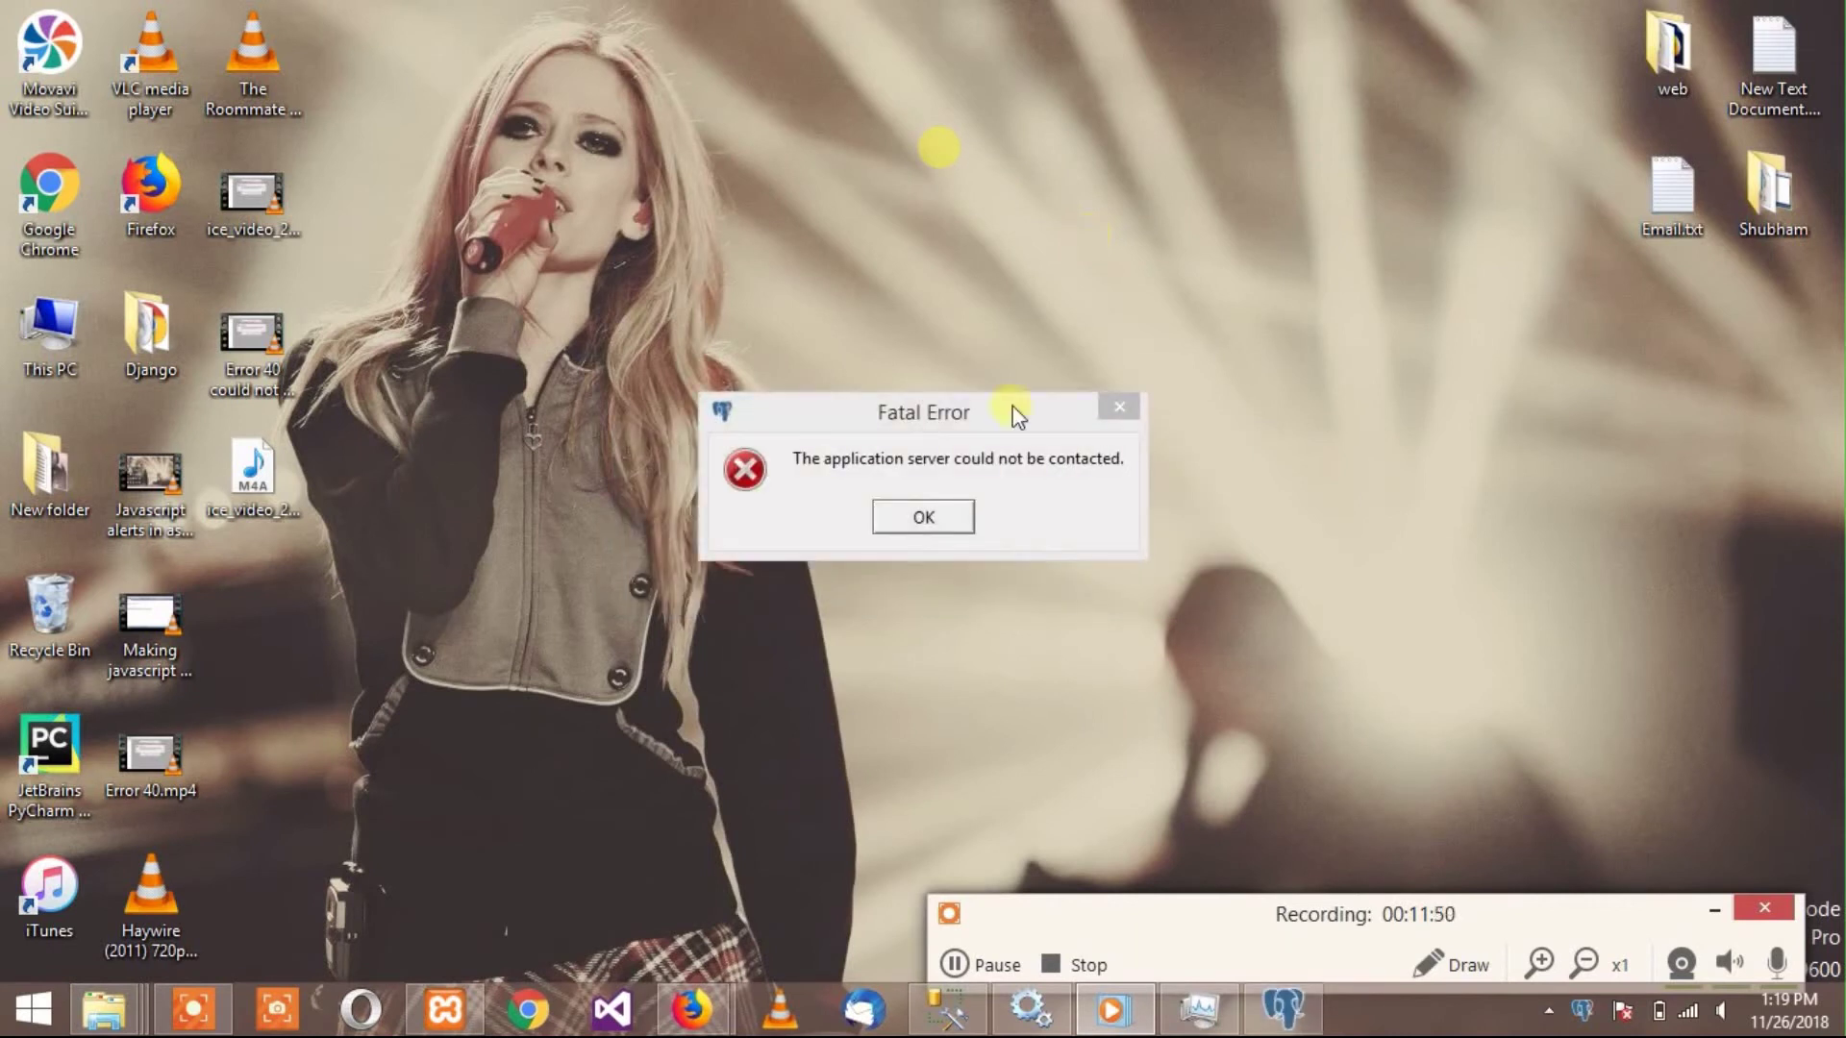
- Dismiss pgAdmin's Fatal Error, then stop Apache and MySQL in XAMPP and minimize it
{"action": "left_click", "coordinate": [935, 516]}
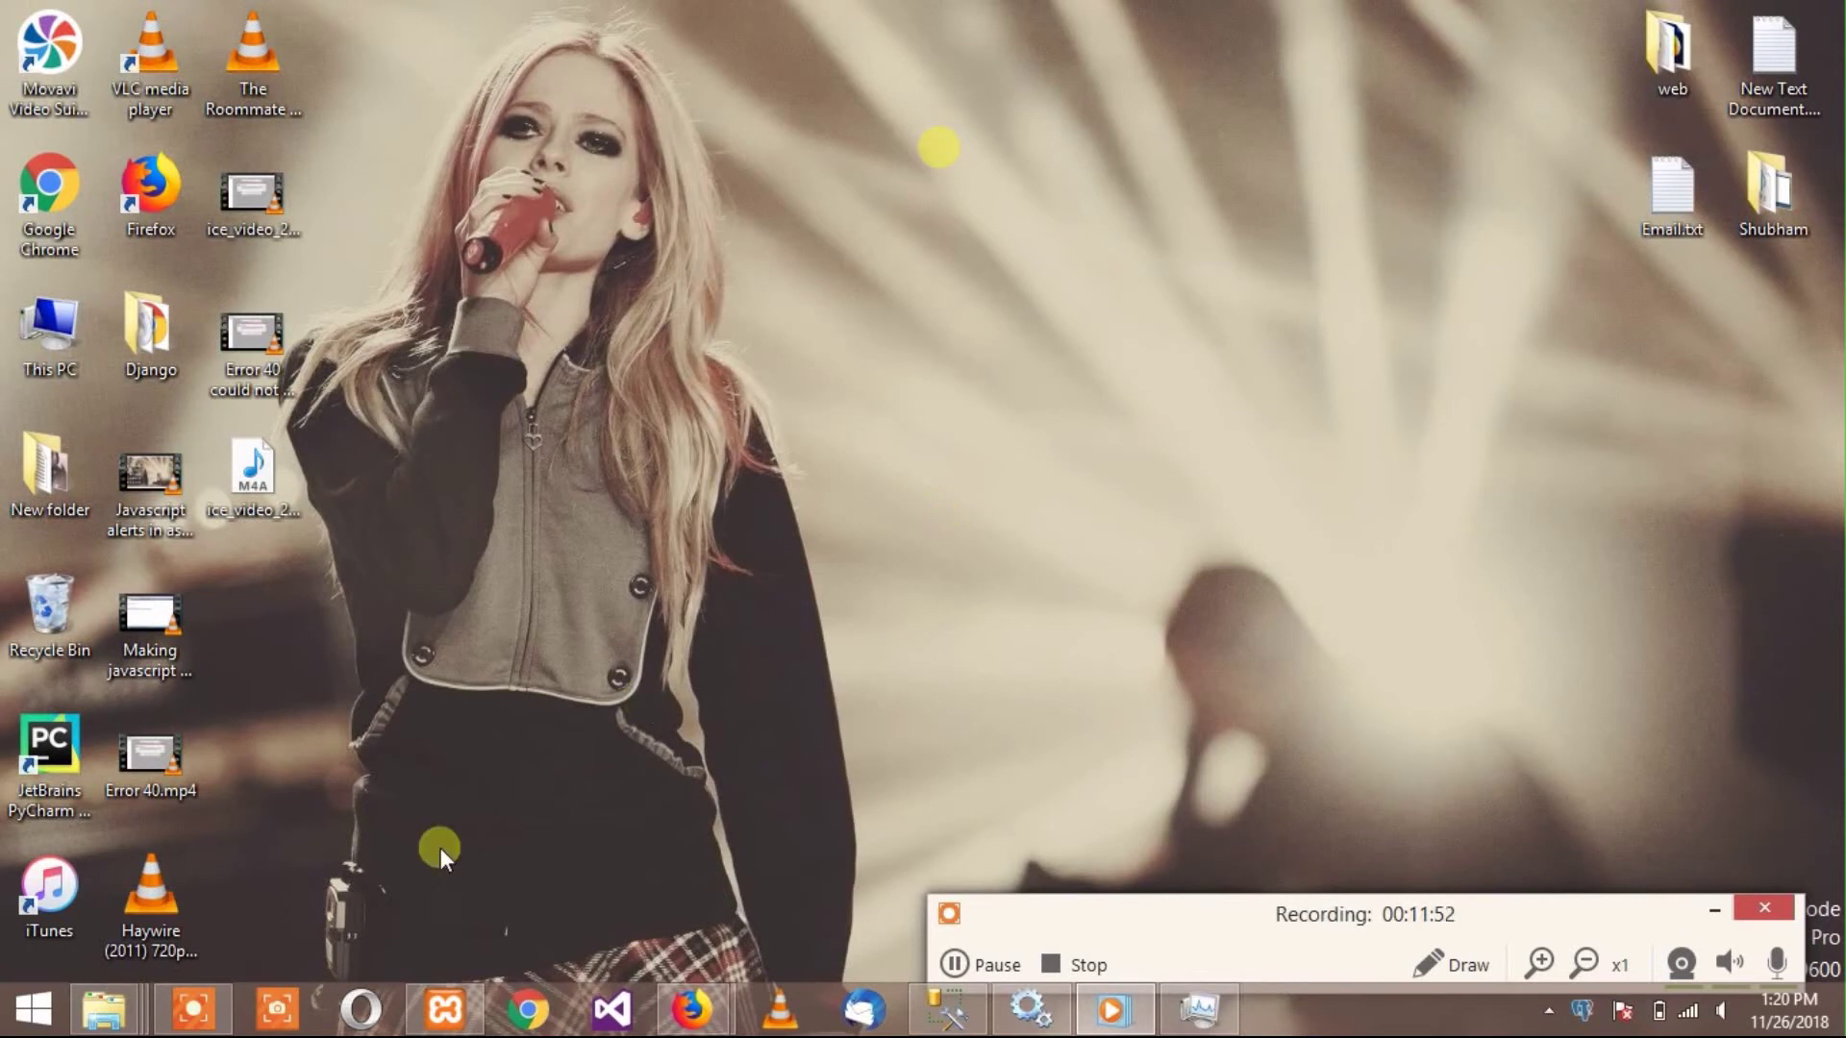
{"action": "left_click", "coordinate": [446, 1009]}
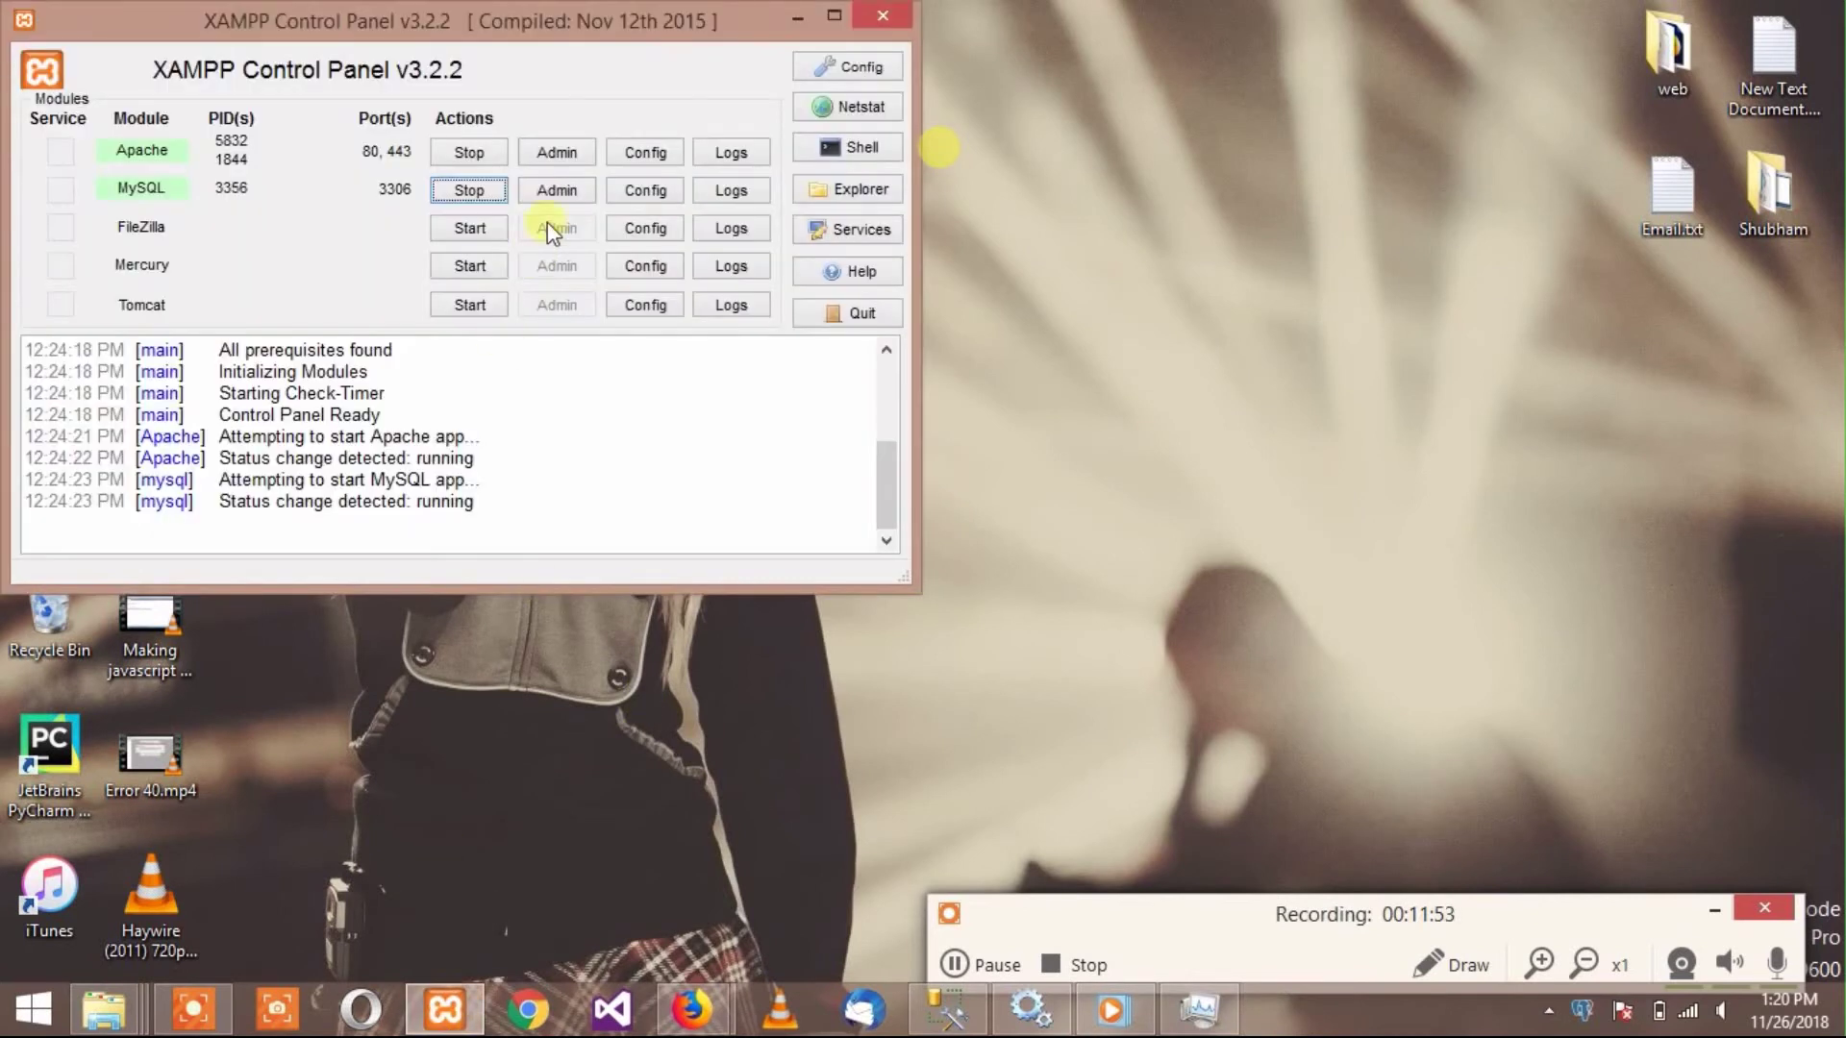
{"action": "left_click", "coordinate": [462, 154]}
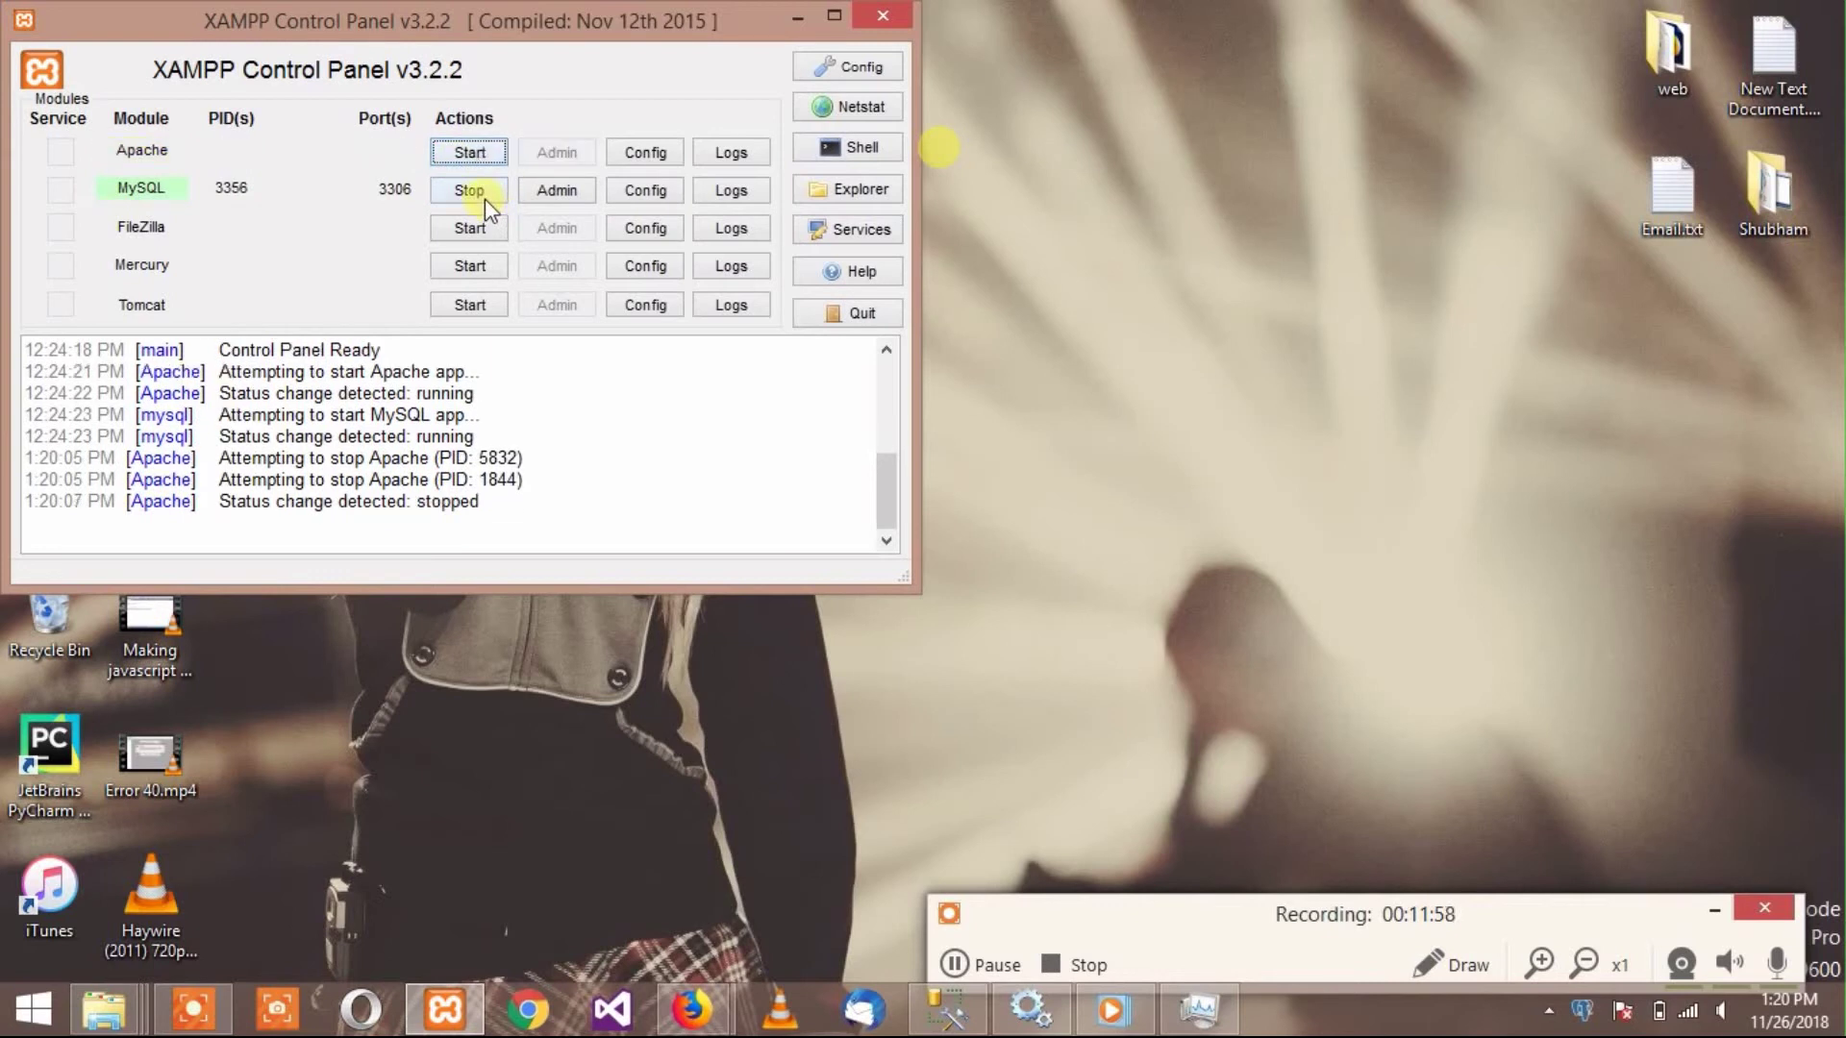
{"action": "left_click", "coordinate": [468, 191]}
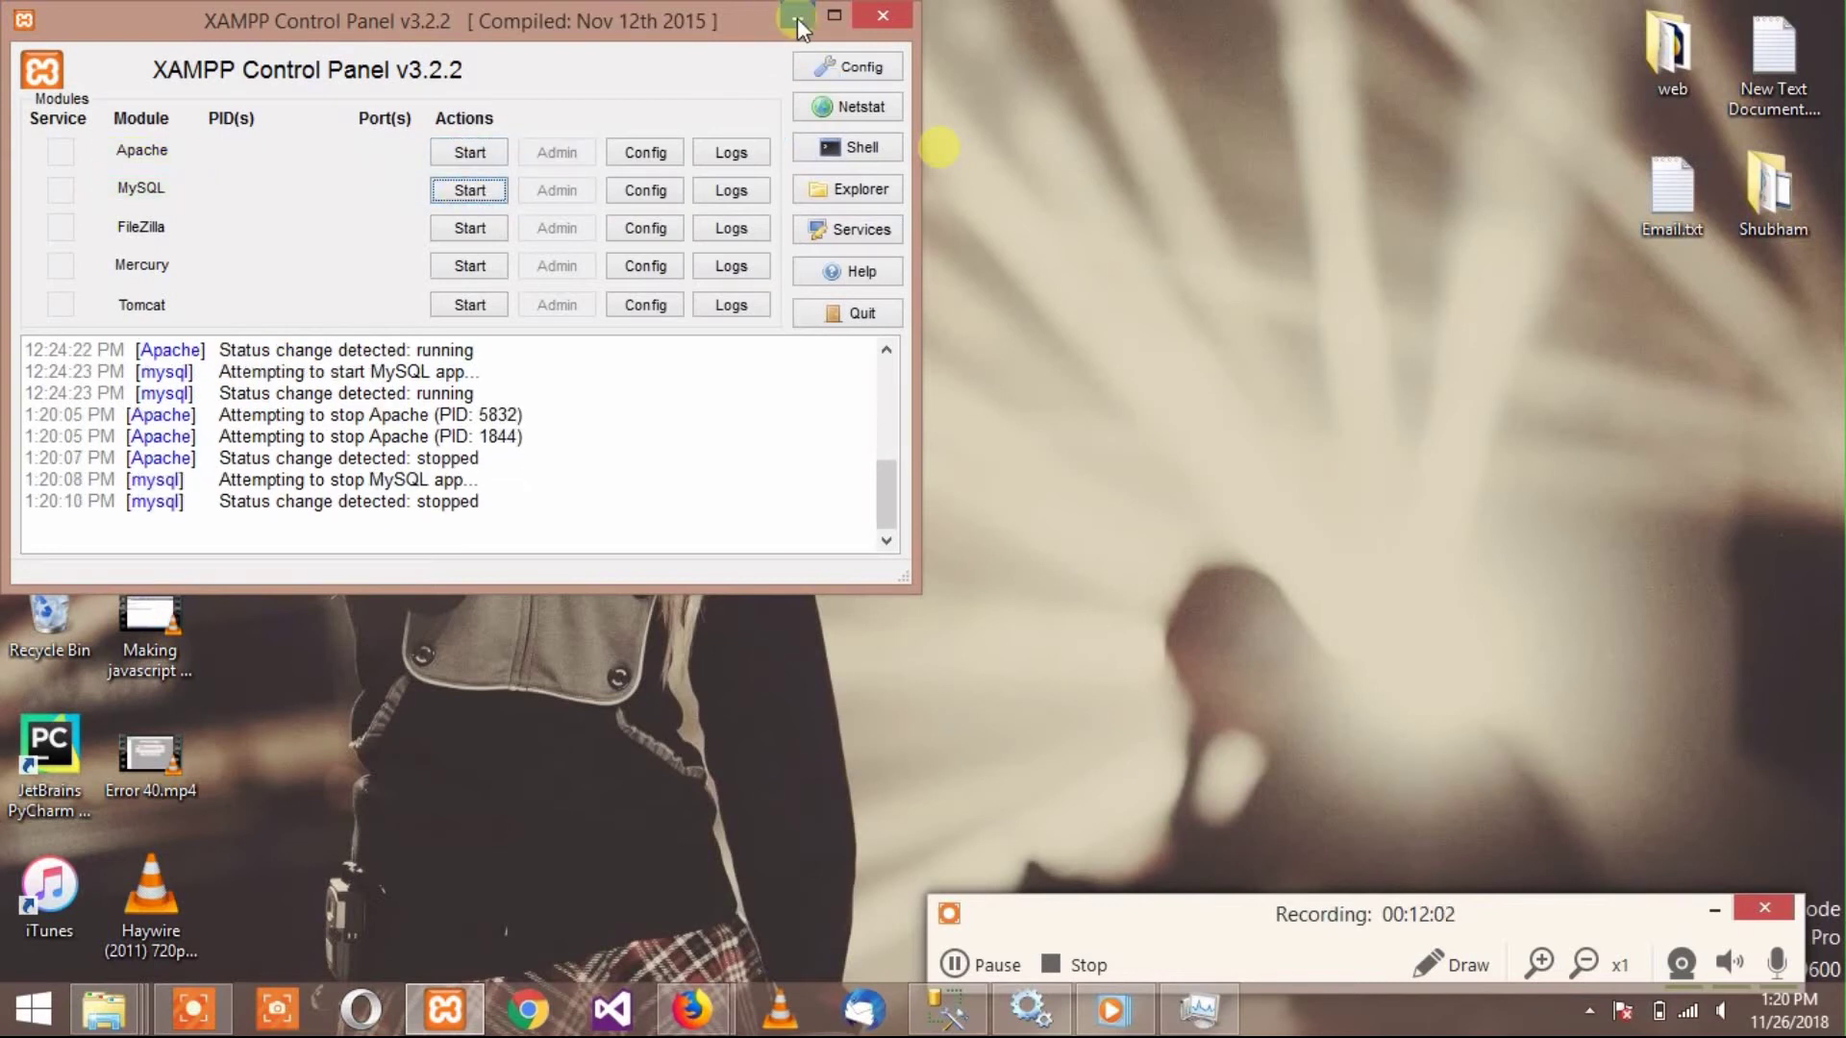
{"action": "left_click", "coordinate": [795, 17]}
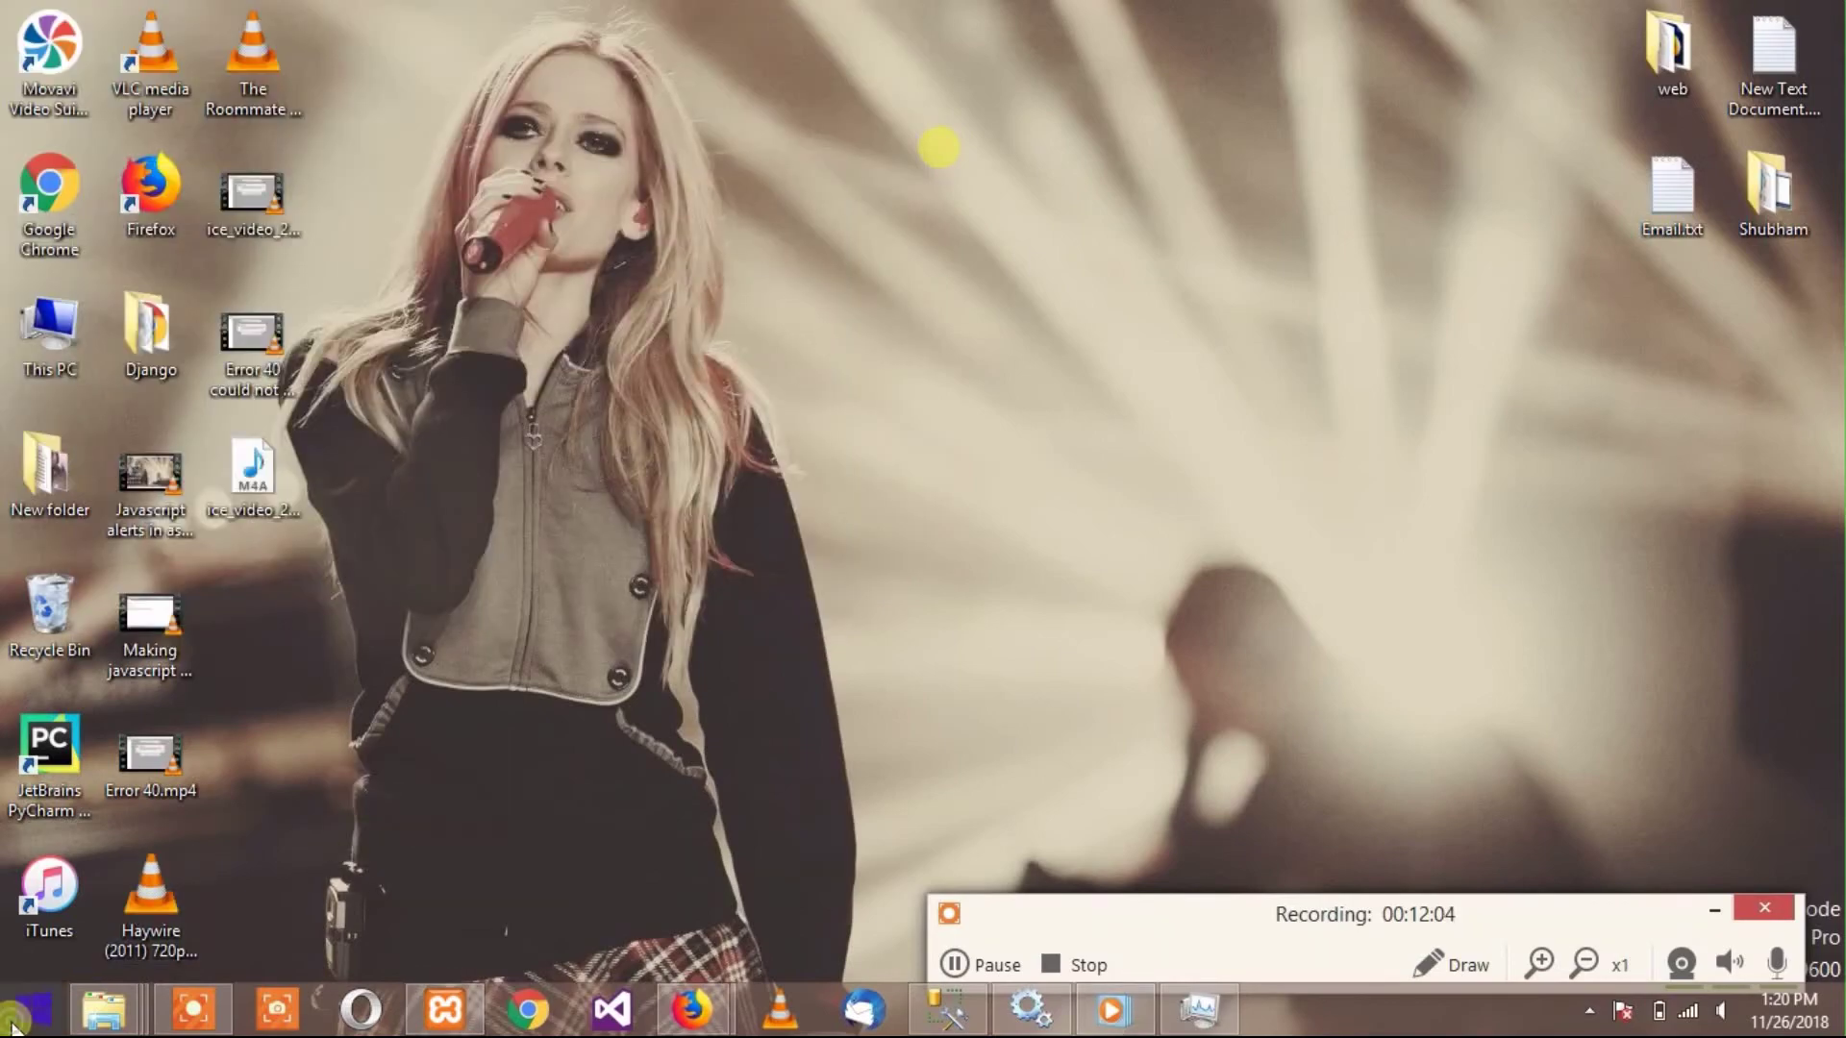
- Launch pgAdmin 4 again from the PostgreSQL 11 group in the Start app list
{"action": "left_click", "coordinate": [11, 1029]}
{"action": "scroll", "coordinate": [942, 748], "scroll_direction": "down", "scroll_amount": 2}
{"action": "scroll", "coordinate": [942, 748], "scroll_direction": "down", "scroll_amount": 10}
{"action": "scroll", "coordinate": [942, 748], "scroll_direction": "down", "scroll_amount": 10}
{"action": "scroll", "coordinate": [942, 748], "scroll_direction": "down", "scroll_amount": 7}
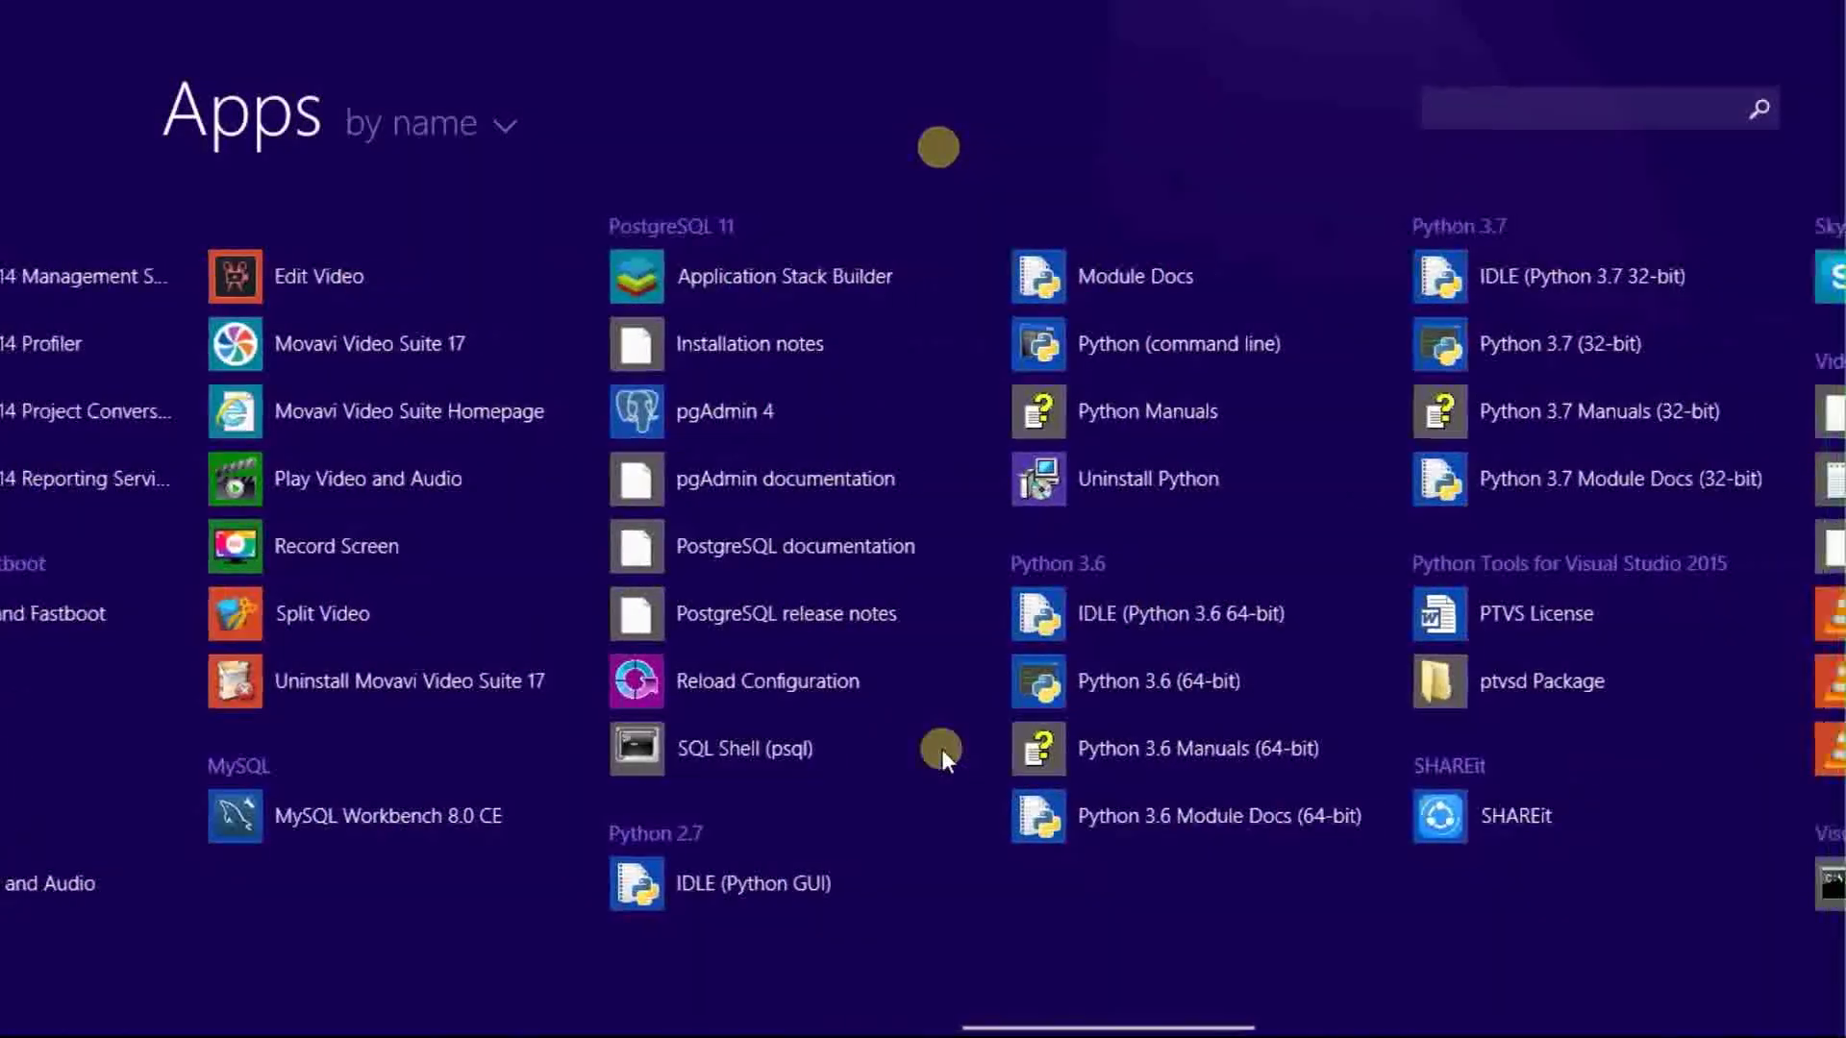
{"action": "scroll", "coordinate": [942, 748], "scroll_direction": "down", "scroll_amount": 1}
{"action": "left_click", "coordinate": [528, 413]}
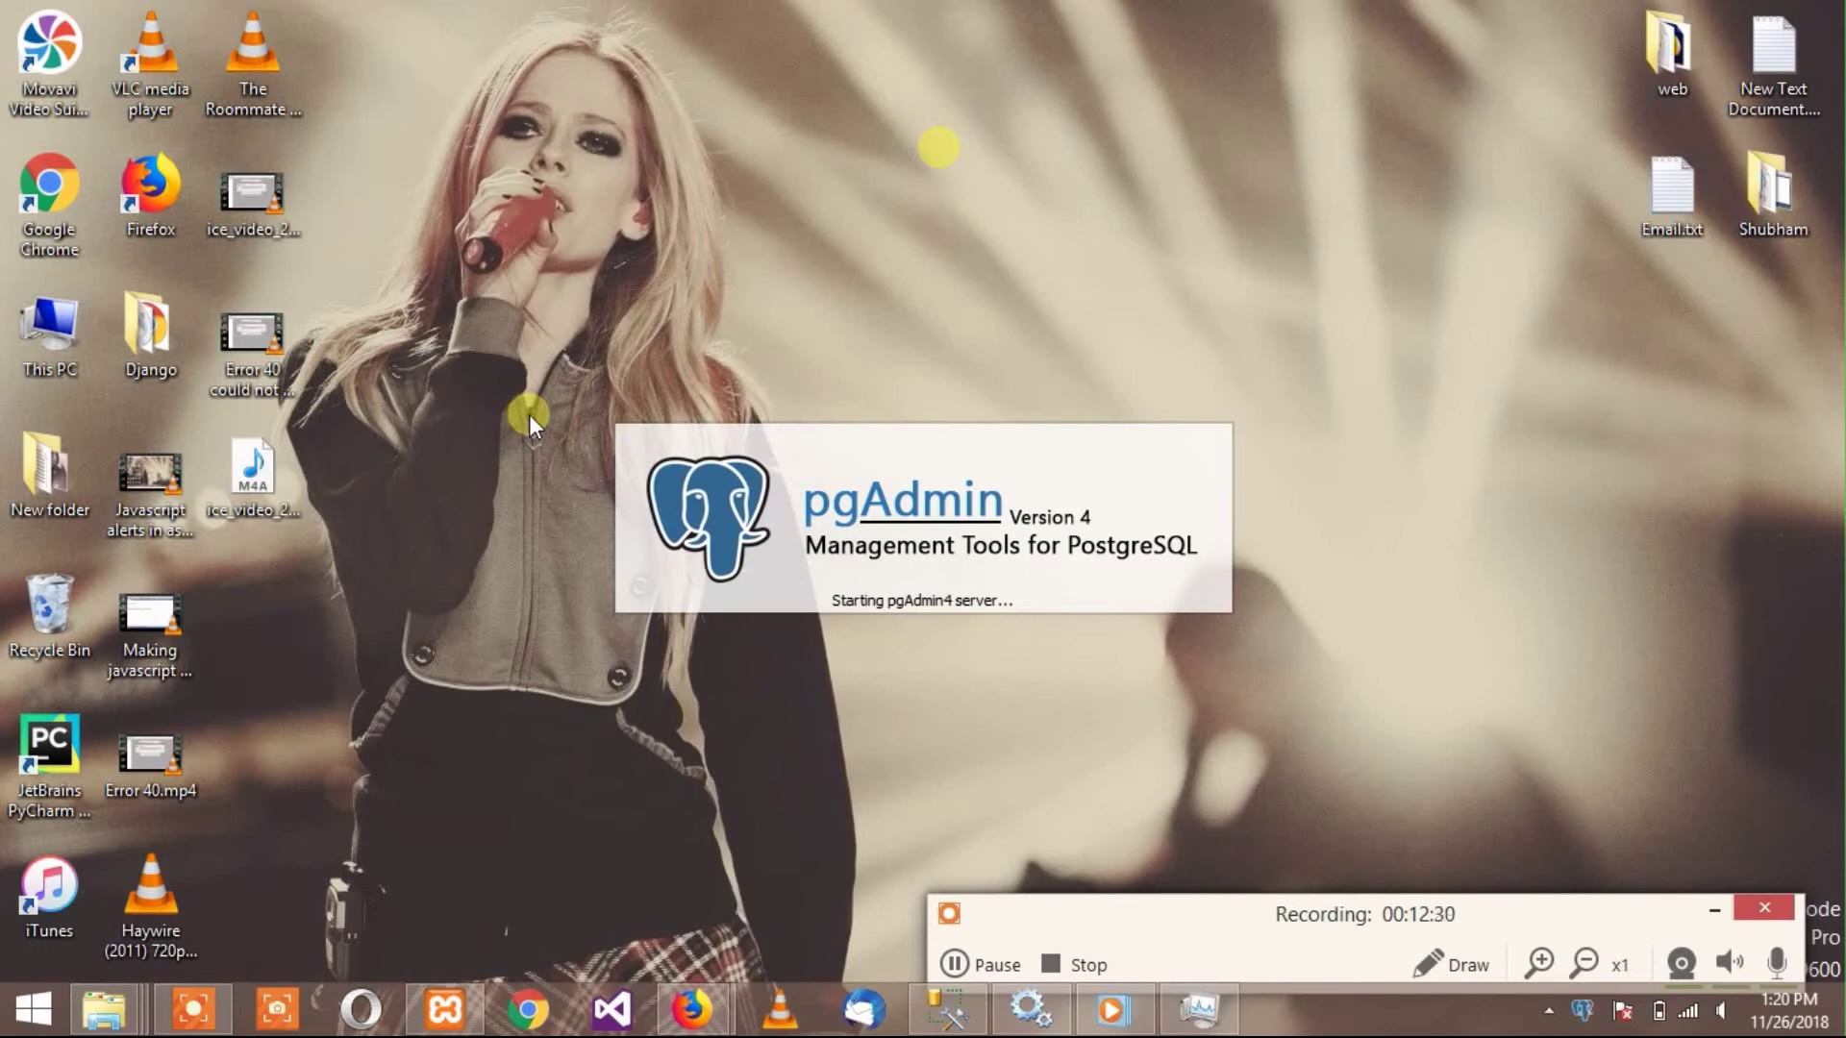
- Bring up Windows Services to review the service list, then minimize it
{"action": "left_click", "coordinate": [1030, 1009]}
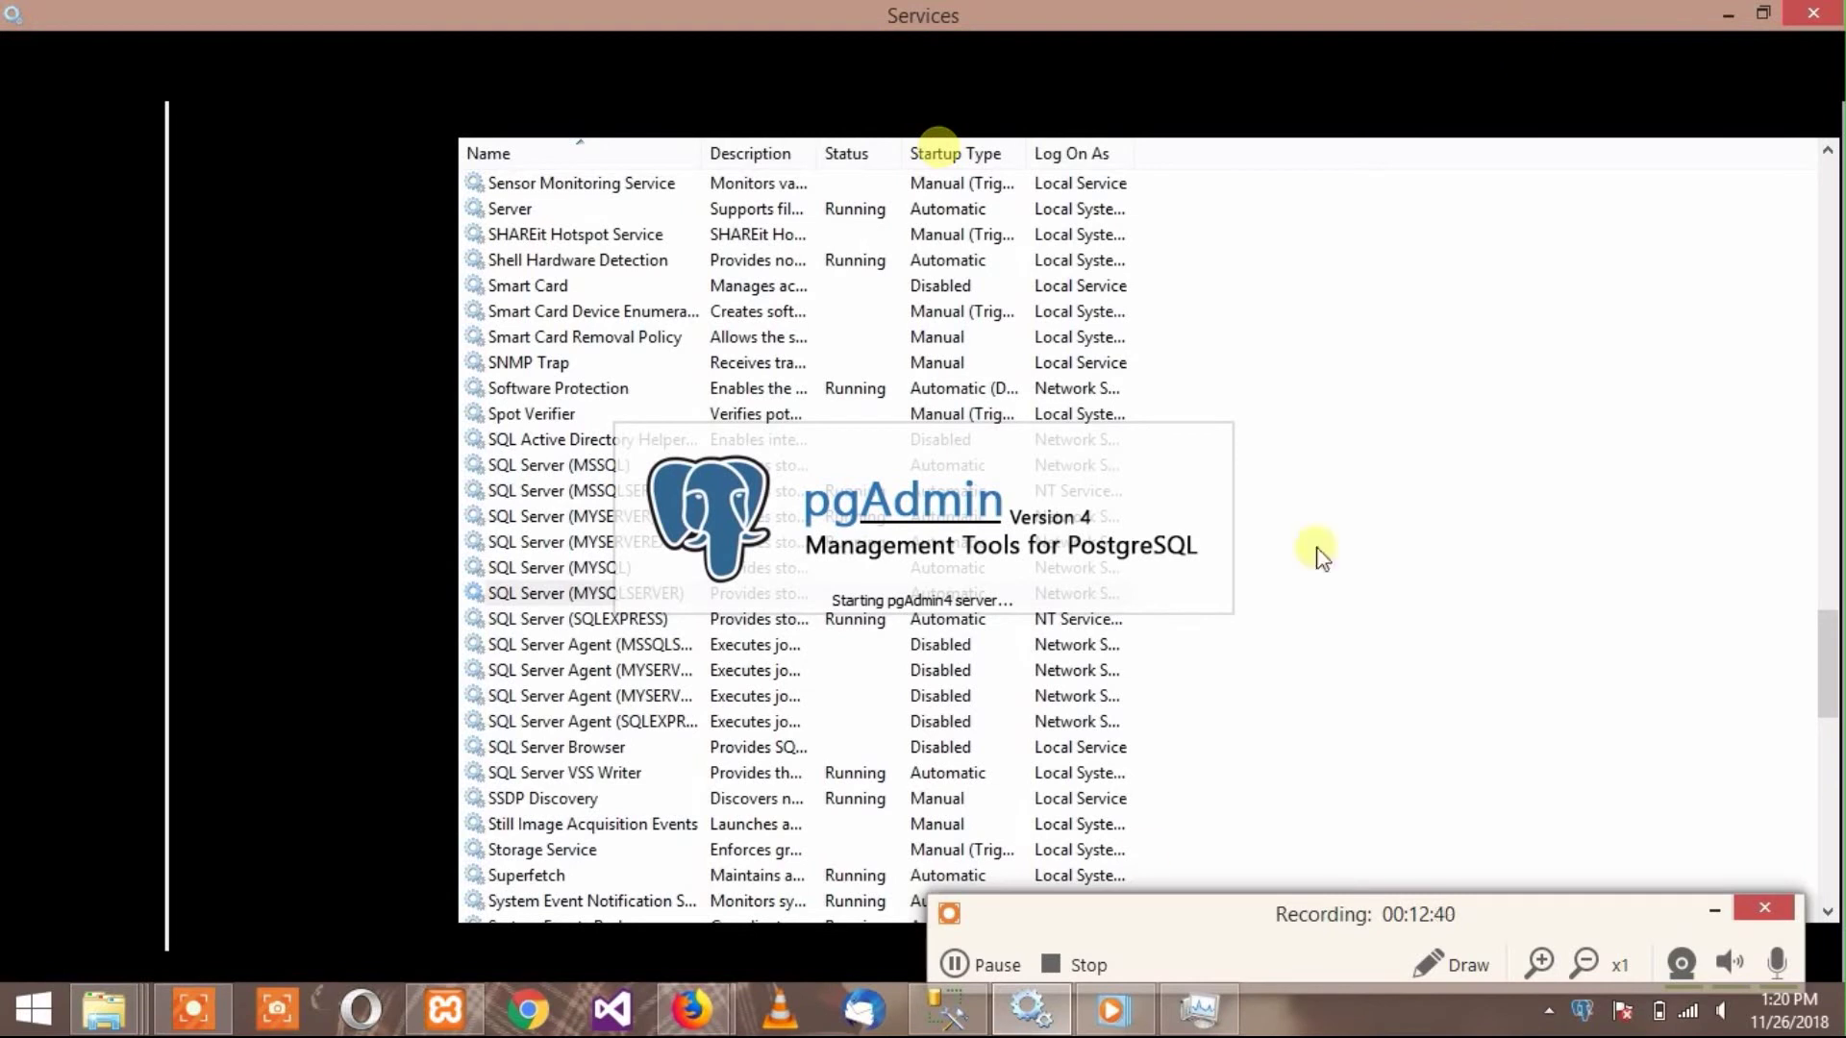
{"action": "mouse_move", "coordinate": [690, 1009]}
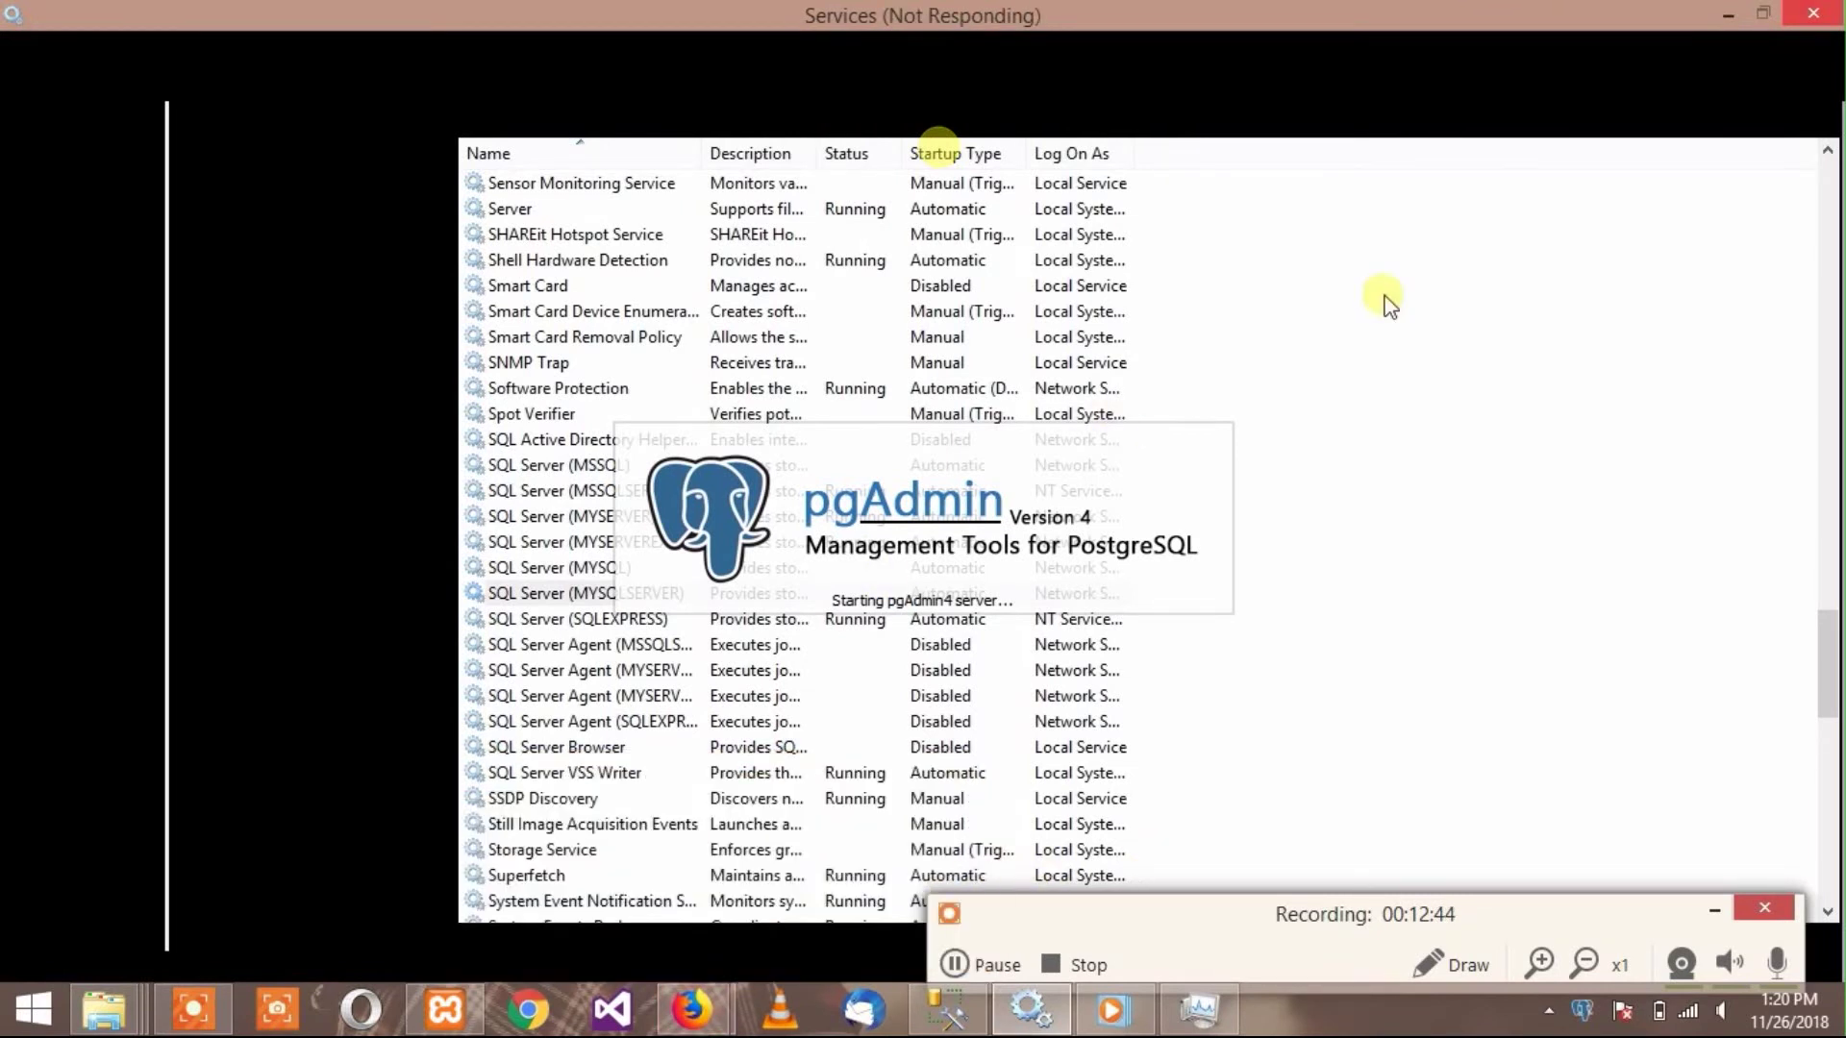
{"action": "left_click", "coordinate": [1730, 19]}
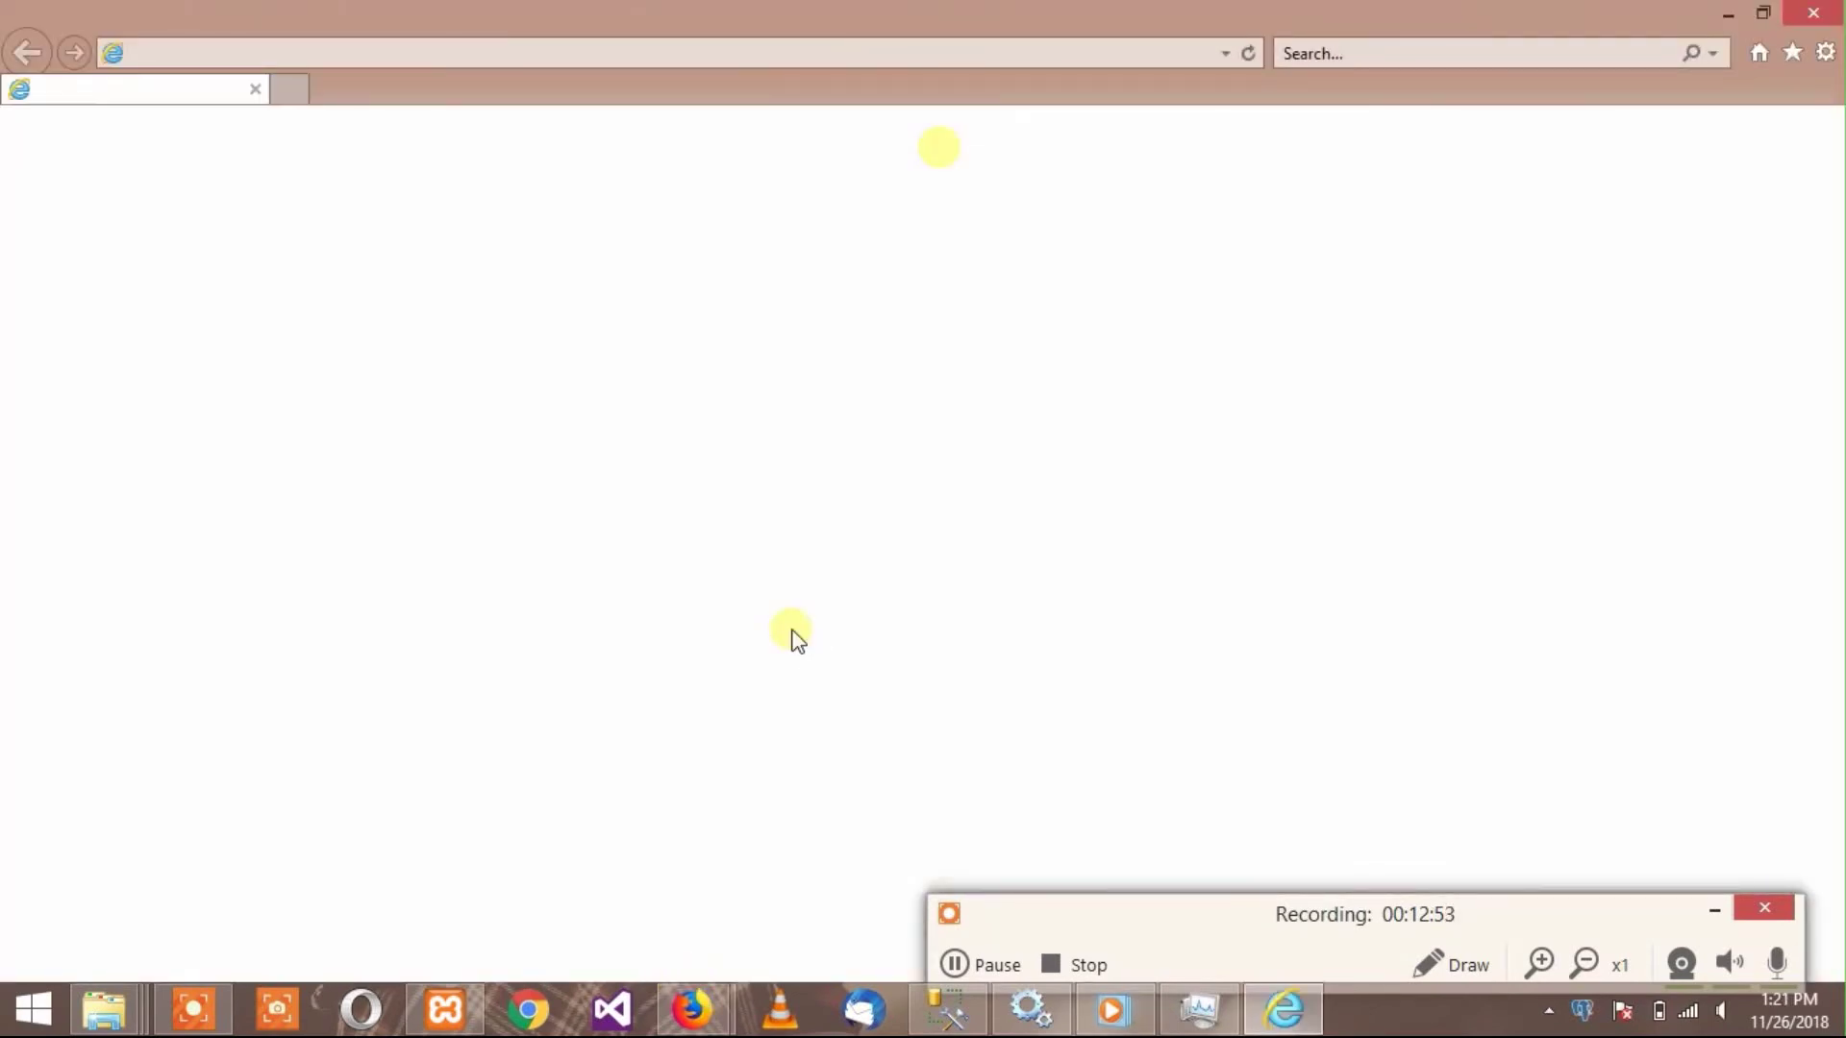
- Minimize the XAMPP Control Panel to reveal the pgAdmin 4 dashboard in Internet Explorer
{"action": "left_click", "coordinate": [448, 1009]}
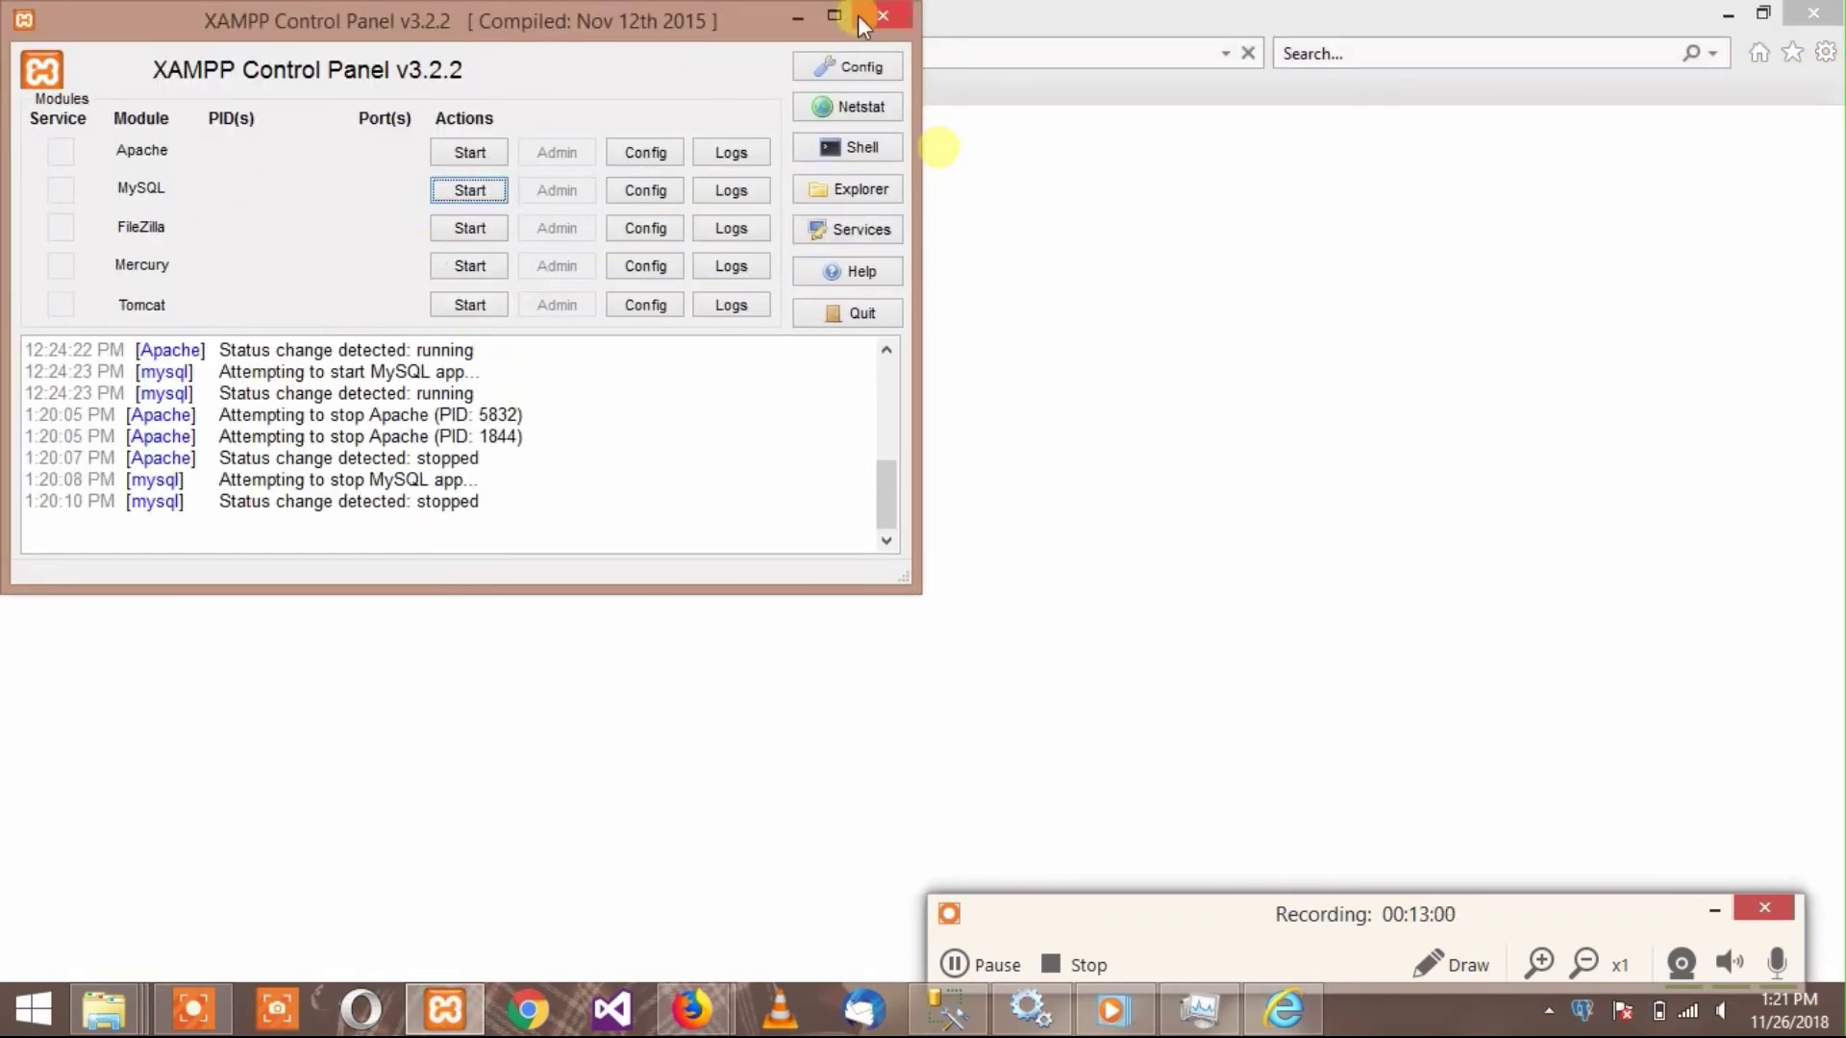
{"action": "left_click", "coordinate": [810, 17]}
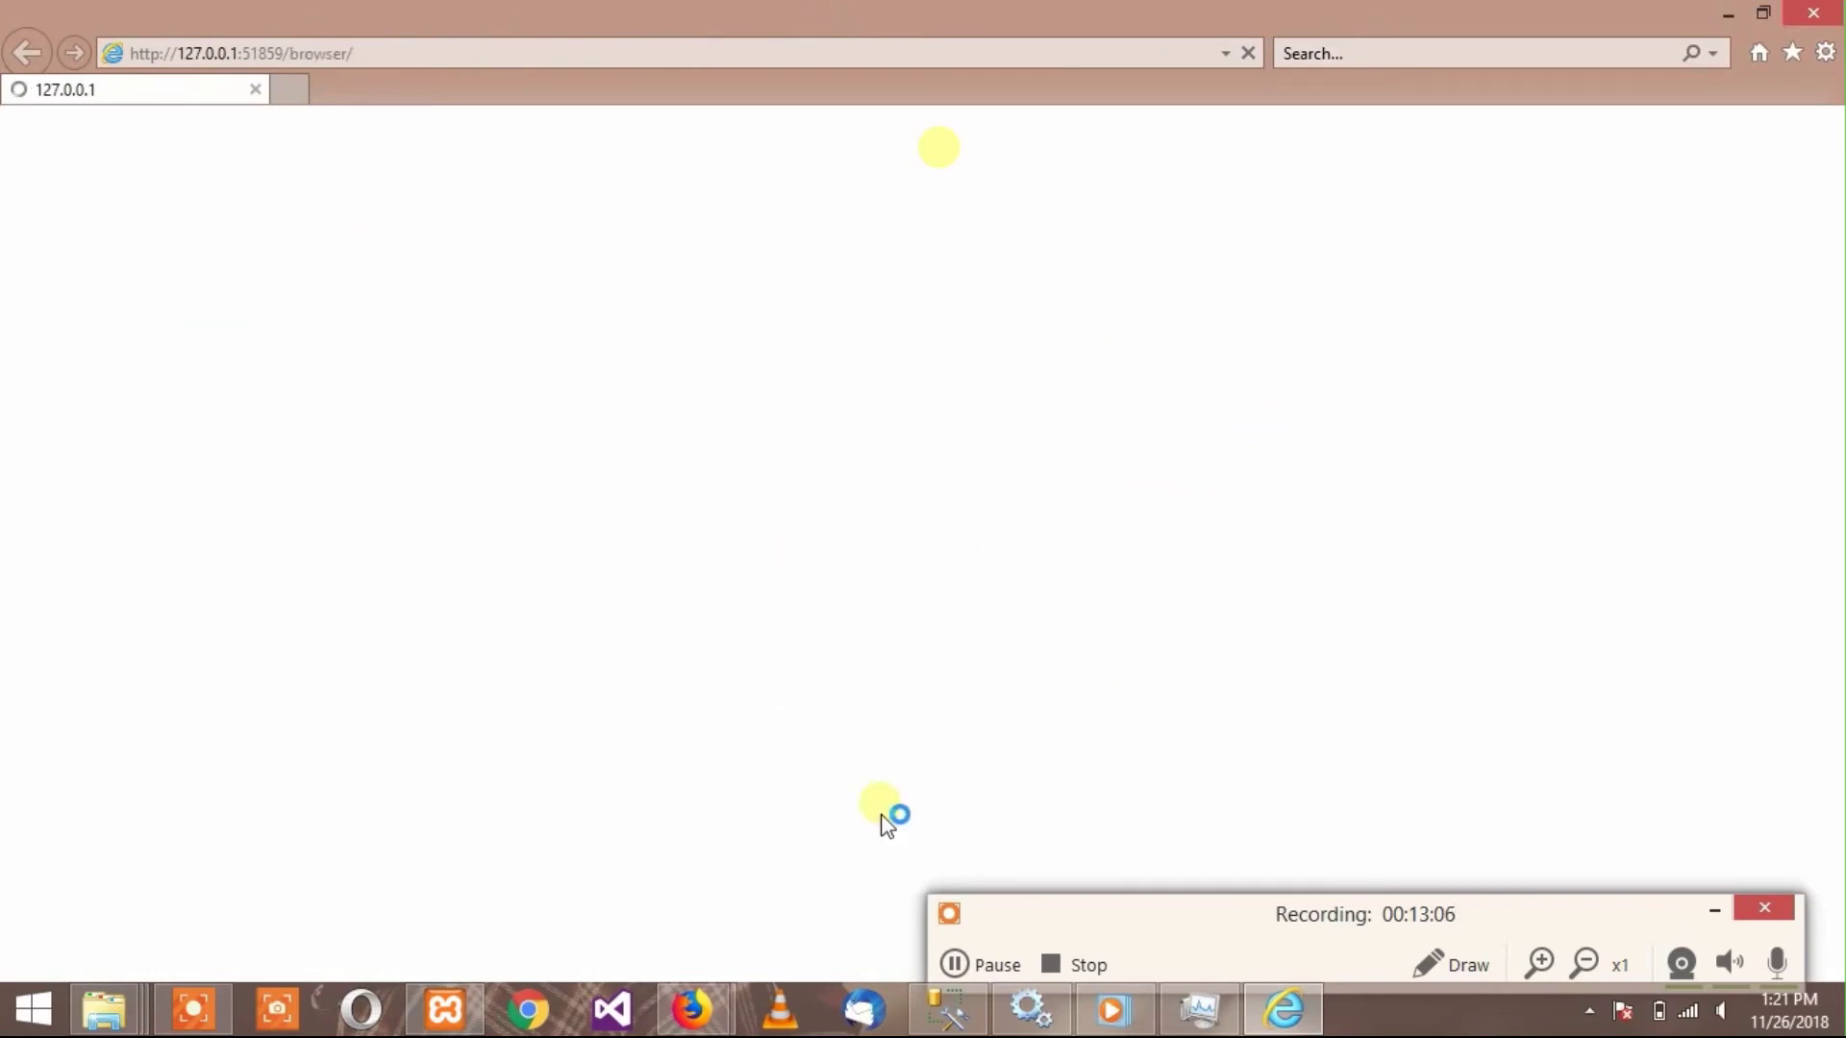
{"action": "mouse_move", "coordinate": [452, 994]}
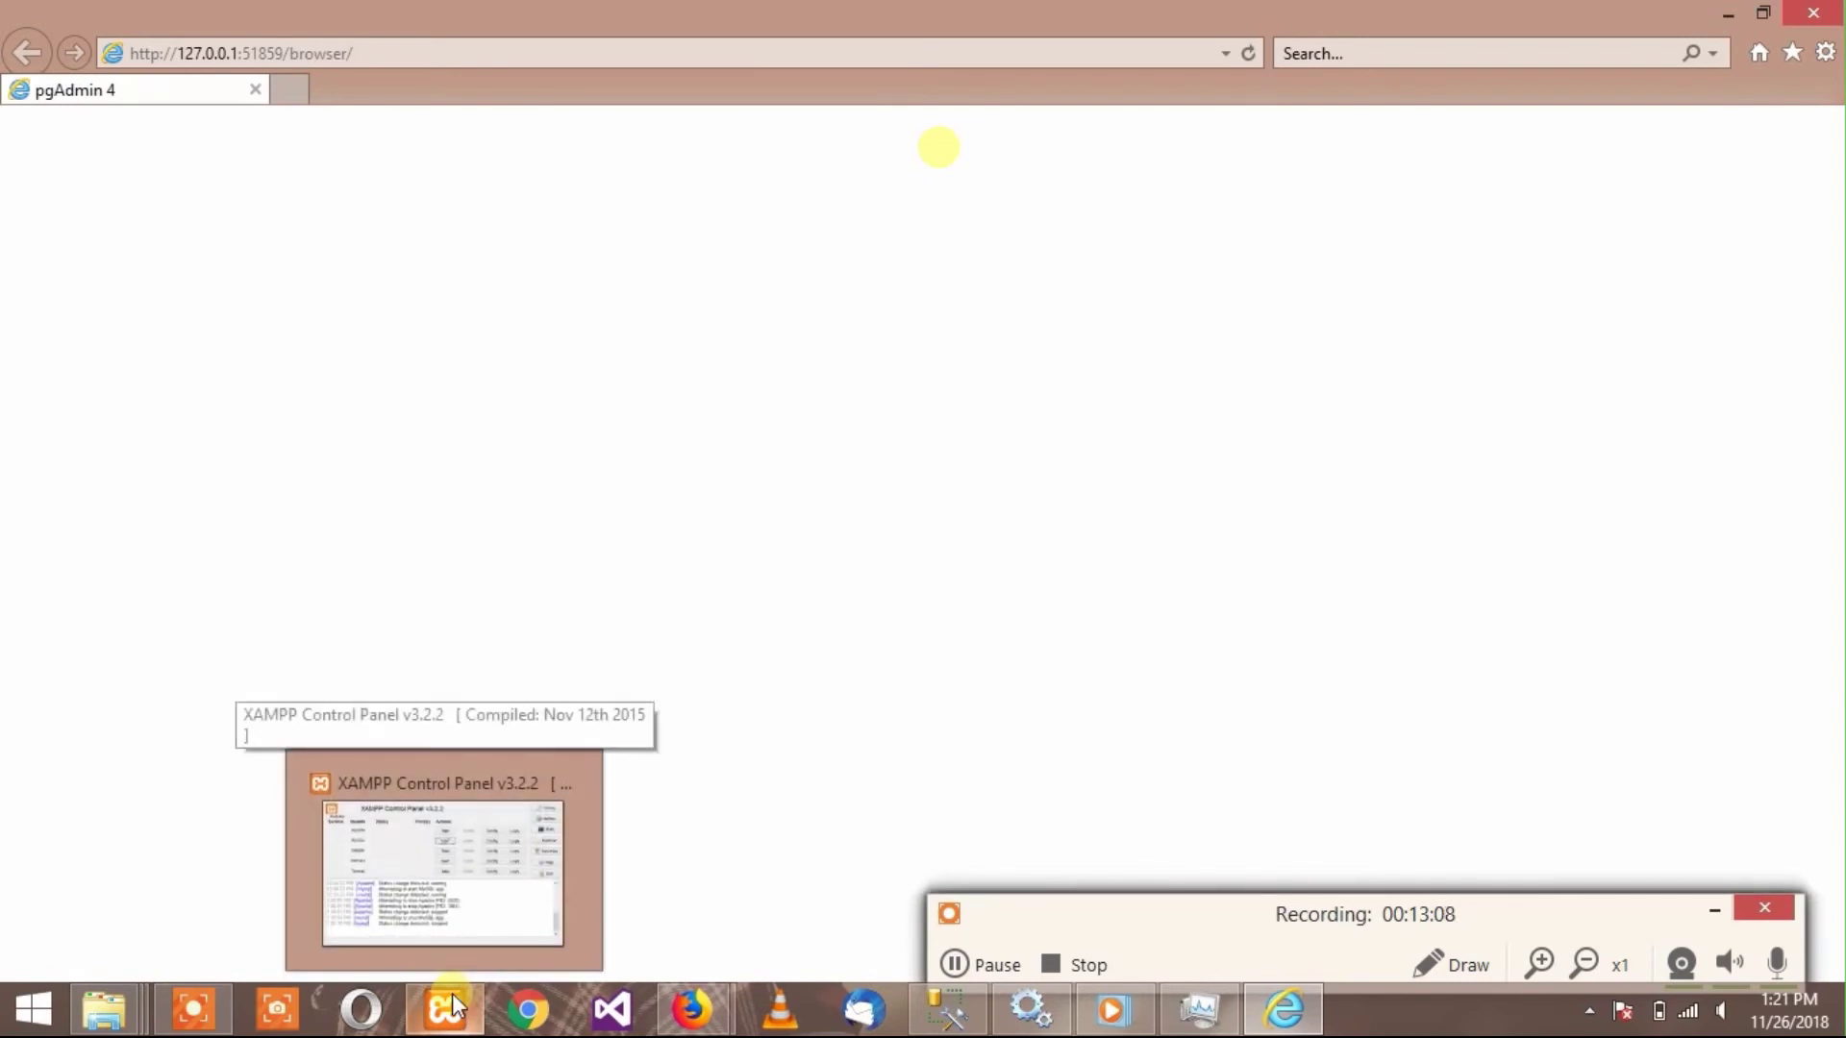
{"action": "left_click", "coordinate": [452, 994]}
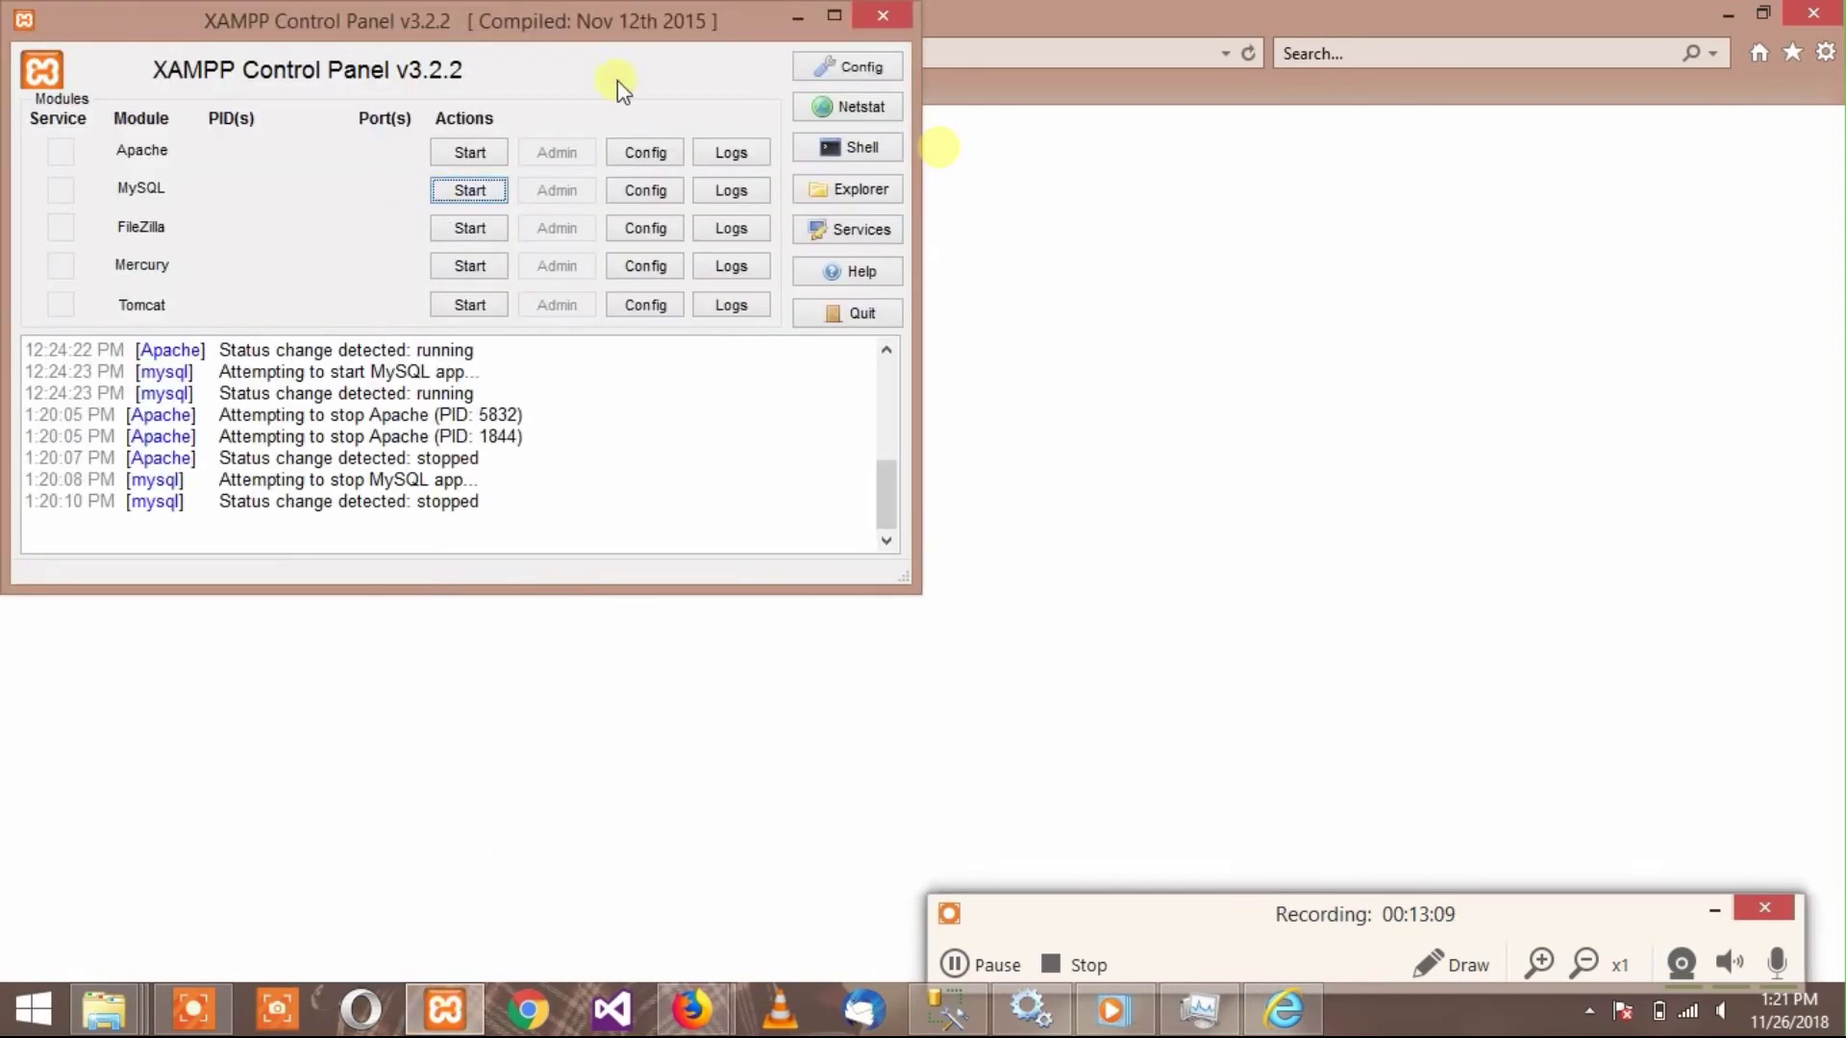
{"action": "left_click", "coordinate": [797, 17]}
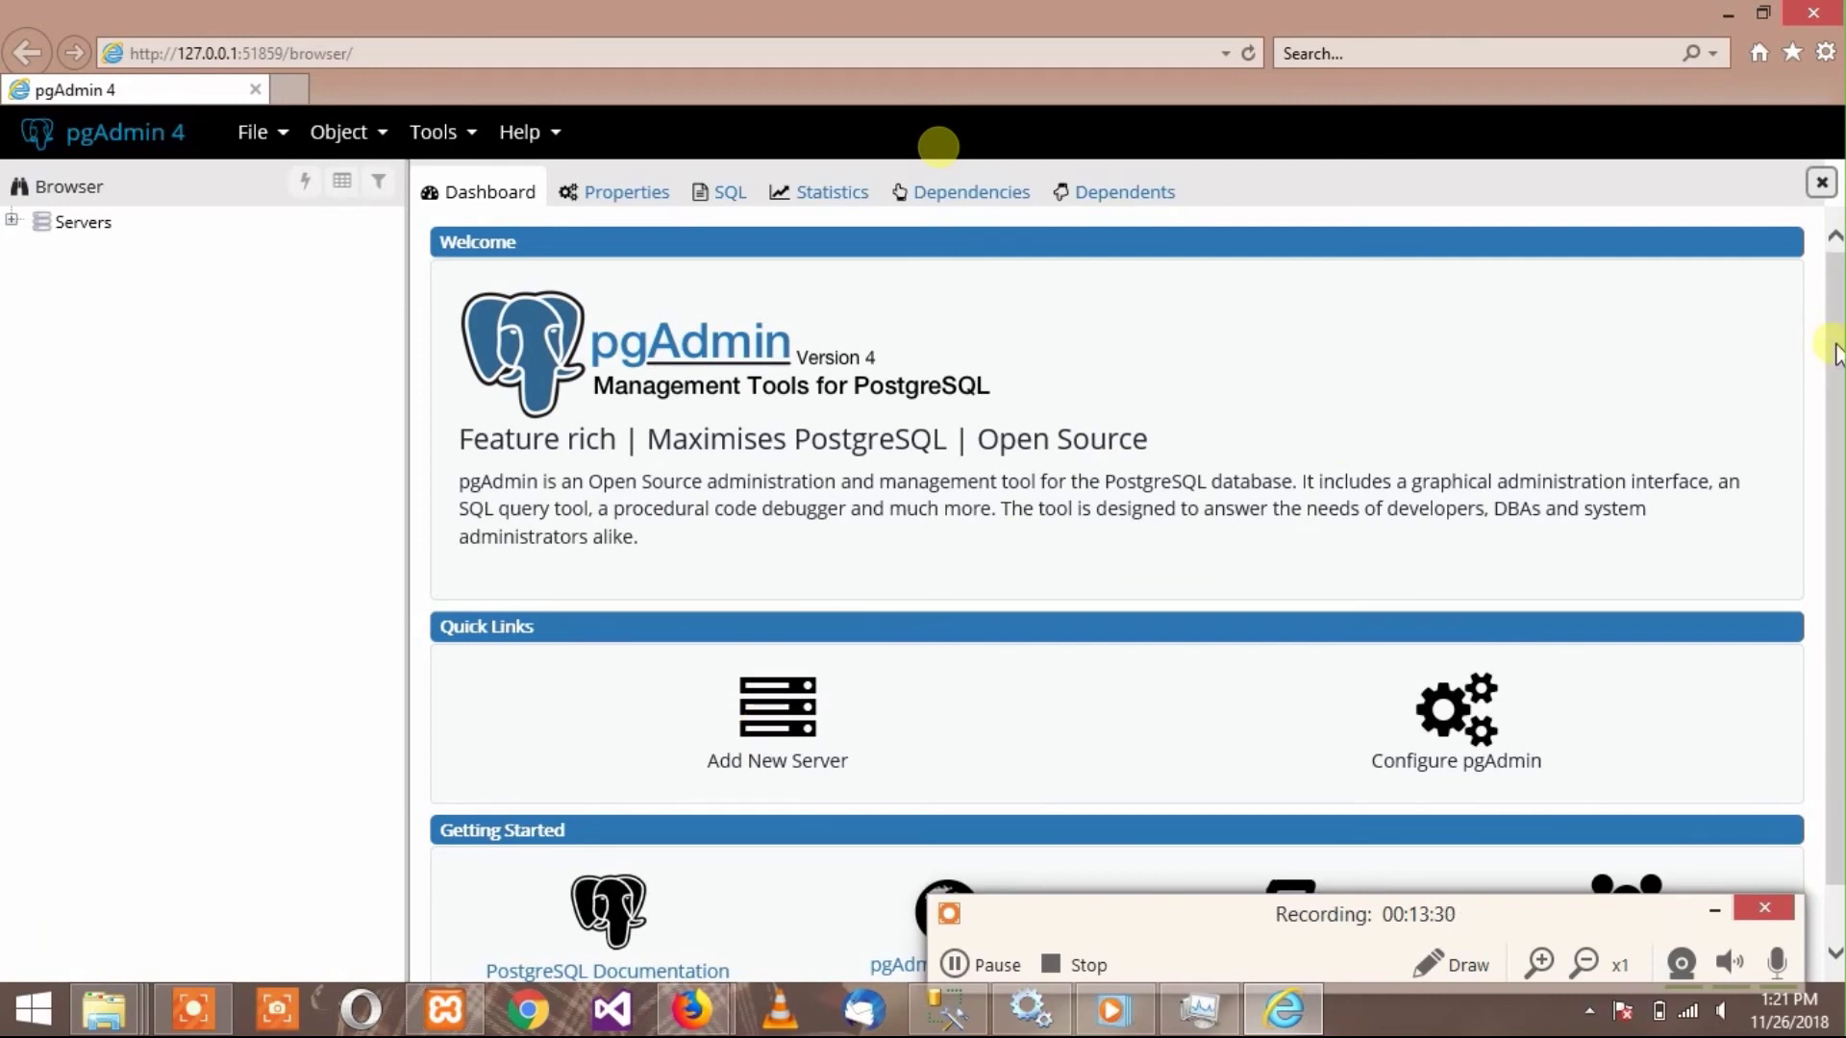
{"action": "scroll", "coordinate": [1834, 351], "scroll_direction": "down", "scroll_amount": 1}
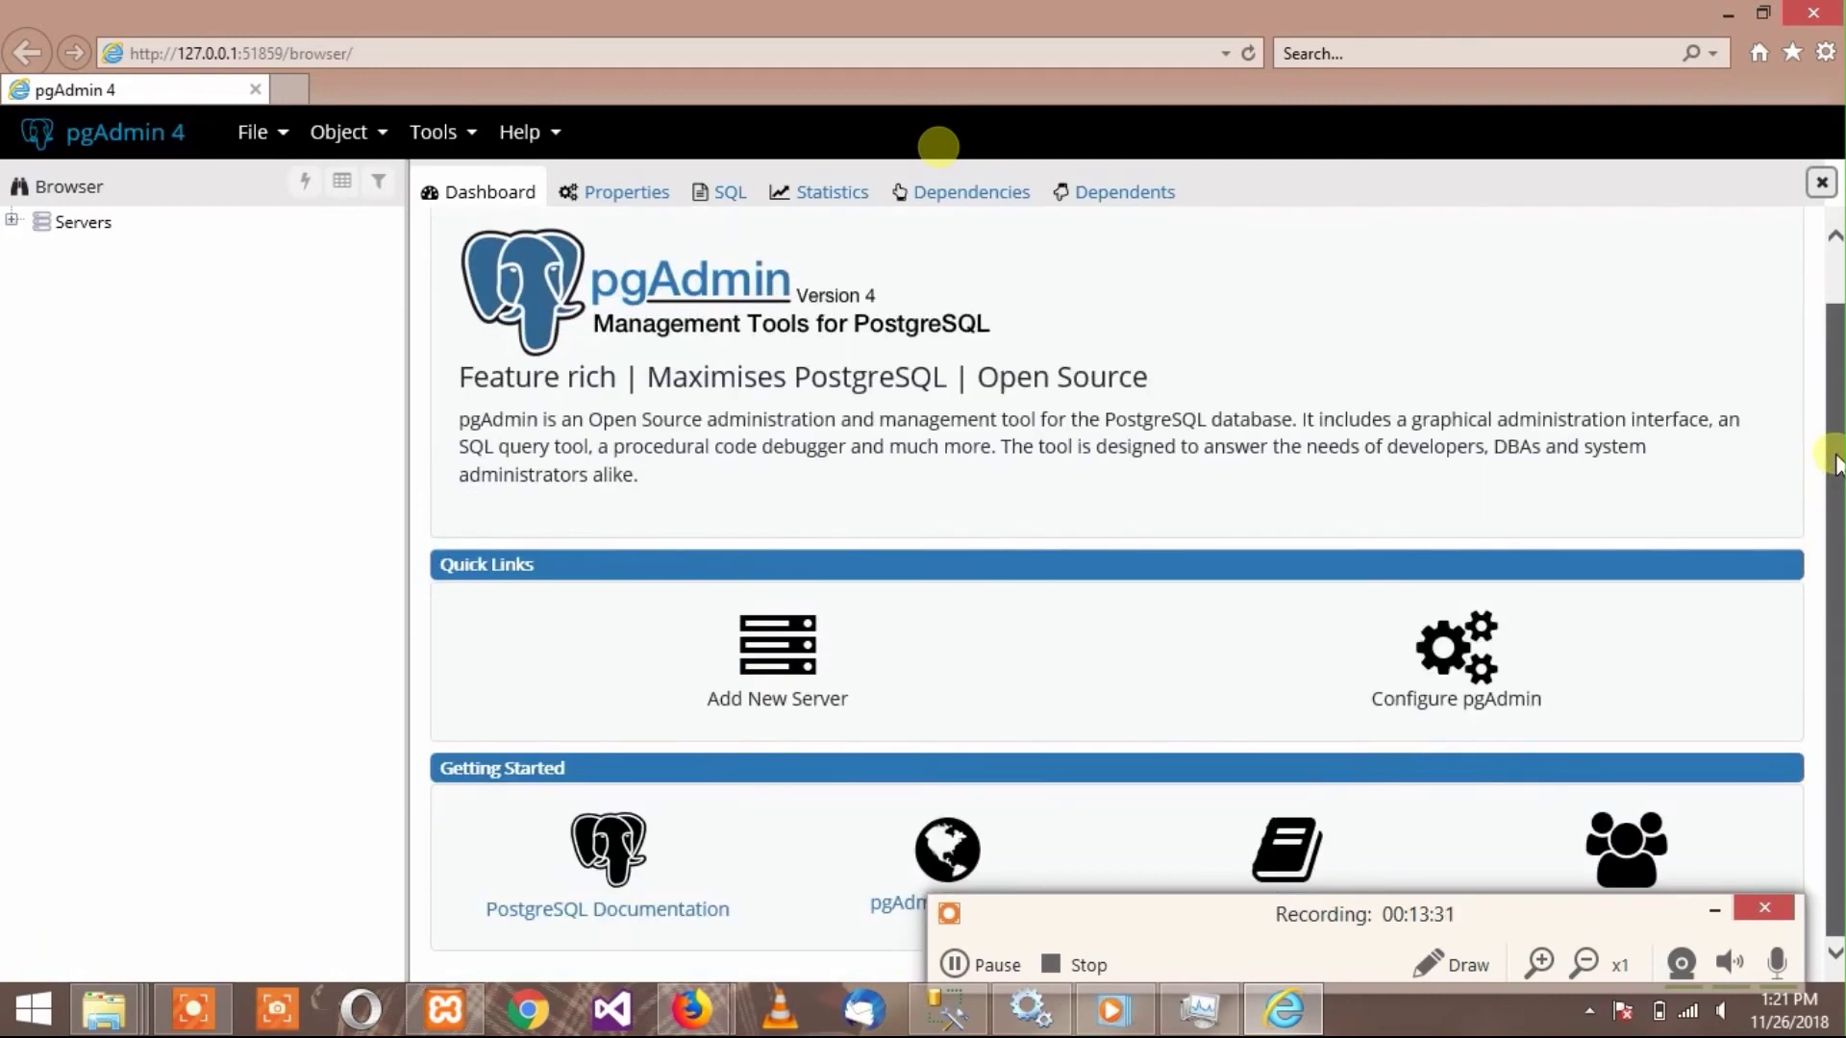
- Add a new server named localhost and enter host localhost on its Connection tab
{"action": "left_click", "coordinate": [801, 651]}
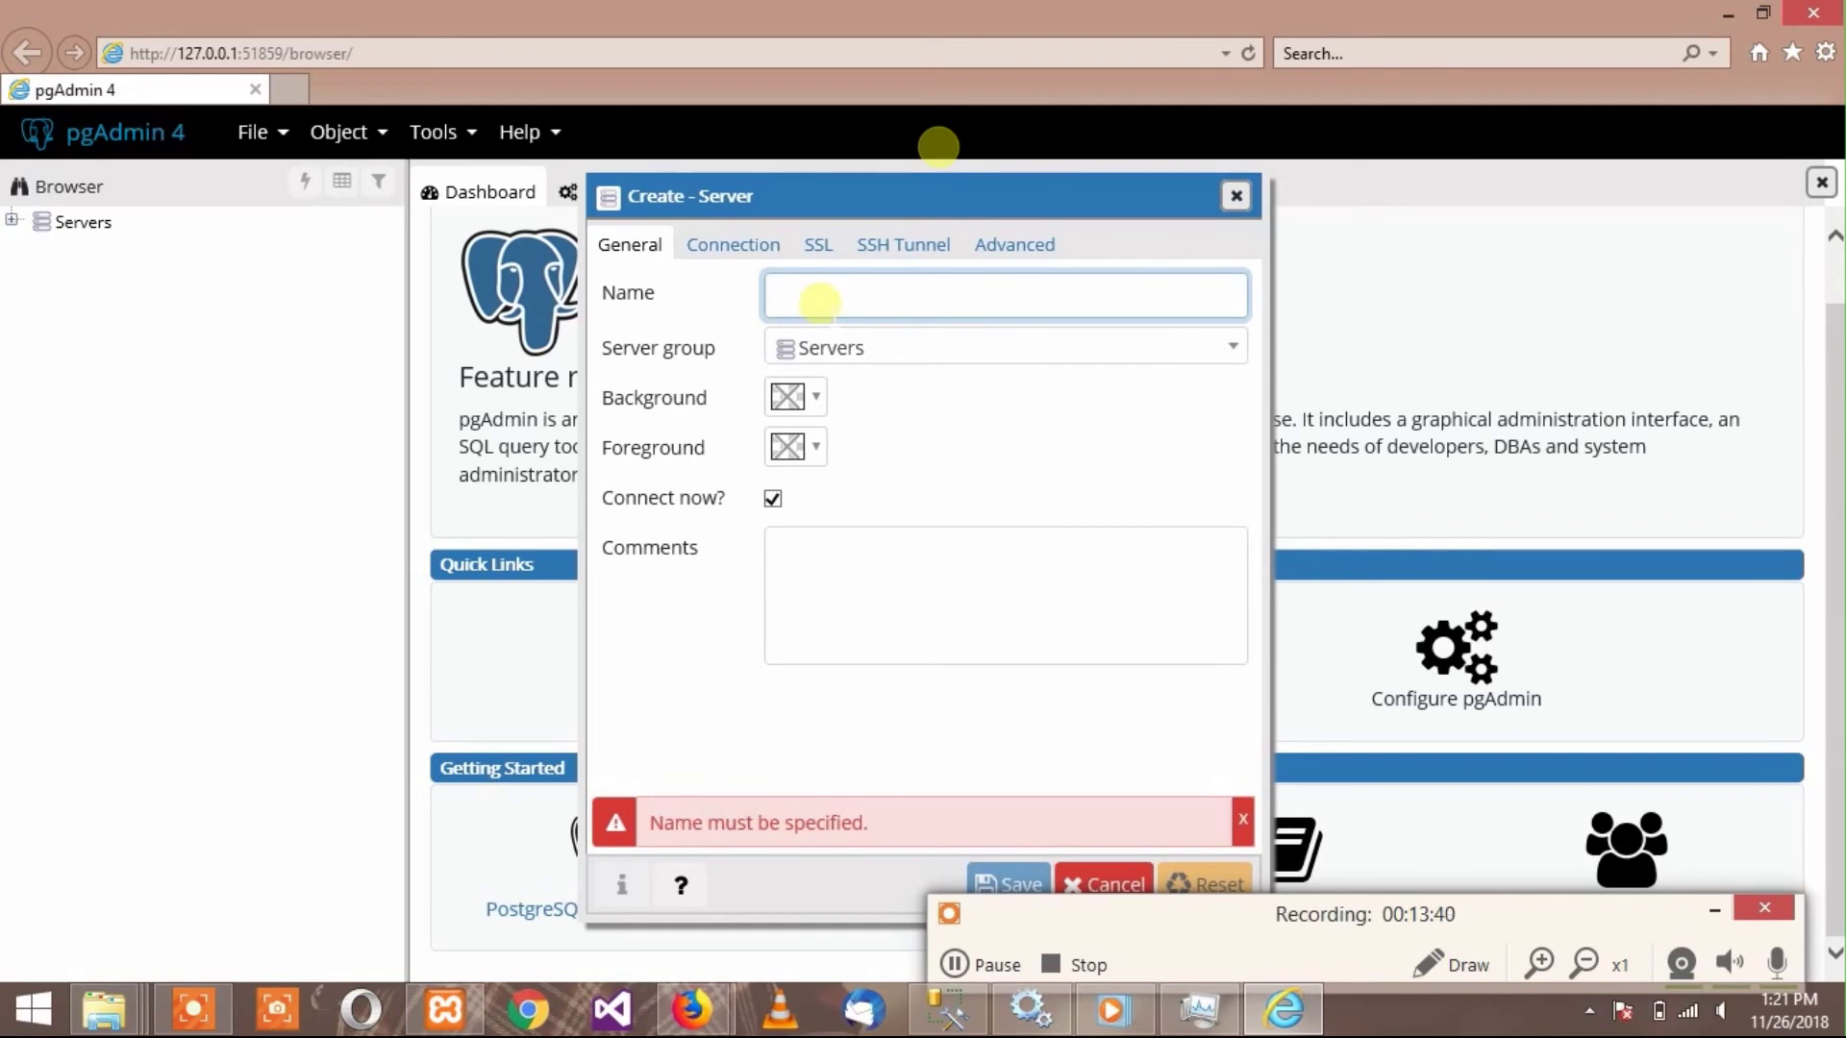
{"action": "type", "text": "calhost"}
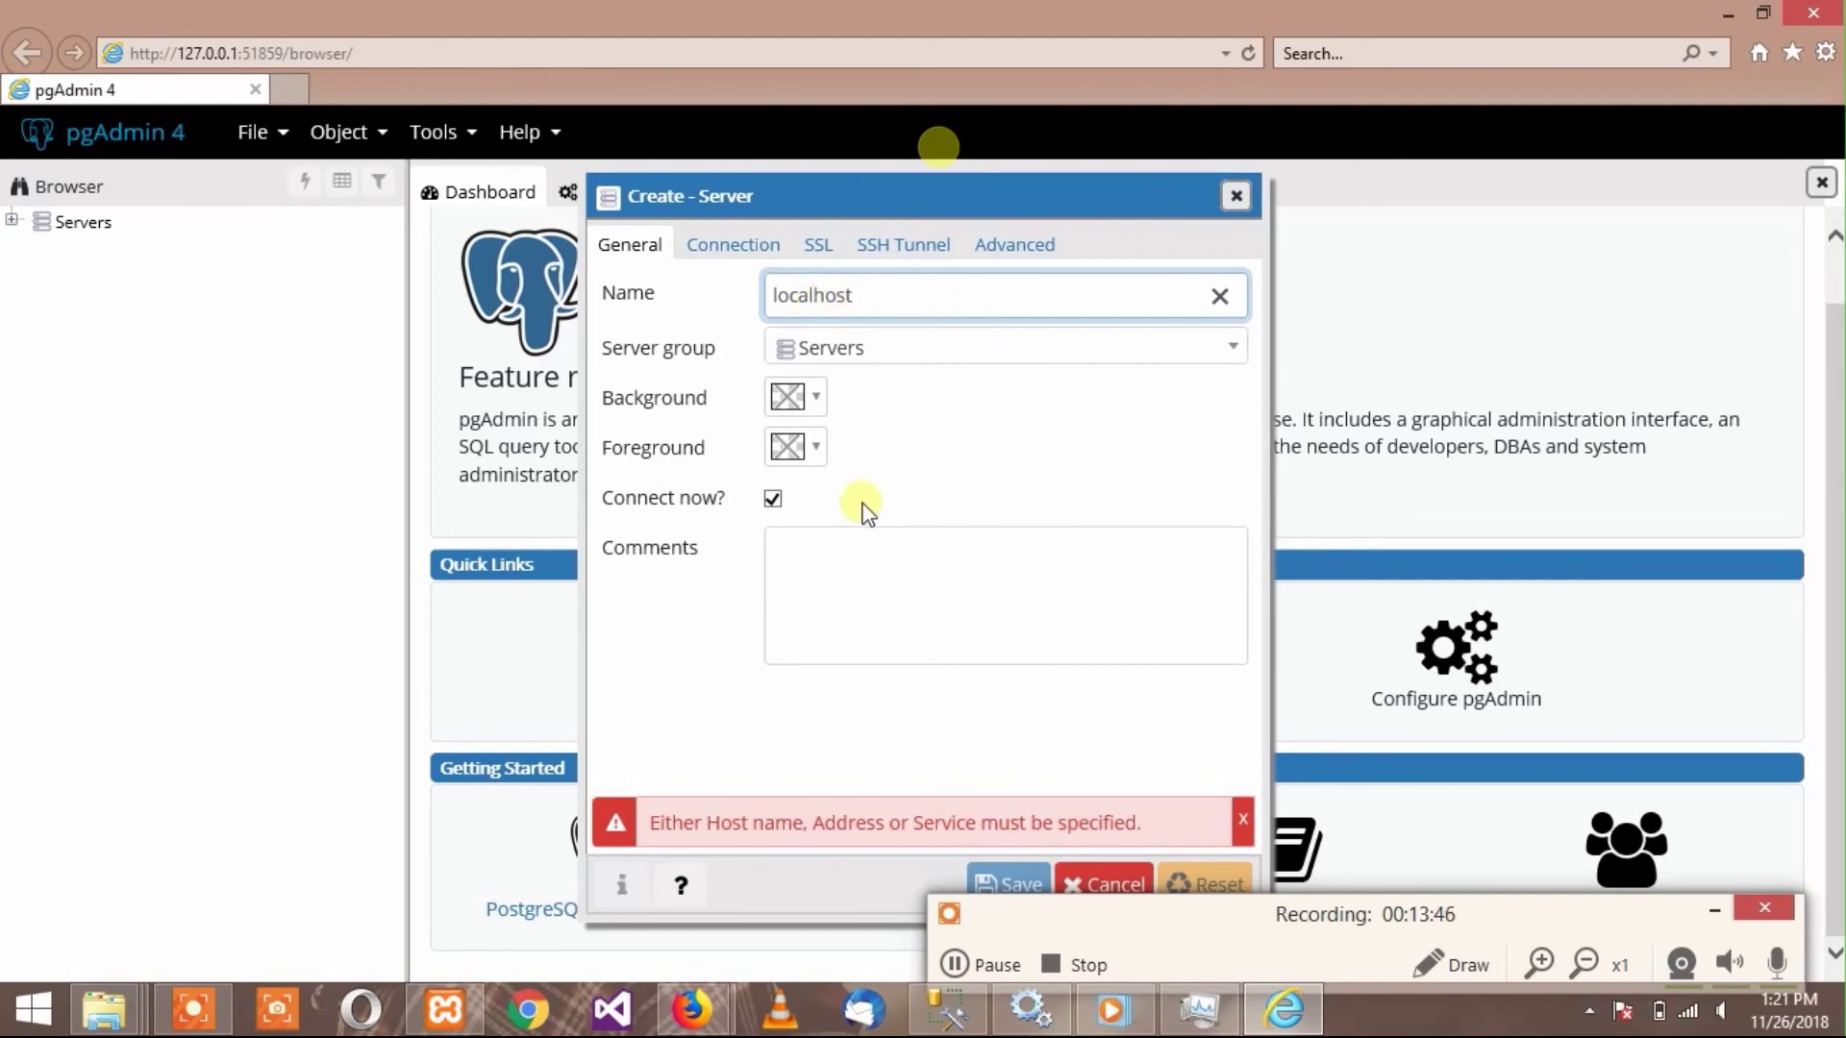
{"action": "left_click", "coordinate": [760, 248]}
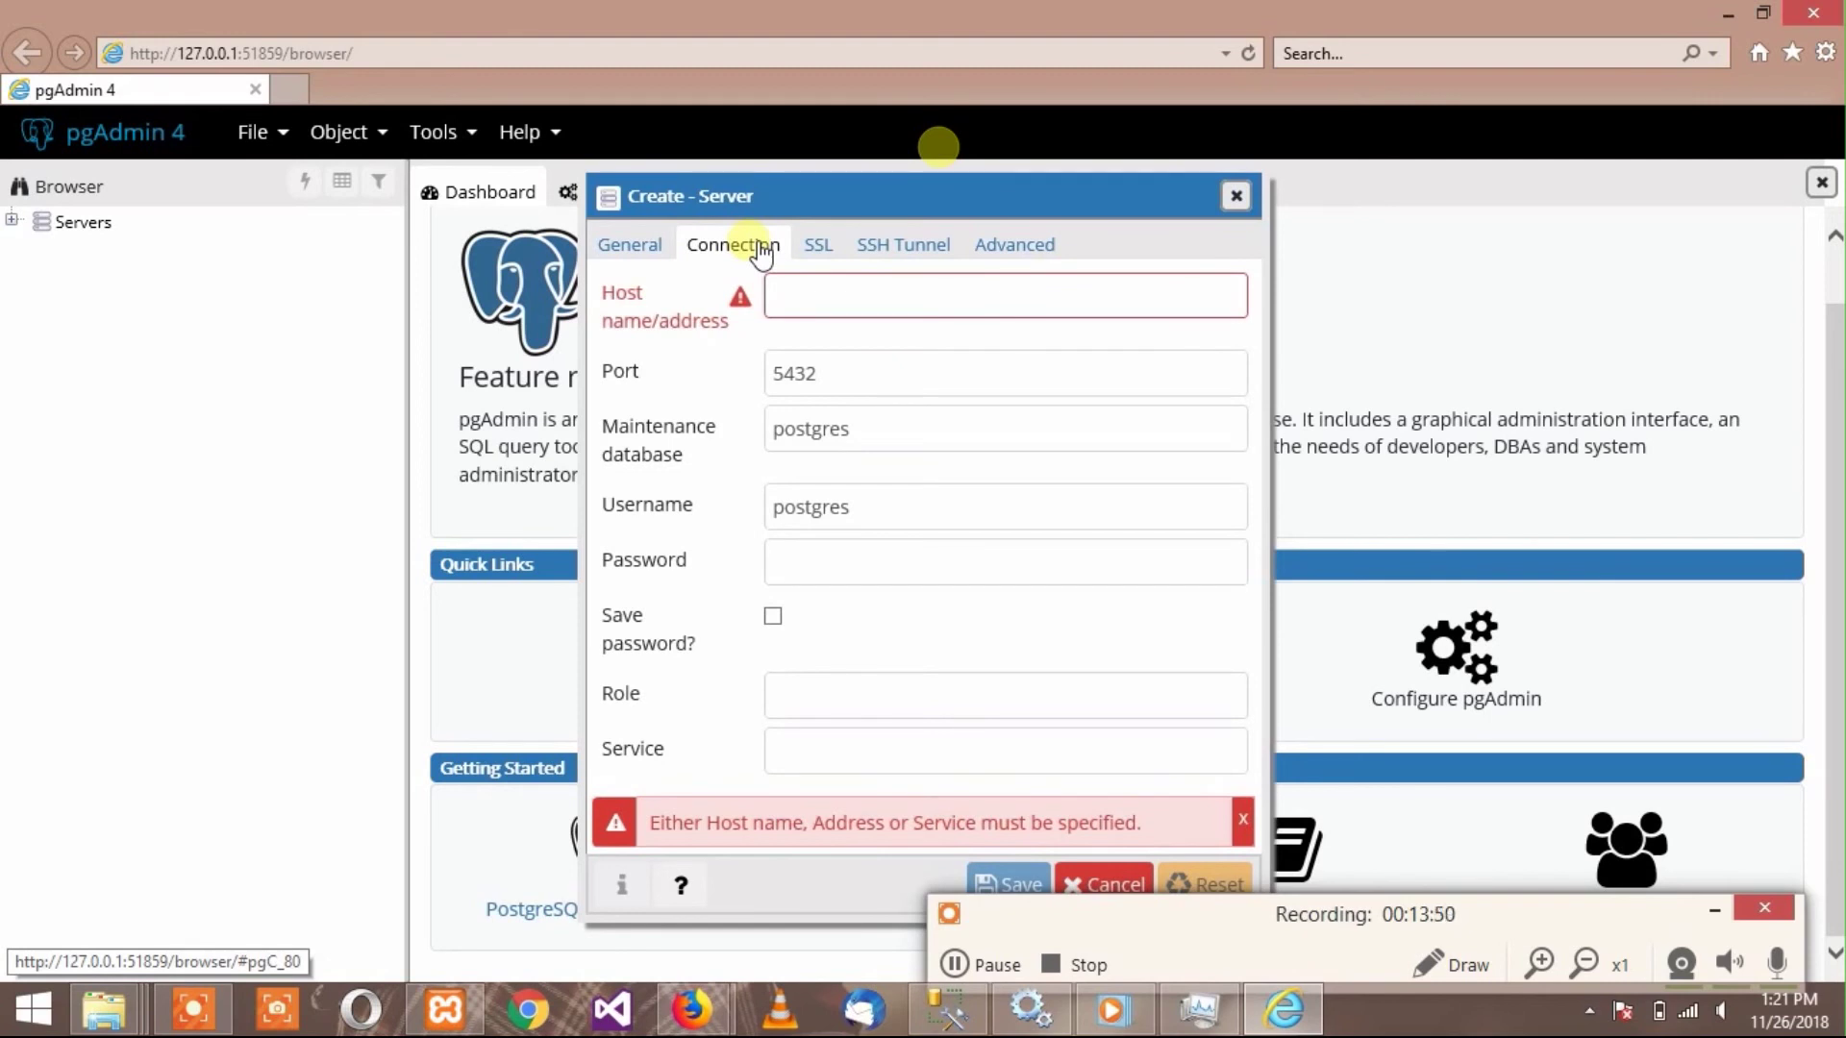
{"action": "left_click", "coordinate": [829, 292]}
{"action": "type", "text": "lo"}
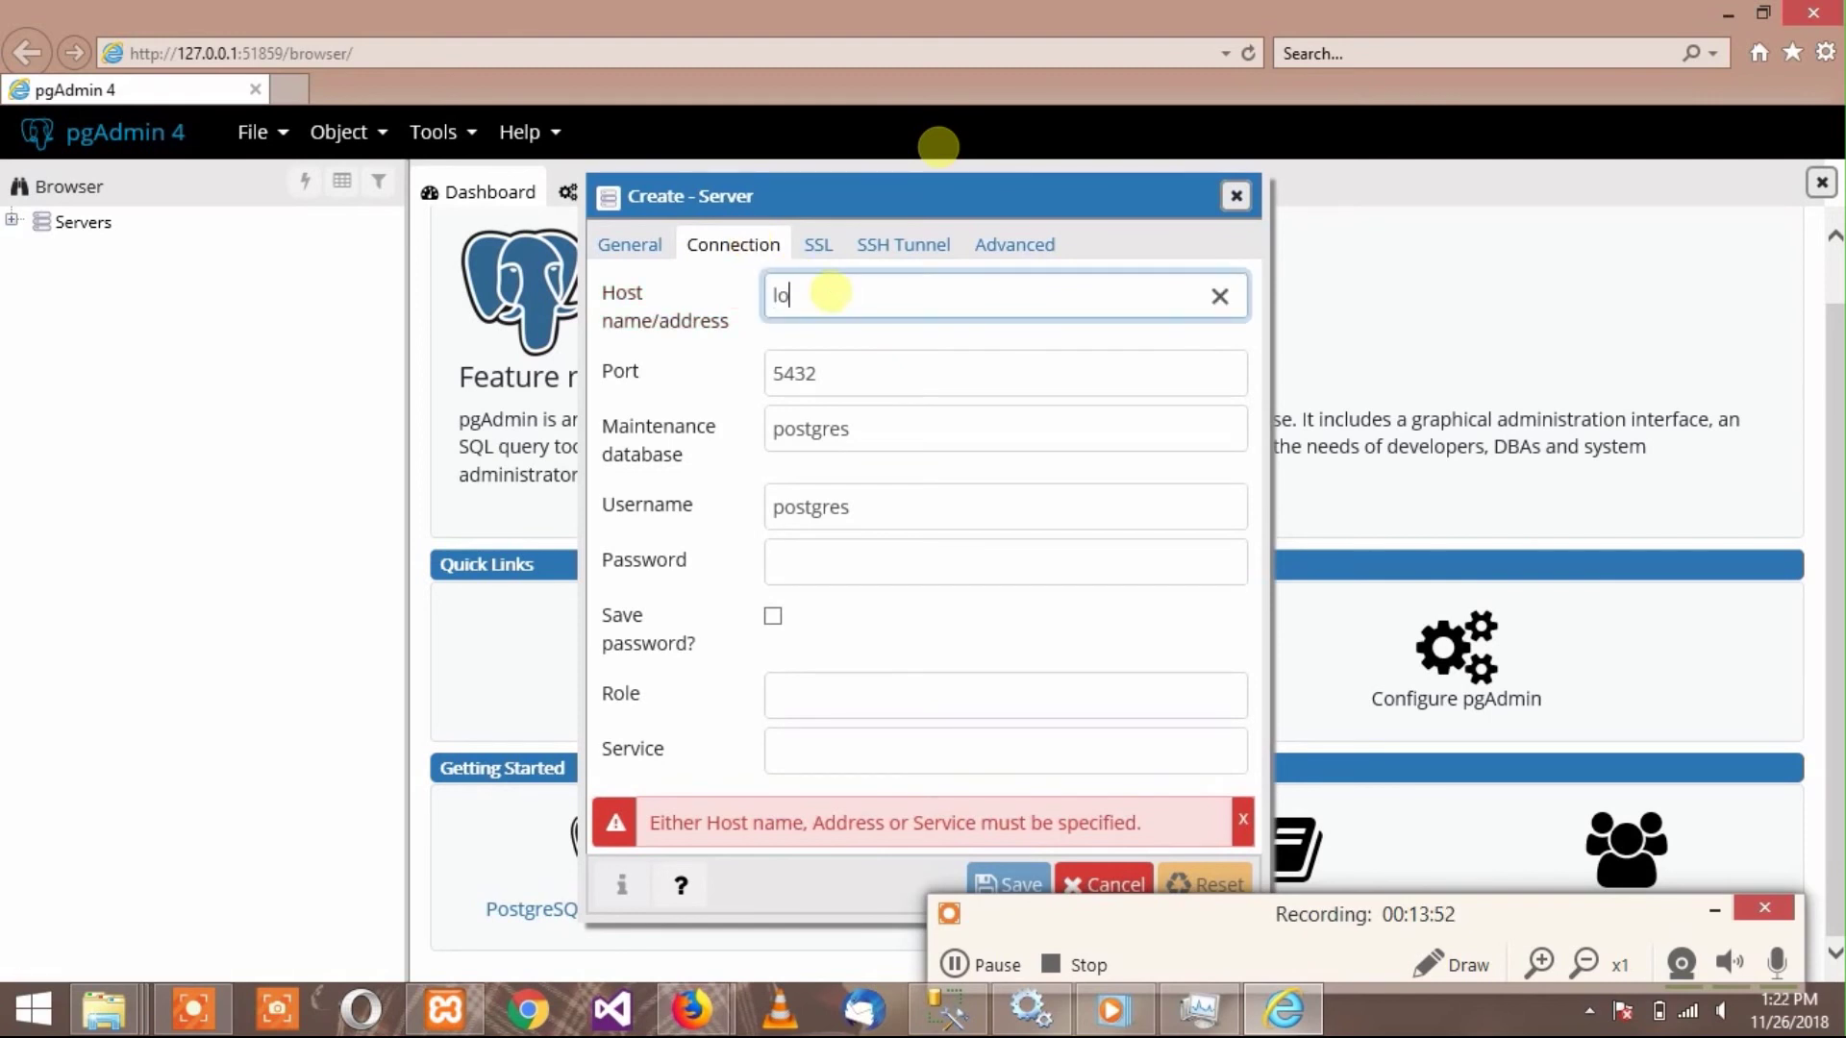
{"action": "type", "text": "calho"}
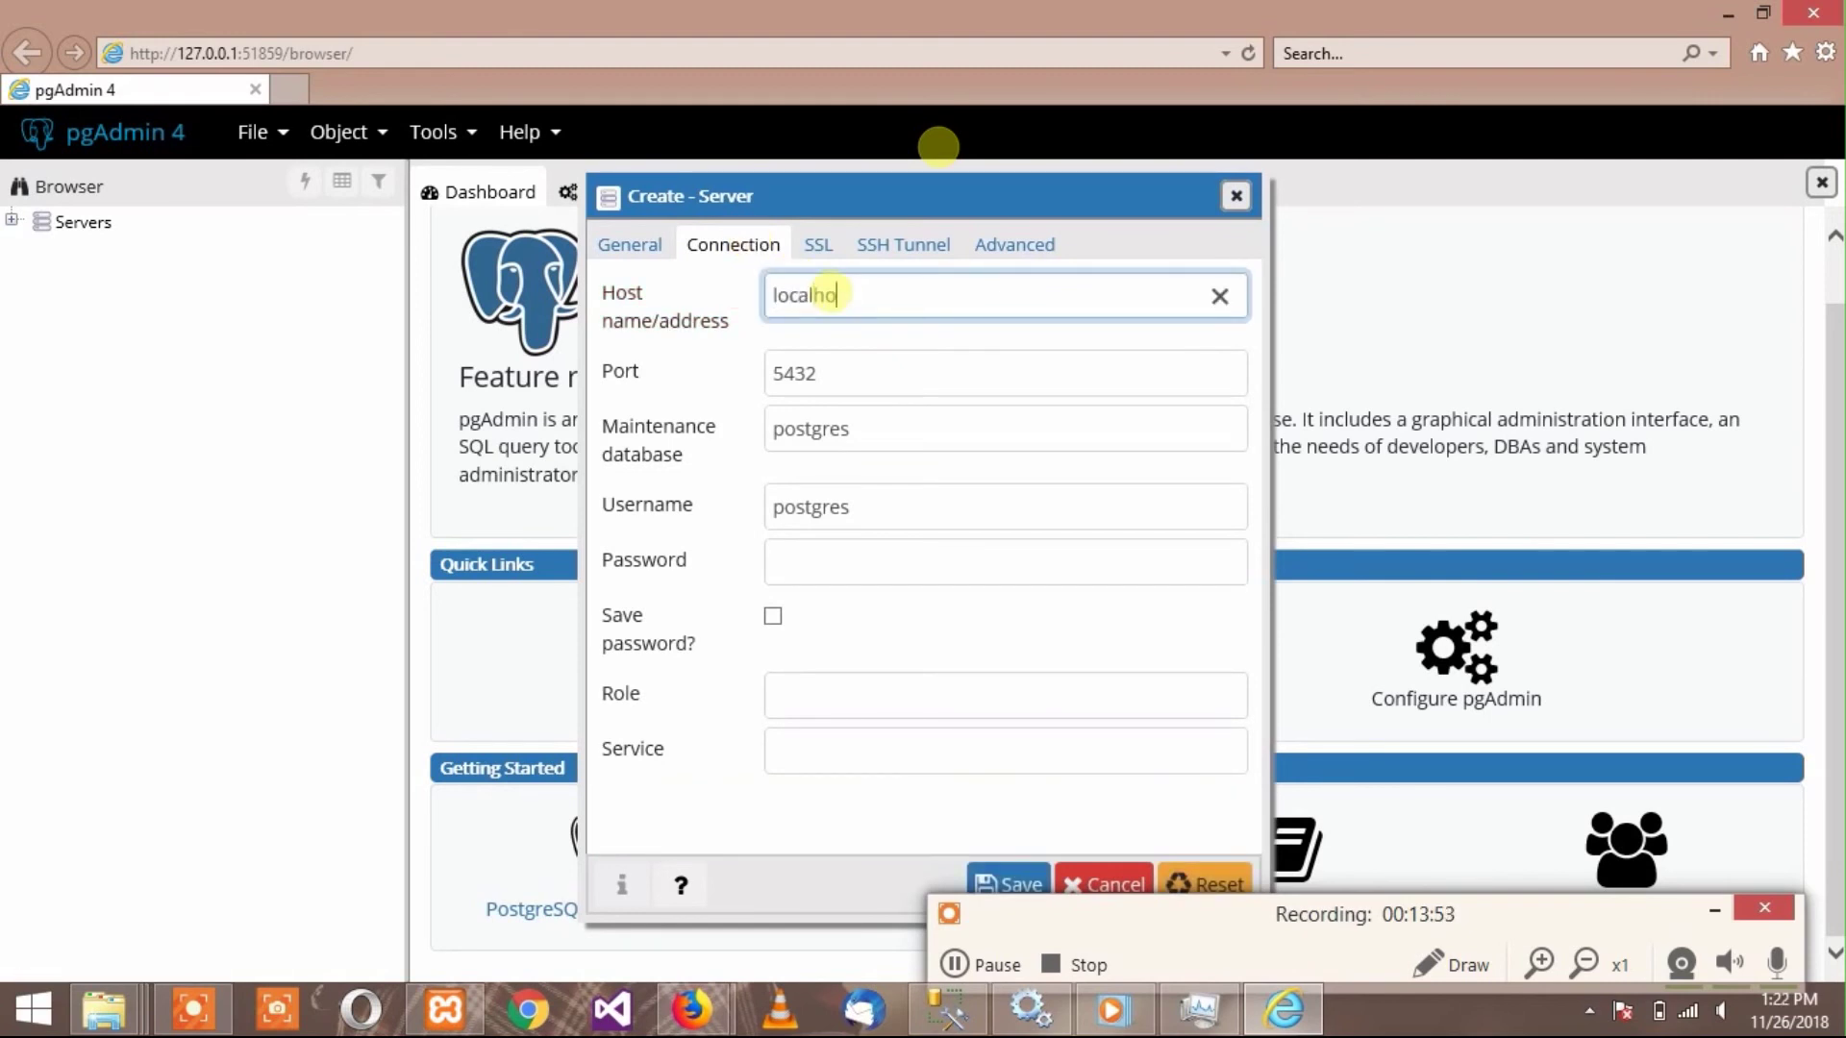
- Keep port 5432, database and username postgres, enter the password and tick Save password
{"action": "left_click", "coordinate": [877, 379]}
{"action": "left_click", "coordinate": [877, 434]}
{"action": "double_click", "coordinate": [877, 434]}
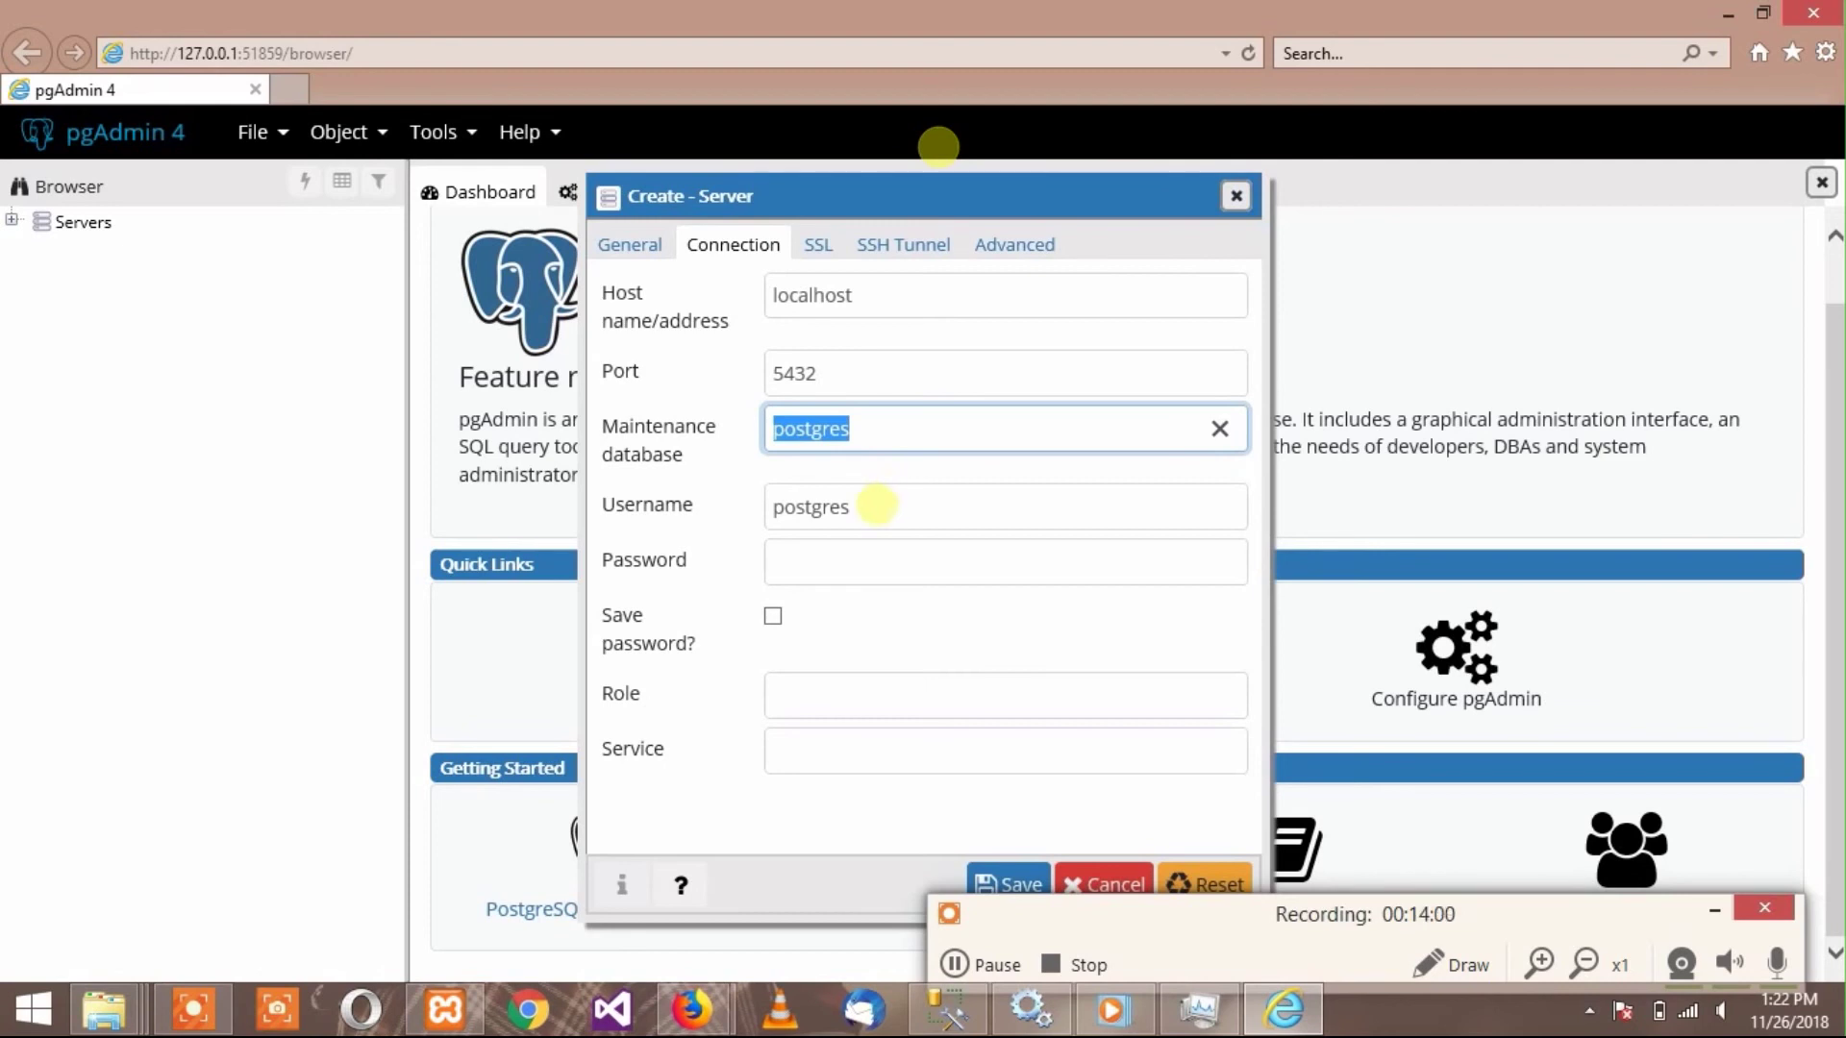
{"action": "left_click", "coordinate": [876, 505]}
{"action": "double_click", "coordinate": [870, 506]}
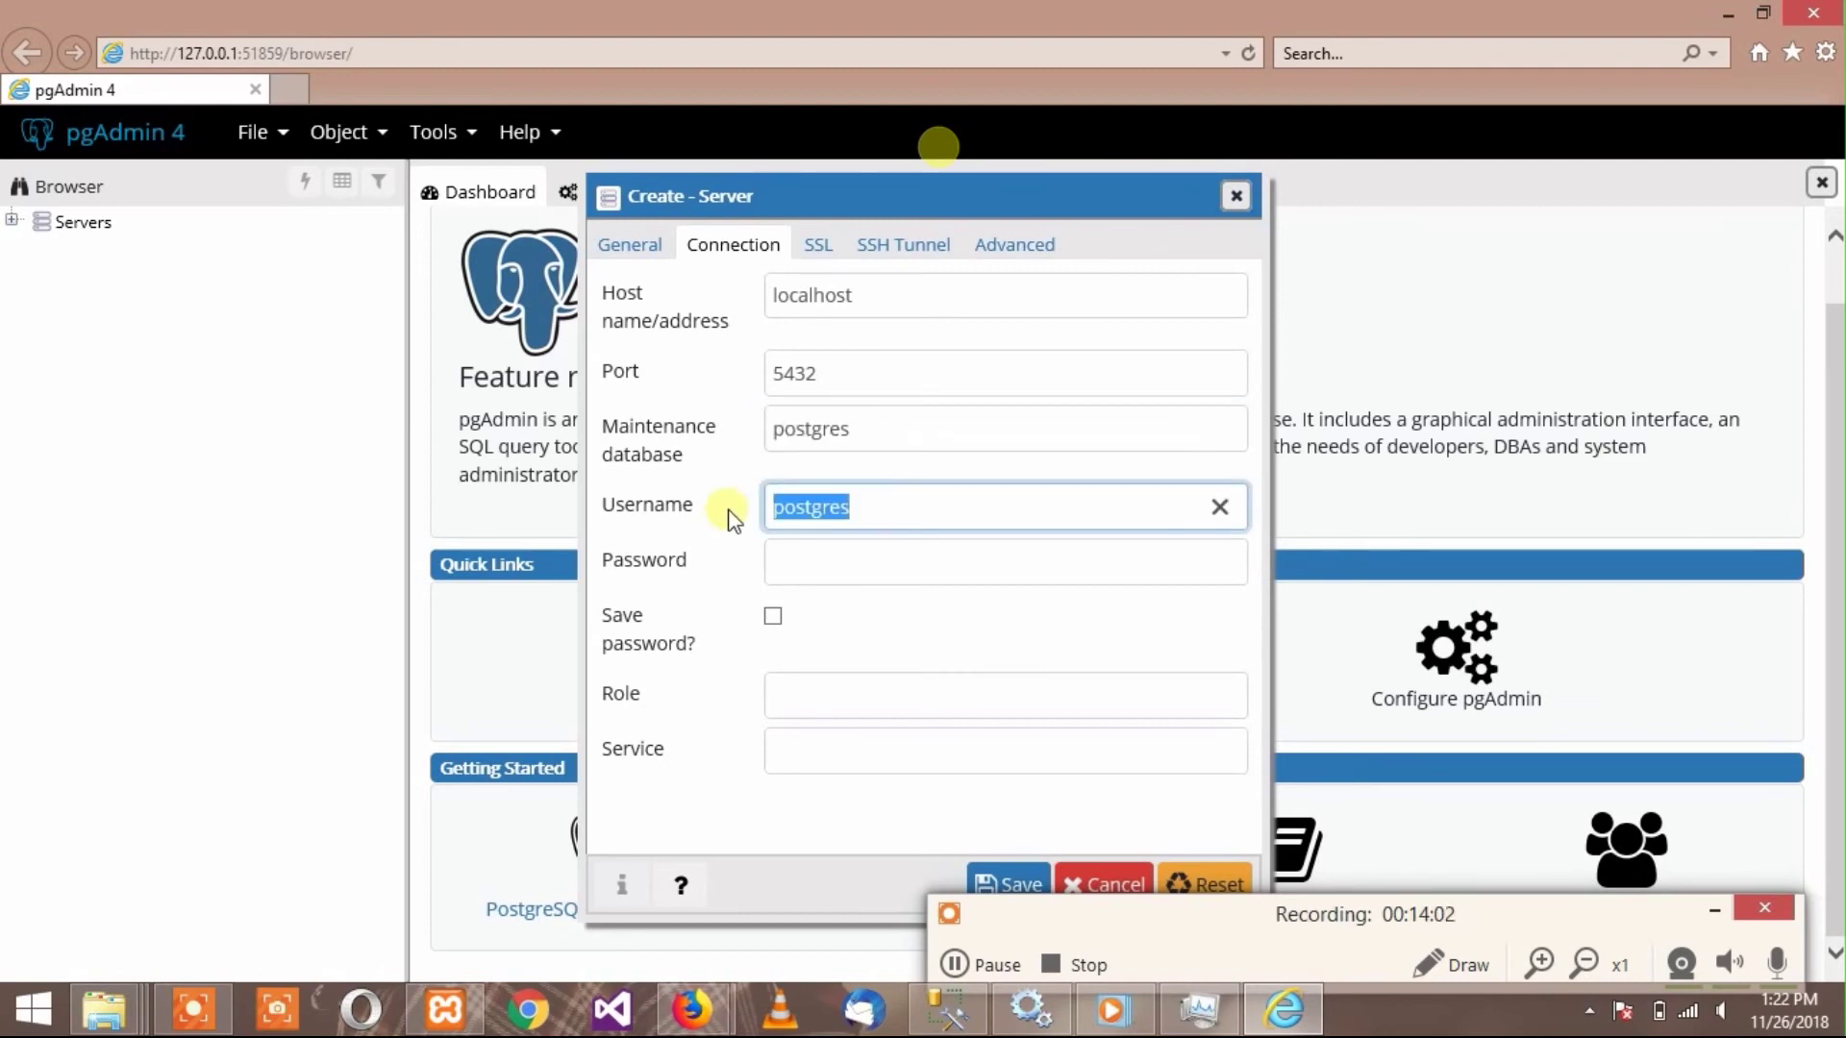
{"action": "left_click", "coordinate": [856, 558]}
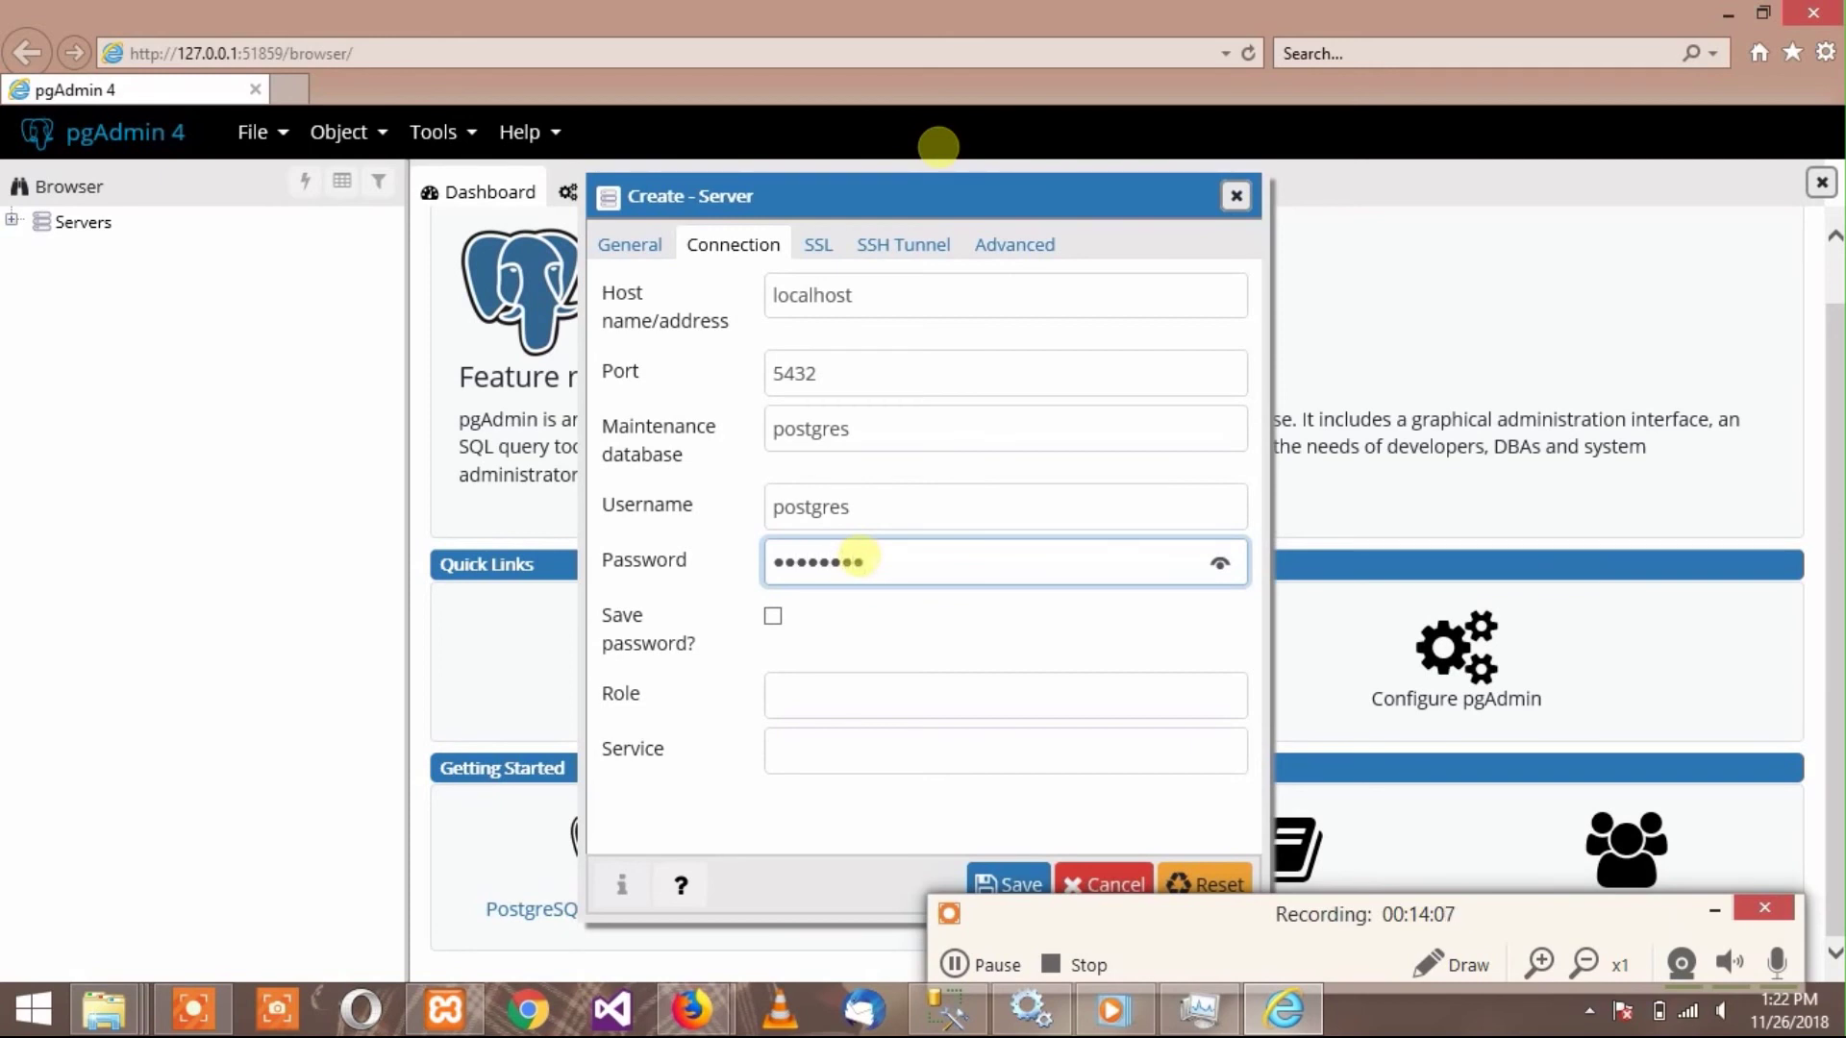
{"action": "left_click", "coordinate": [772, 616]}
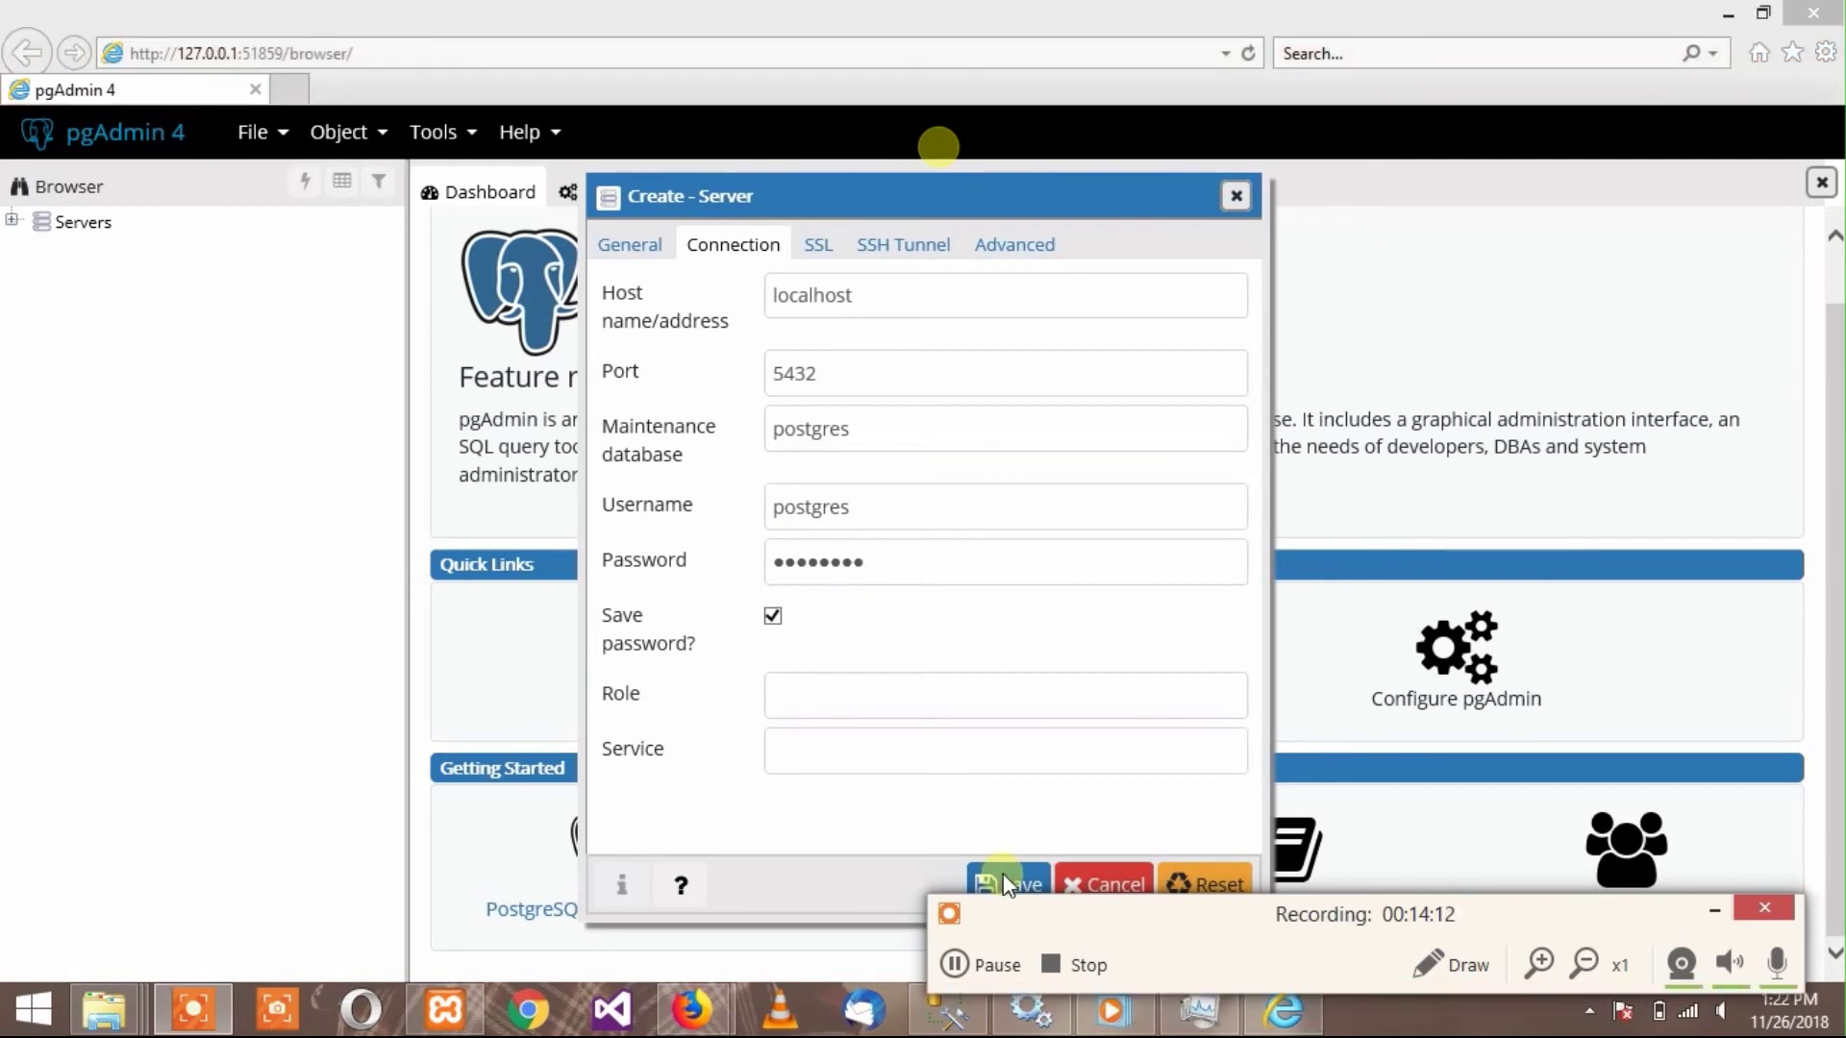
{"action": "left_click", "coordinate": [1716, 912]}
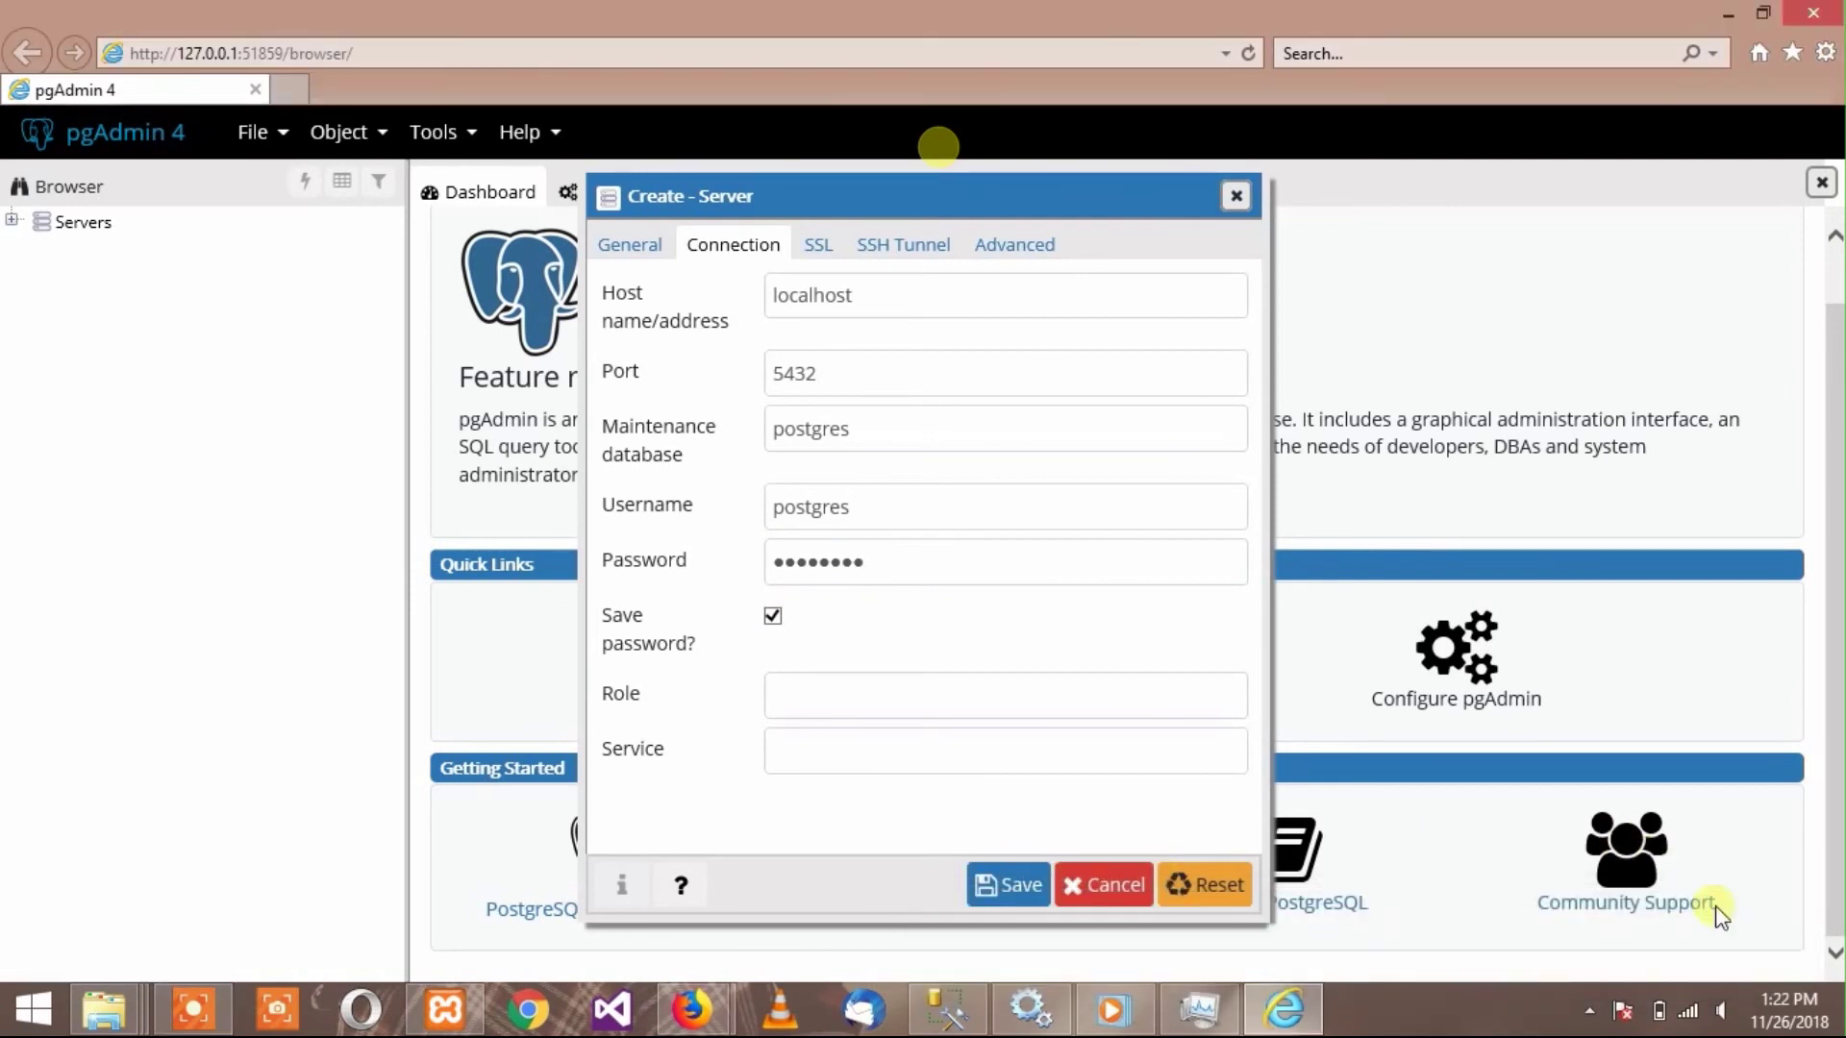
- Save the localhost server, then connect to PostgreSQL 11 with its password remembered
{"action": "left_click", "coordinate": [1009, 885]}
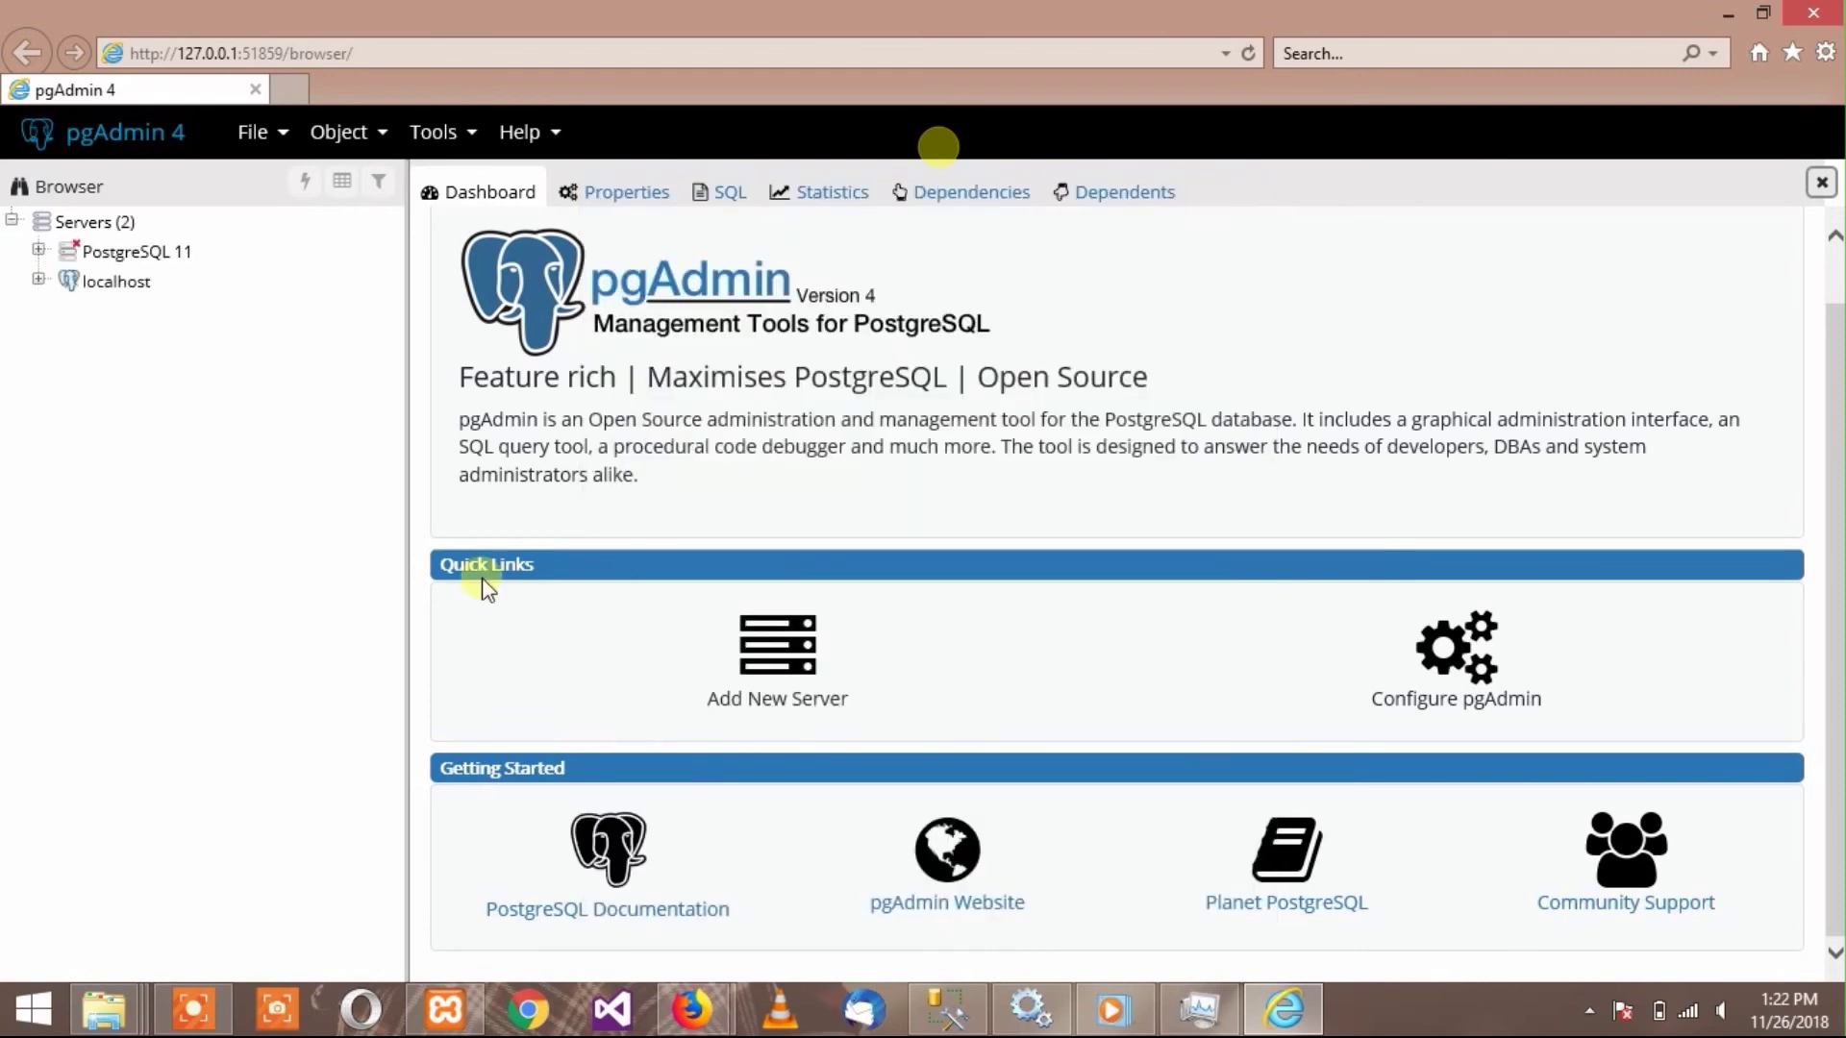
{"action": "left_click", "coordinate": [38, 252]}
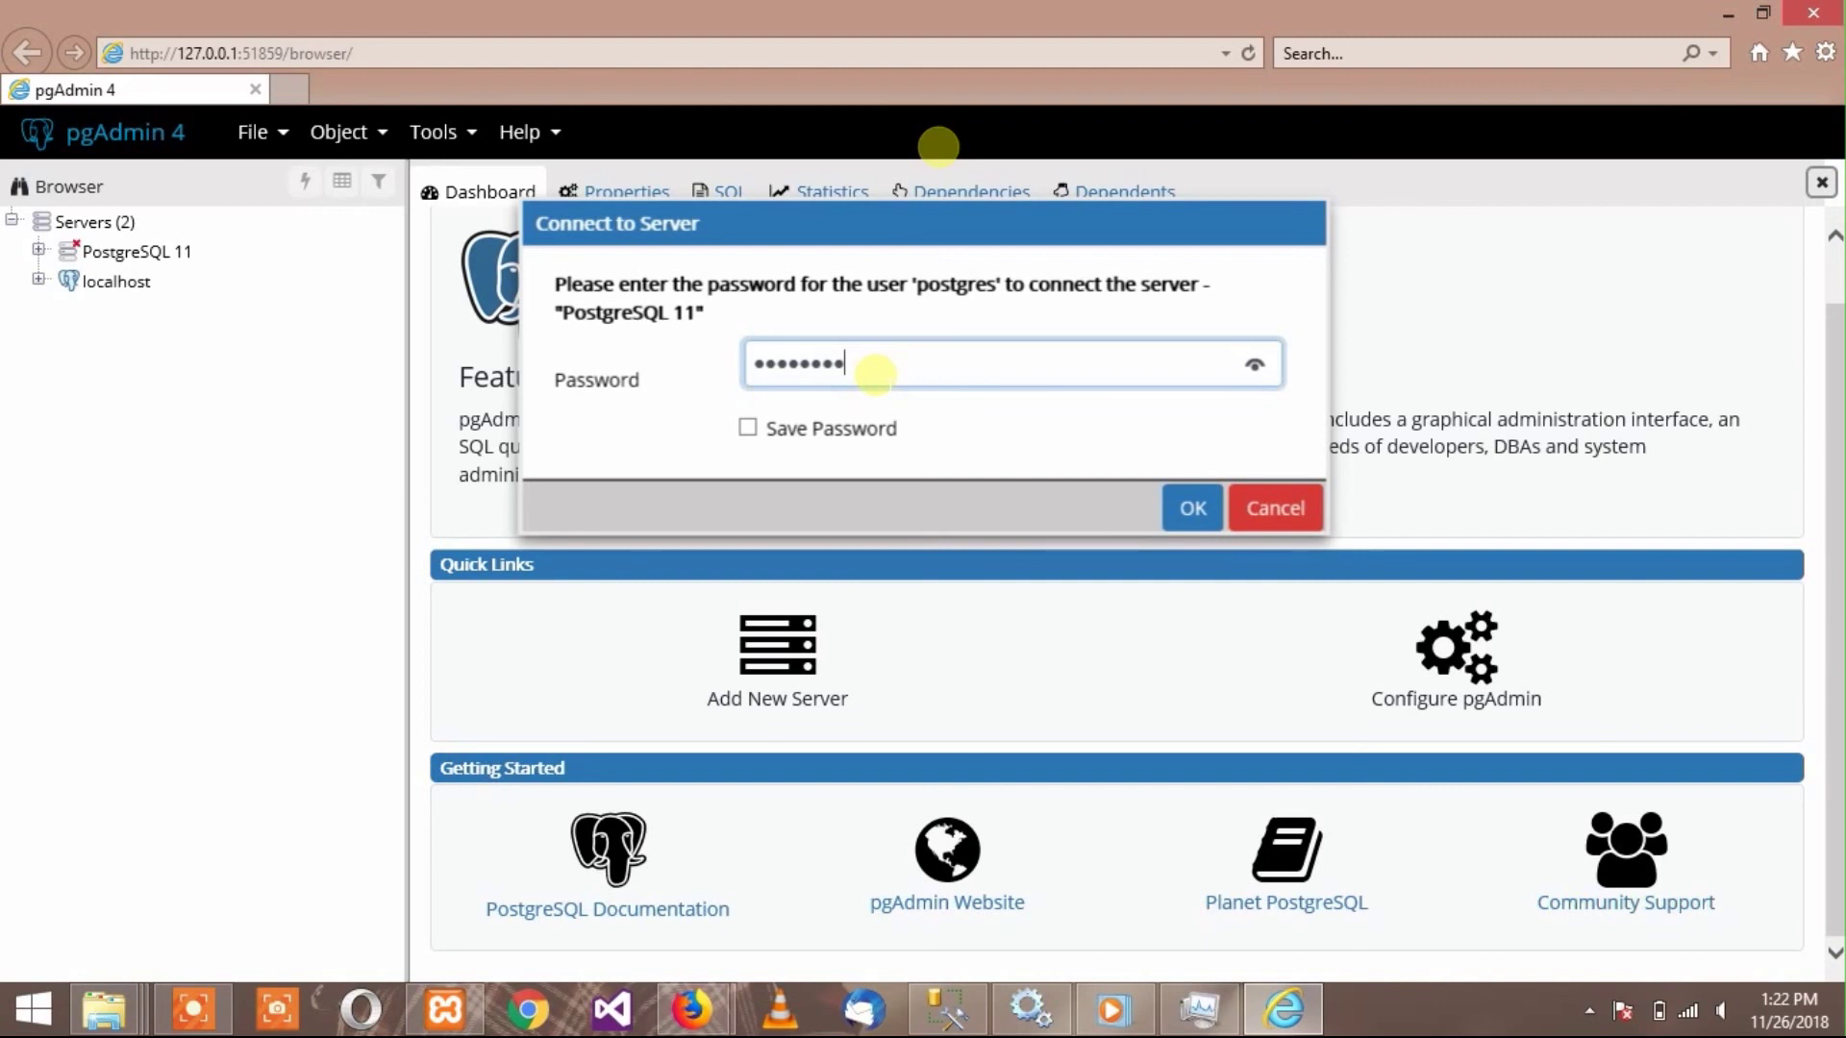
{"action": "left_click", "coordinate": [846, 429]}
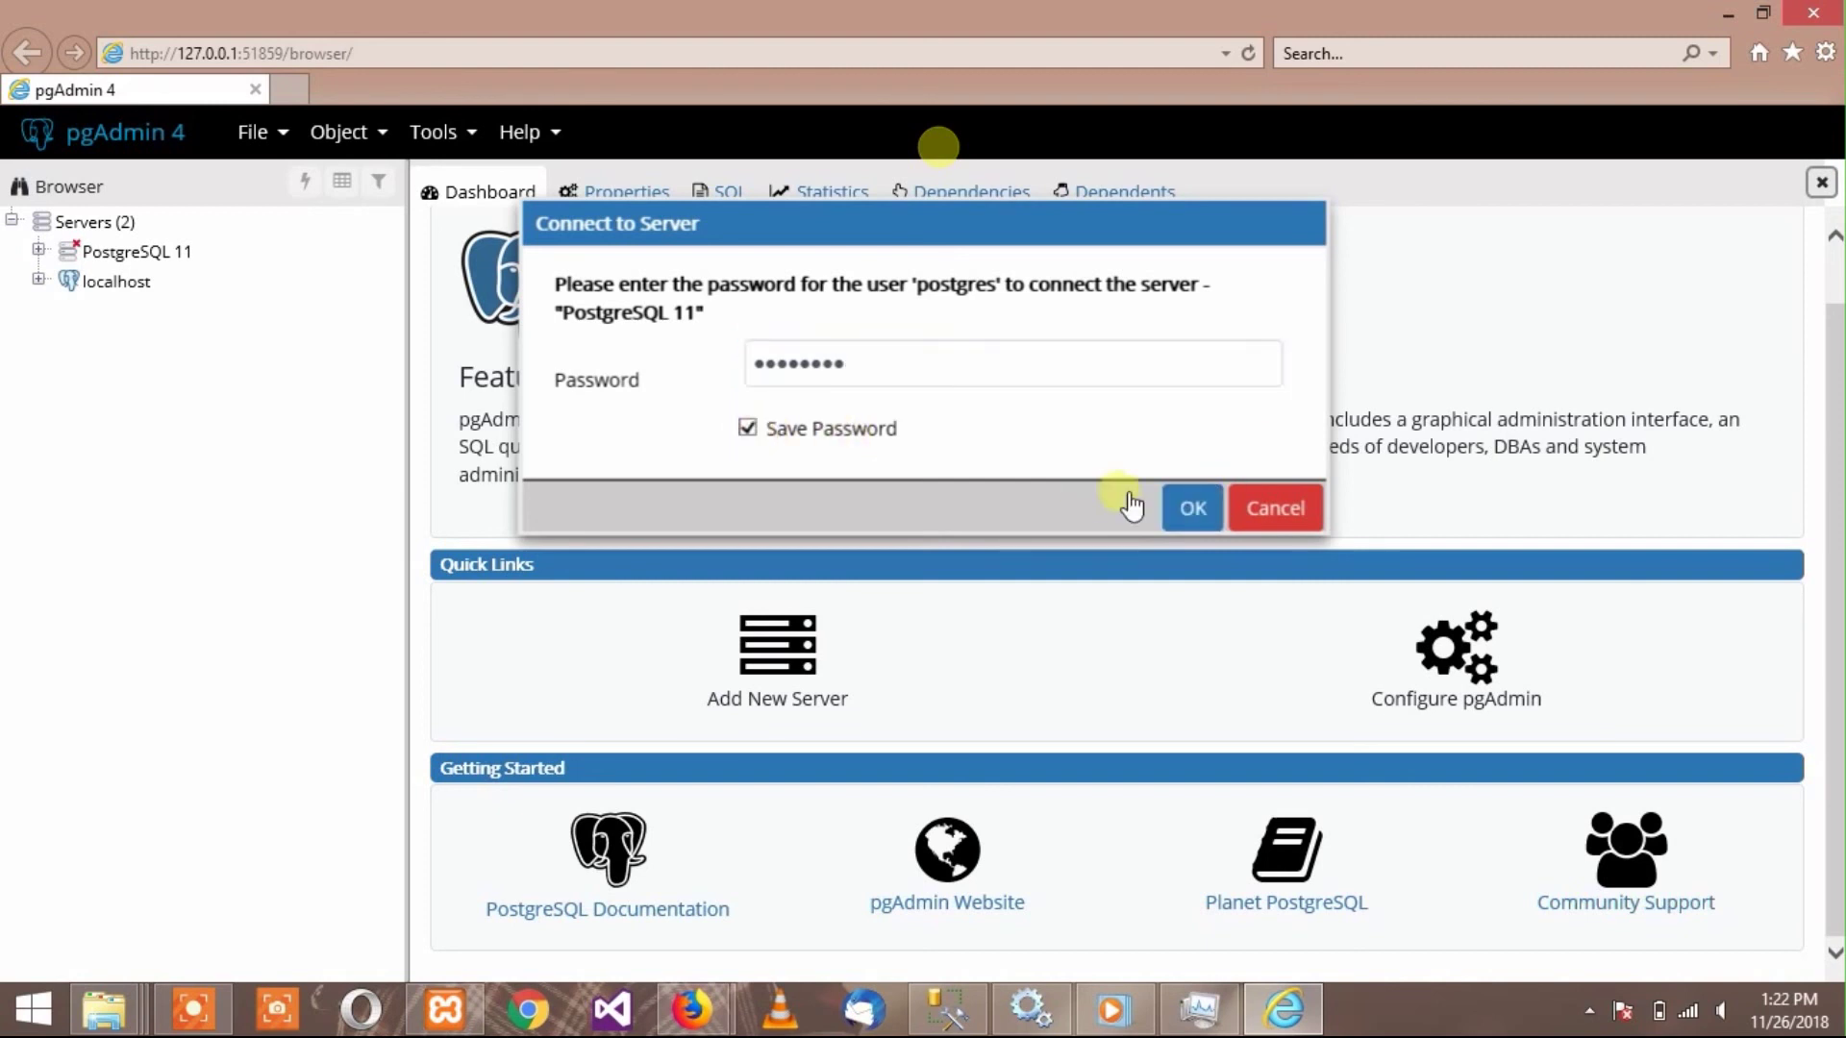
{"action": "left_click", "coordinate": [1190, 506]}
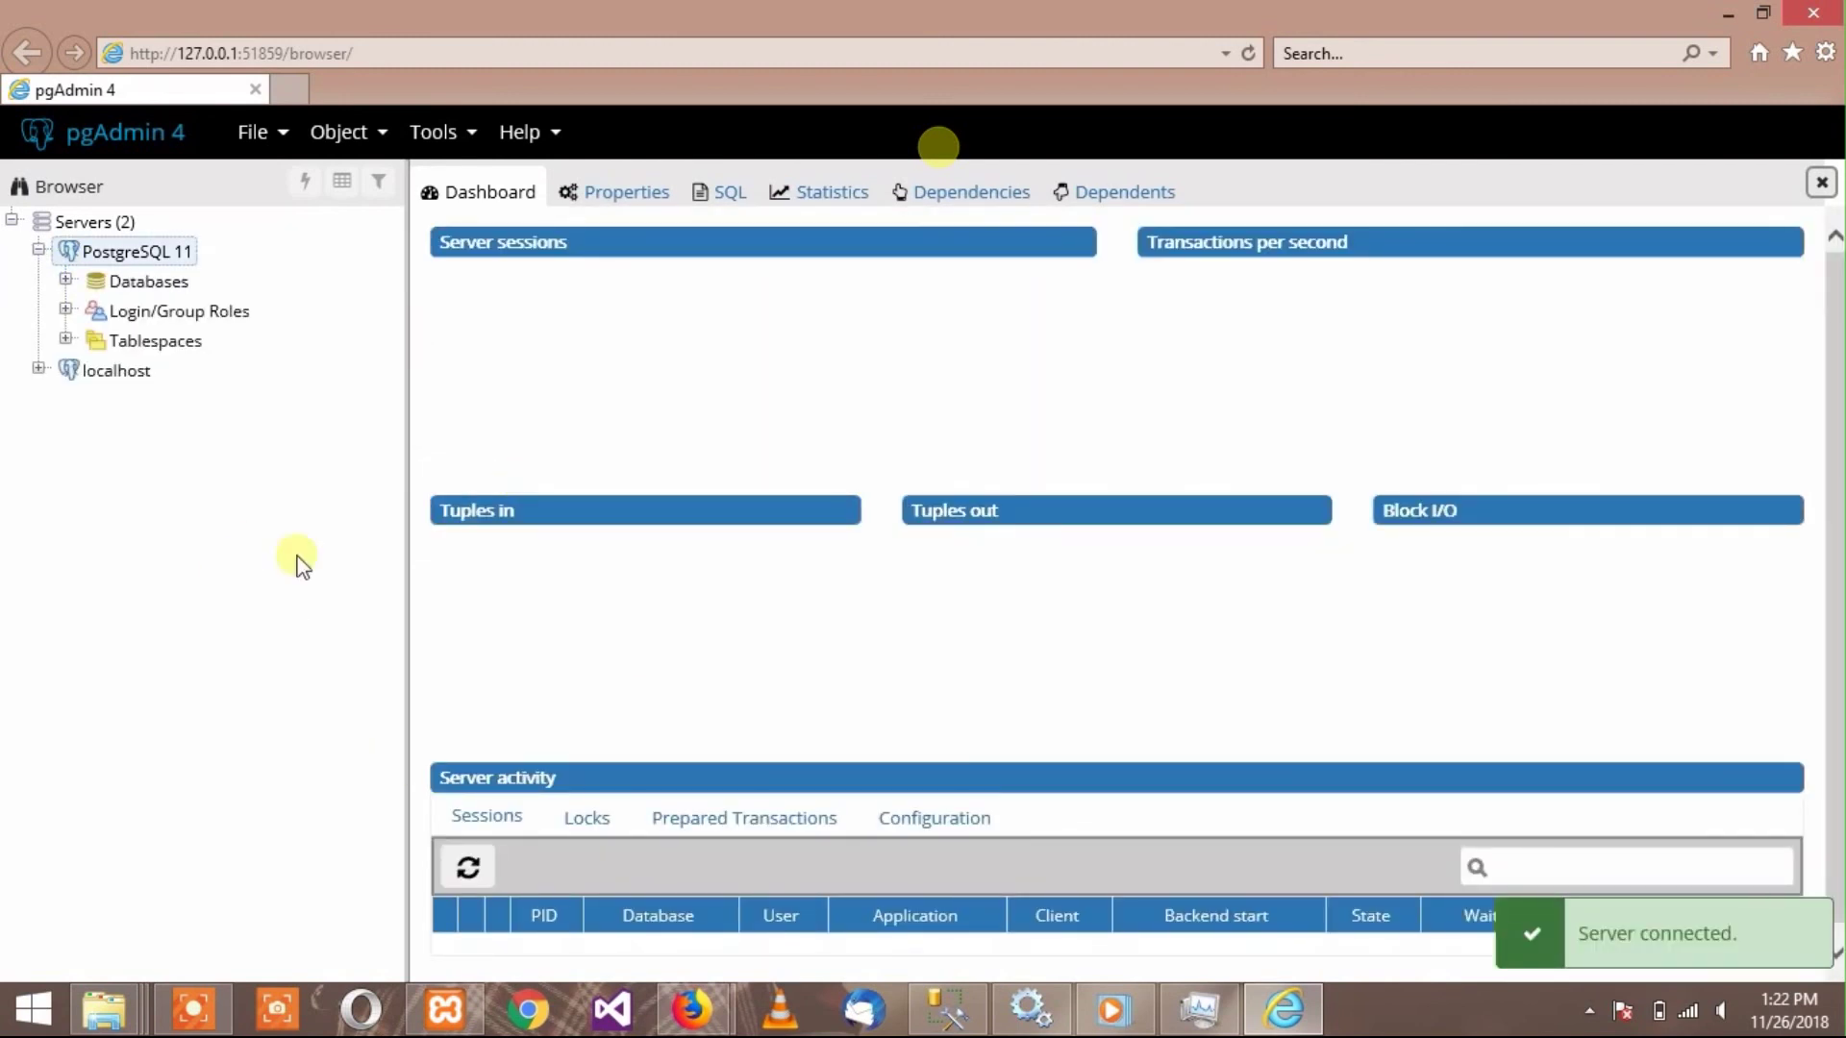
- Open File Explorer and browse through the Program Files folder on drive C
{"action": "mouse_move", "coordinate": [108, 1014]}
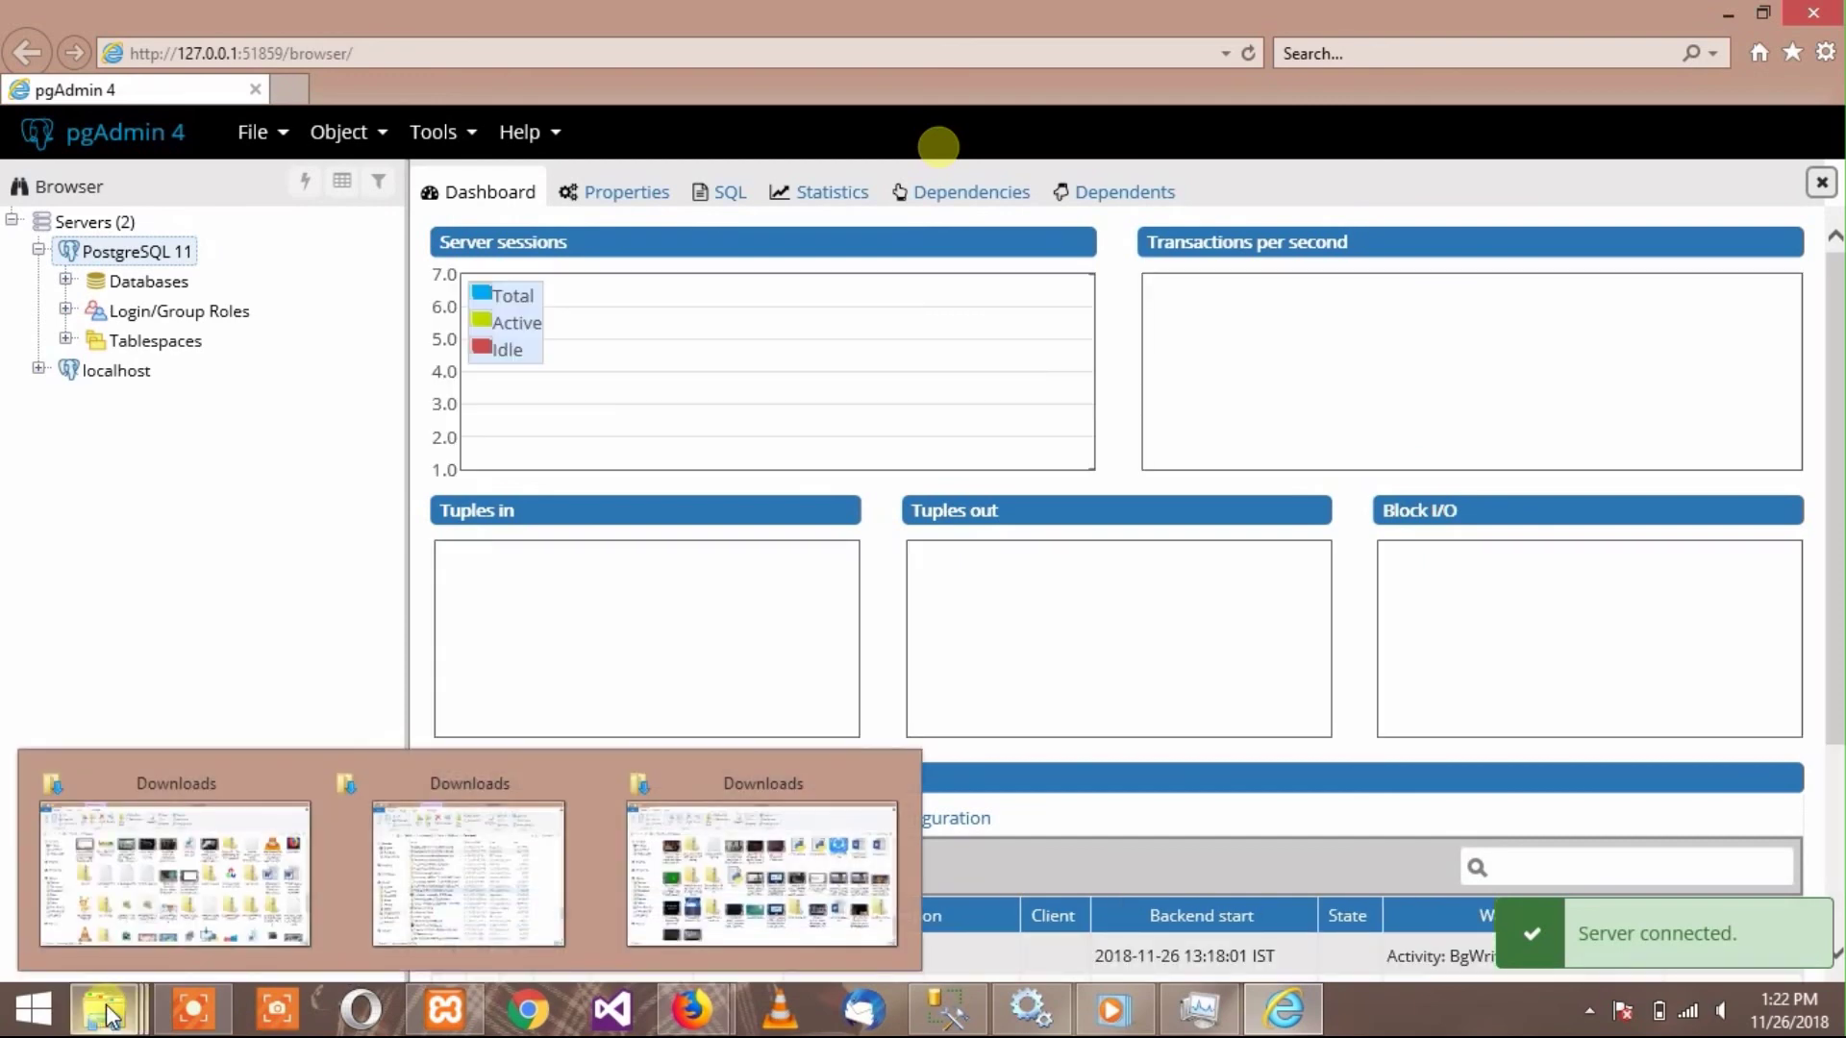
{"action": "left_click", "coordinate": [175, 885]}
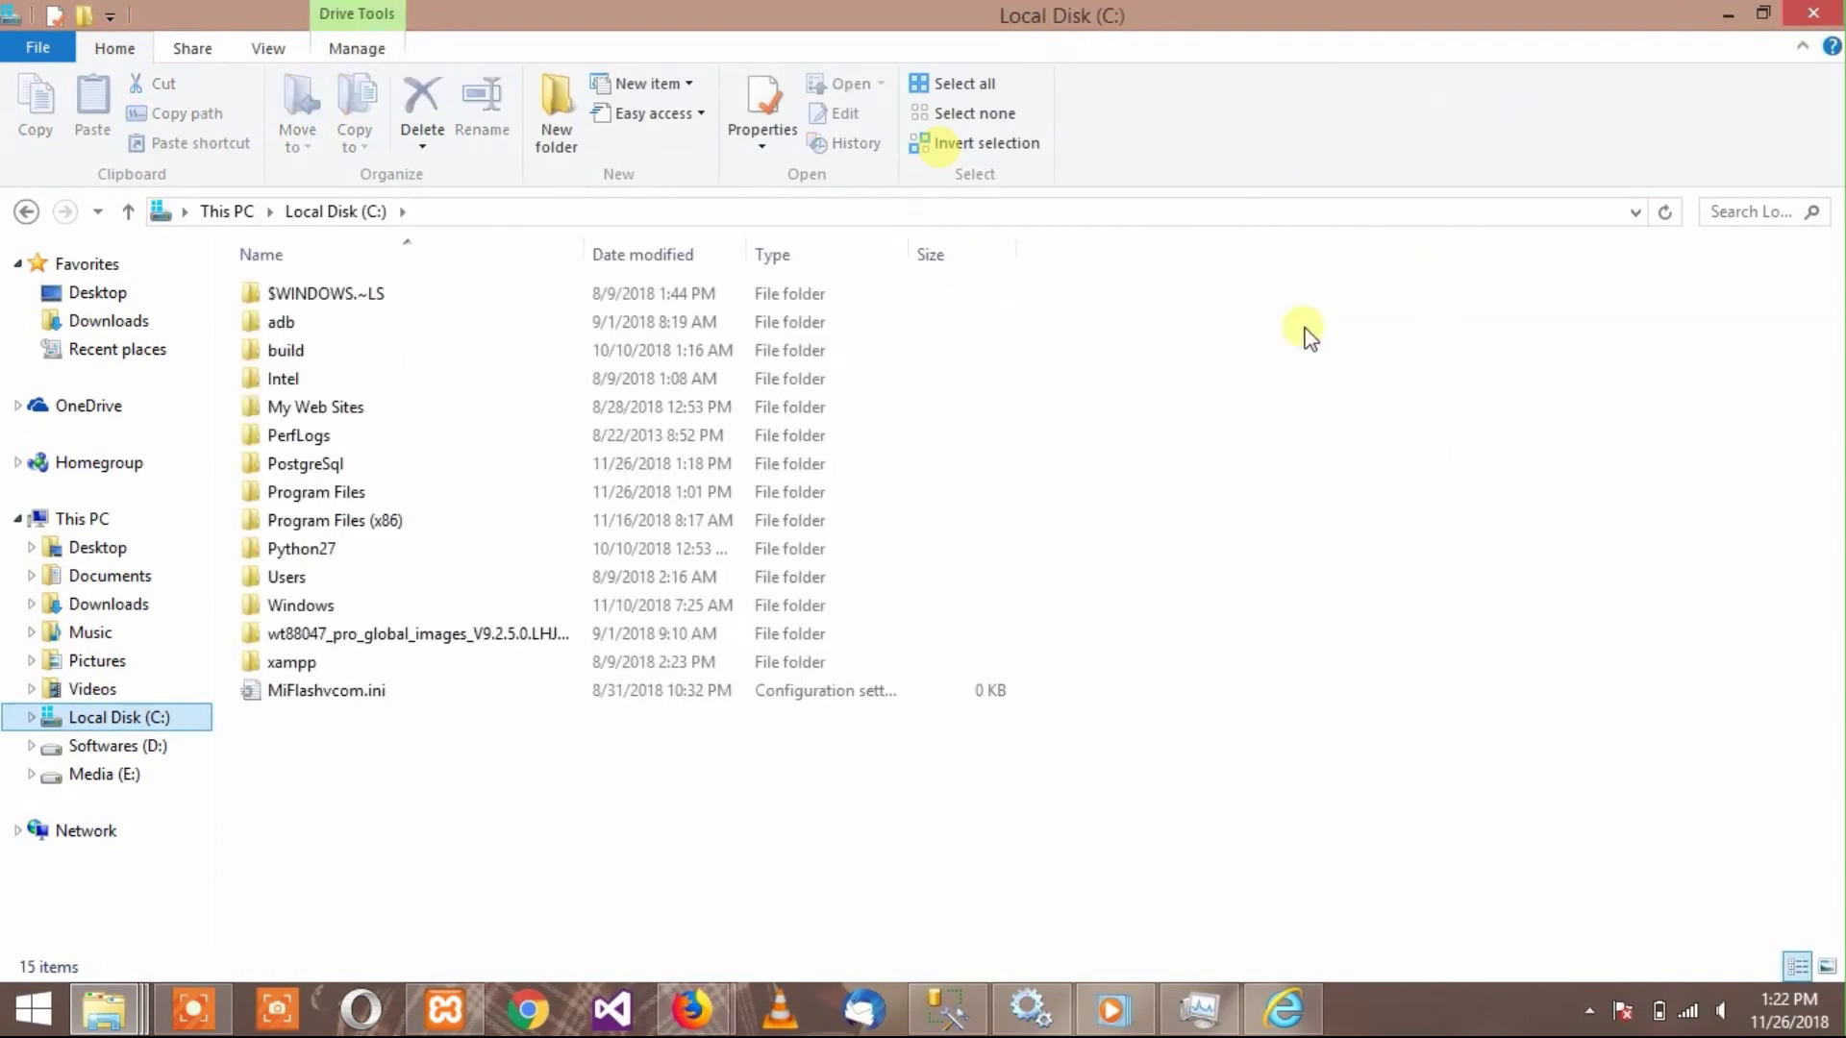
{"action": "double_click", "coordinate": [453, 498]}
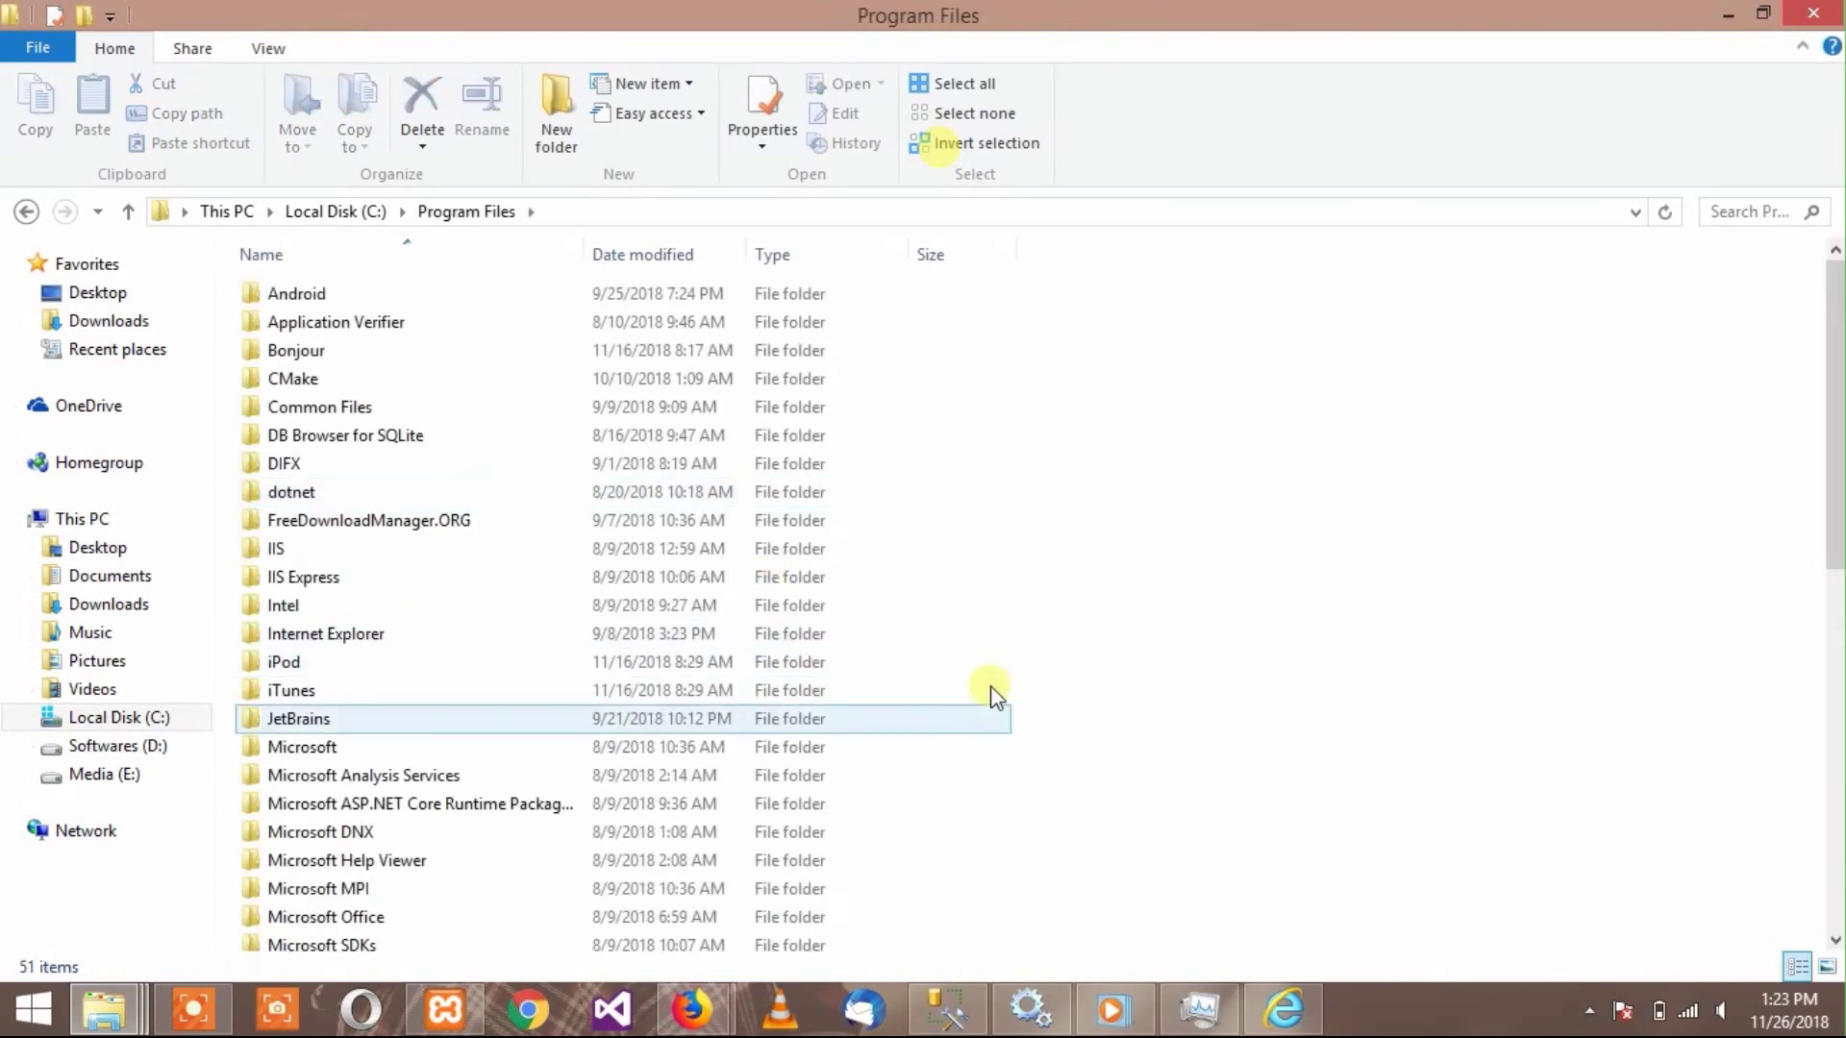
{"action": "scroll", "coordinate": [1000, 774], "scroll_direction": "down", "scroll_amount": 5}
{"action": "scroll", "coordinate": [1000, 769], "scroll_direction": "down", "scroll_amount": 3}
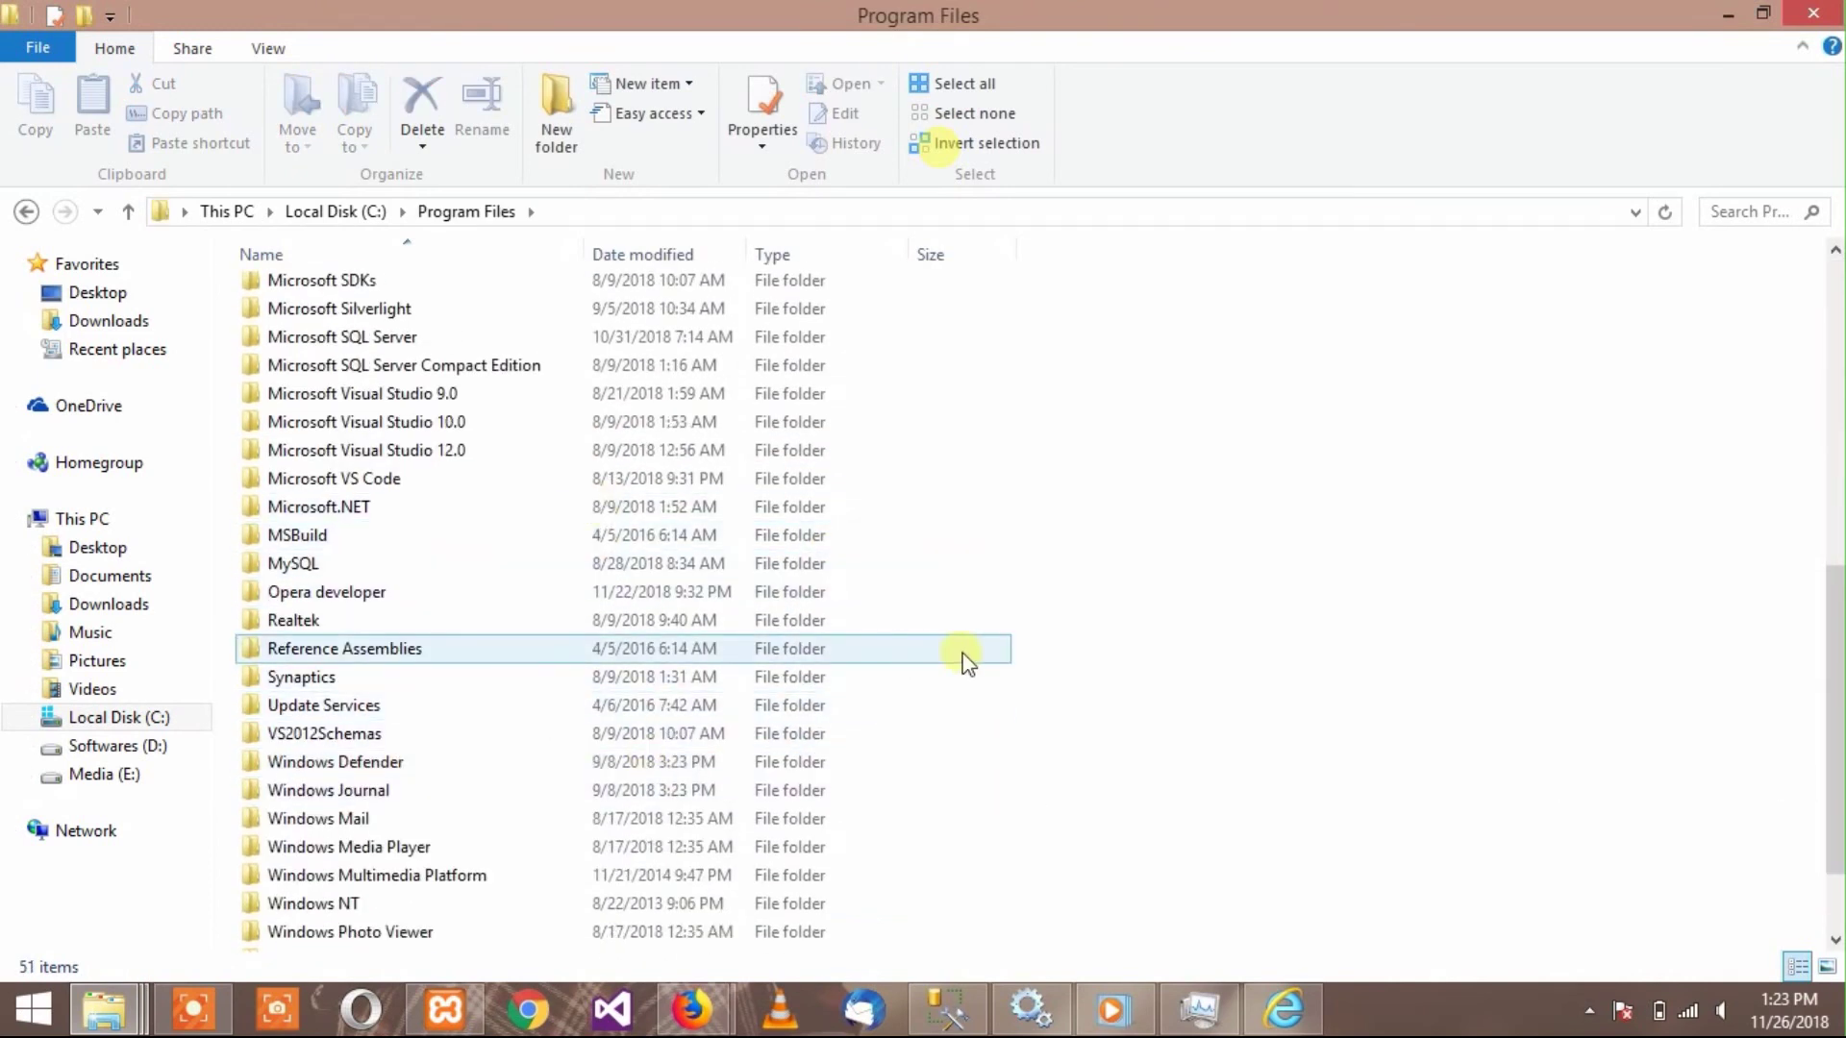
{"action": "scroll", "coordinate": [959, 660], "scroll_direction": "down", "scroll_amount": 2}
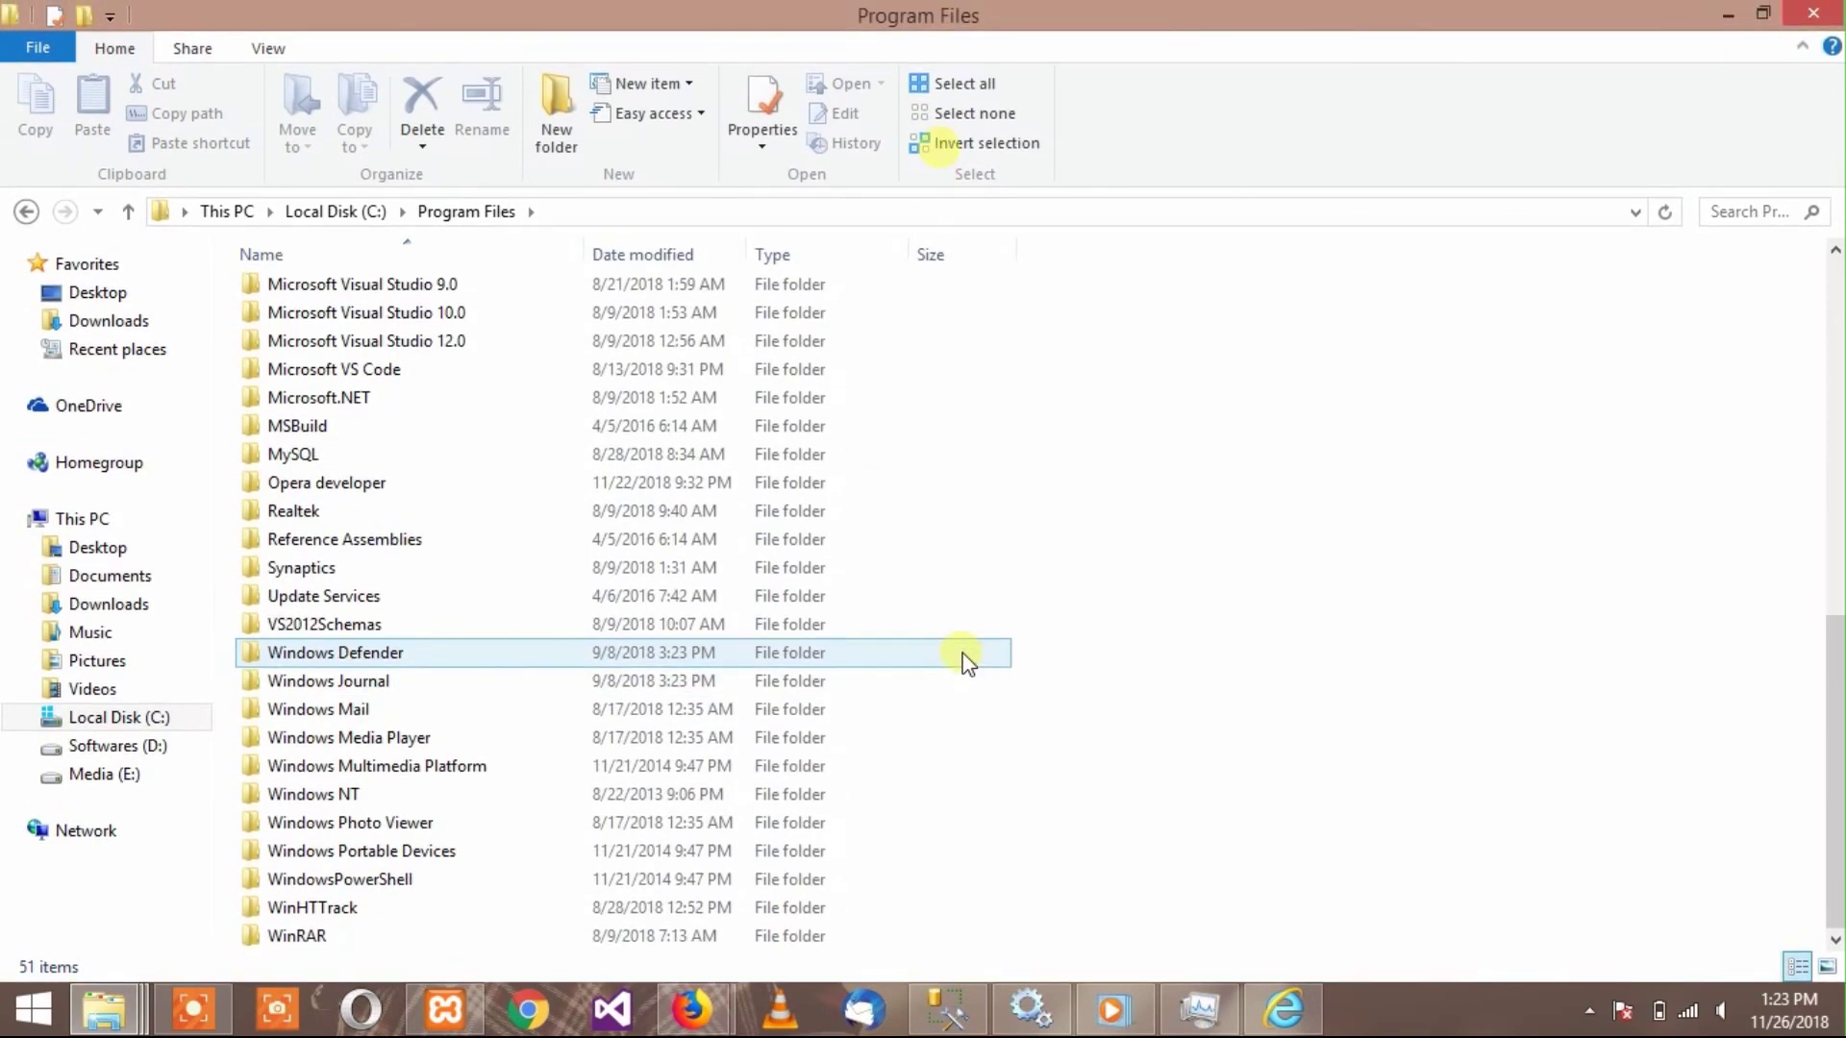
- Open the PostgreSql folder on Local Disk (C:), then go back to the drive's top level
{"action": "left_click", "coordinate": [117, 717]}
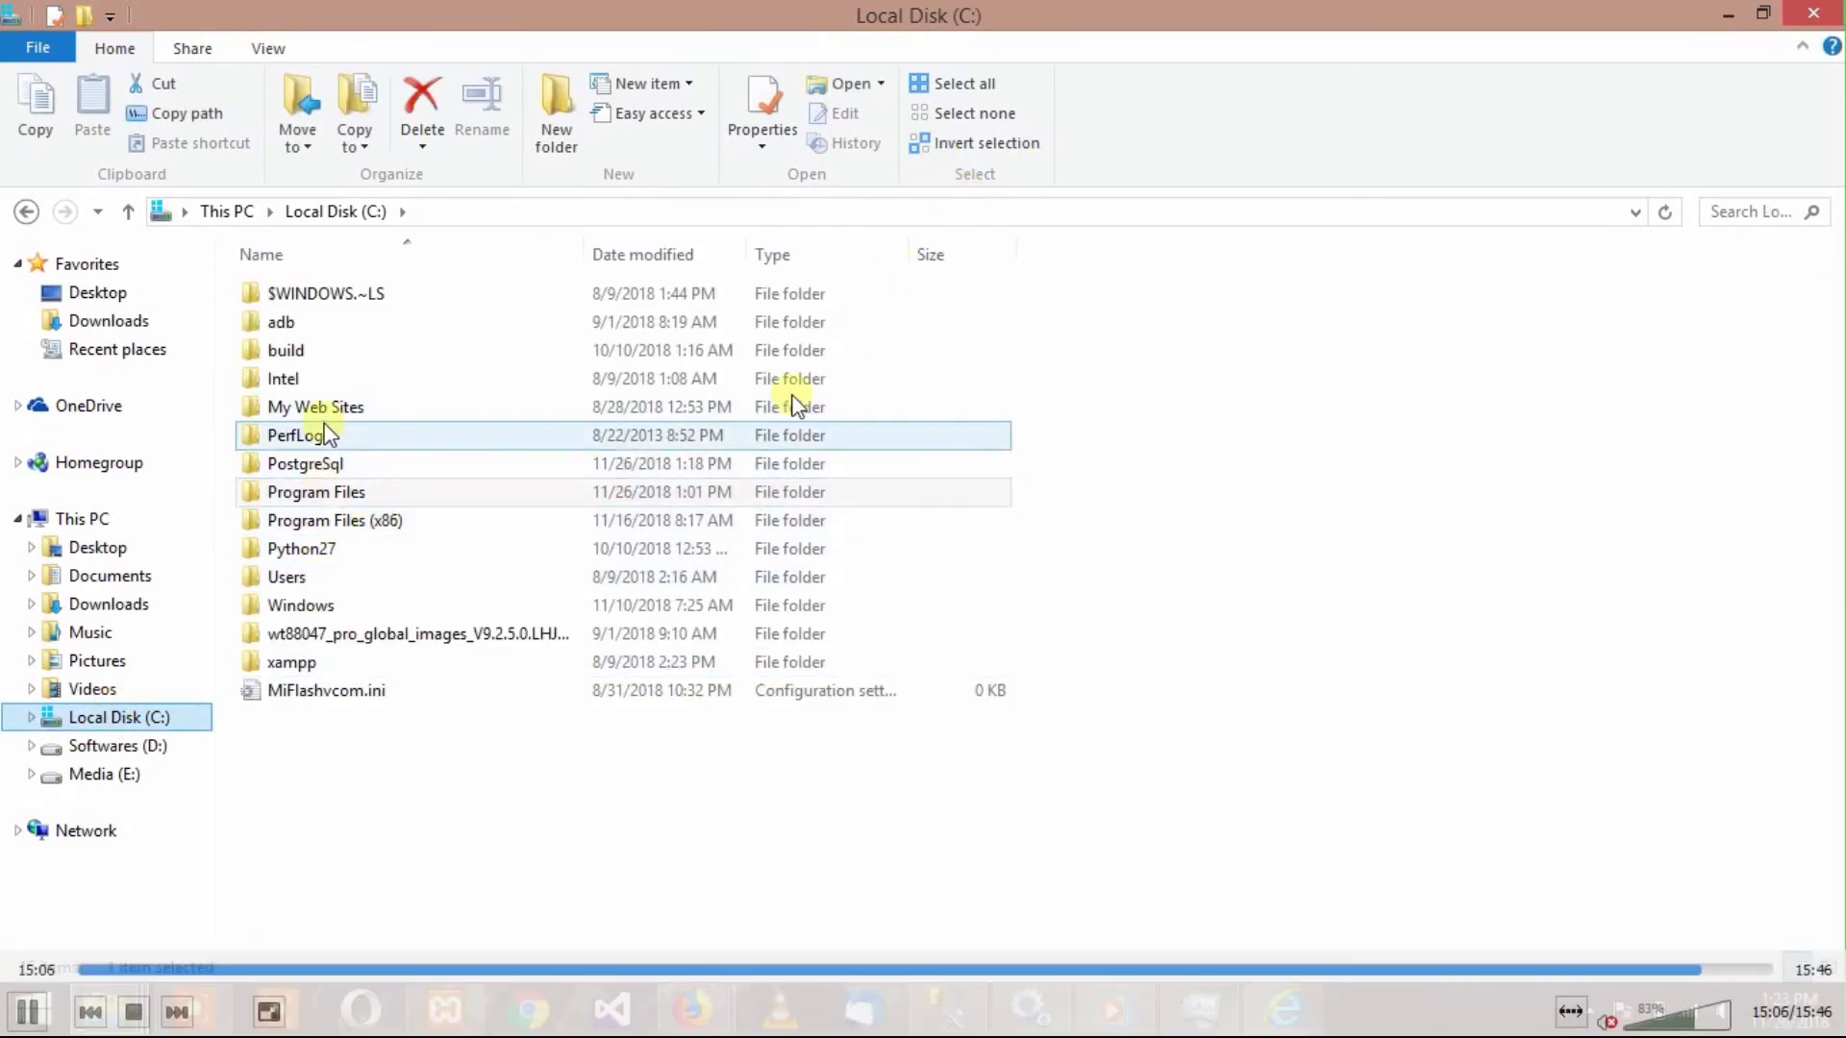
{"action": "double_click", "coordinate": [276, 463]}
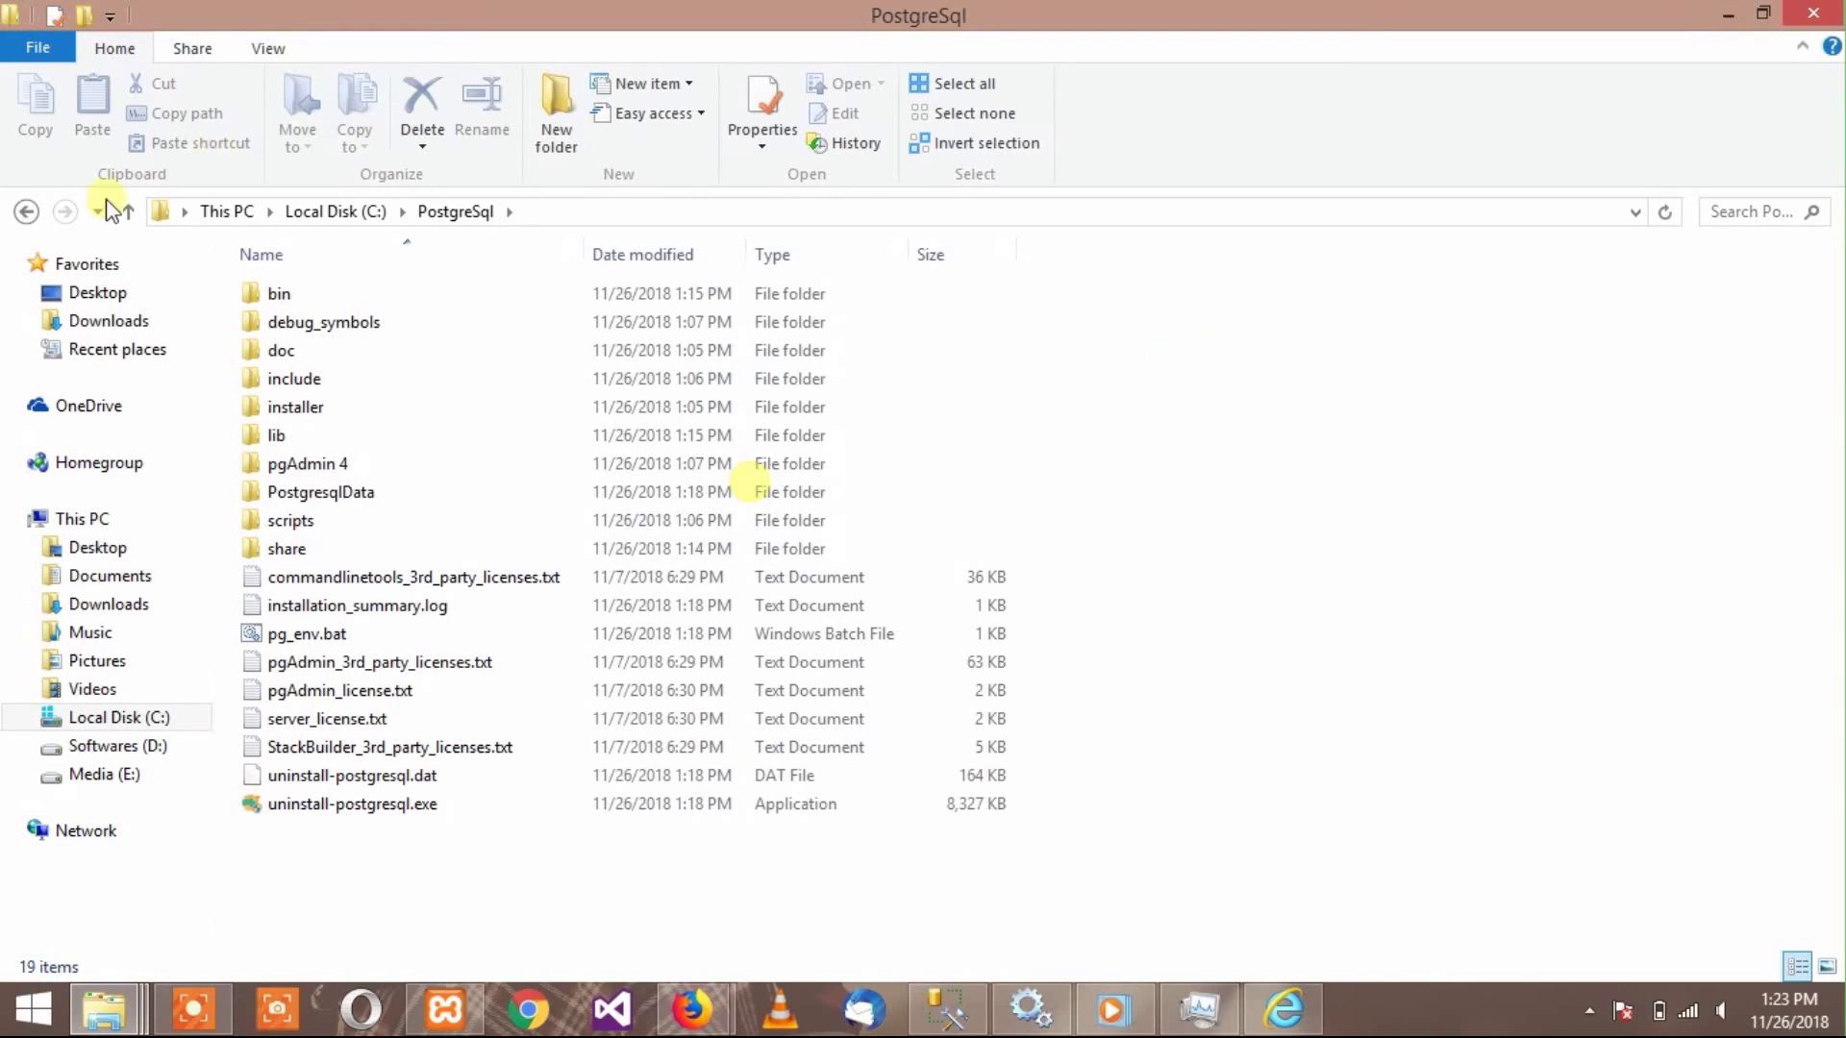
{"action": "left_click", "coordinate": [26, 211]}
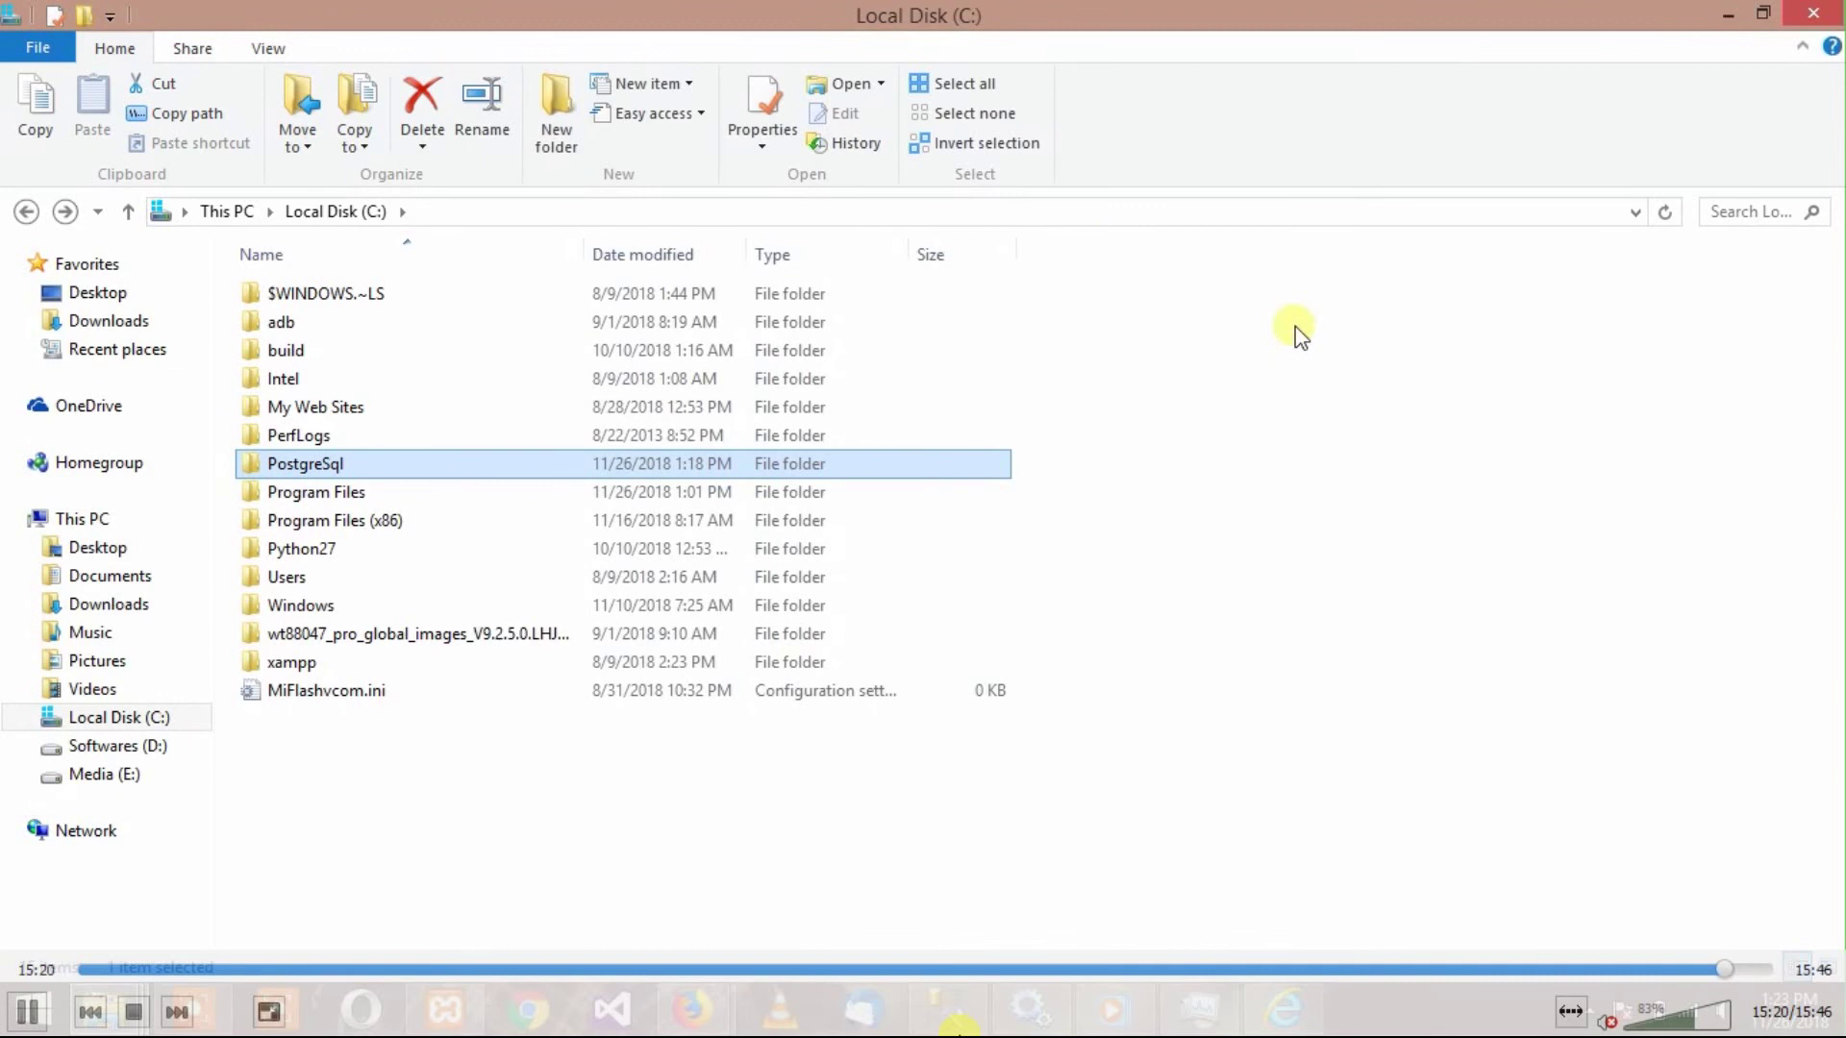
{"action": "double_click", "coordinate": [638, 828]}
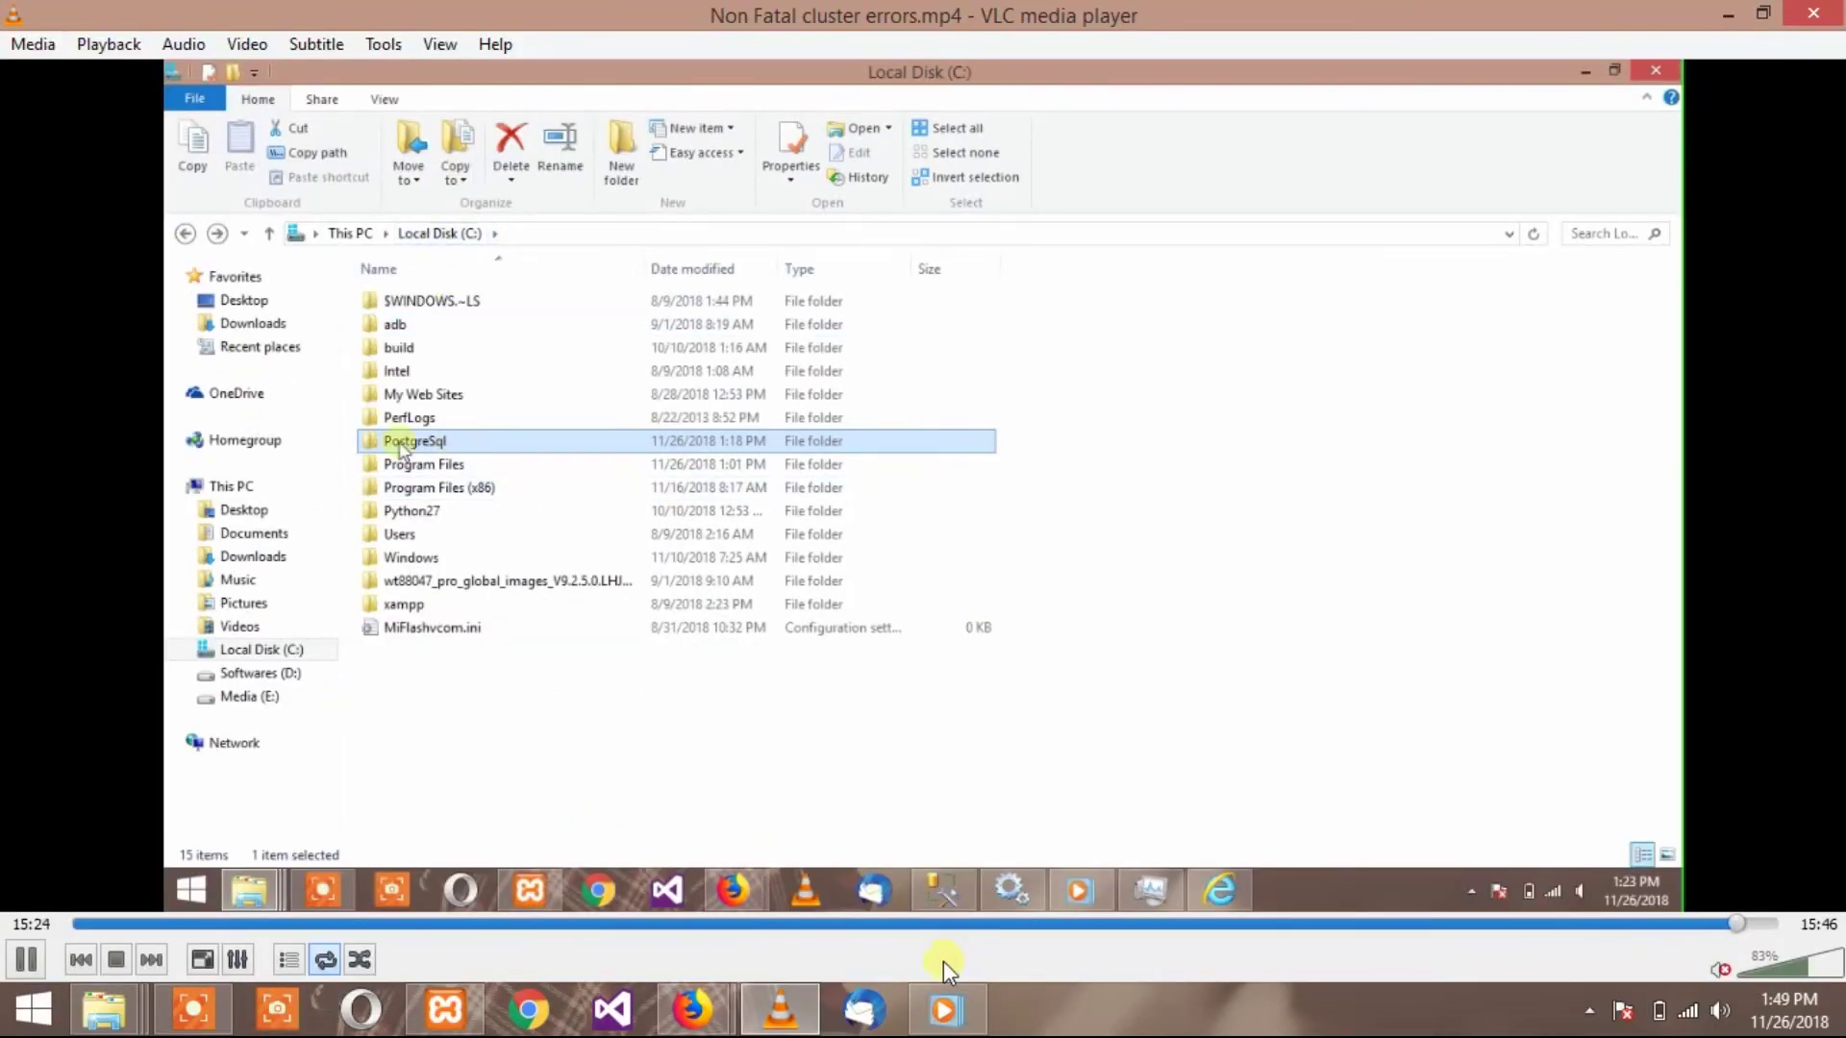
{"action": "left_click", "coordinate": [197, 1010]}
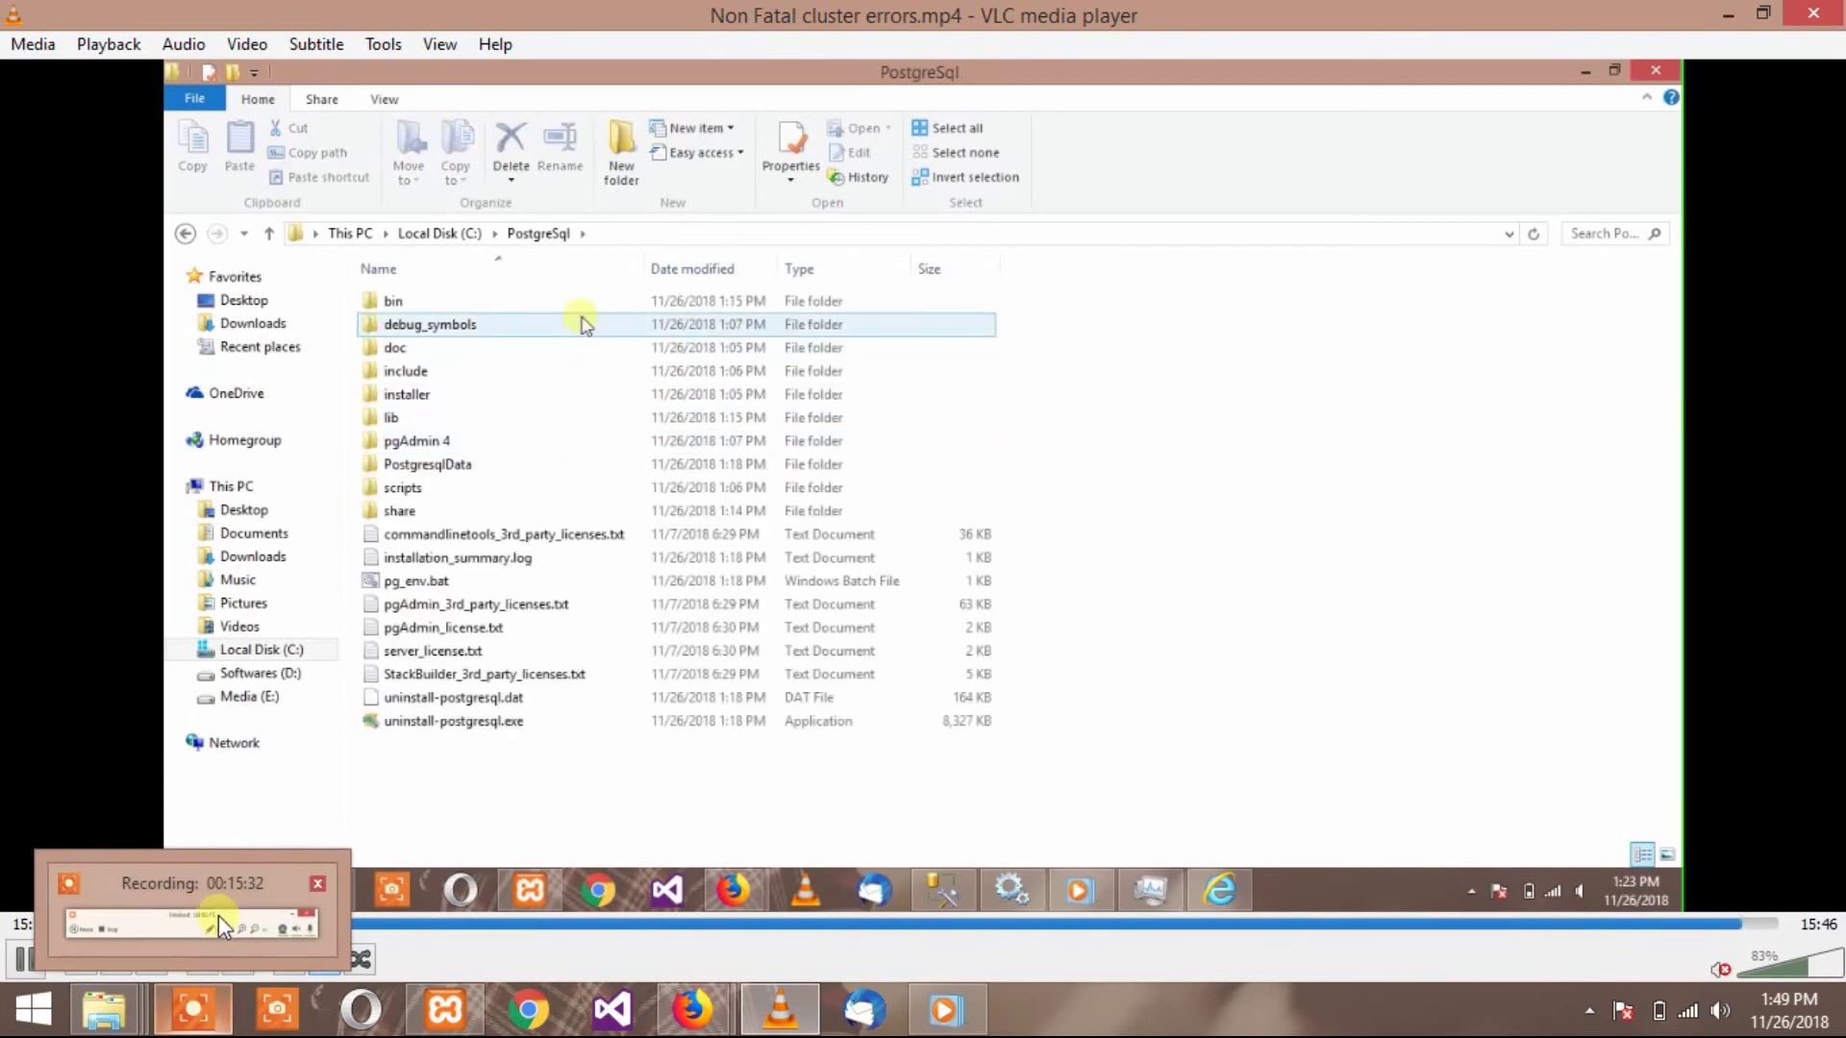
{"action": "left_click", "coordinate": [221, 925]}
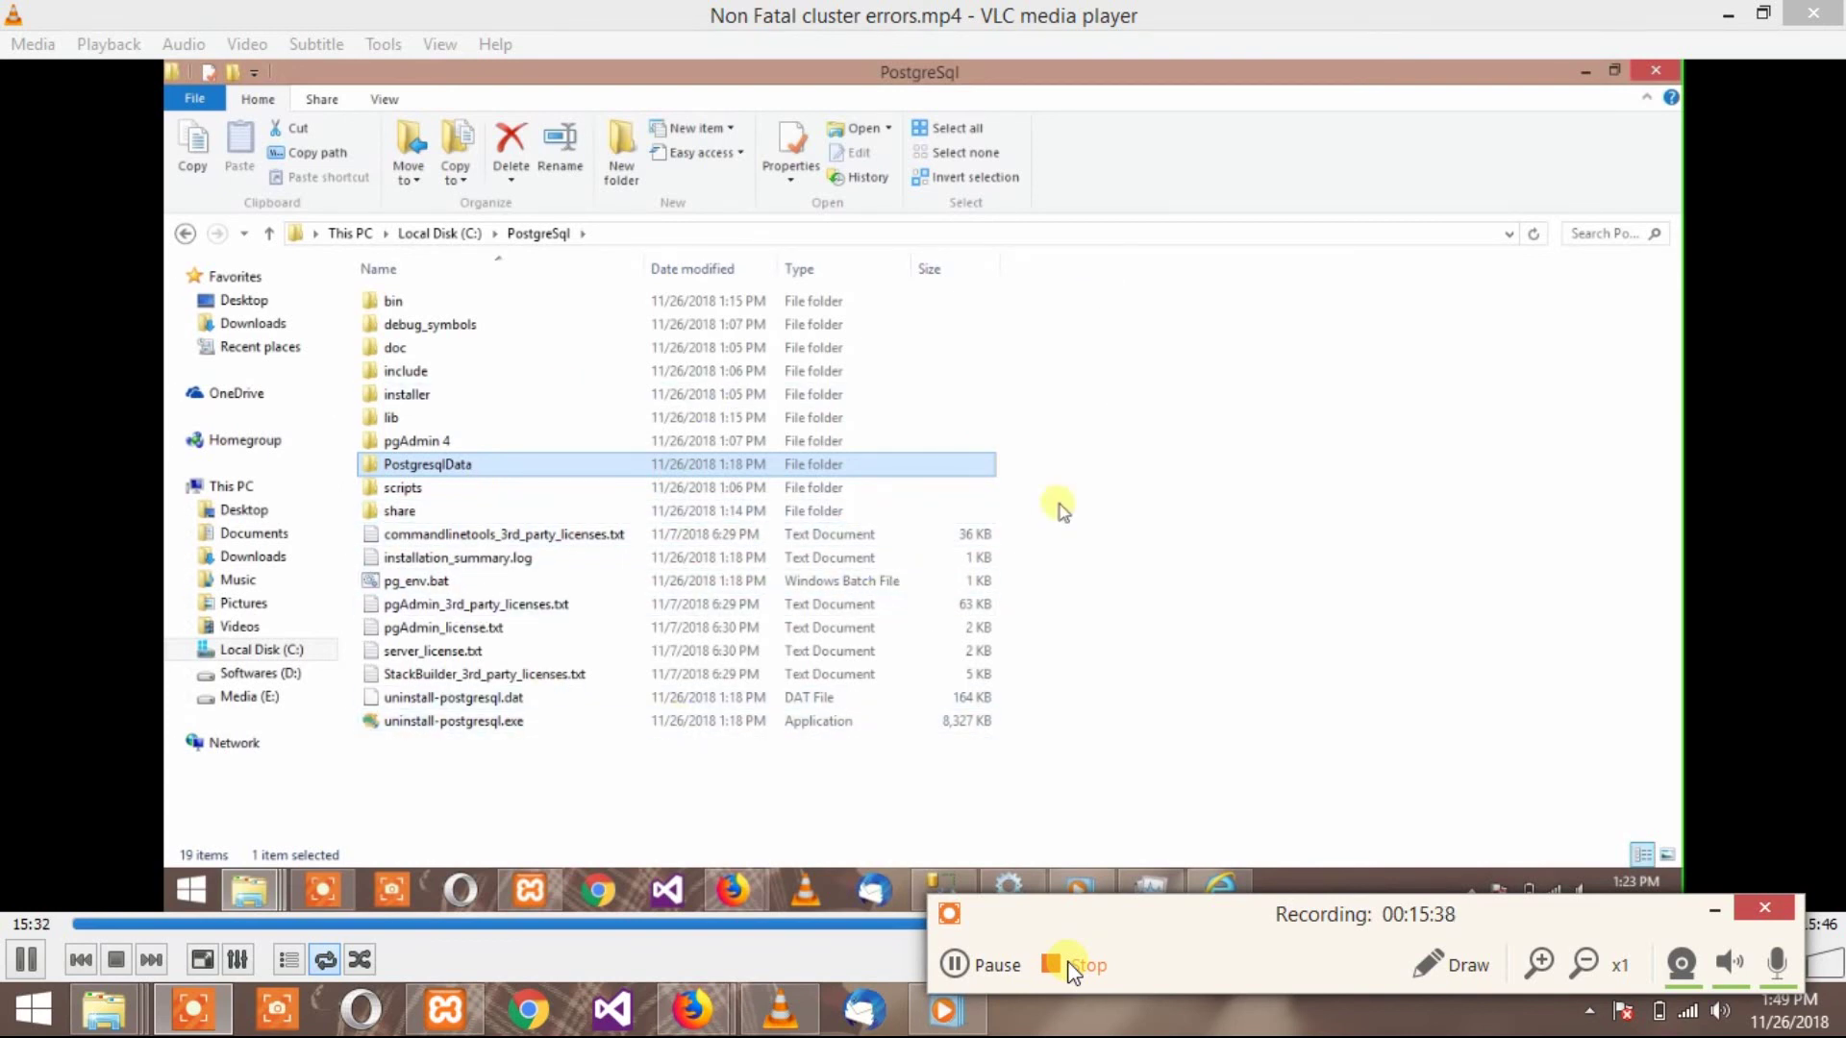
{"action": "left_click_drag", "start_coordinate": [1144, 923], "coordinate": [996, 944]}
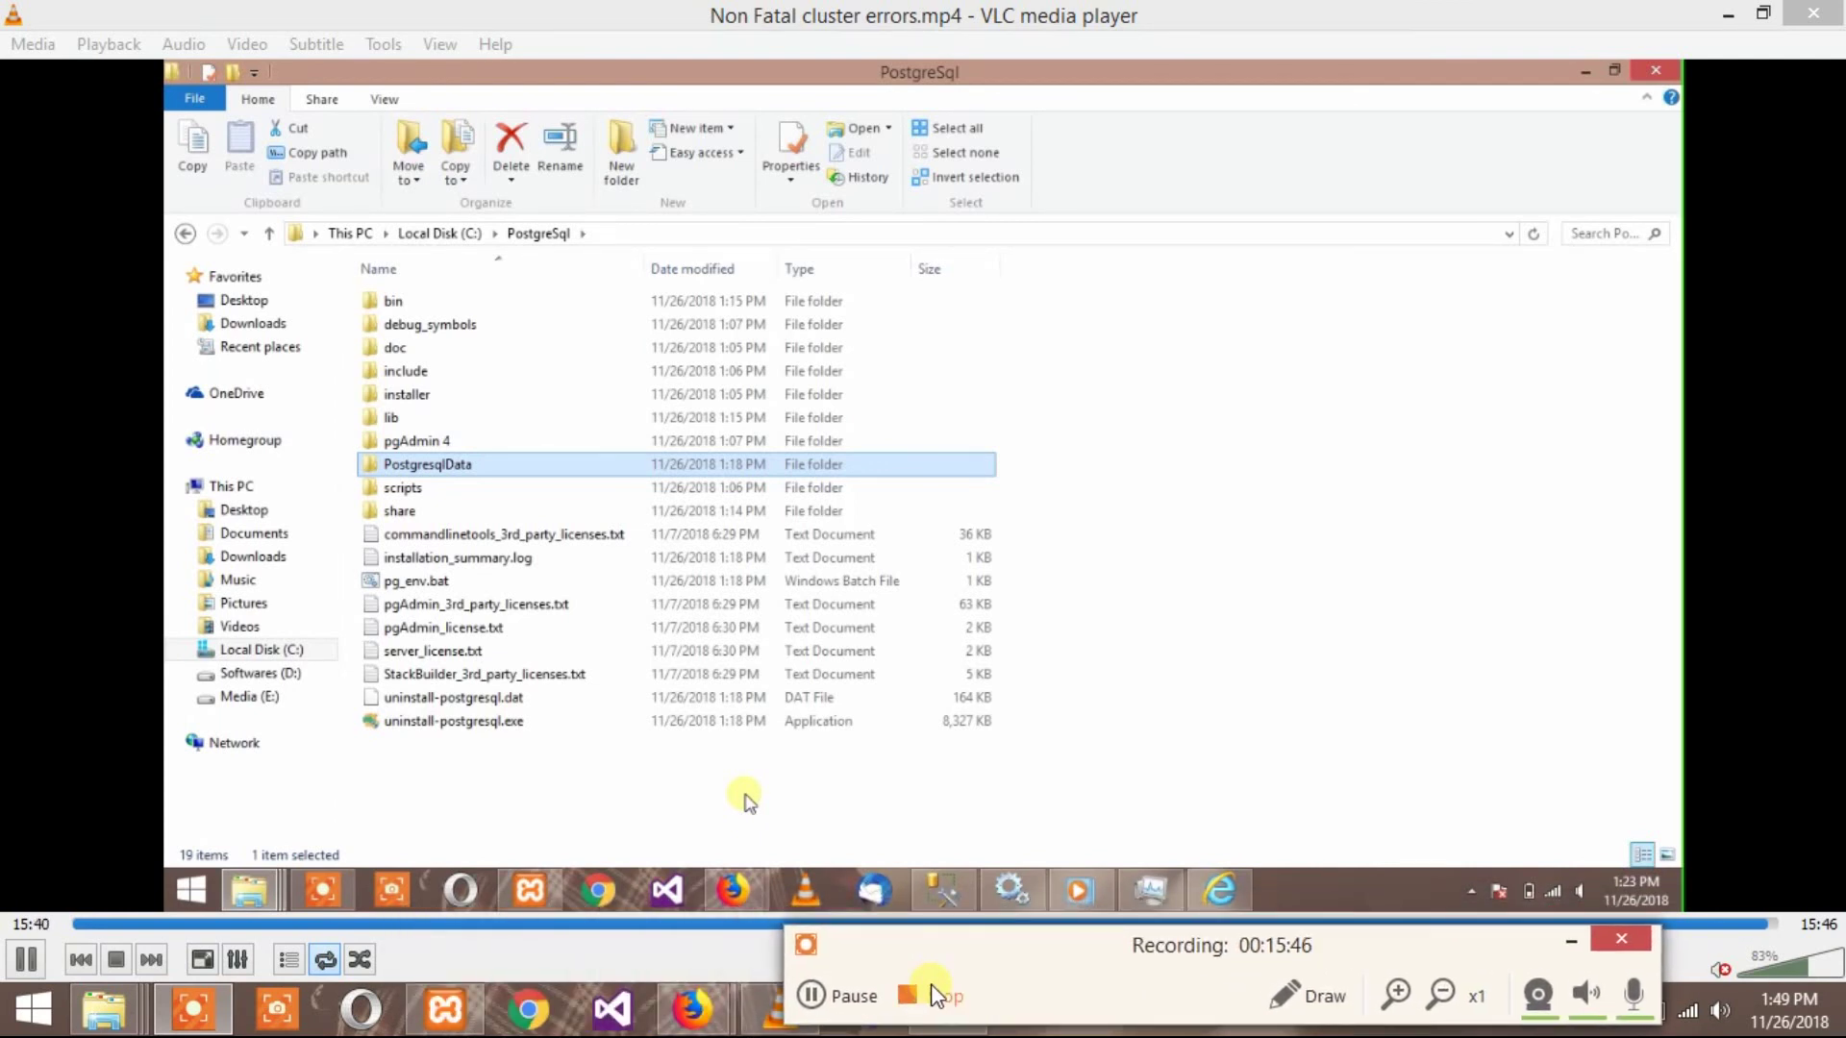